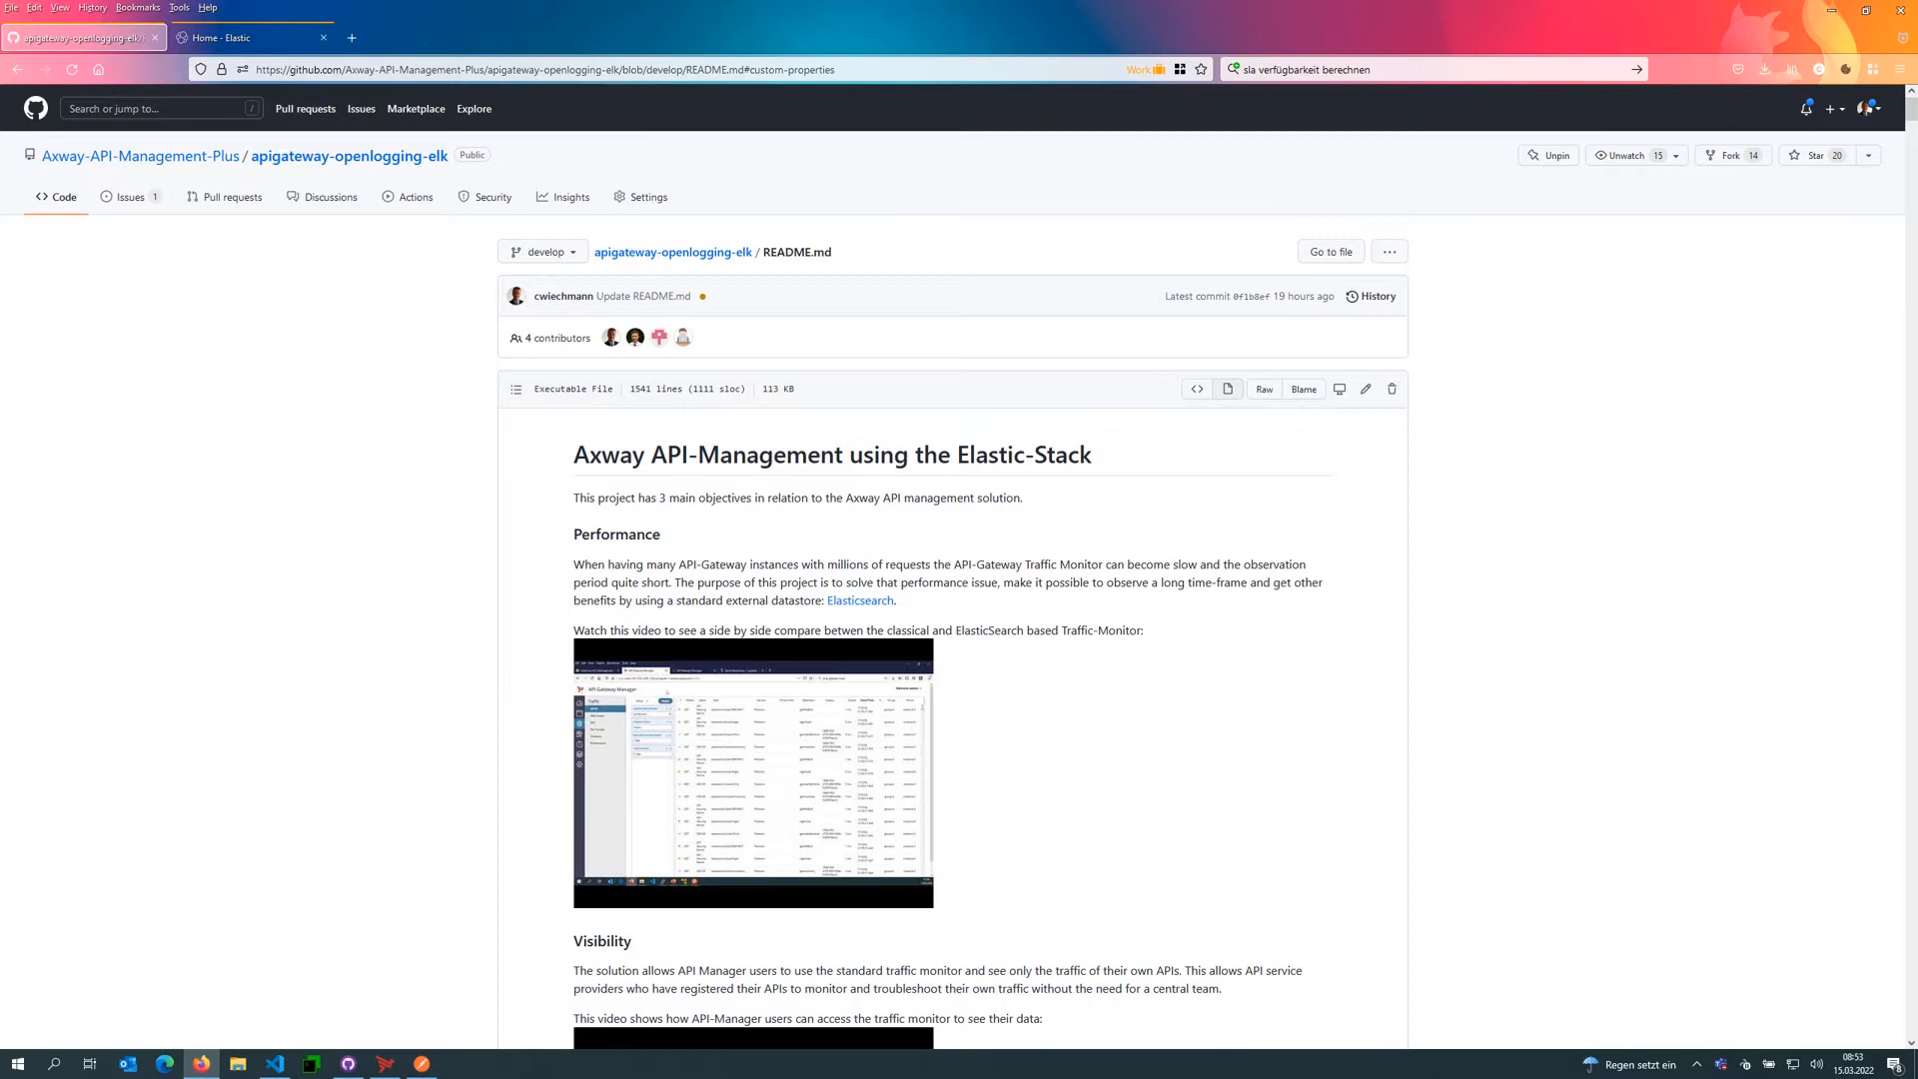
Step: Browse the README's table of contents and scroll through the project overview
{"action": "left_click", "coordinate": [516, 389]}
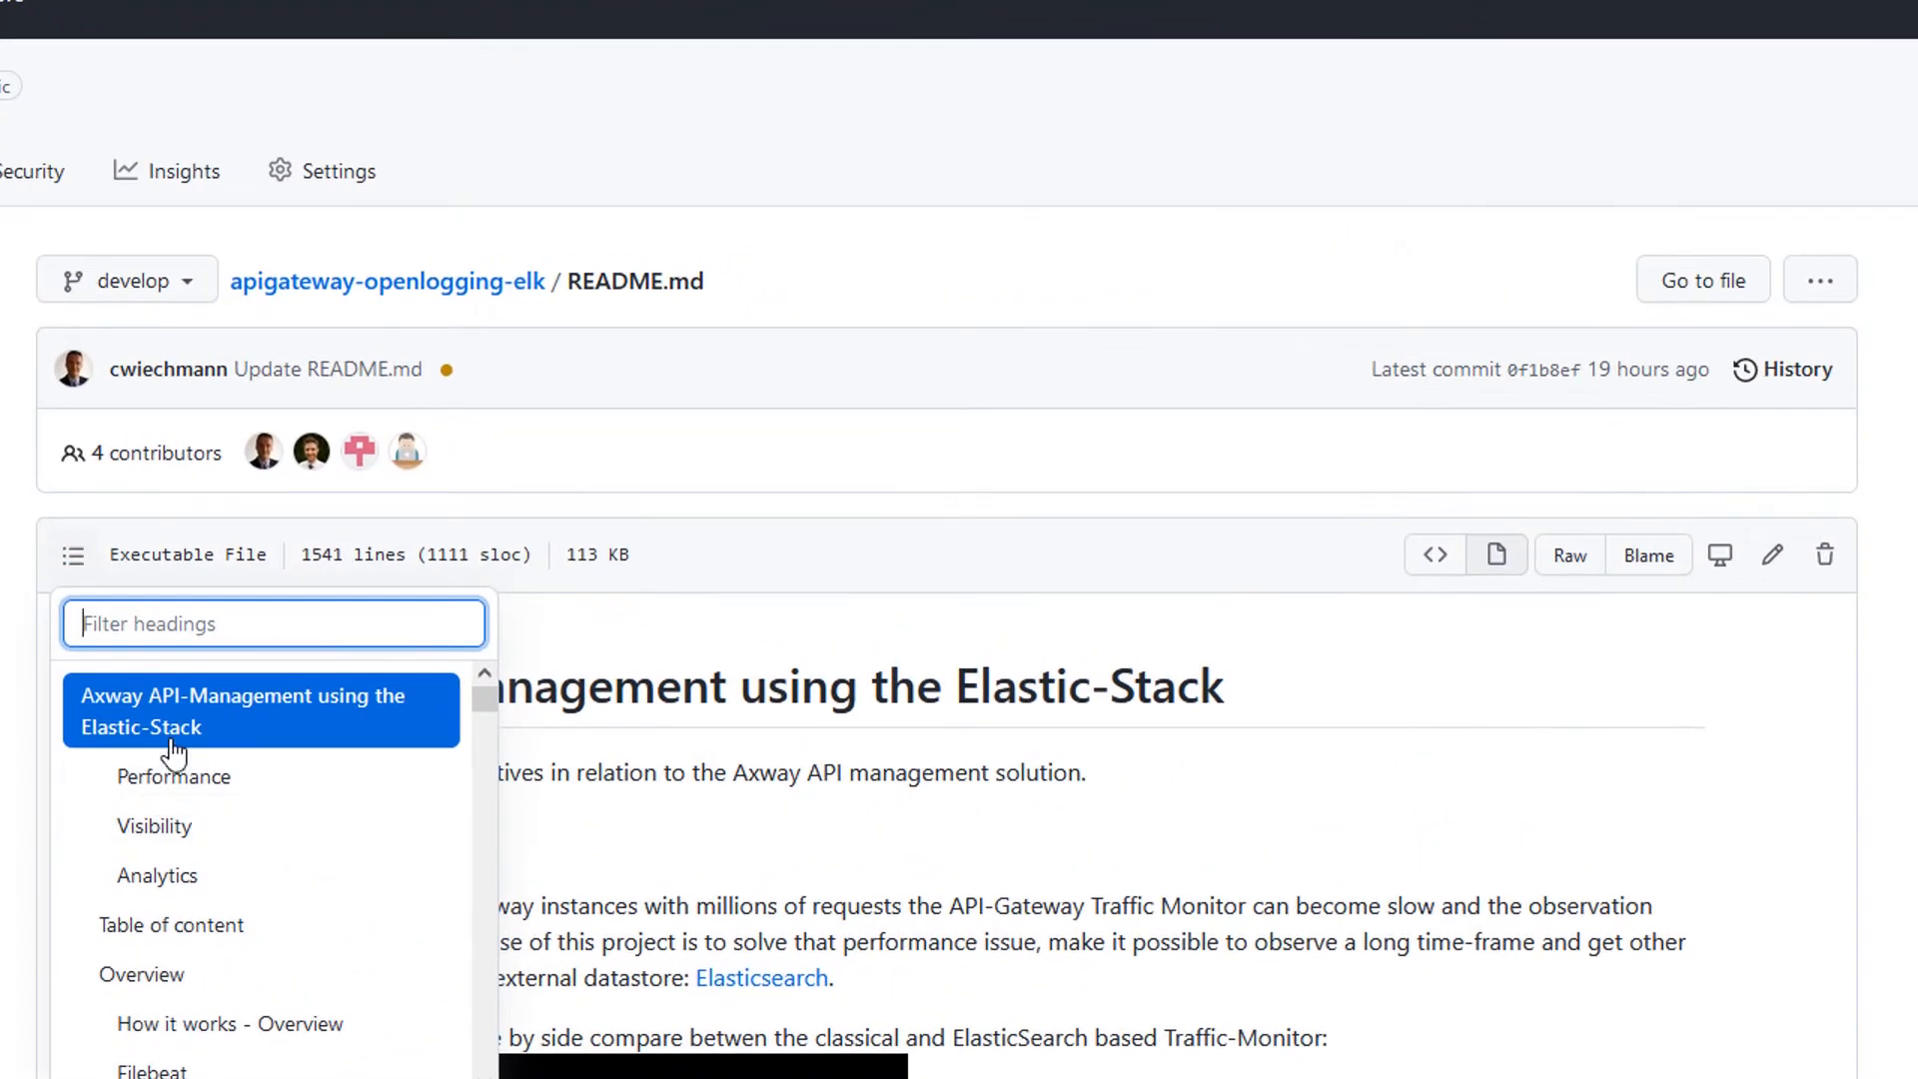
{"action": "left_click", "coordinate": [175, 749]}
{"action": "scroll", "coordinate": [174, 751], "scroll_direction": "down", "scroll_amount": 15}
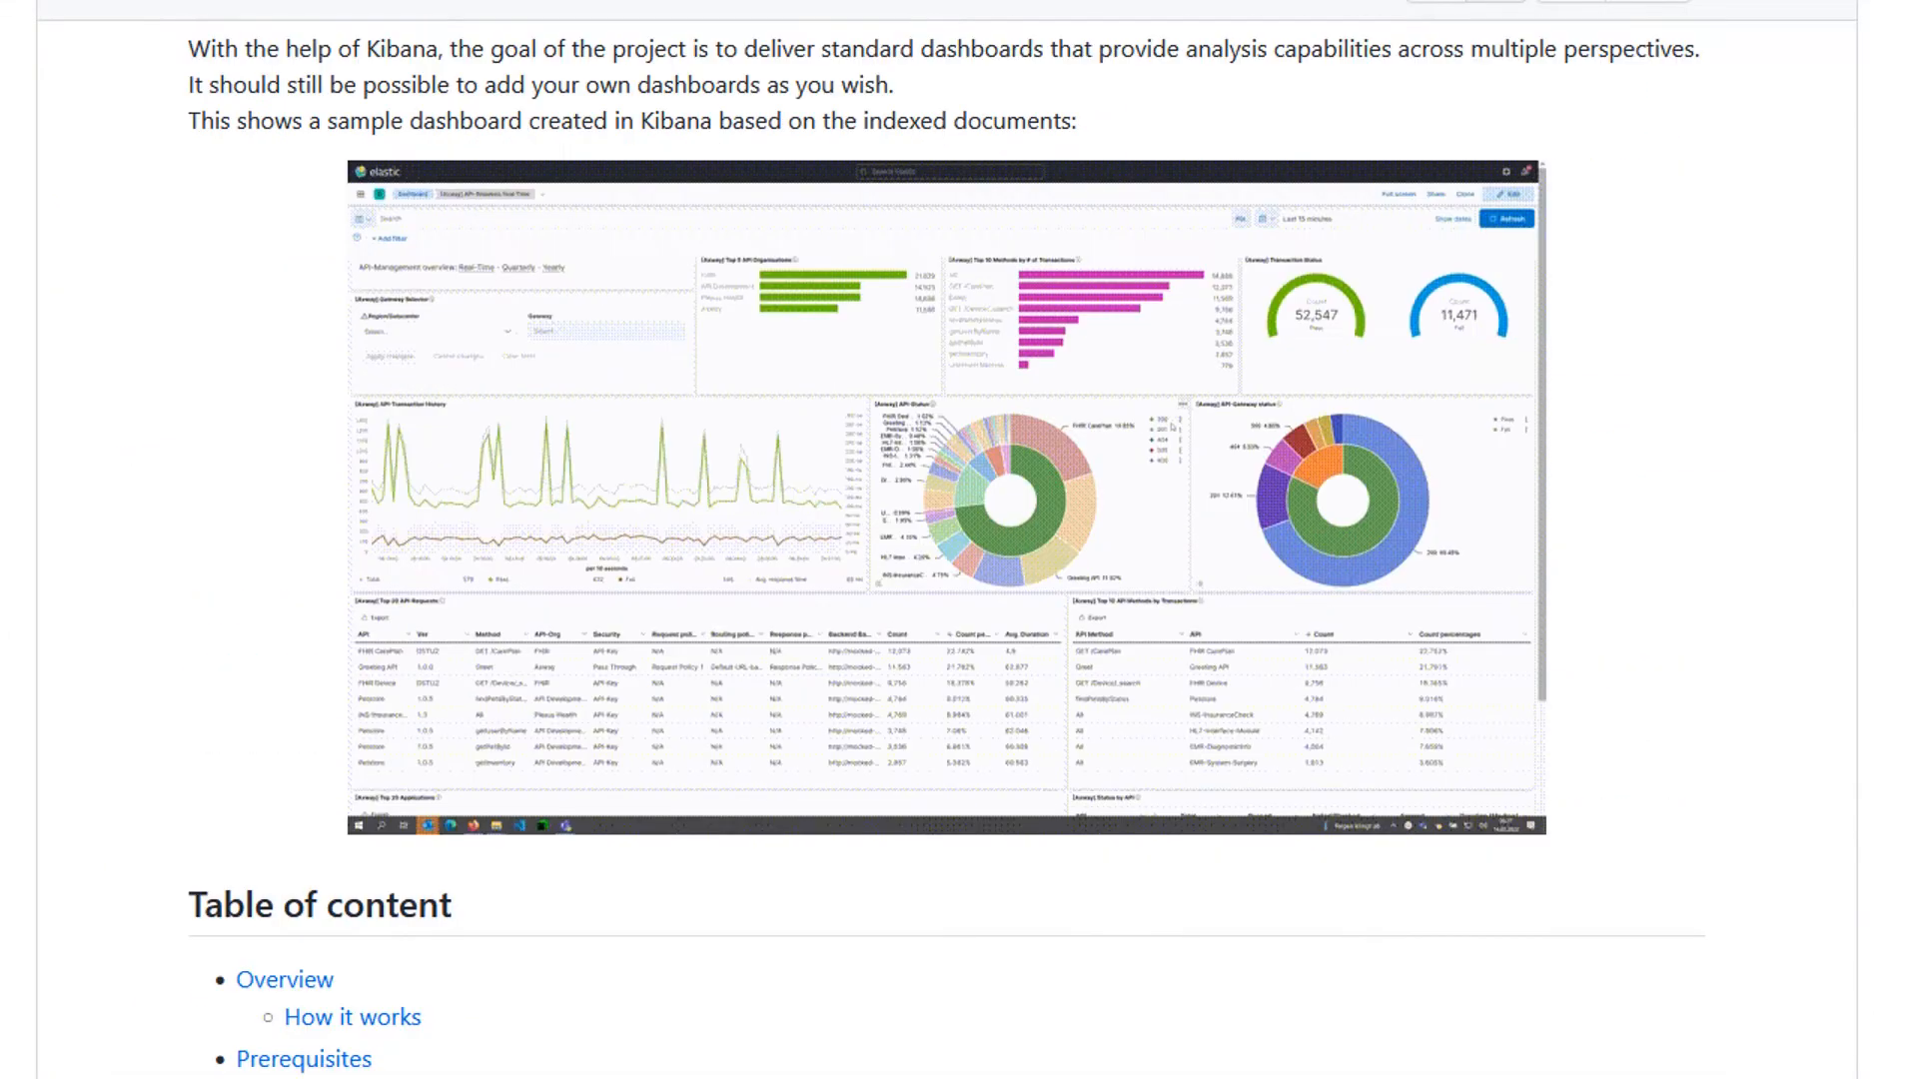
{"action": "scroll", "coordinate": [175, 751], "scroll_direction": "down", "scroll_amount": 6}
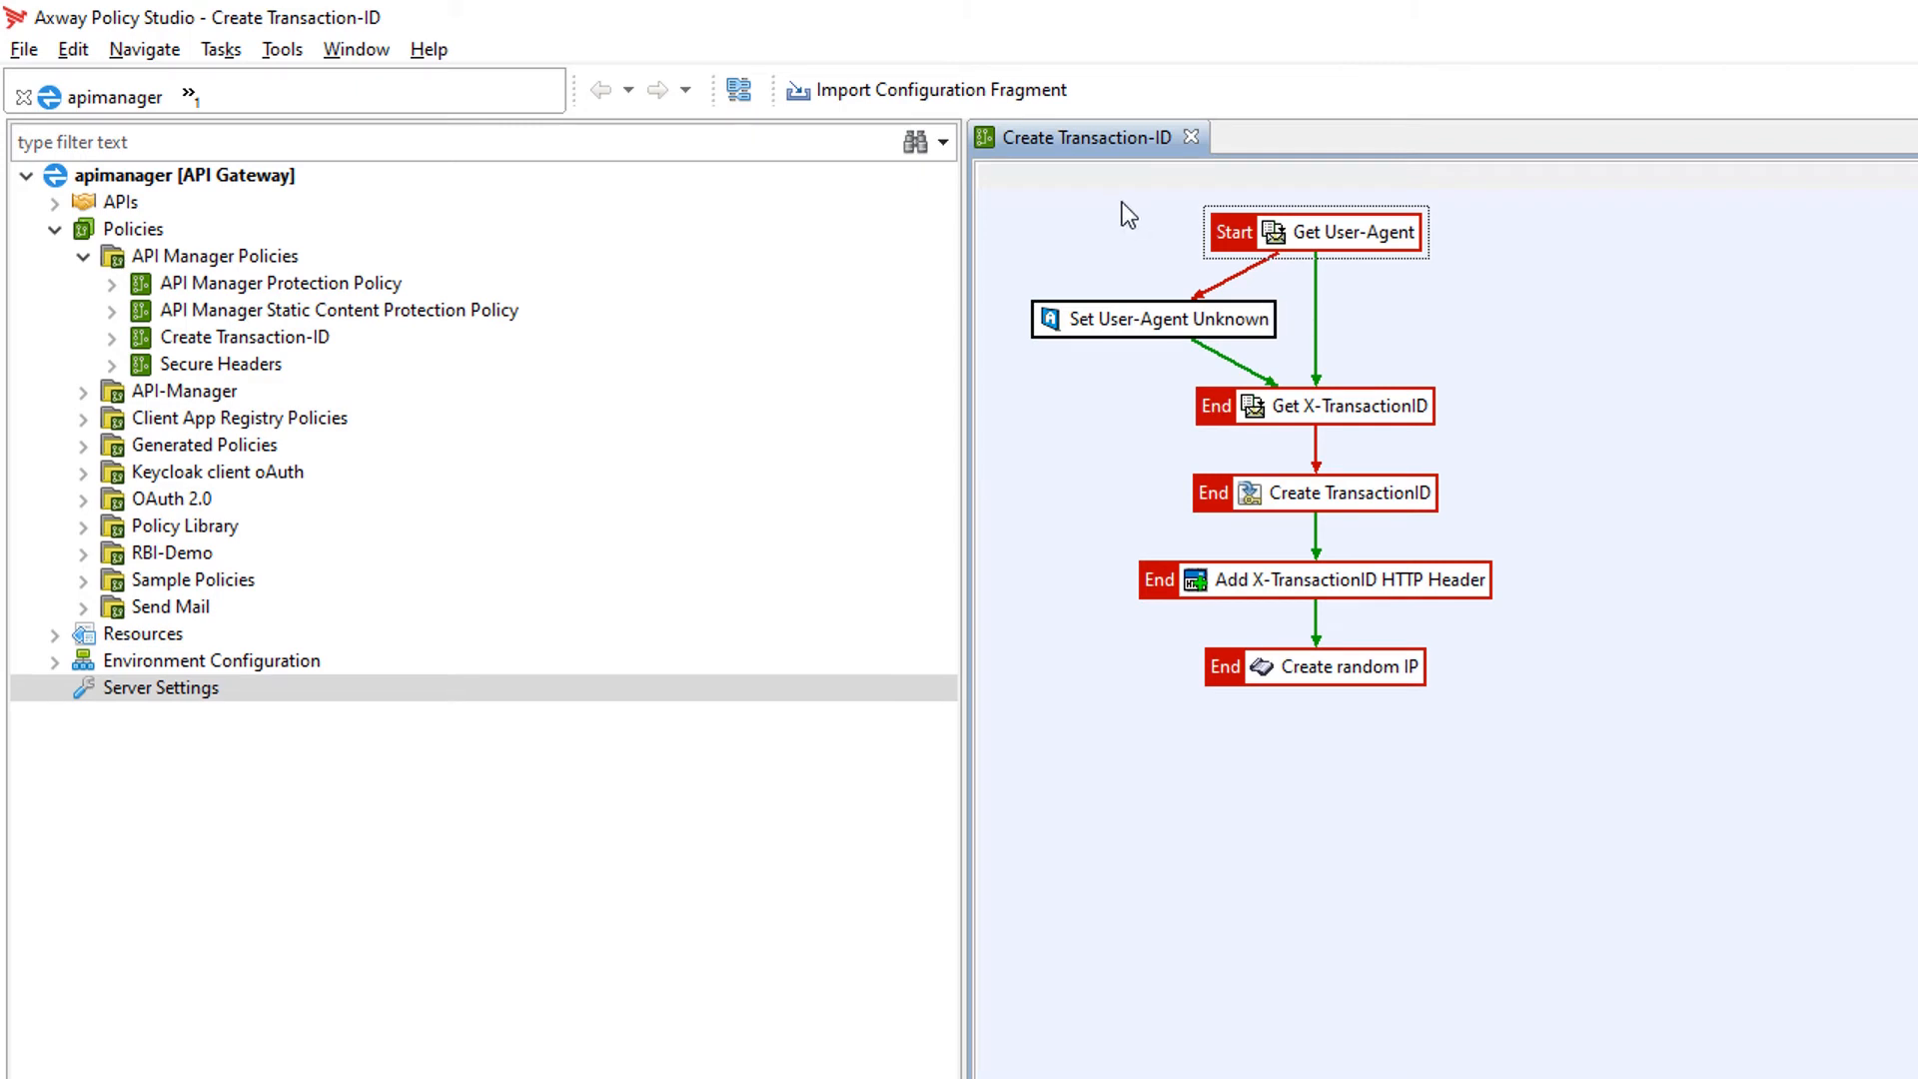
Step: Open the Get User-Agent filter's configuration to inspect its HTTP header name and attribute ID, then close it
{"action": "double_click", "coordinate": [1274, 236]}
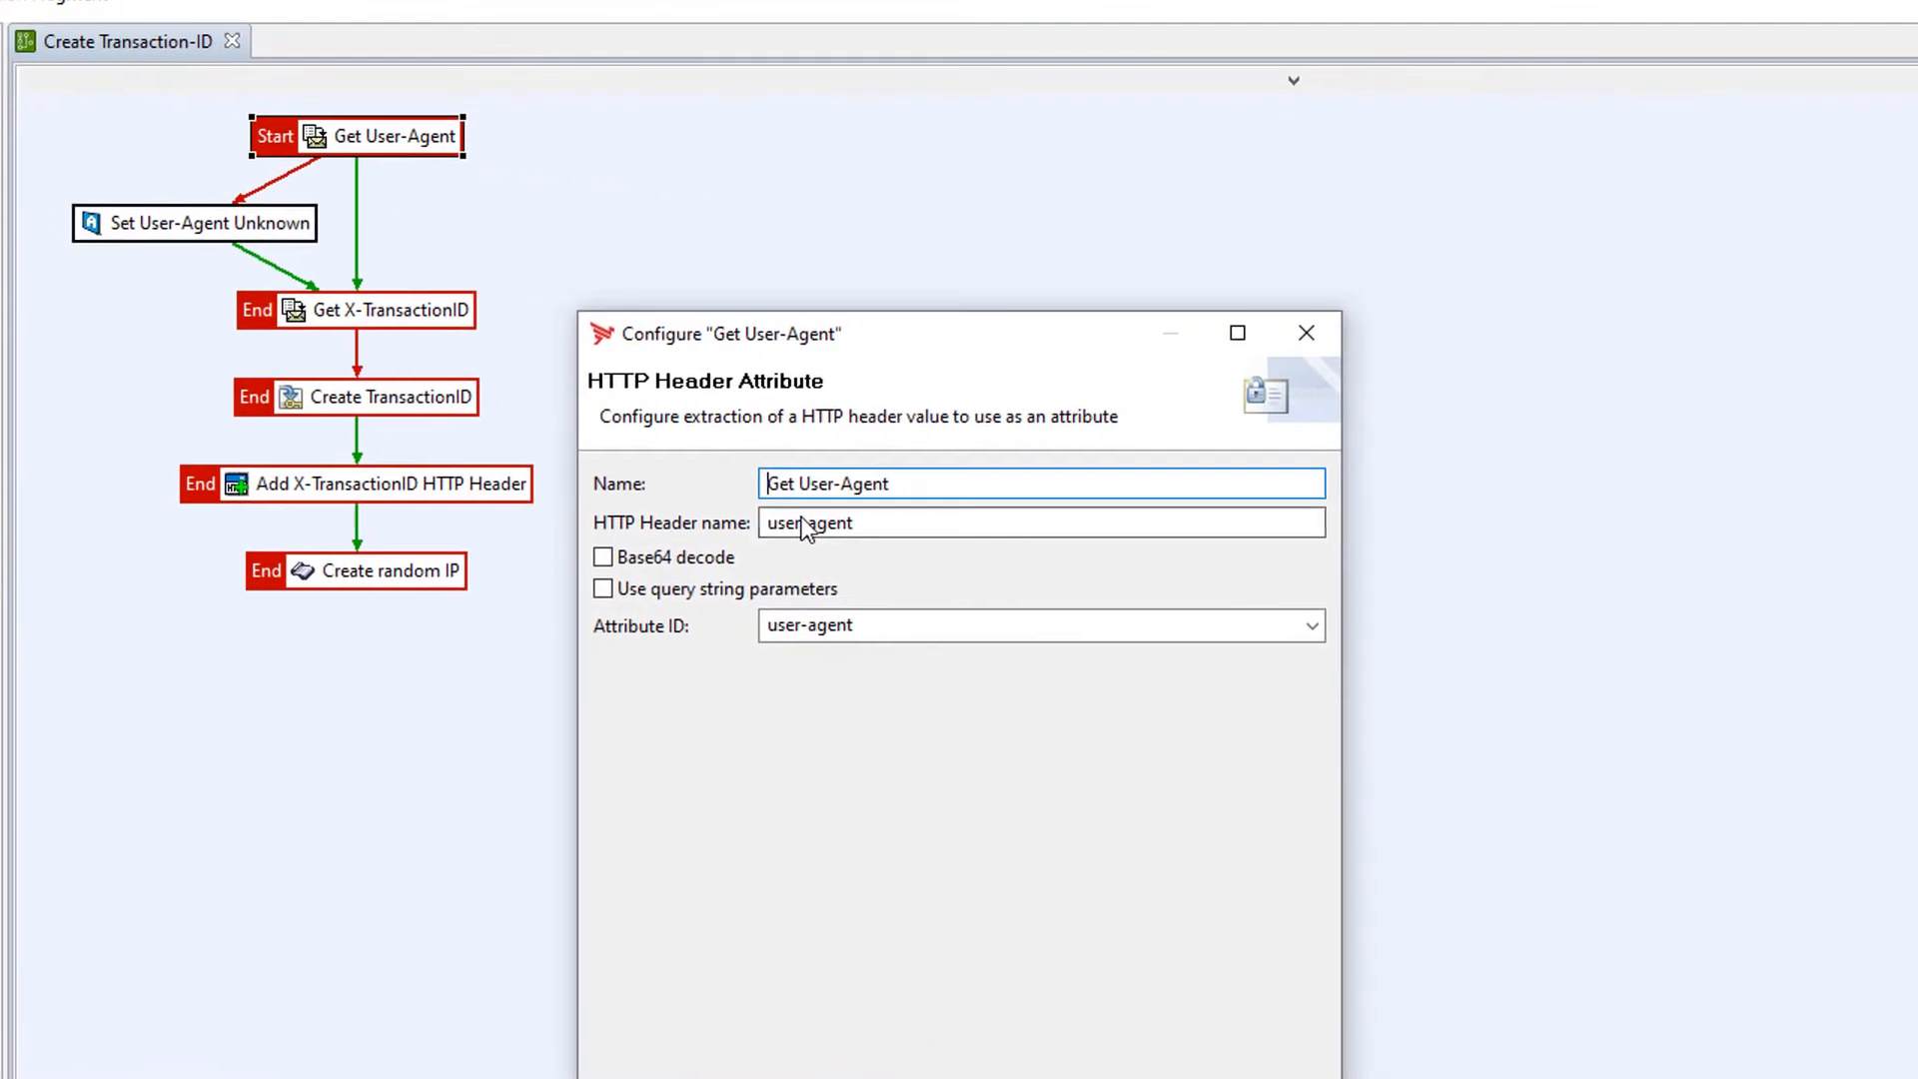
{"action": "double_click", "coordinate": [881, 521]}
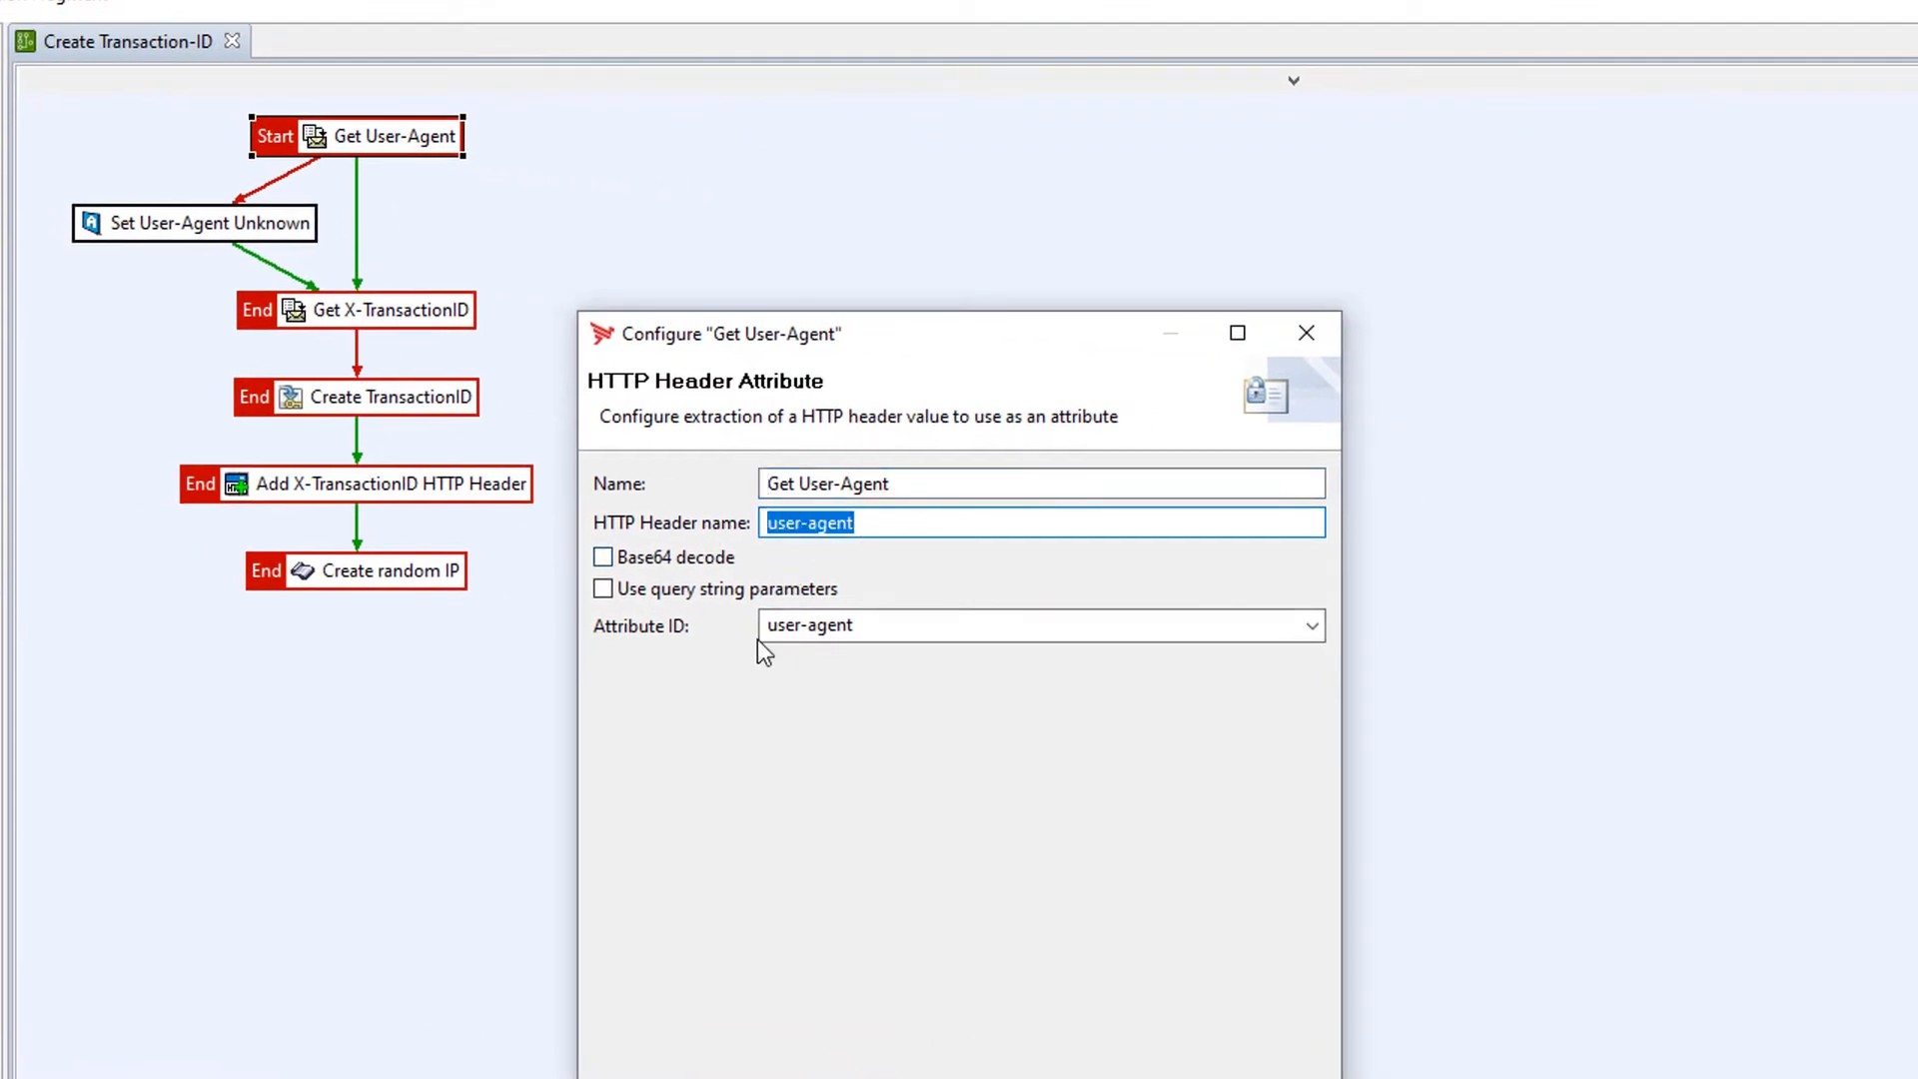
{"action": "double_click", "coordinate": [888, 625]}
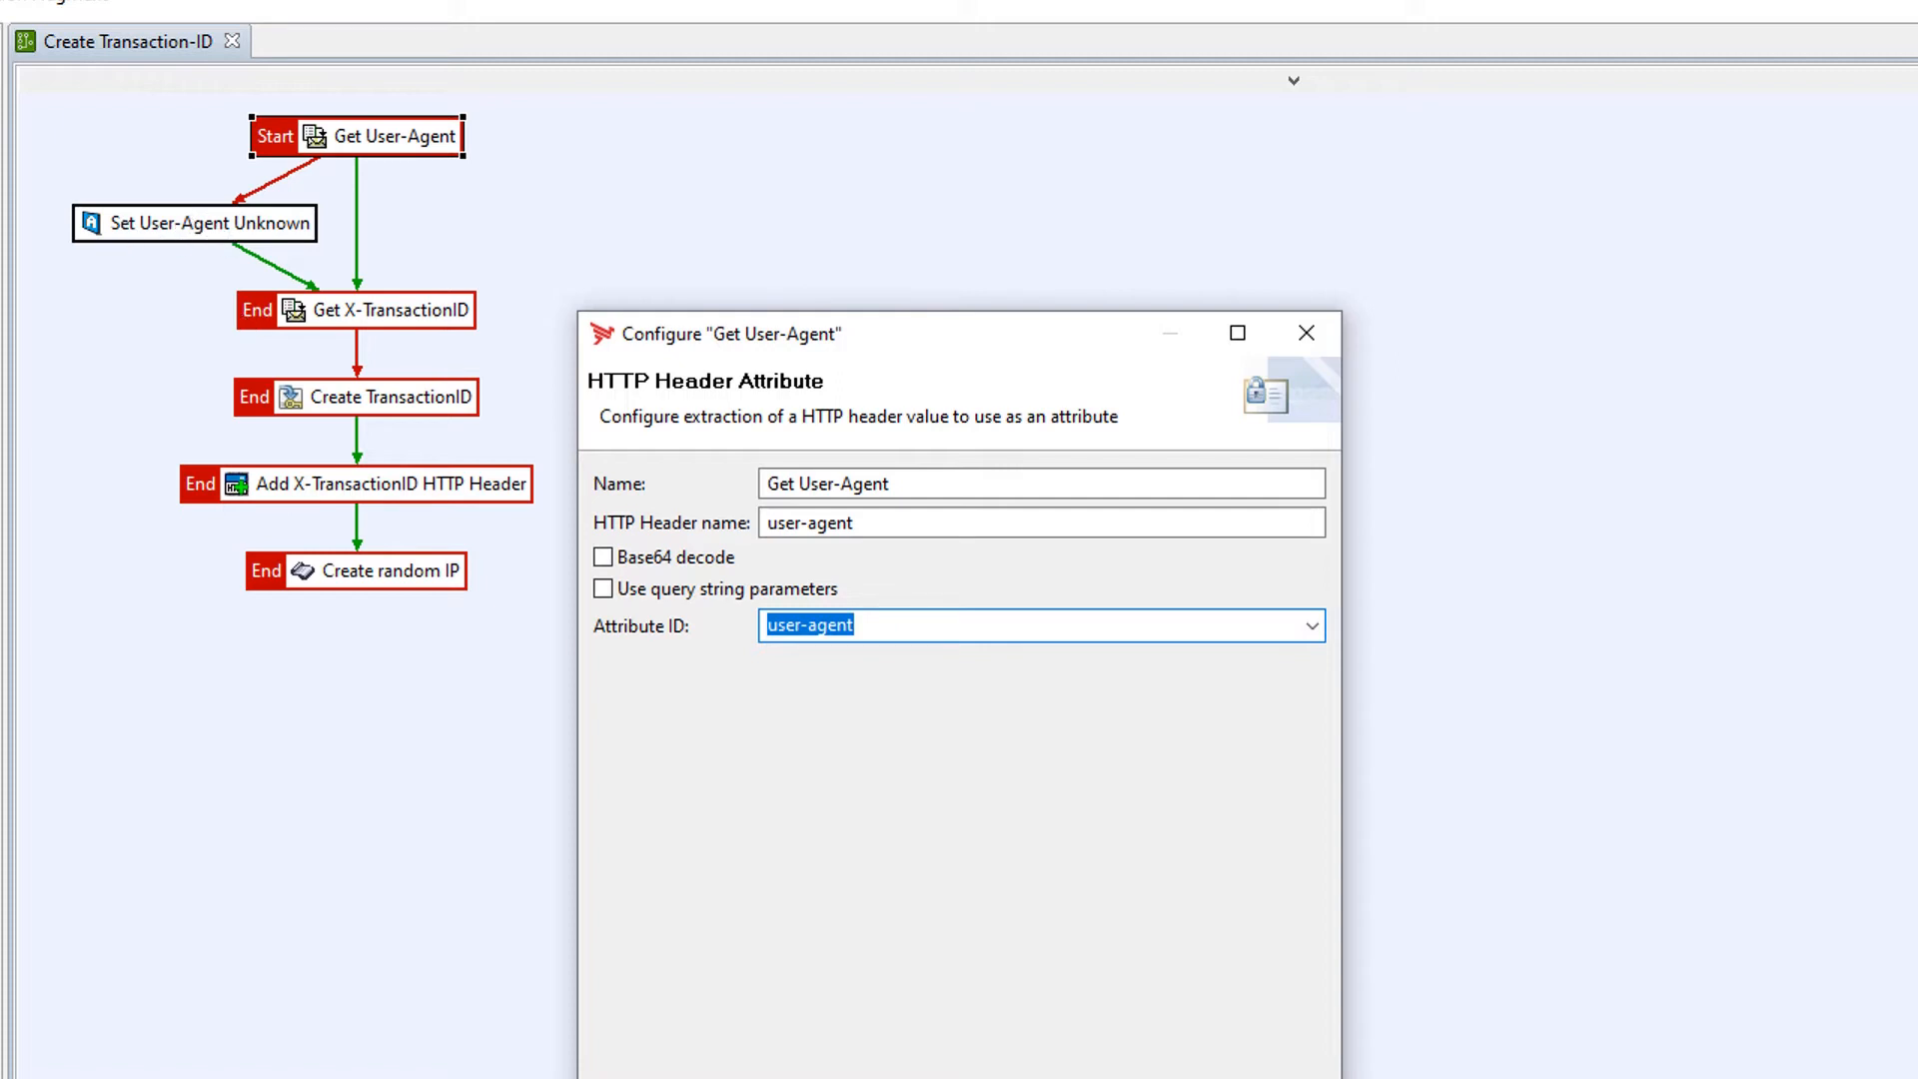
{"action": "key", "text": "Escape"}
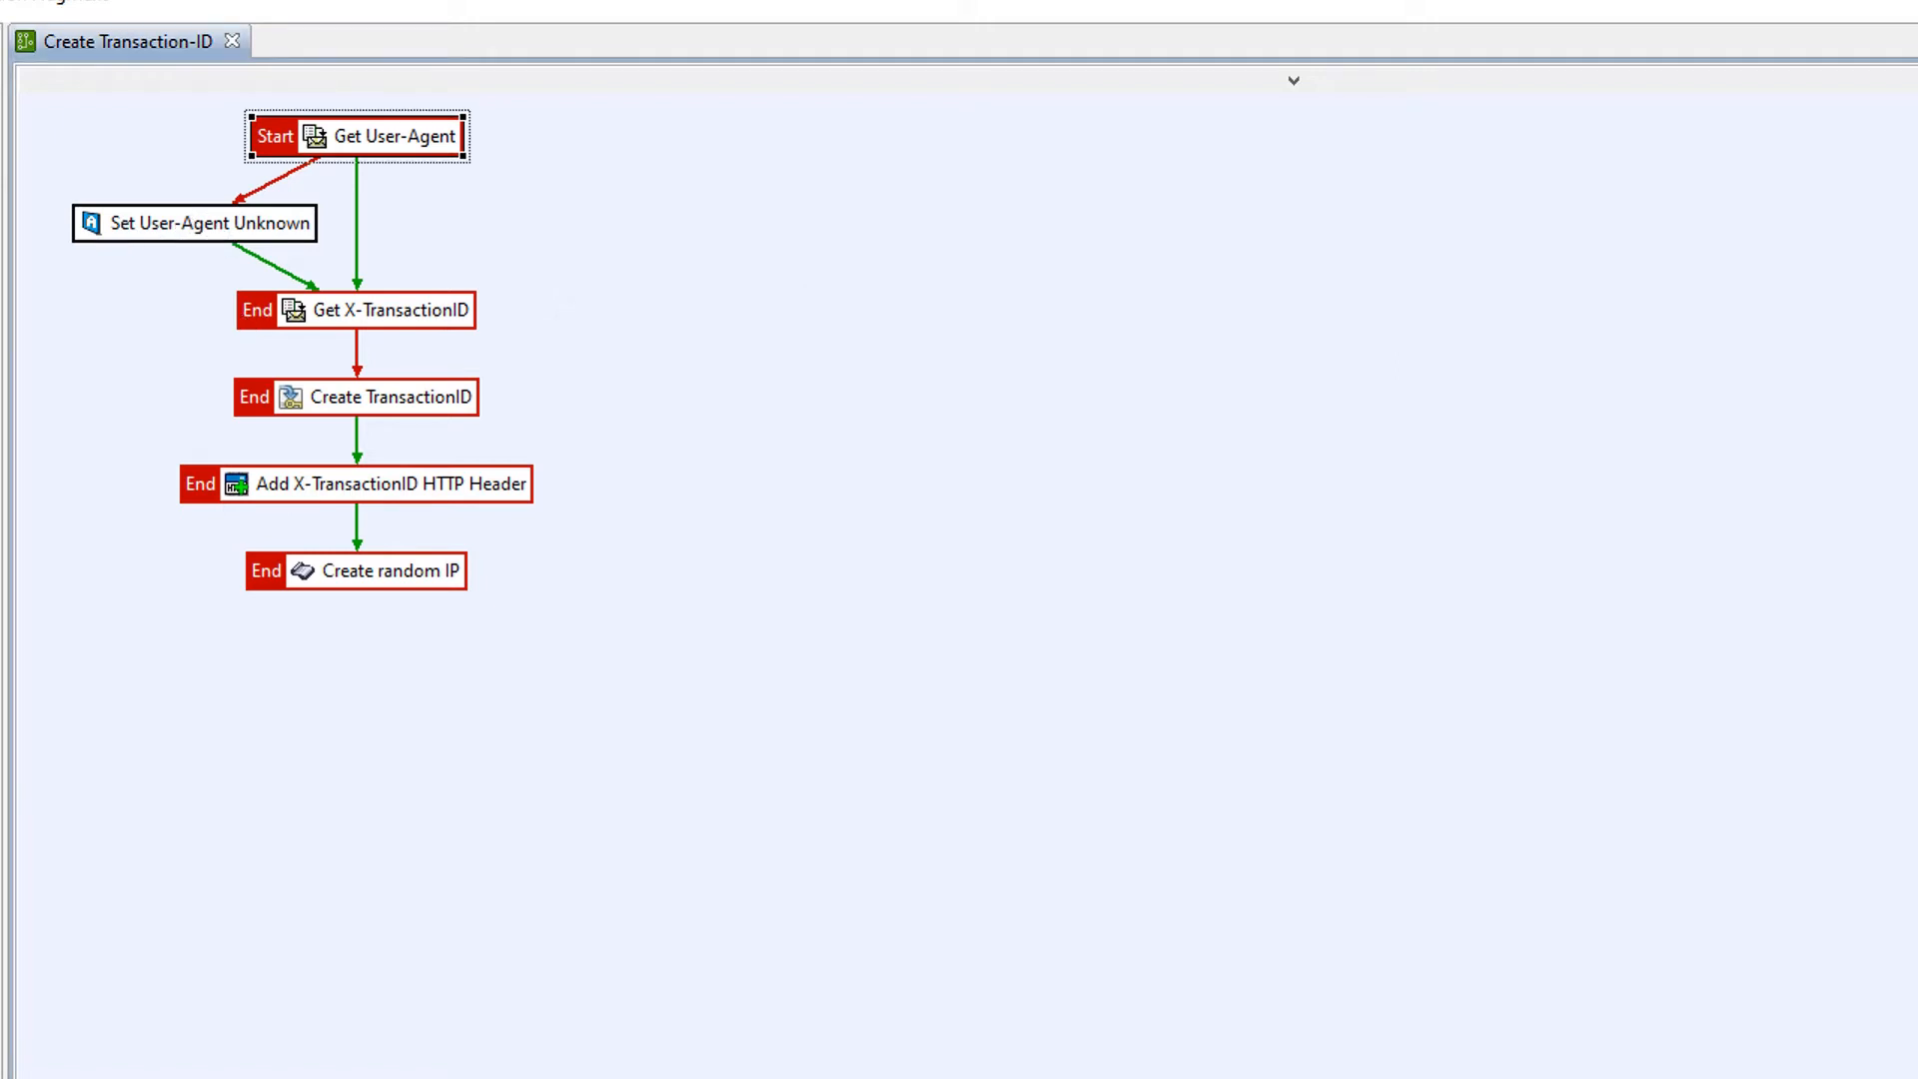
Step: Add user-agent as a message attribute stored in the Transaction Event Log server settings
{"action": "left_click", "coordinate": [300, 688]}
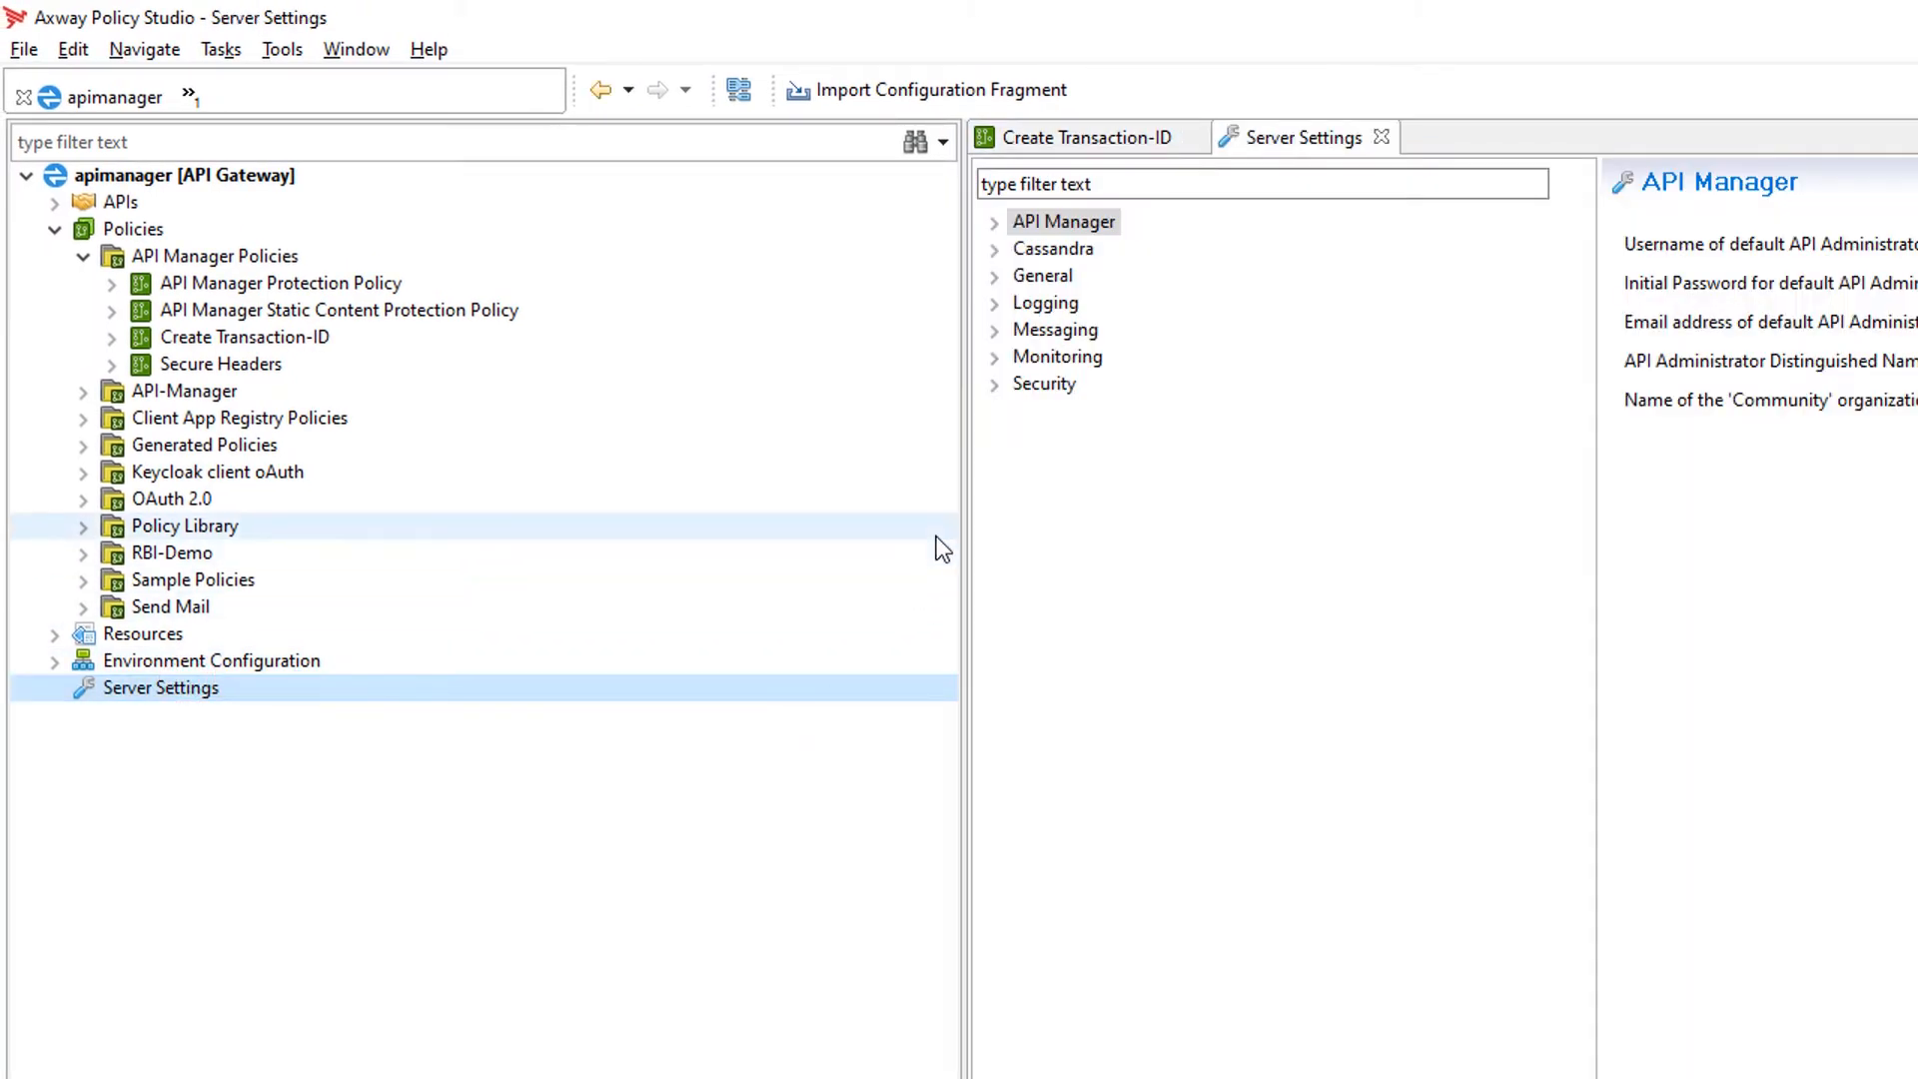
{"action": "left_click", "coordinate": [995, 304]}
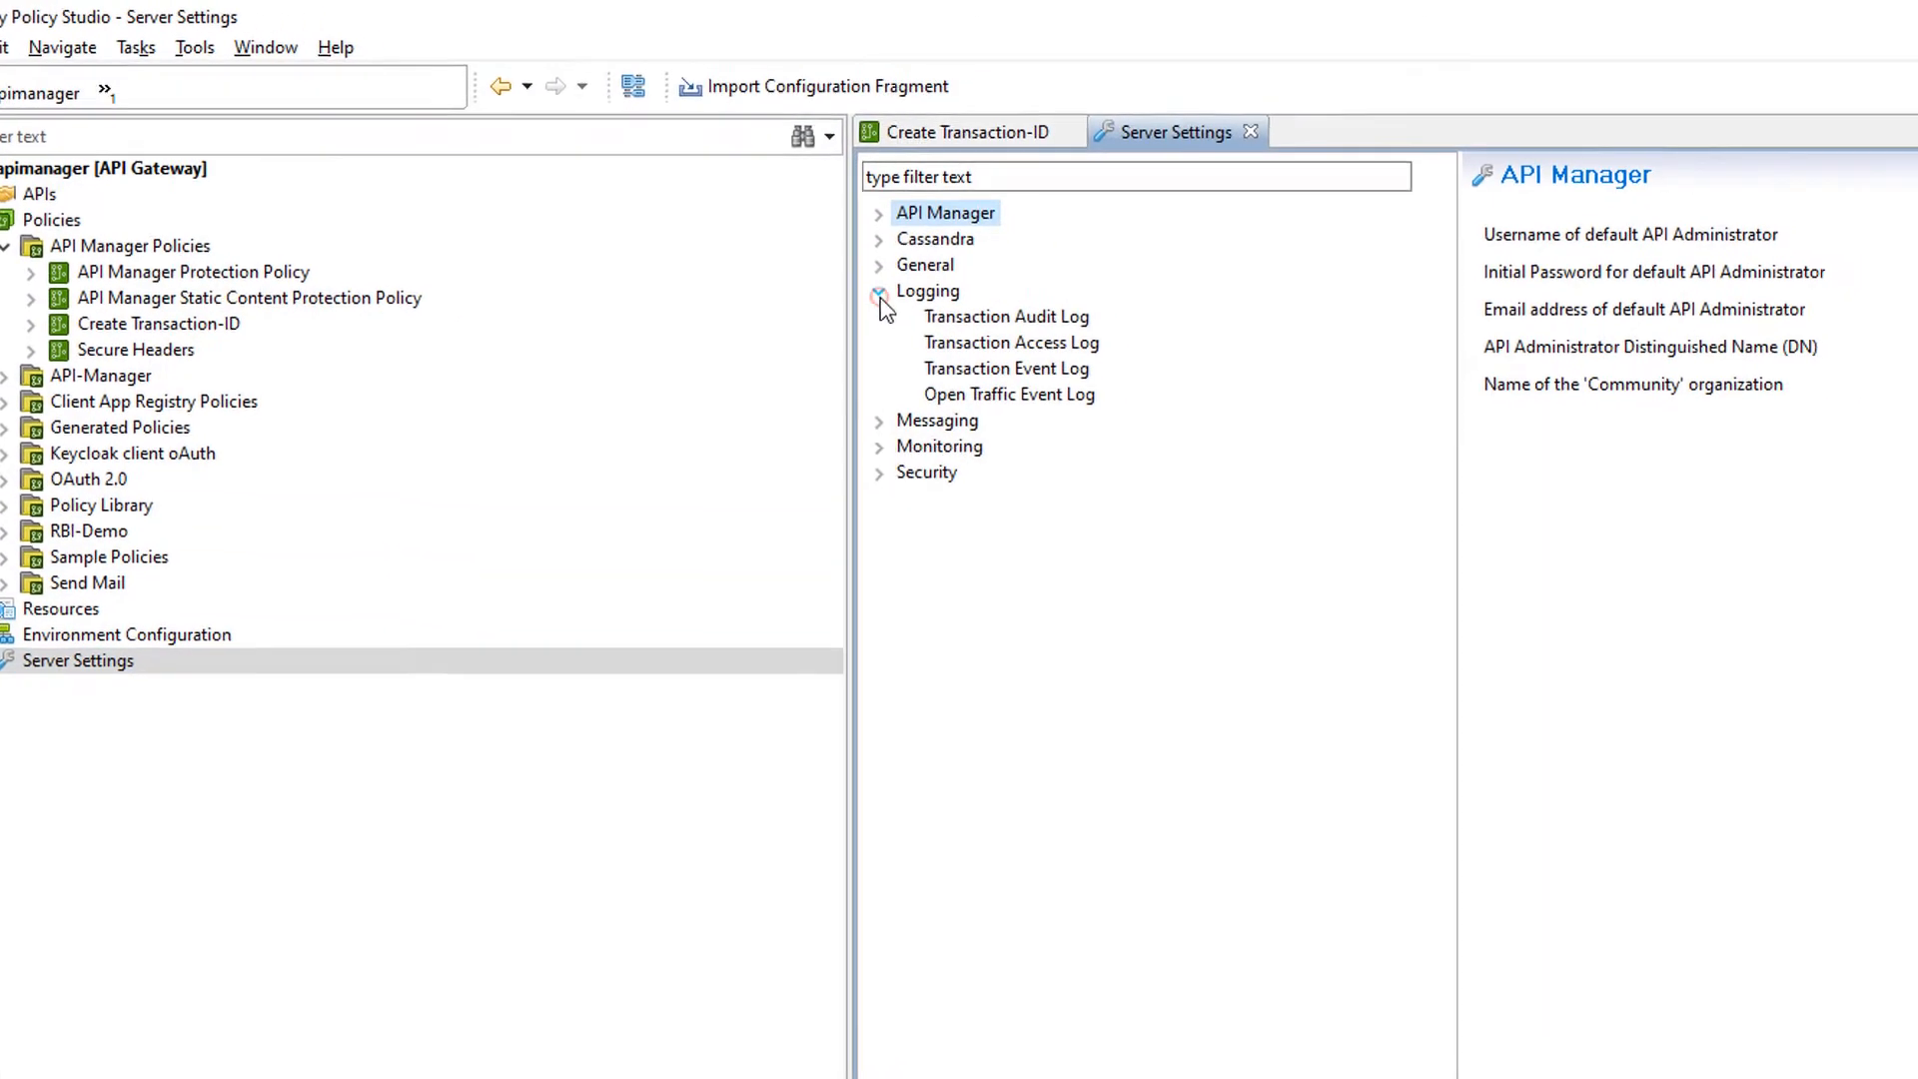
{"action": "left_click", "coordinate": [113, 262]}
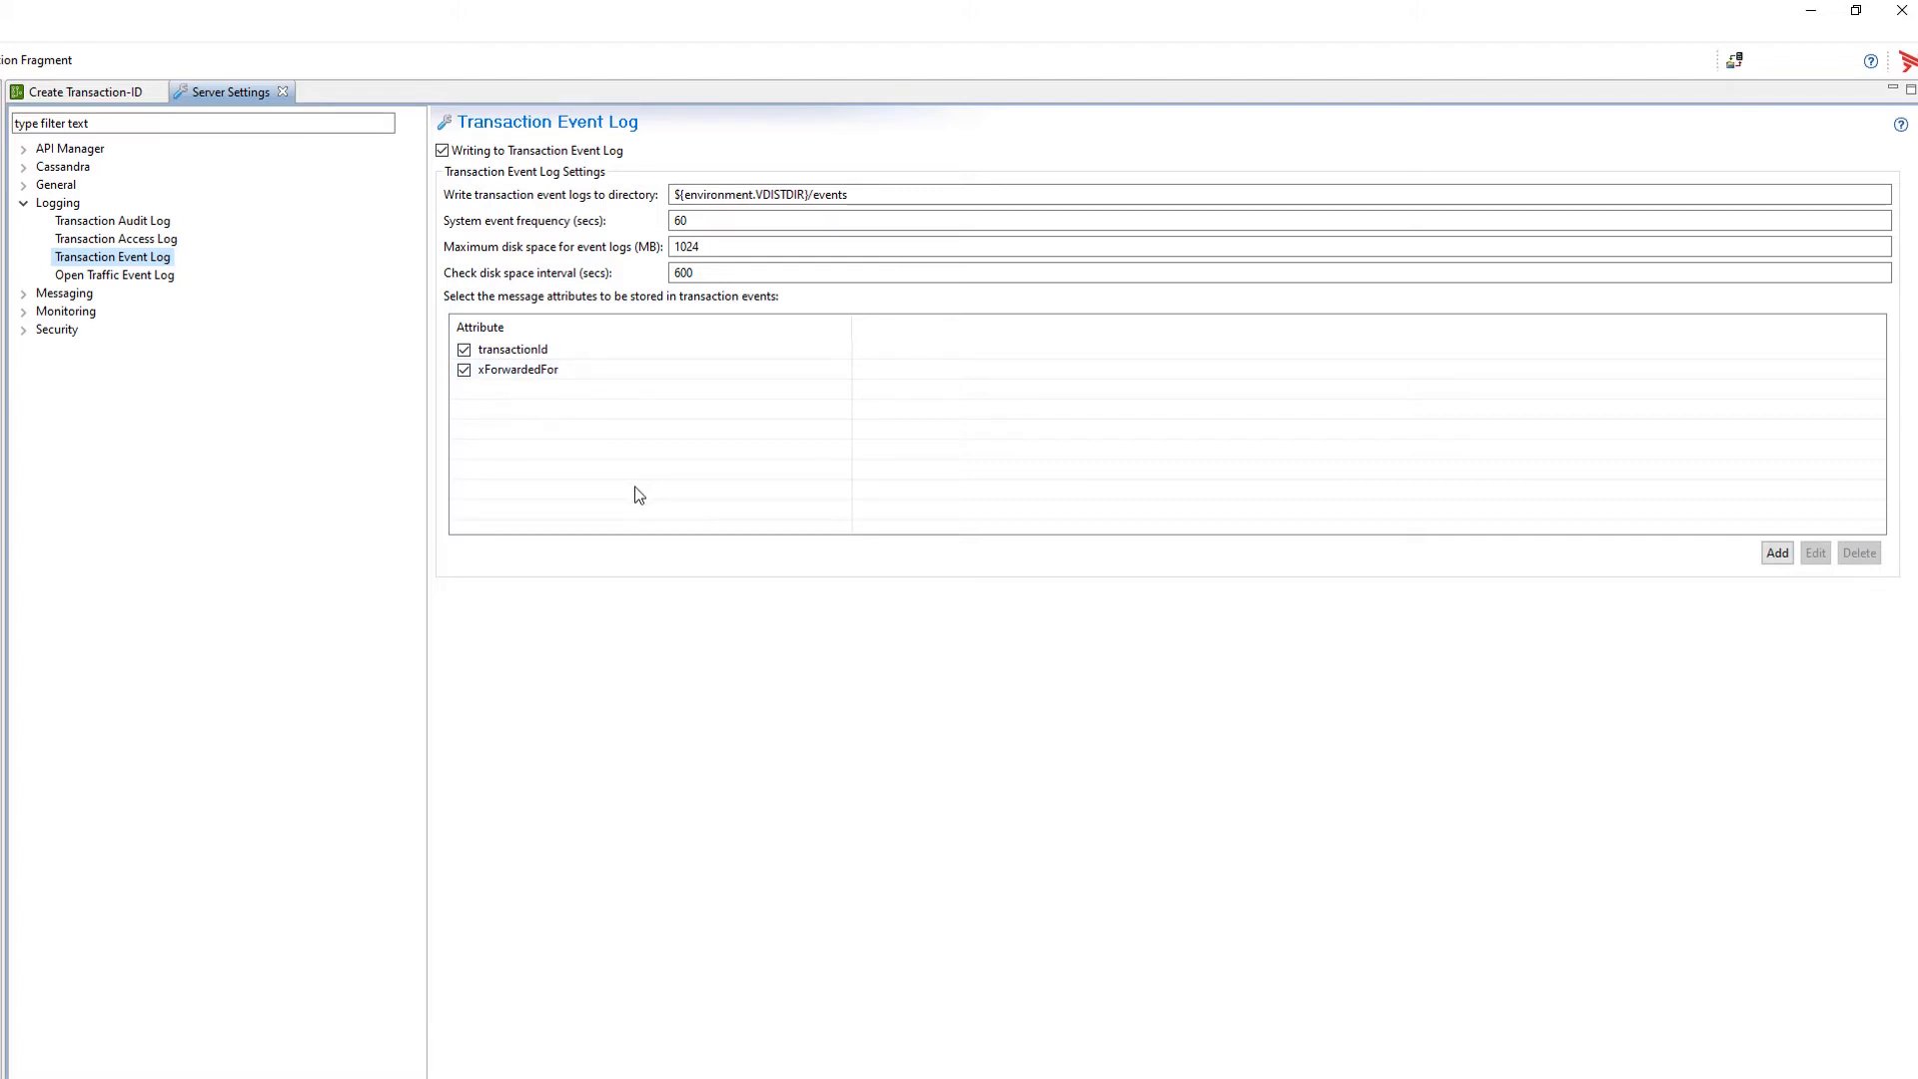
{"action": "left_click", "coordinate": [1776, 554]}
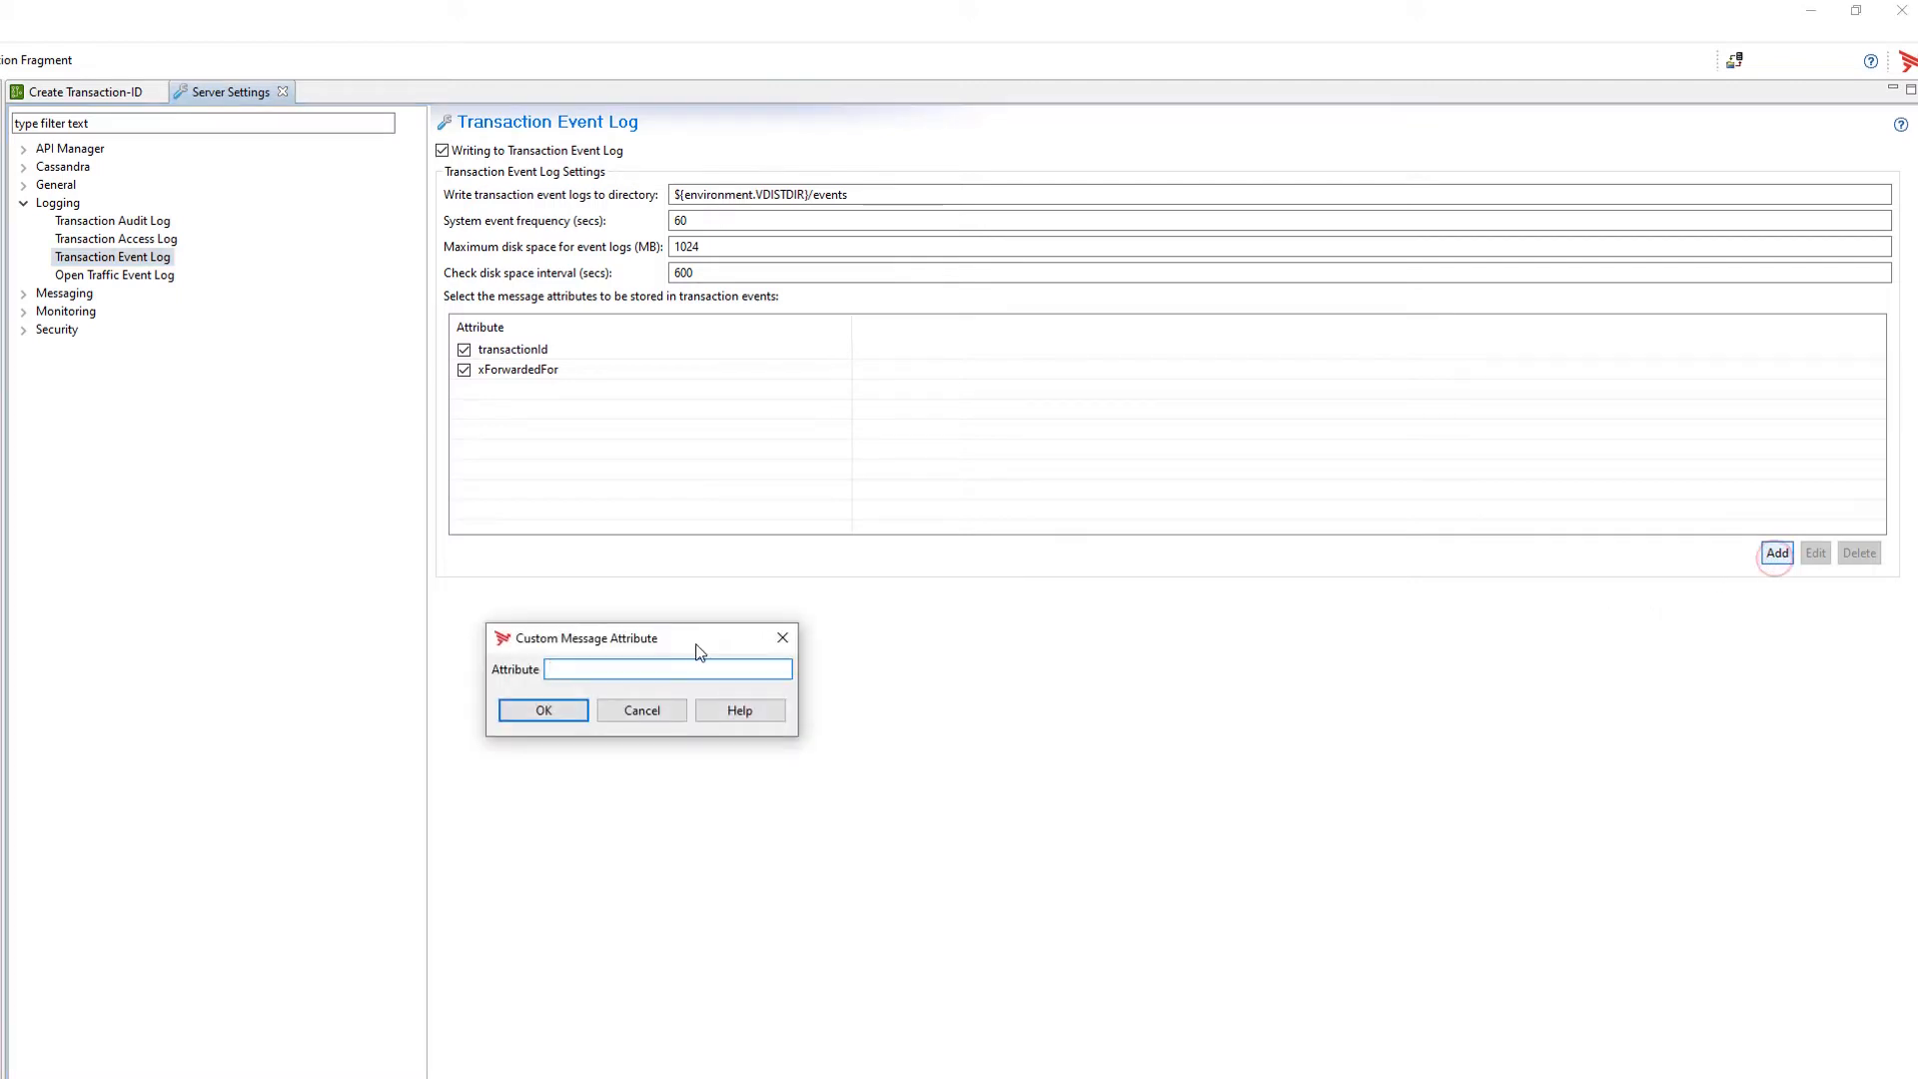
{"action": "type", "text": "user-agent"}
{"action": "left_click", "coordinate": [561, 705]}
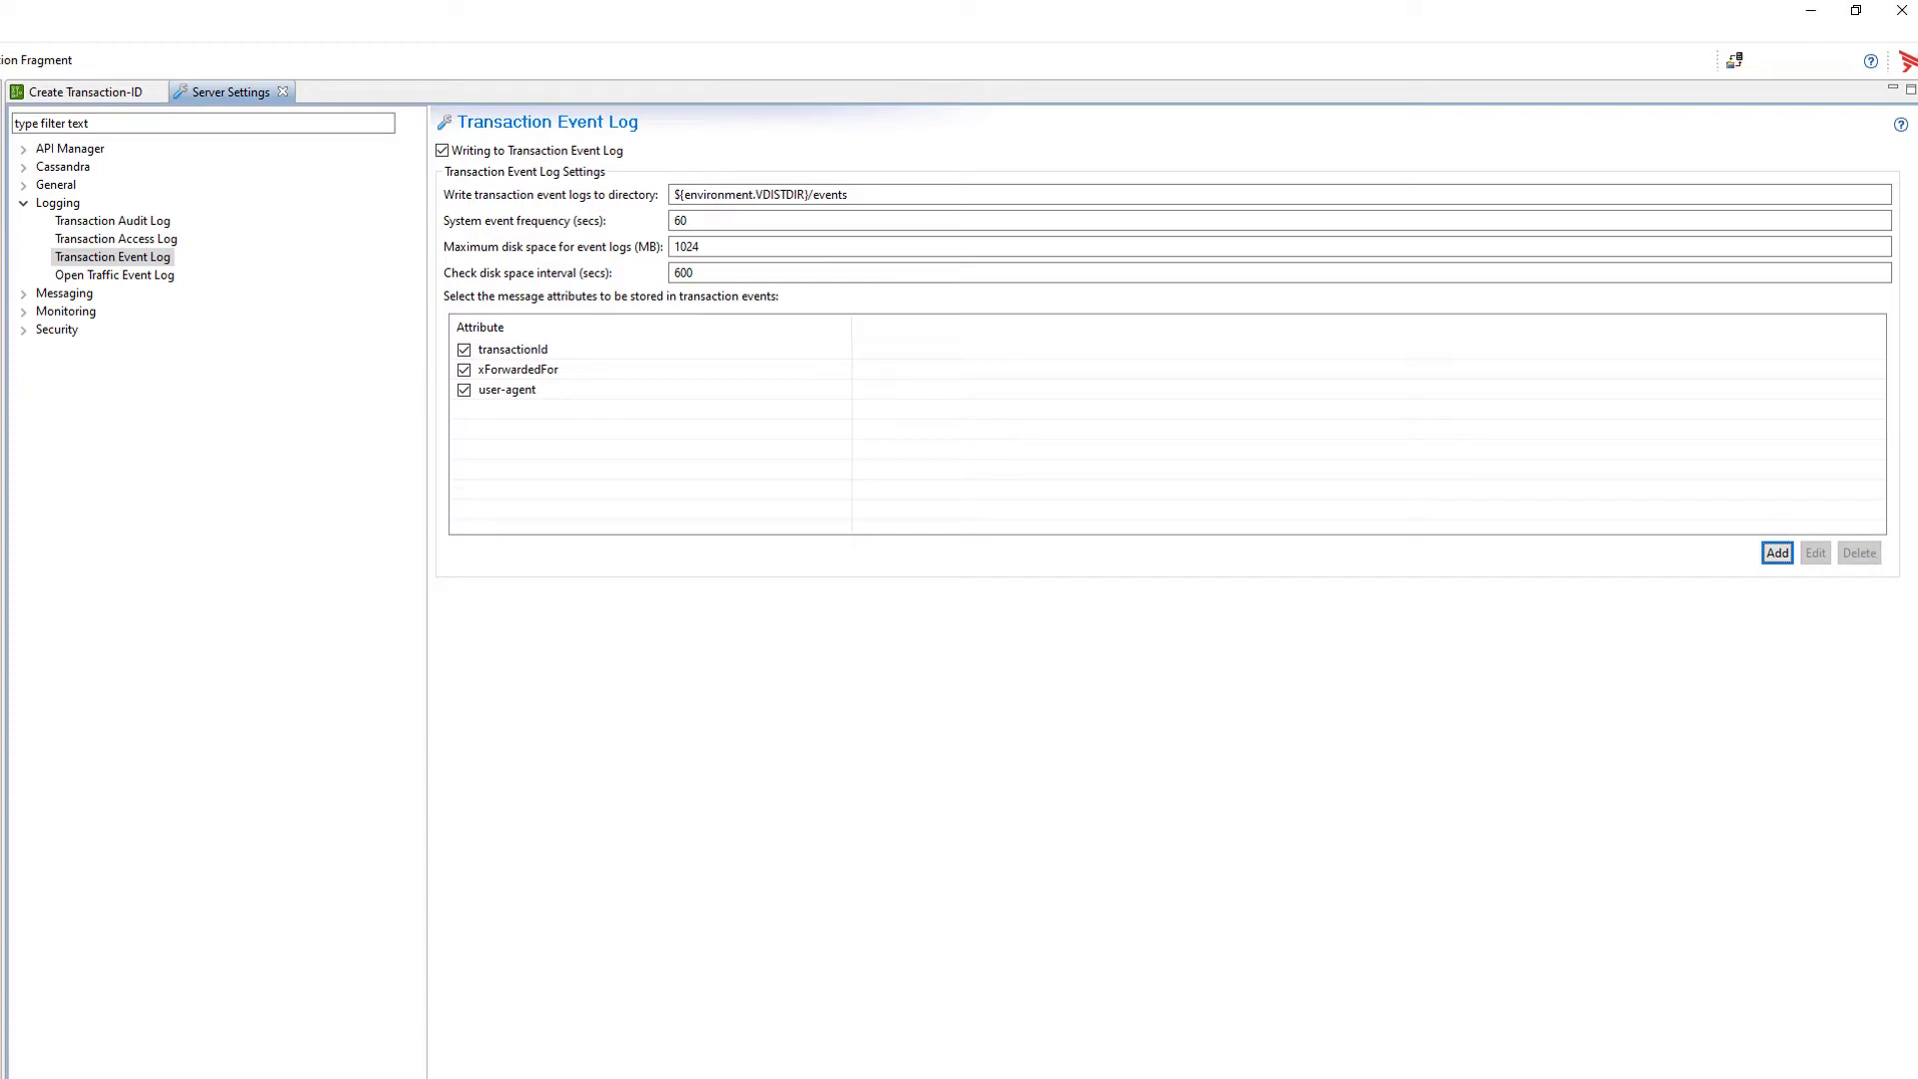
Step: Commit the changes to main with the summary 'Added user-agent to Event-Logs' and push to origin
{"action": "key", "text": "alt+Tab"}
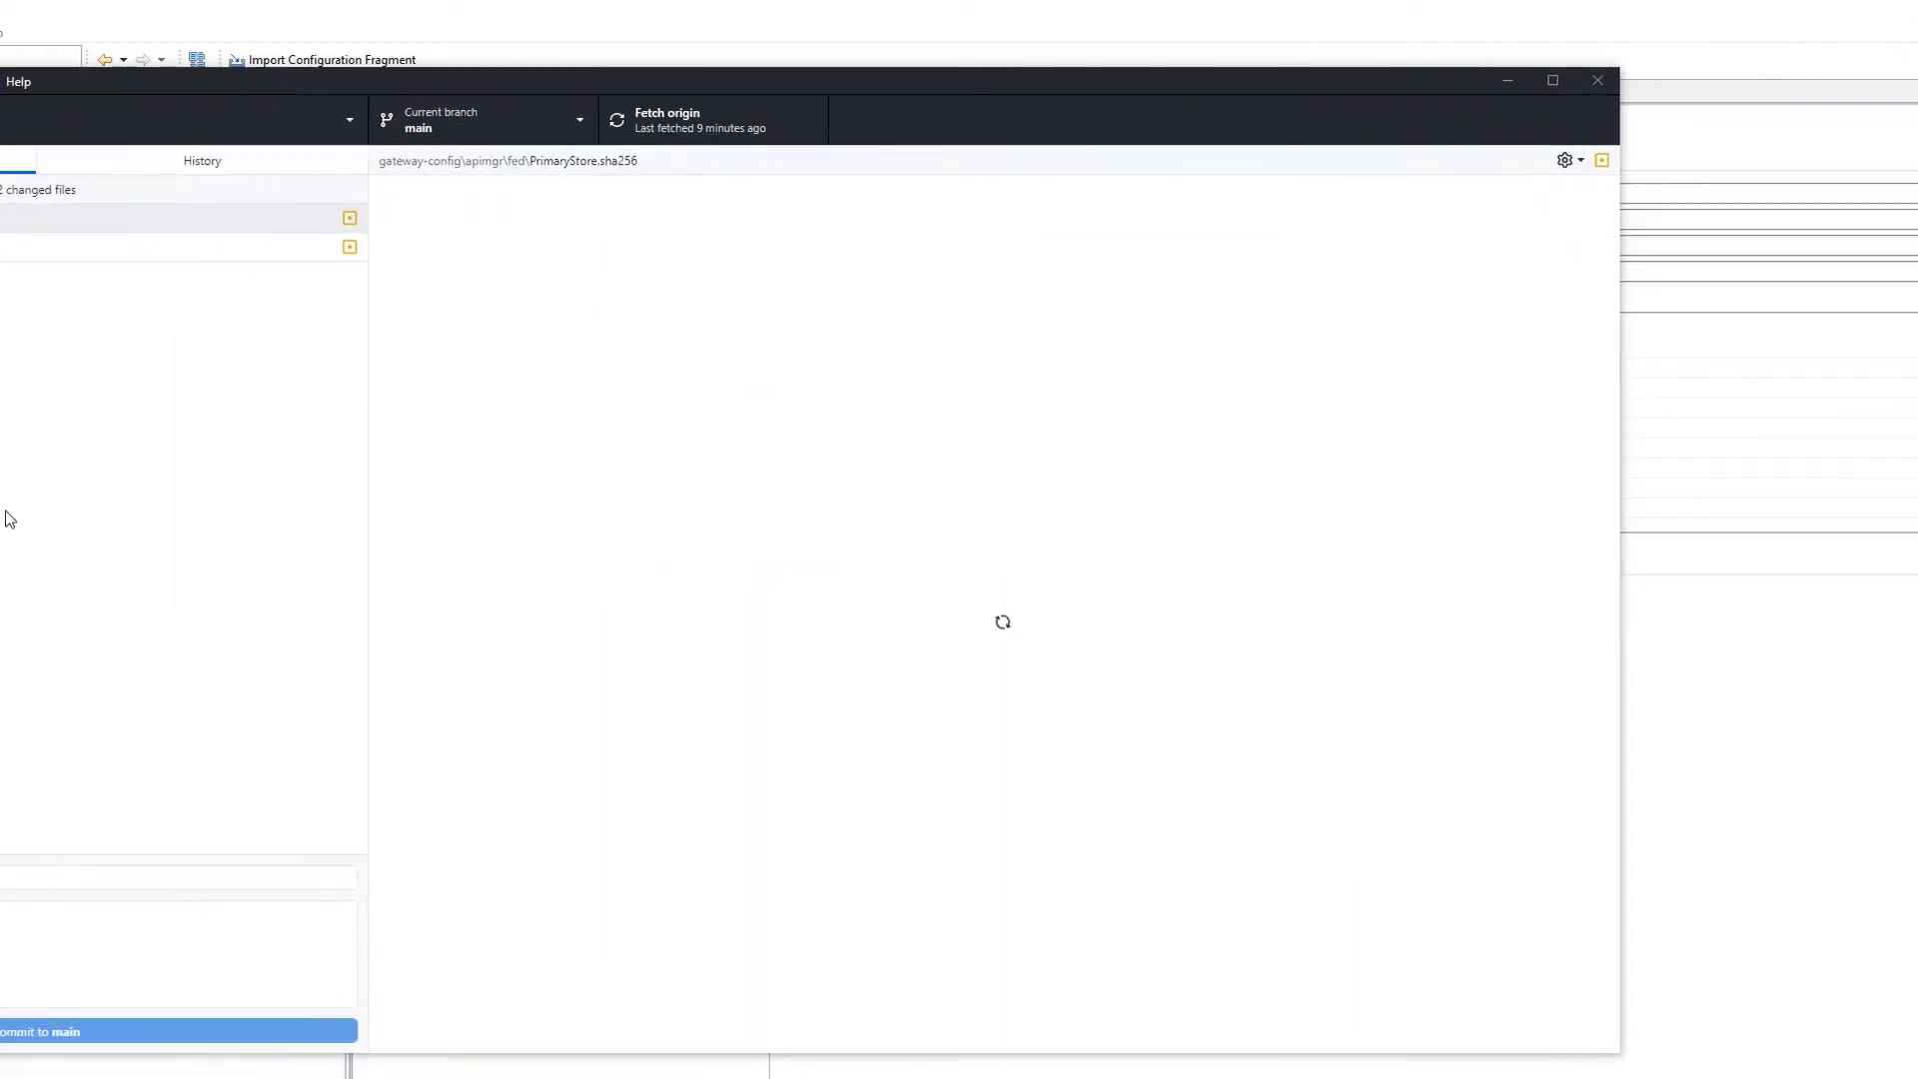
{"action": "left_click", "coordinate": [238, 877]}
{"action": "type", "text": "A"}
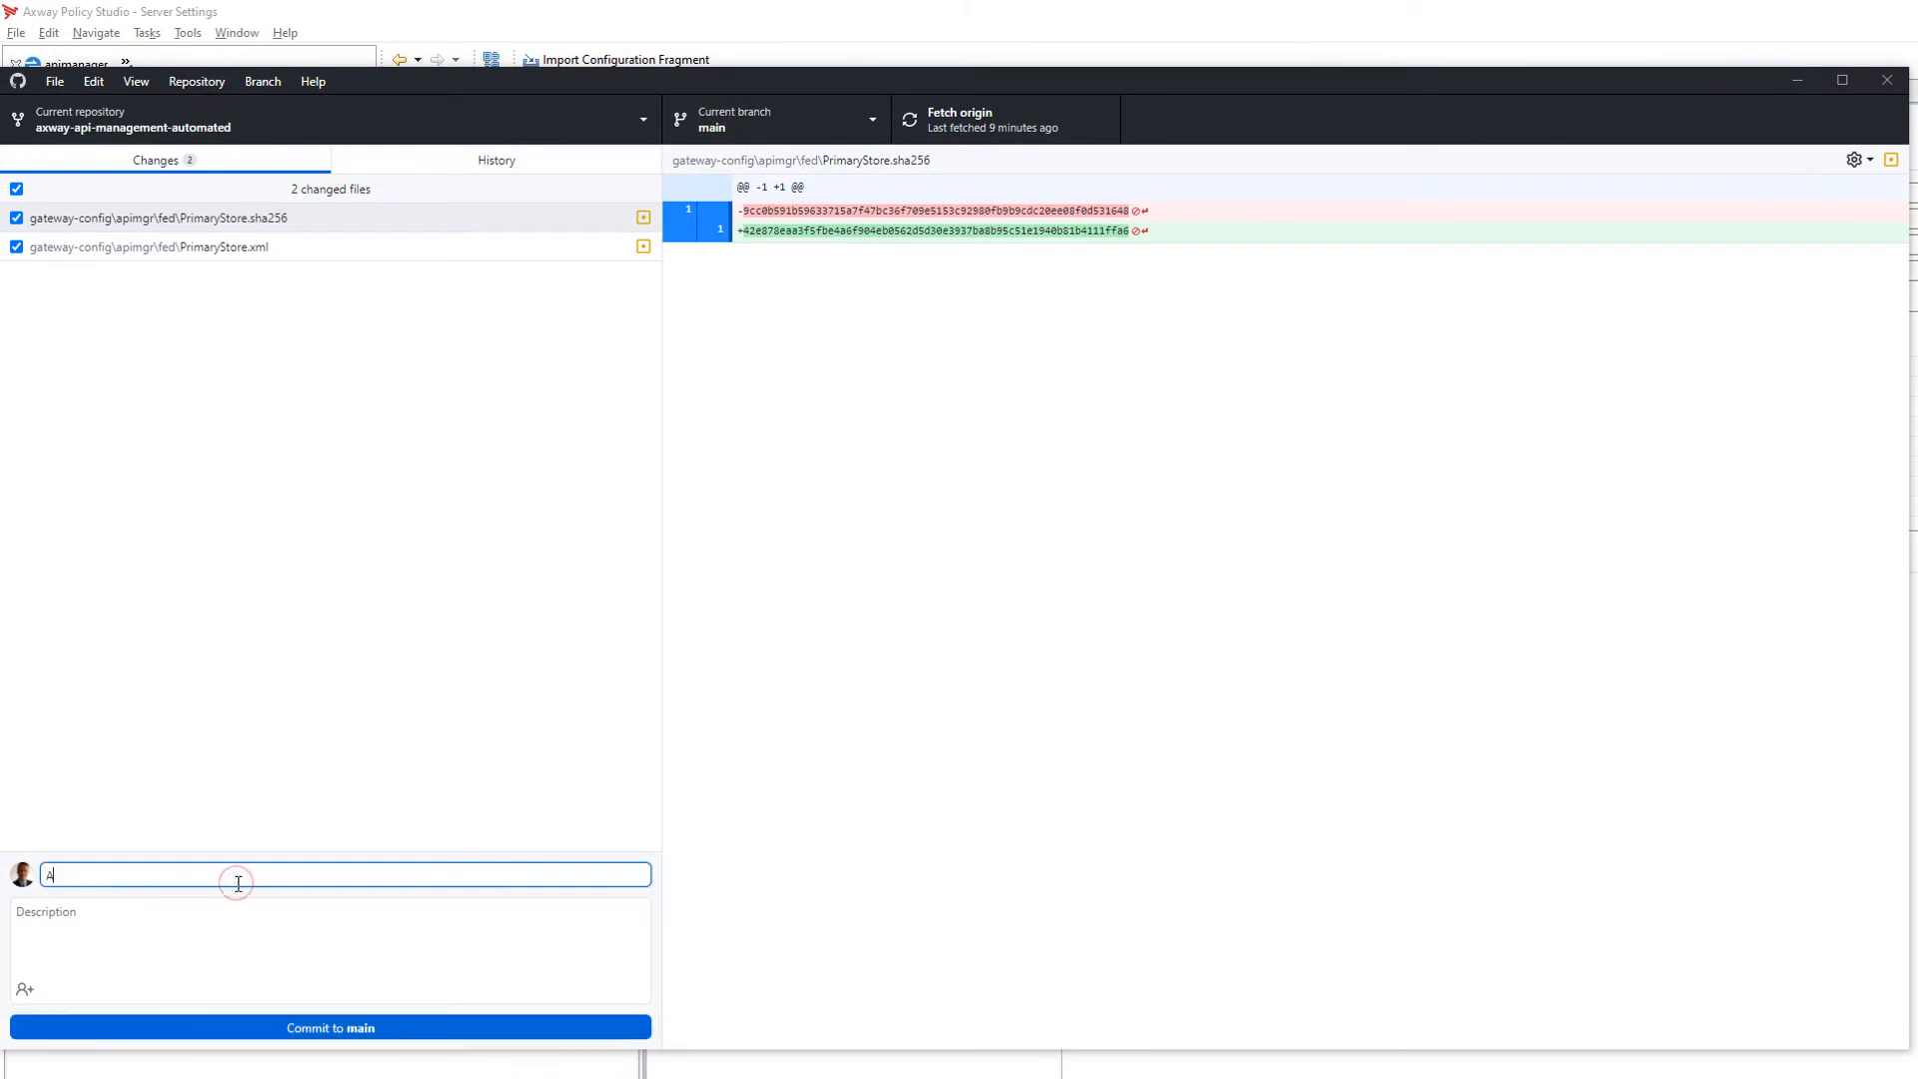
{"action": "type", "text": "dded user-agent to"}
{"action": "key", "text": "BackSpace"}
{"action": "type", "text": "to Event-Logs"}
{"action": "left_click", "coordinate": [336, 1036]}
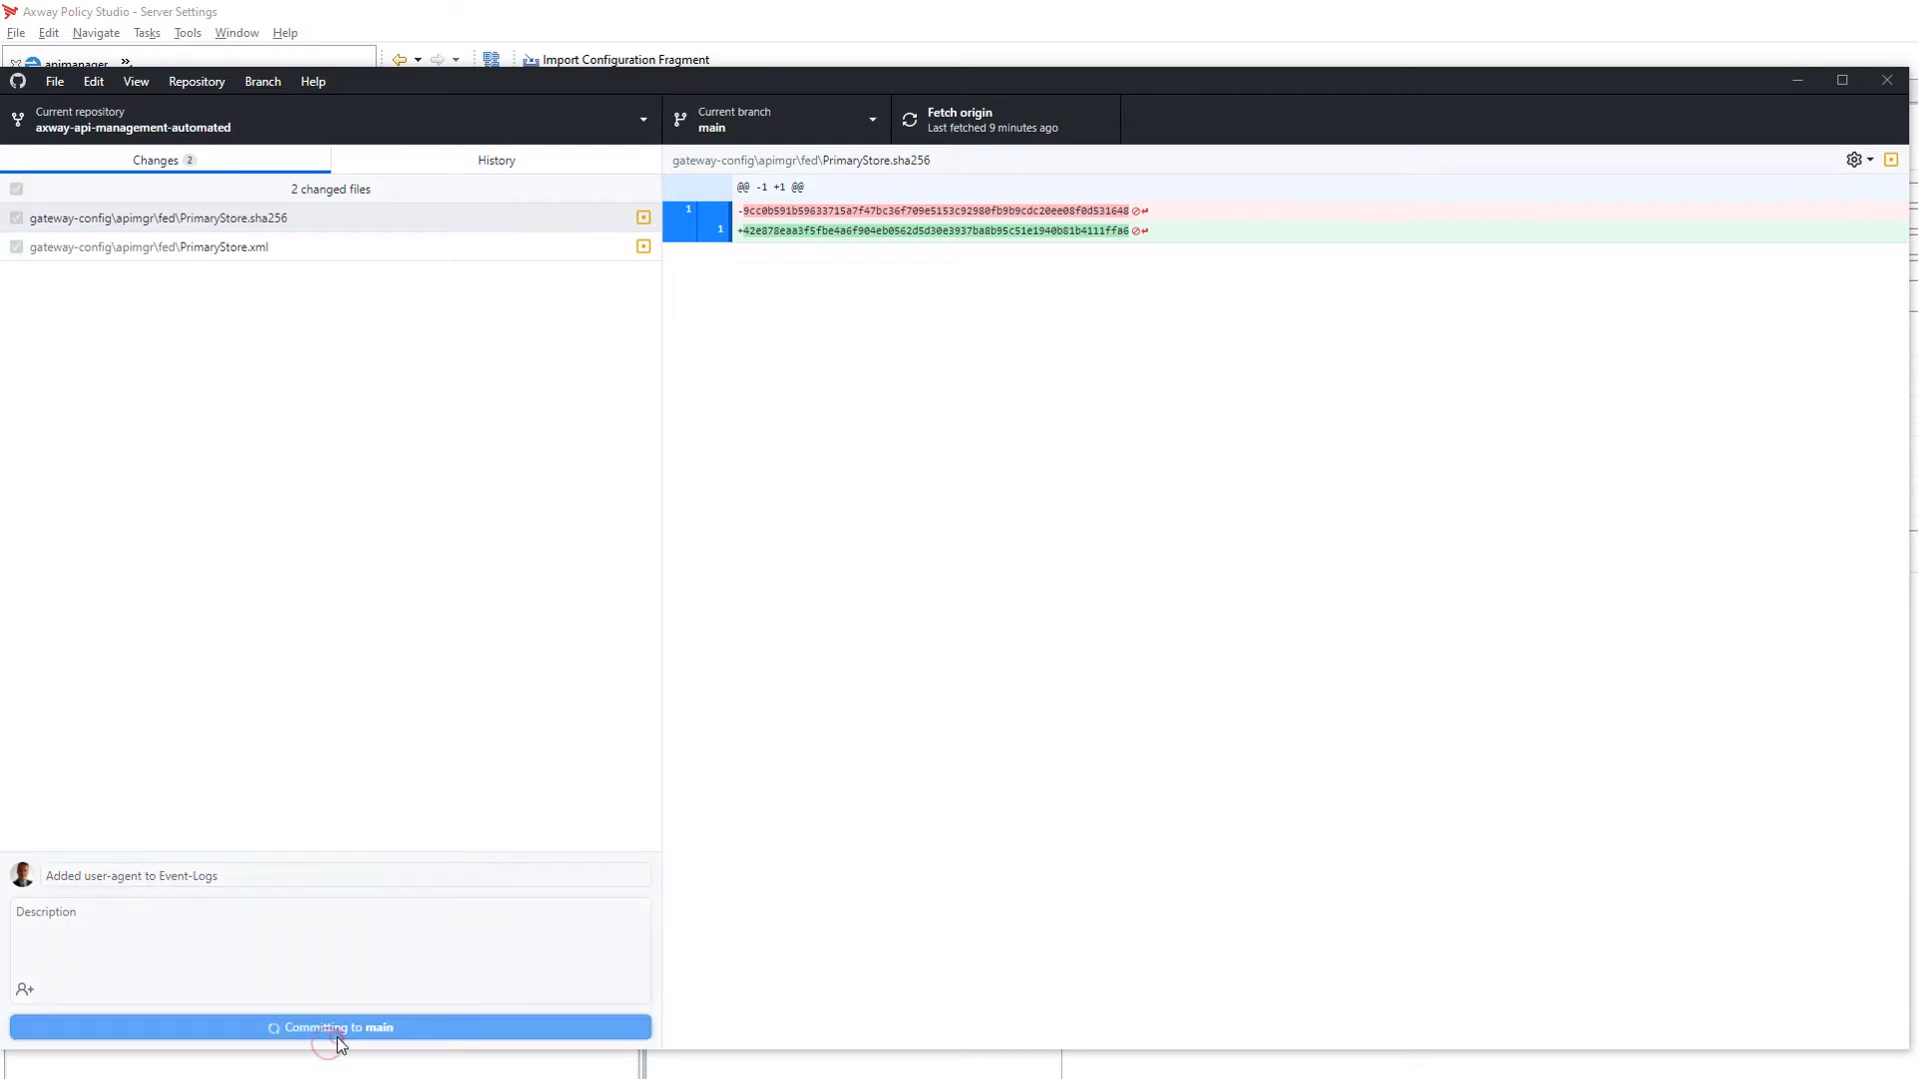
{"action": "key", "text": "ctrl+p"}
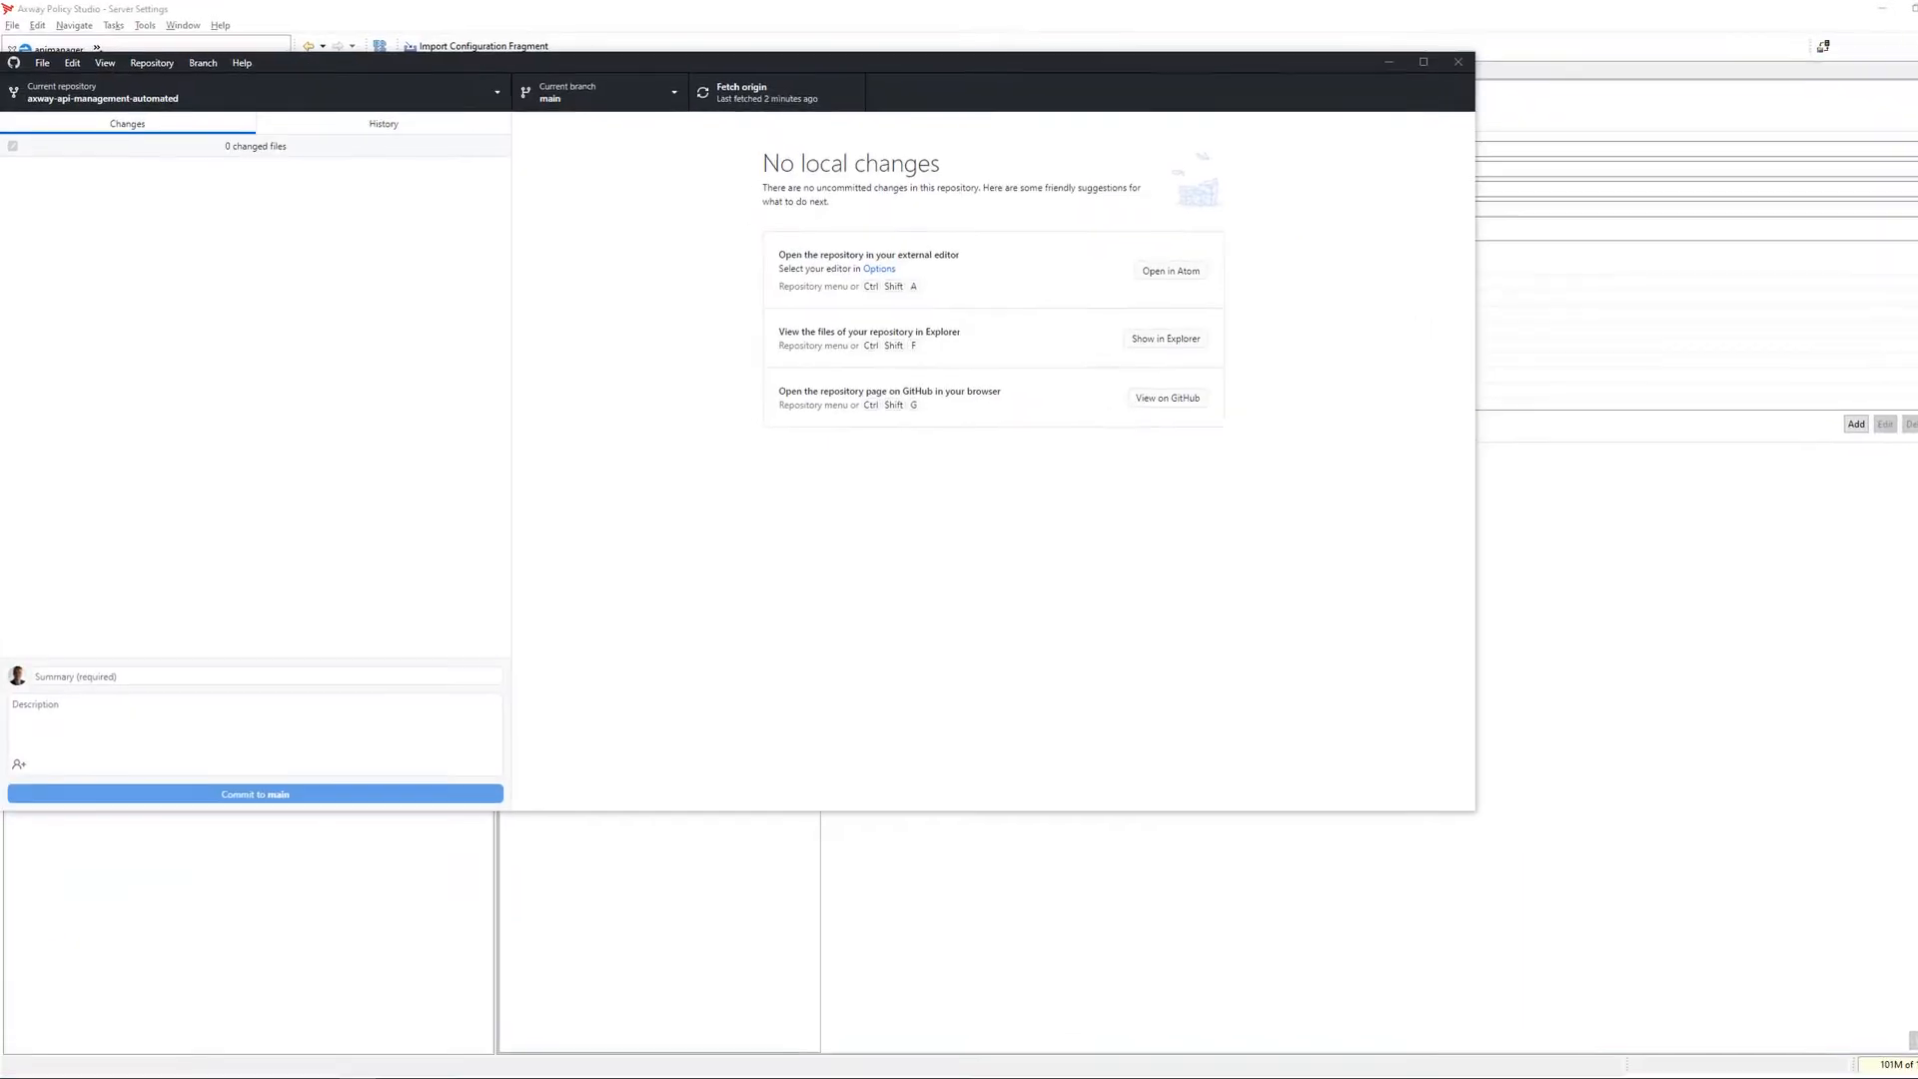
Step: Switch to the Kibana tab and open Discover
{"action": "left_click", "coordinate": [1099, 33]}
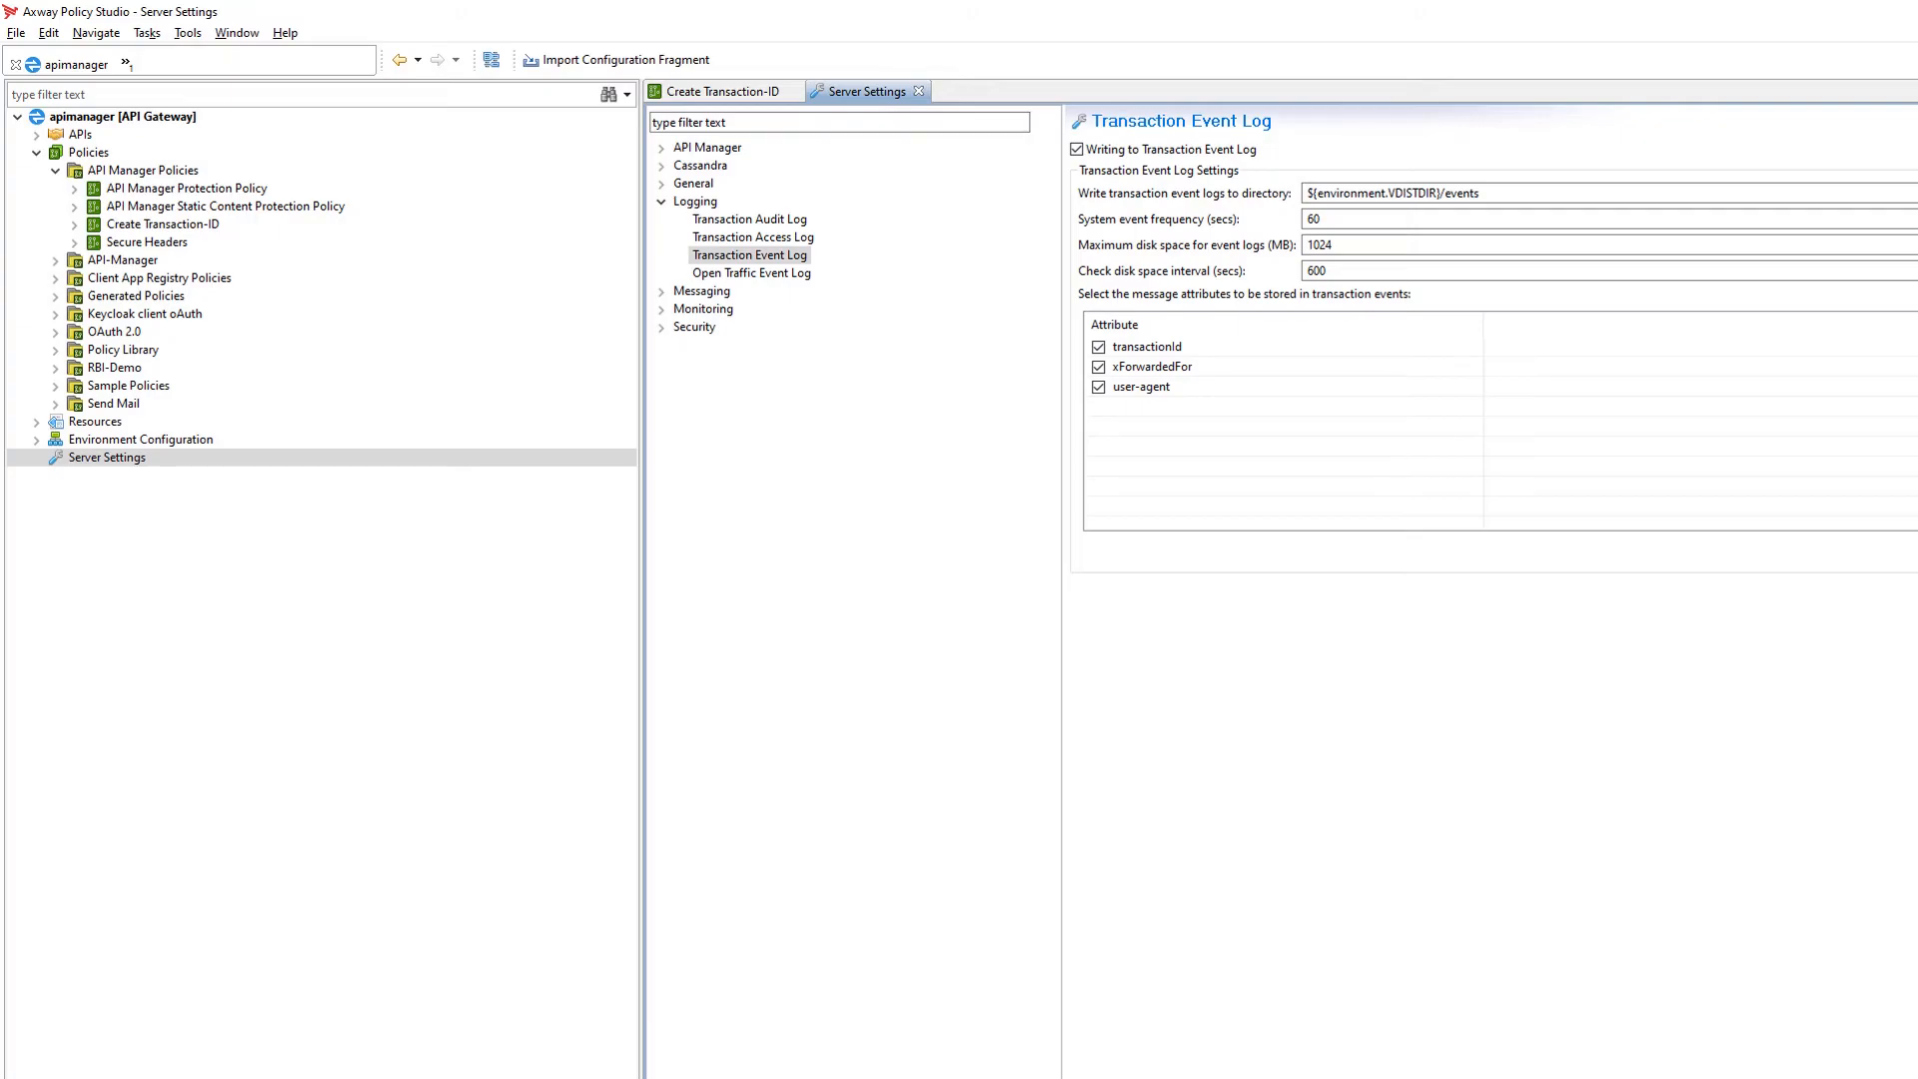
{"action": "key", "text": "alt+Tab"}
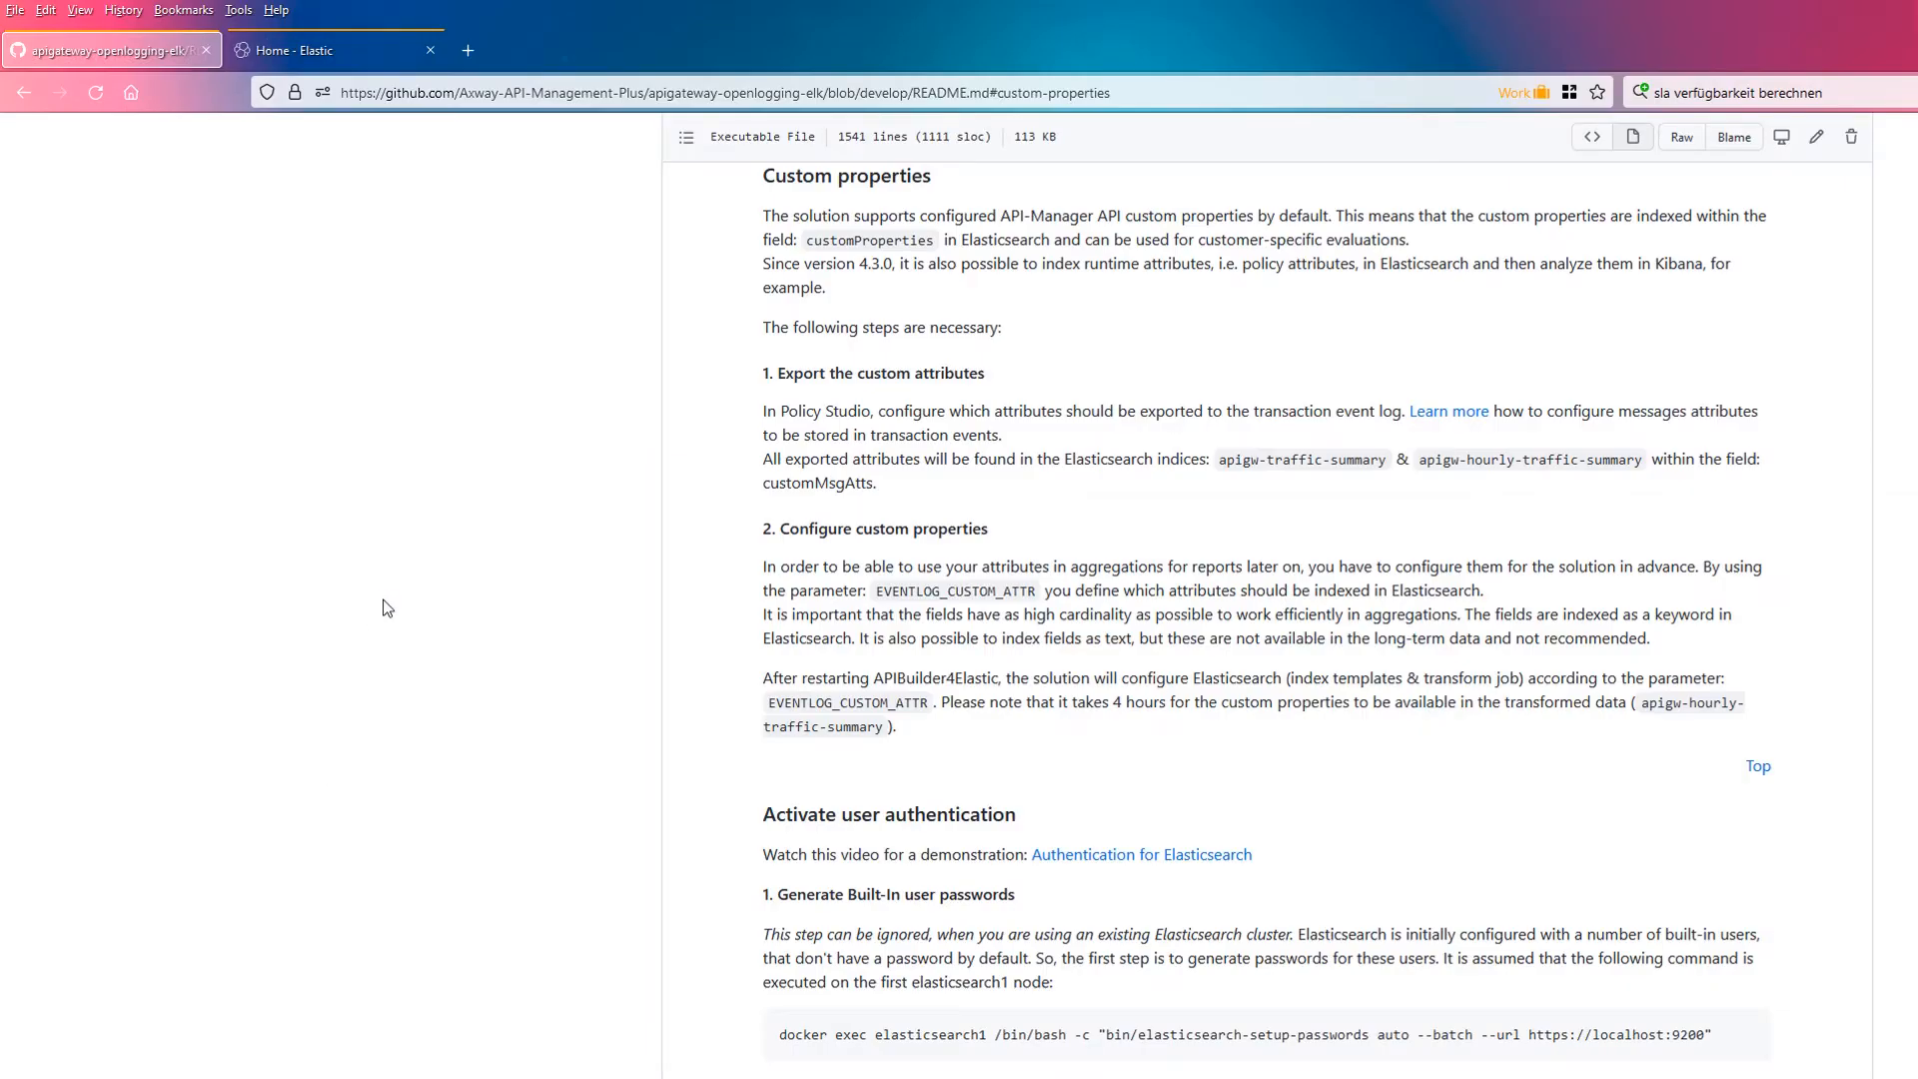
{"action": "left_click", "coordinate": [319, 68]}
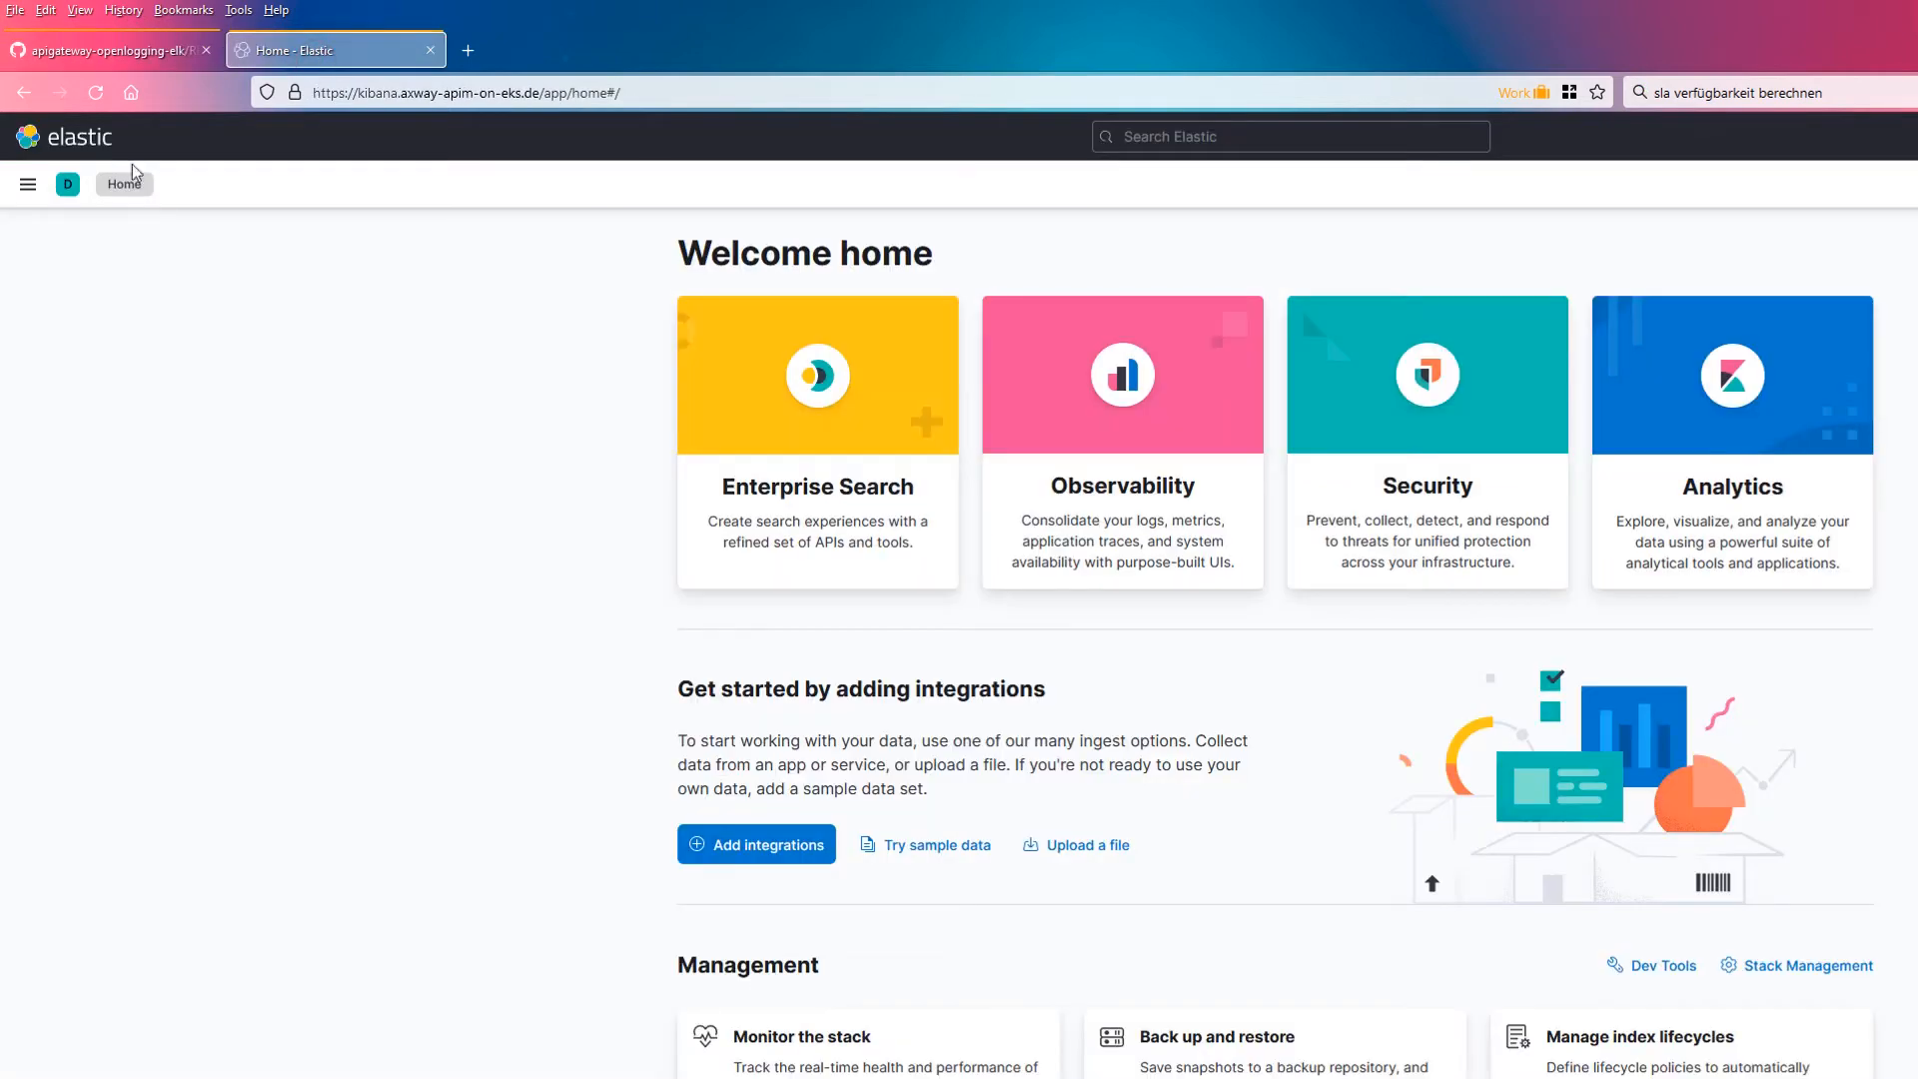
{"action": "left_click", "coordinate": [27, 185]}
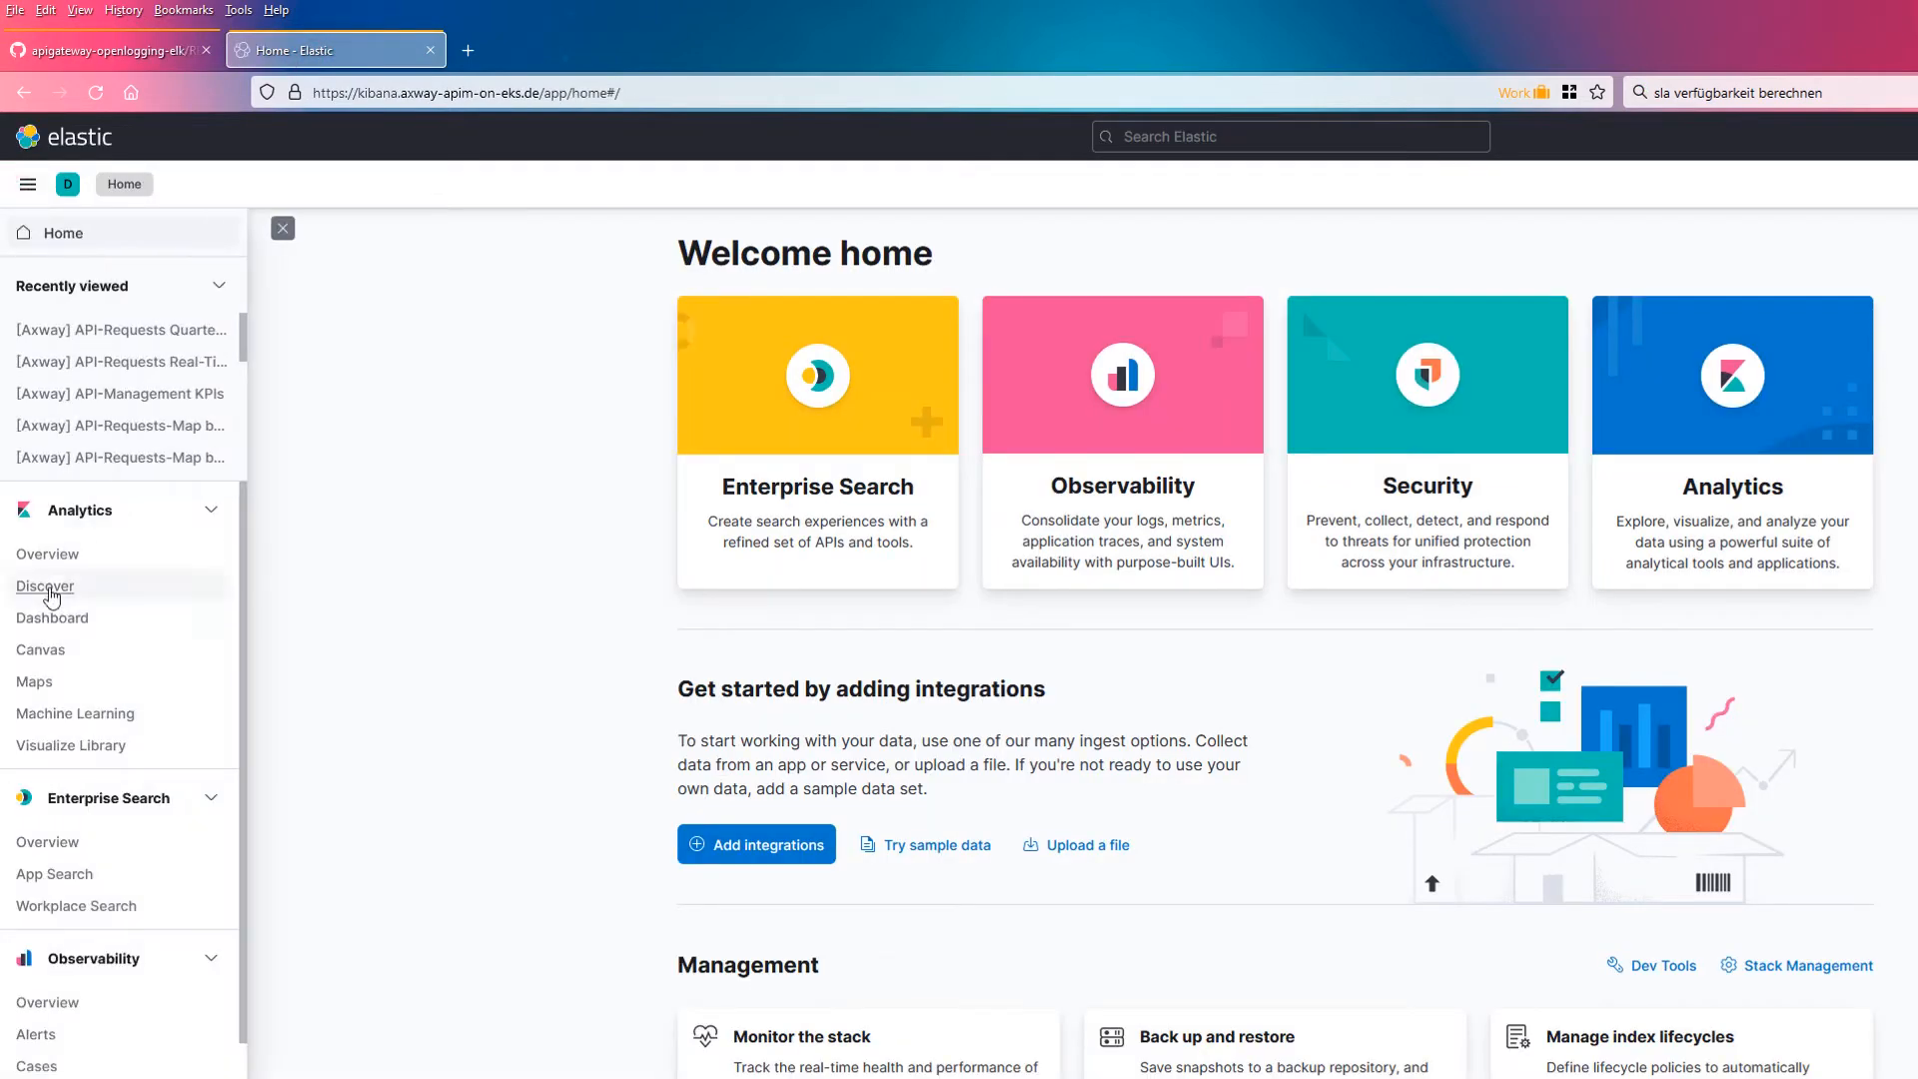
{"action": "left_click", "coordinate": [50, 591]}
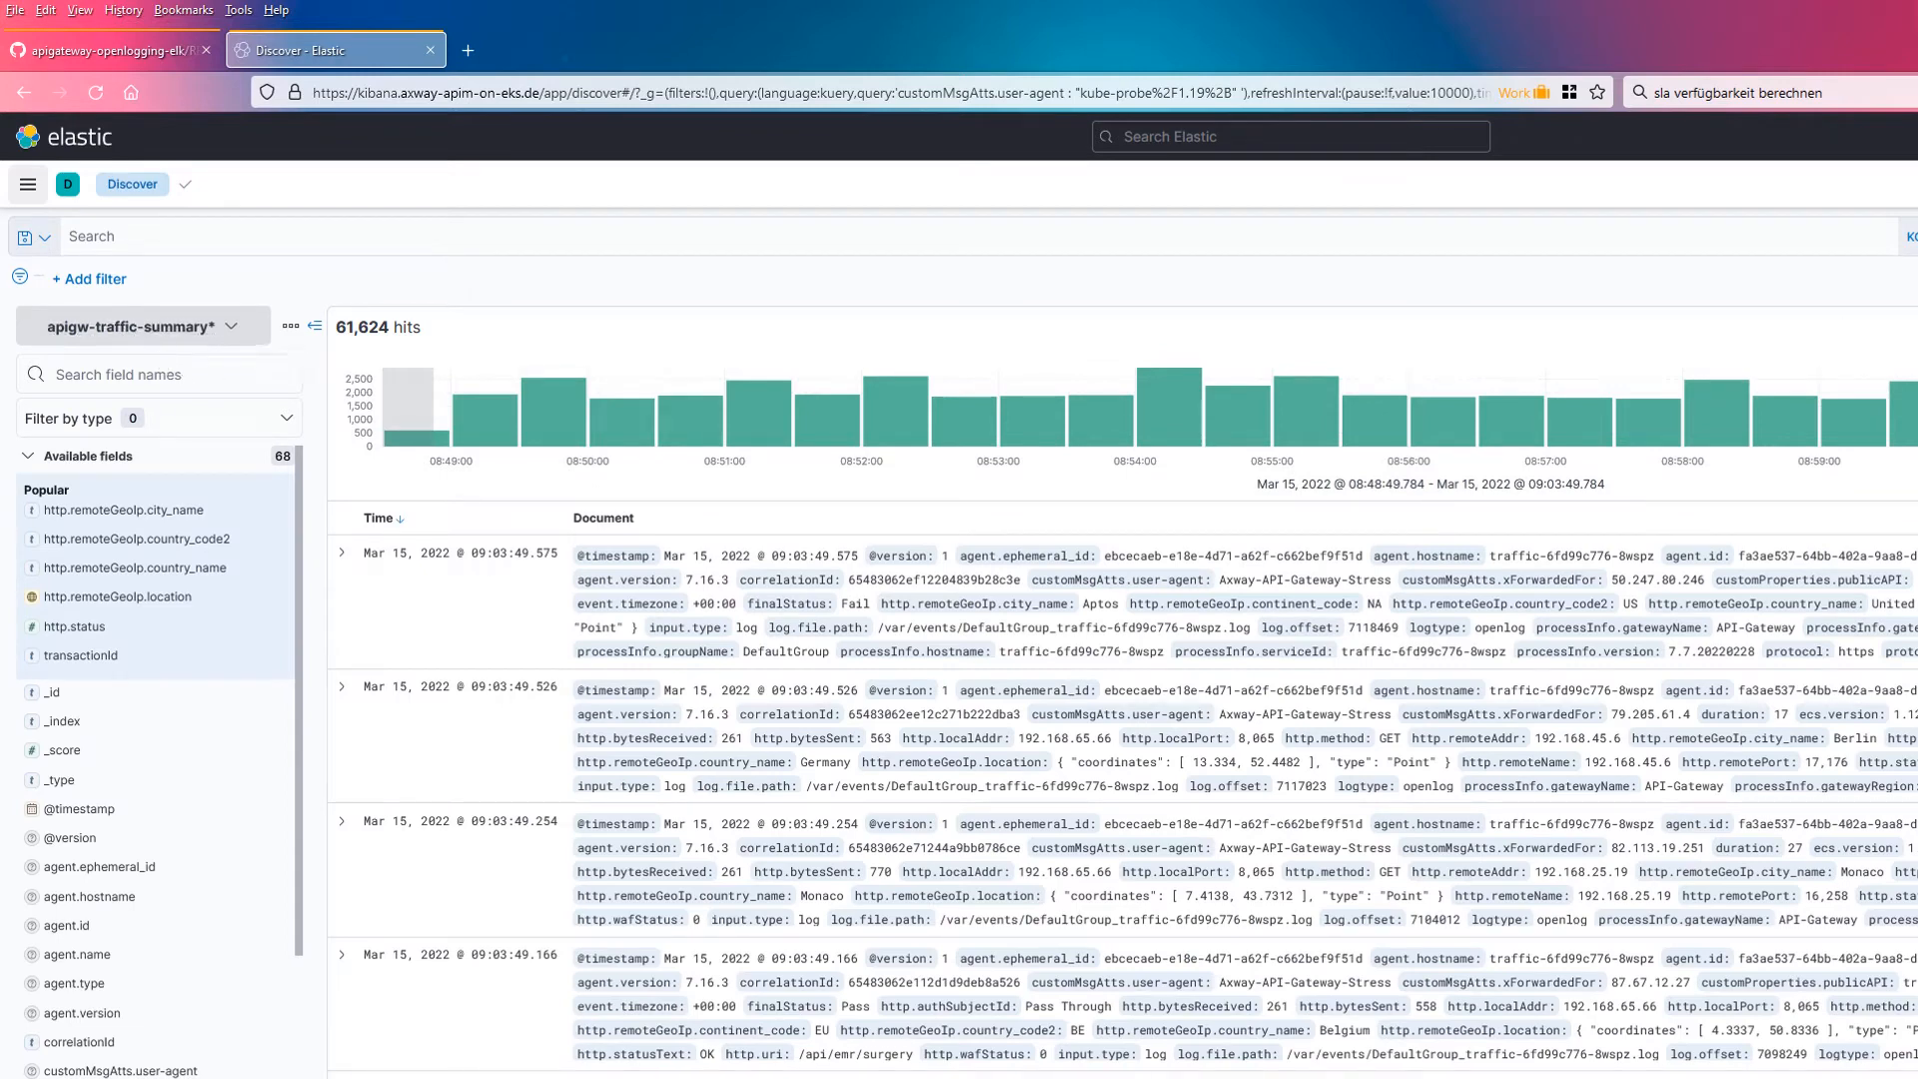
Step: Filter the field list for user to locate the customMsgAtts.user-agent field
{"action": "left_click", "coordinate": [198, 377]}
{"action": "type", "text": "user"}
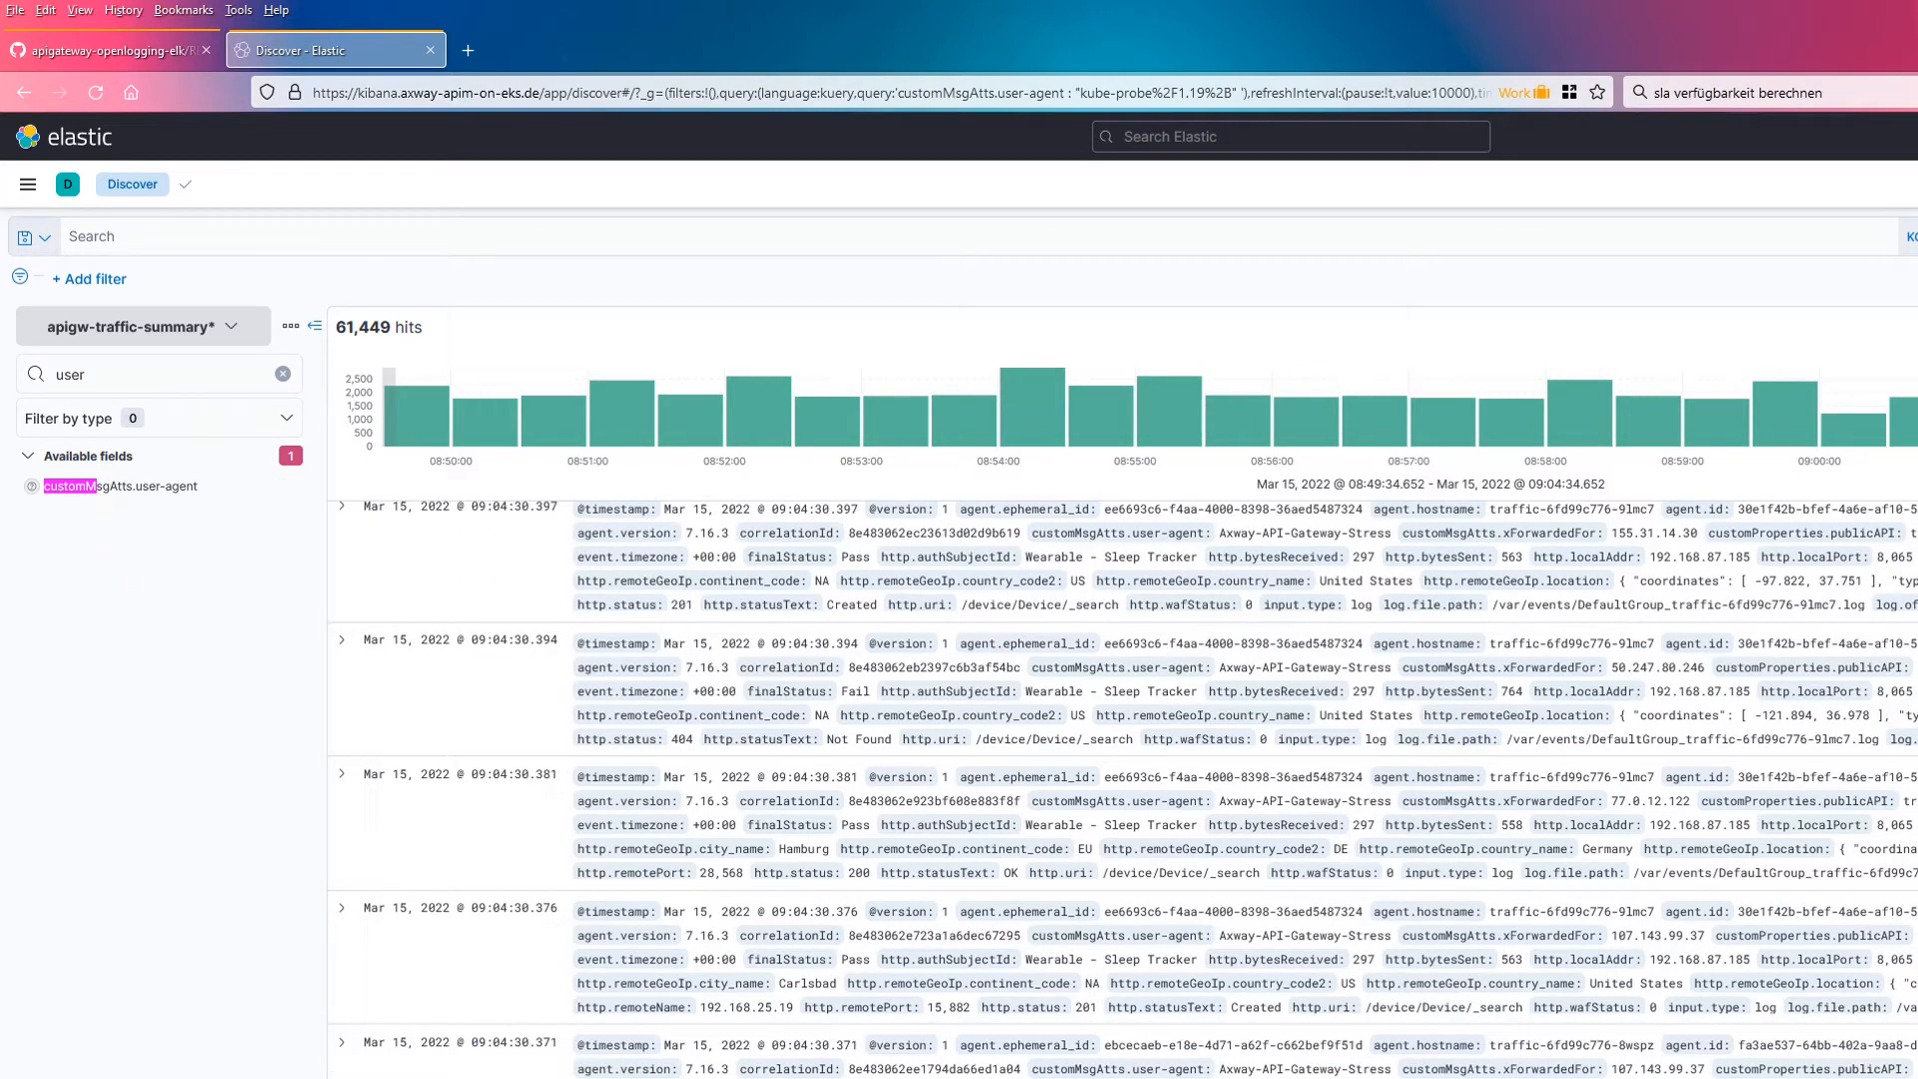
{"action": "left_click", "coordinate": [95, 721]}
Step: Query Discover for customMsgAtts.user-agent : "kube-probe/1.19*"
{"action": "left_click", "coordinate": [174, 240]}
{"action": "type", "text": "user-"}
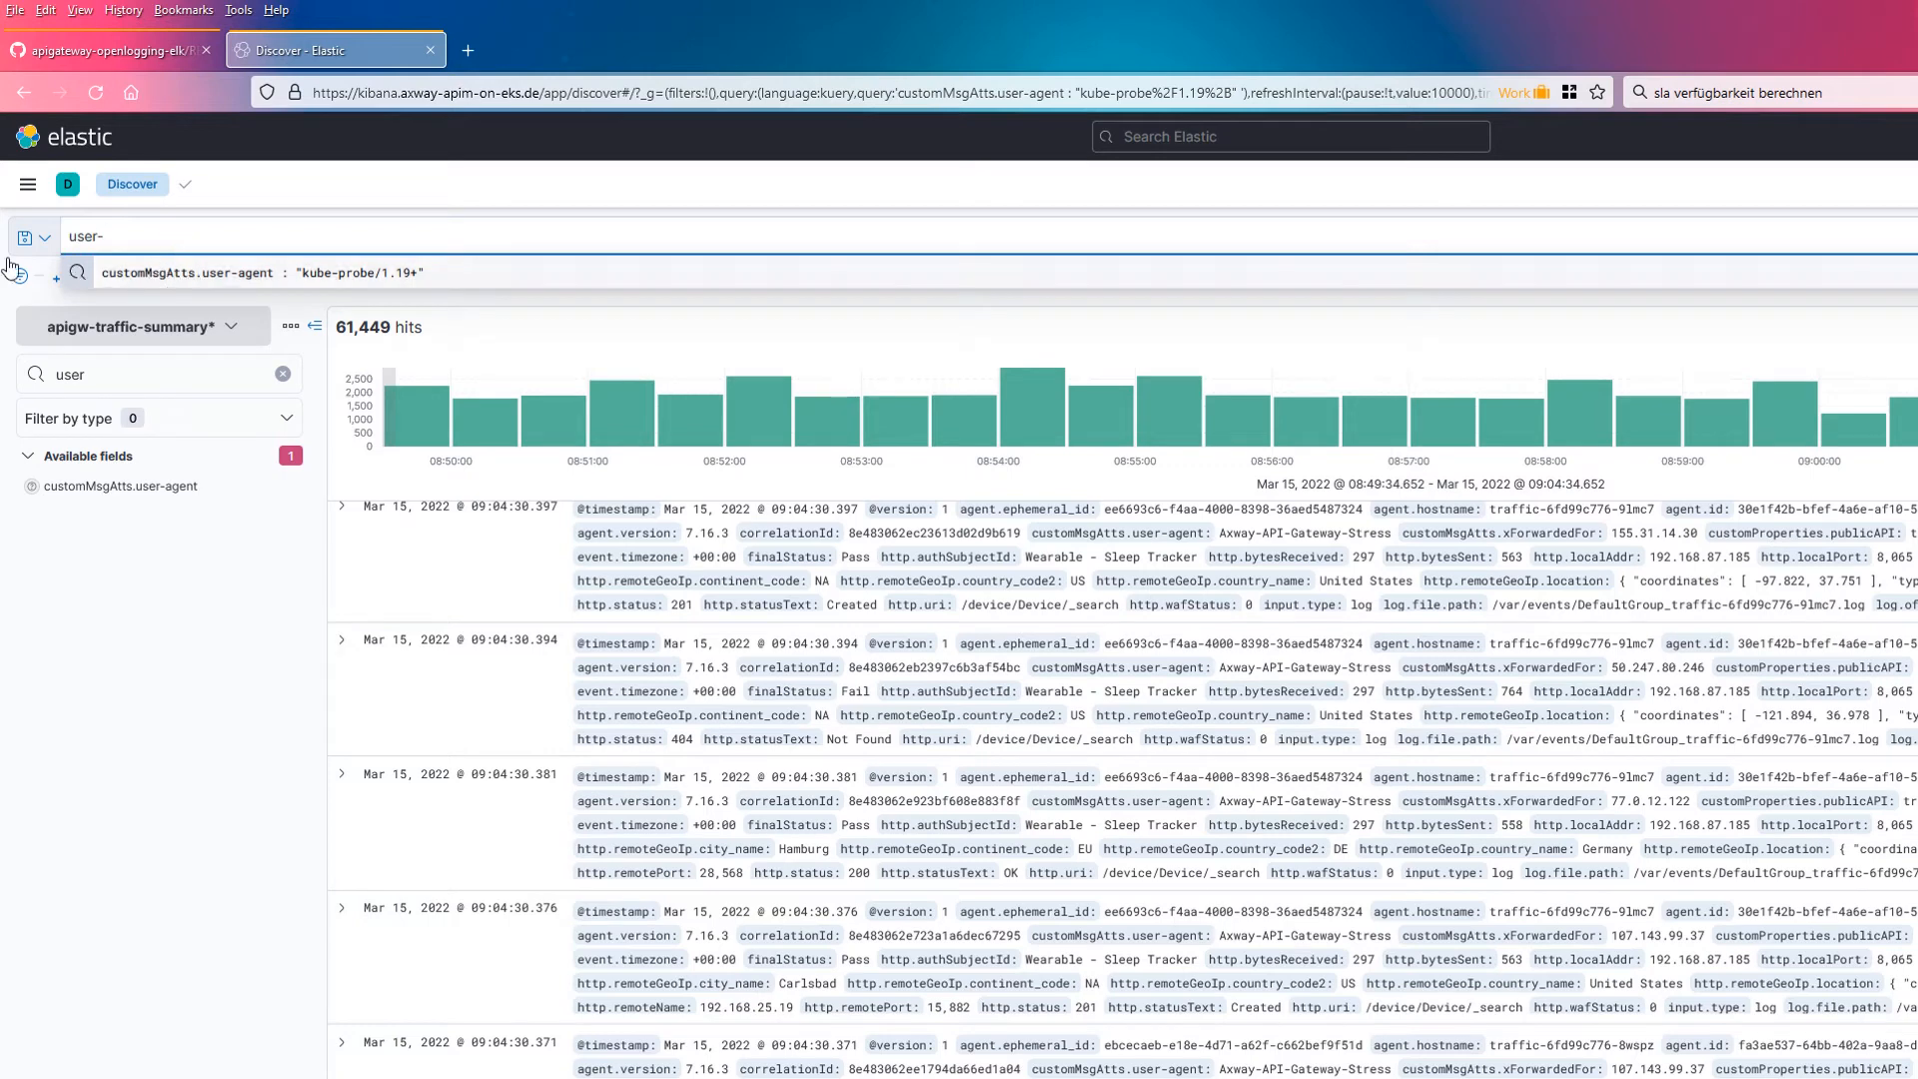
{"action": "left_click", "coordinate": [170, 278]}
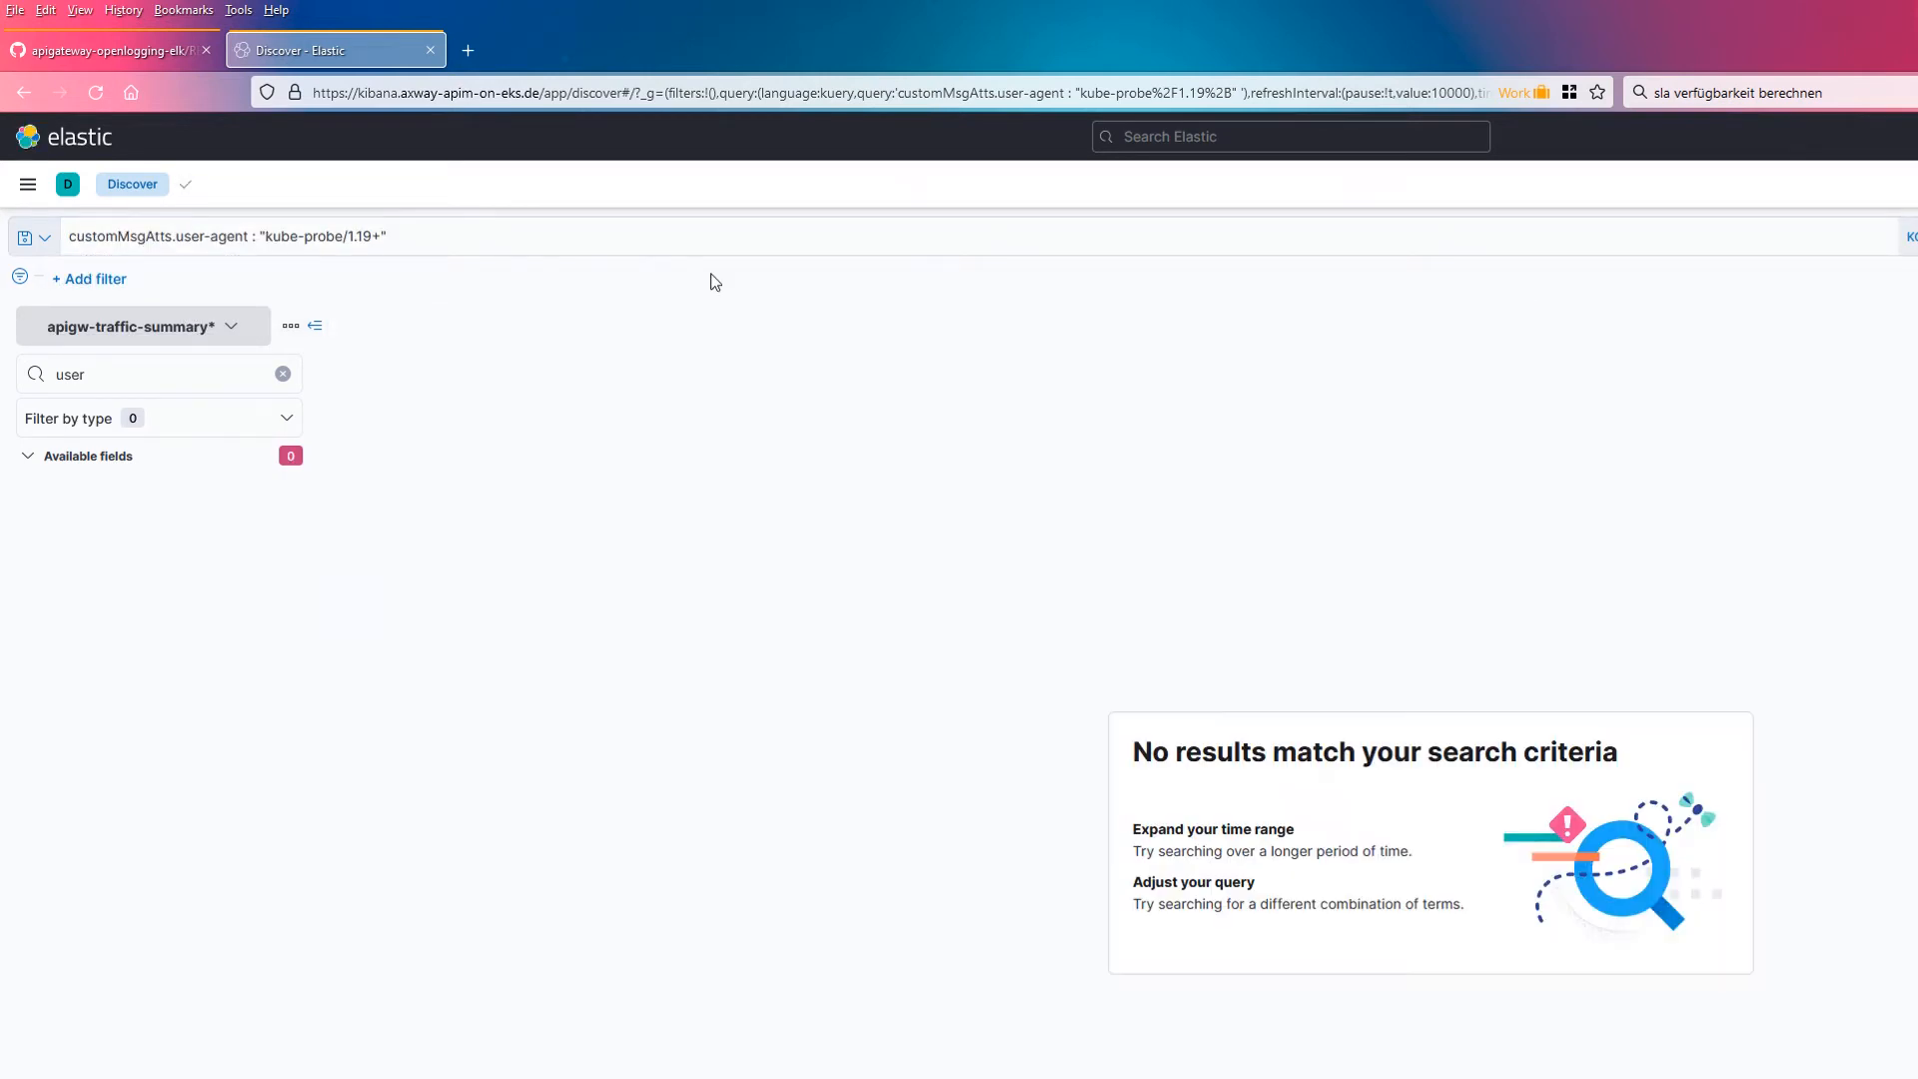
Step: Clear the Discover search query
{"action": "left_click", "coordinate": [501, 242]}
{"action": "key", "text": "ctrl+a"}
{"action": "key", "text": "BackSpace"}
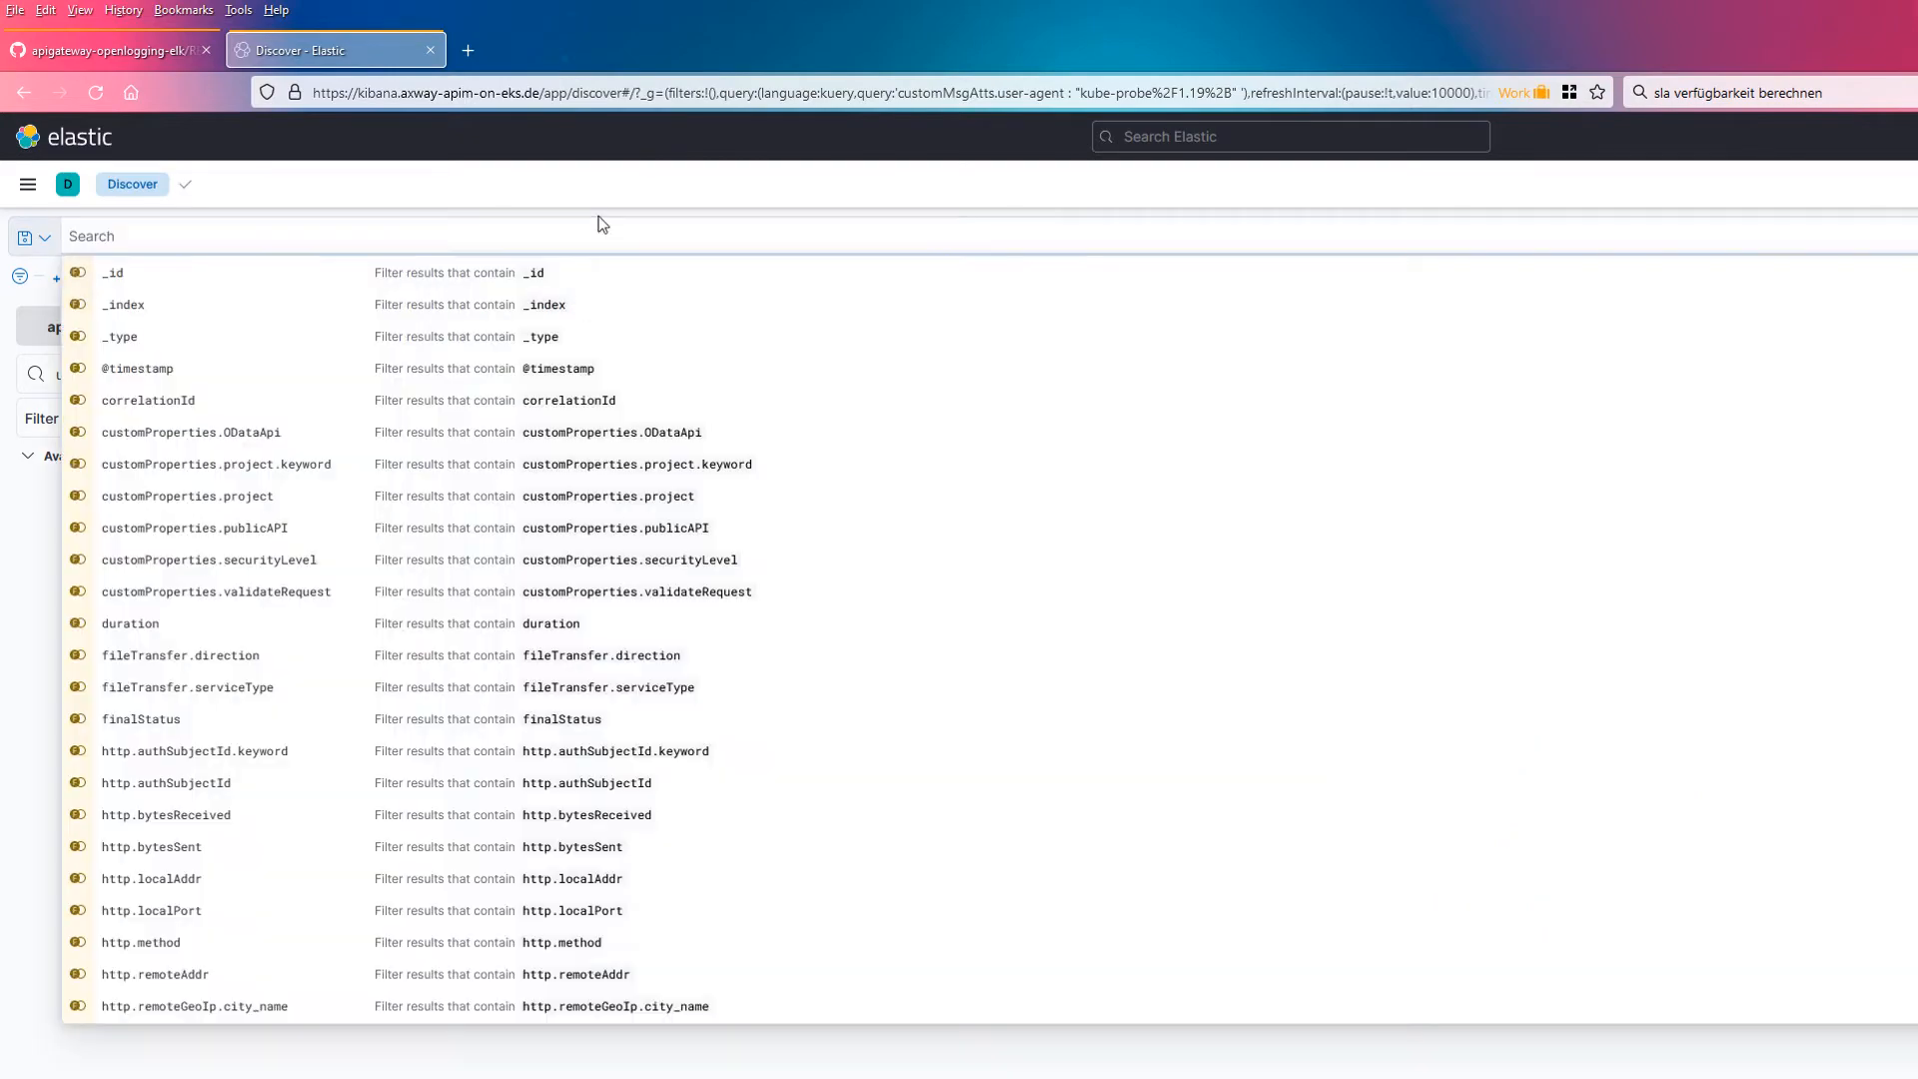
{"action": "left_click", "coordinate": [419, 1057]}
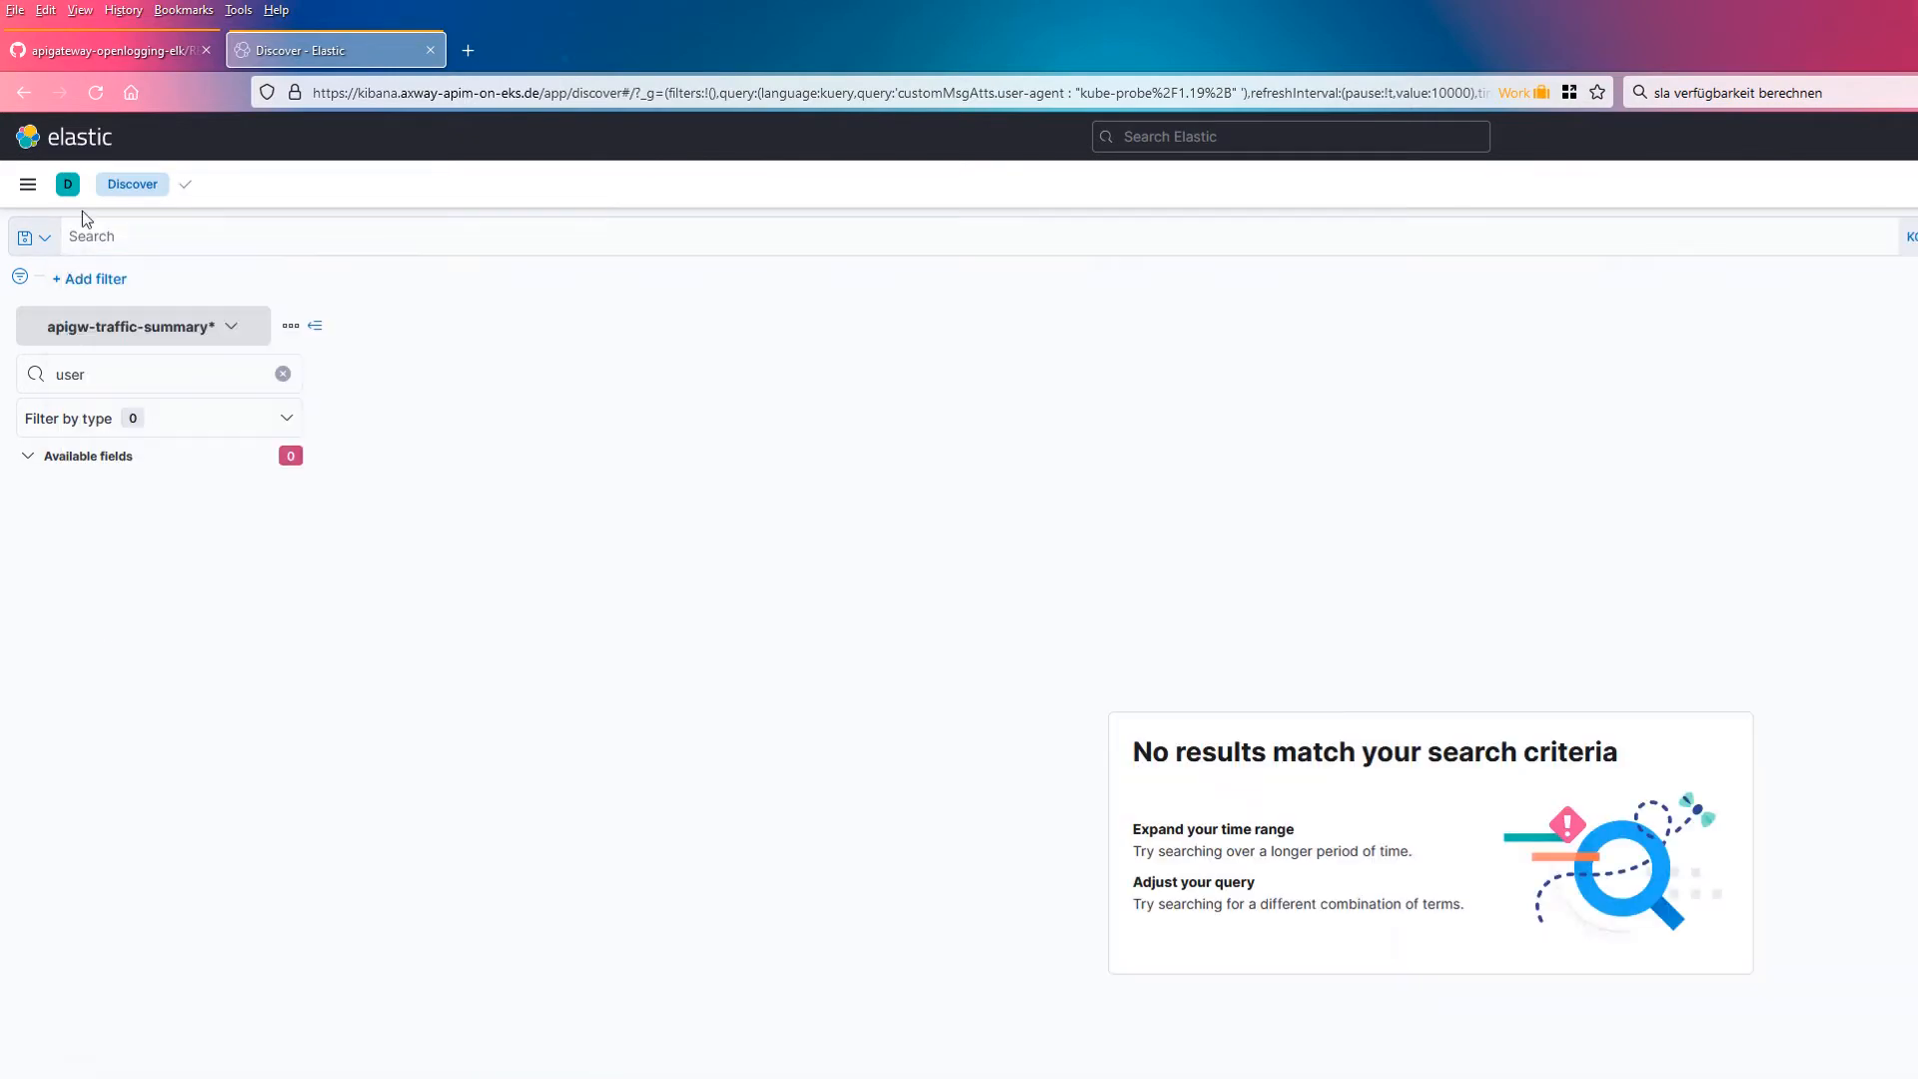
Step: Read the README's Configure custom properties section, highlighting the EVENTLOG_CUSTOM_ATTR parameter
{"action": "left_click", "coordinate": [98, 54]}
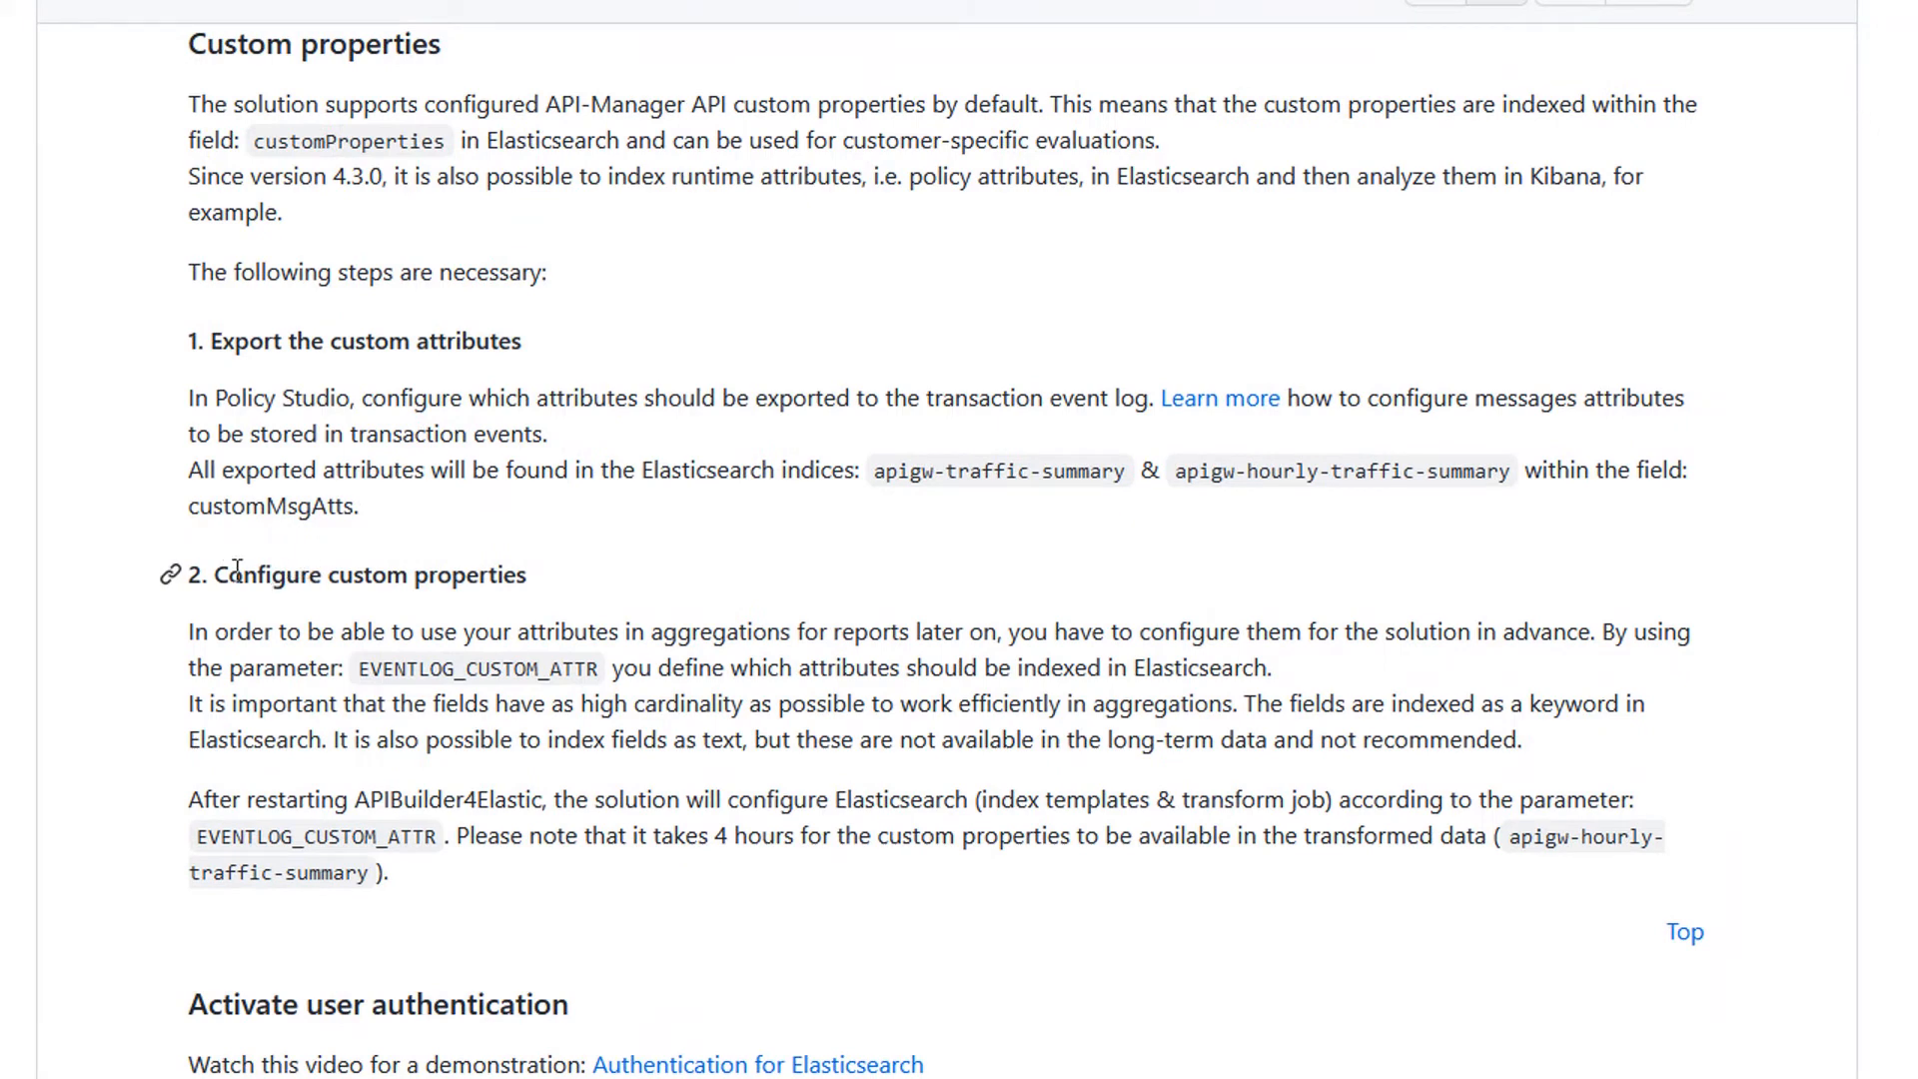
{"action": "left_click_drag", "start_coordinate": [228, 575], "coordinate": [521, 579]}
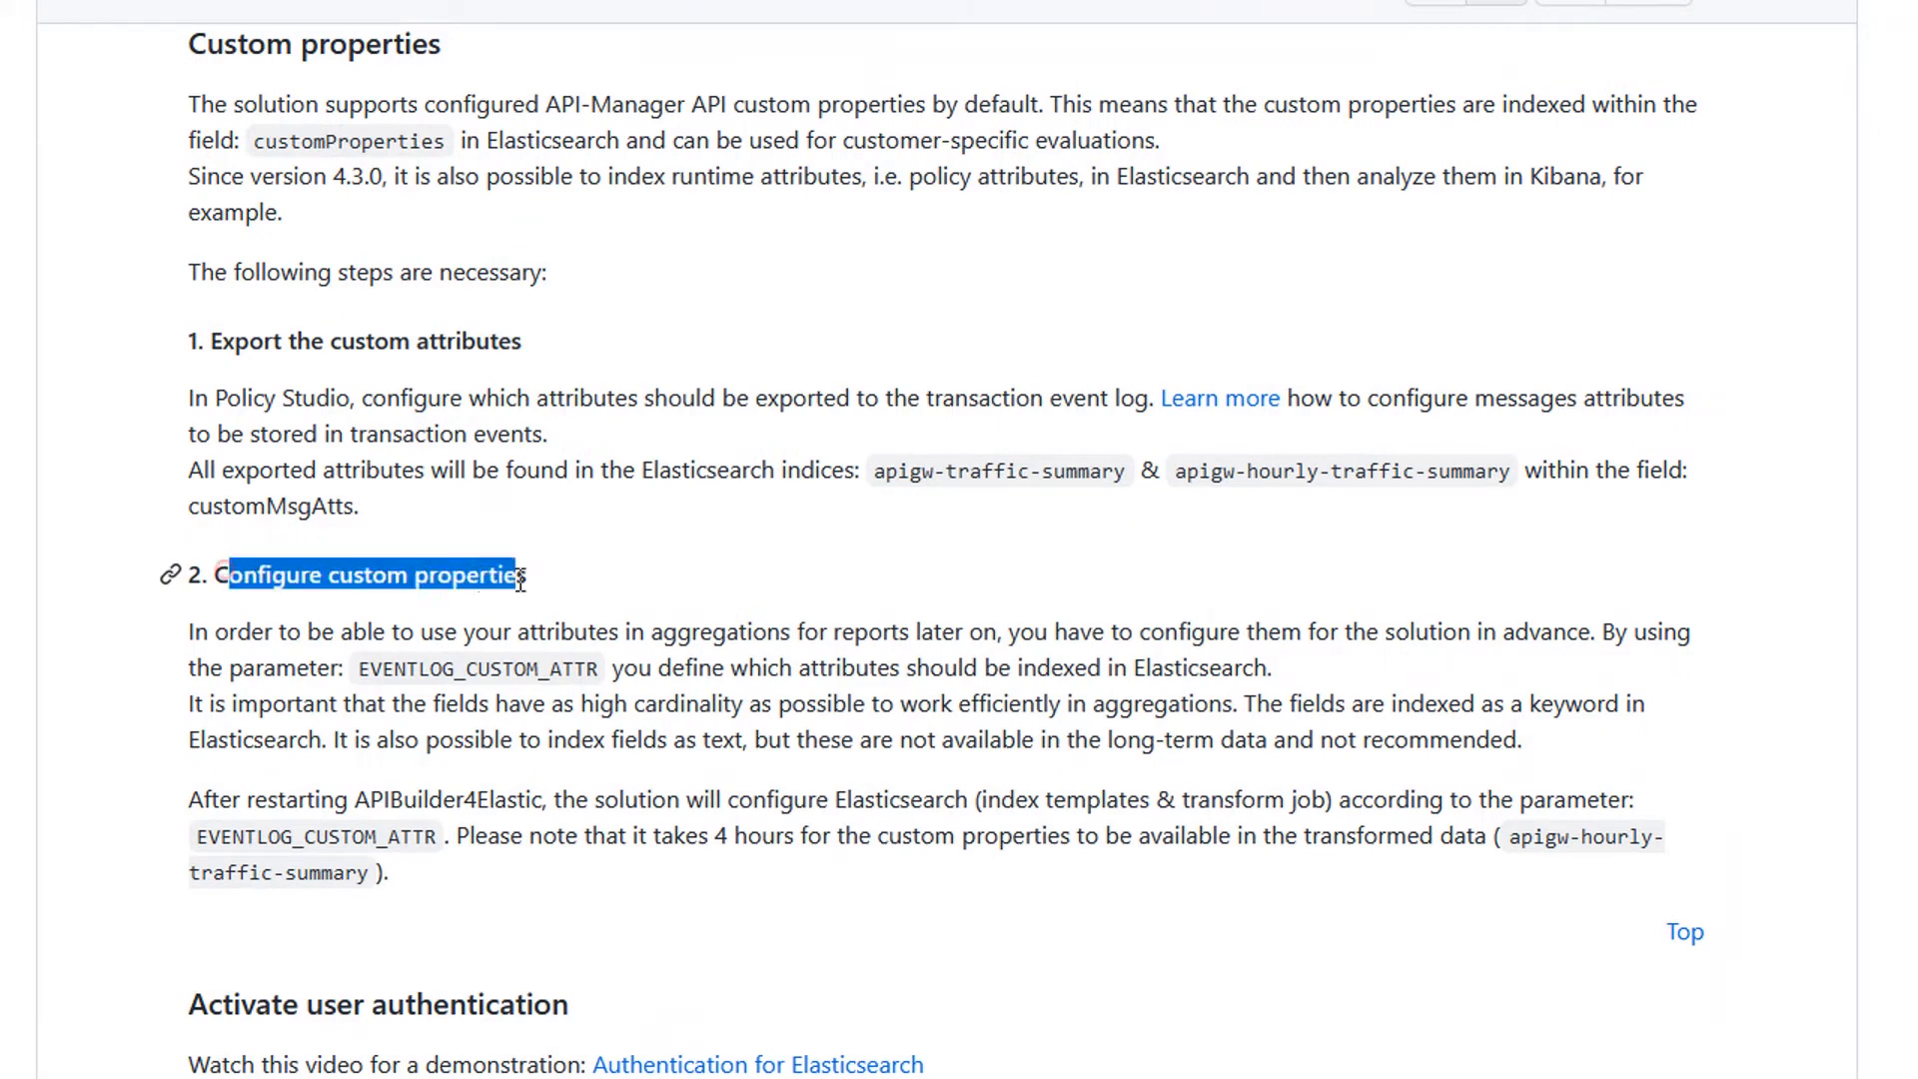
{"action": "left_click", "coordinate": [275, 682]}
{"action": "left_click_drag", "start_coordinate": [357, 669], "coordinate": [598, 672]}
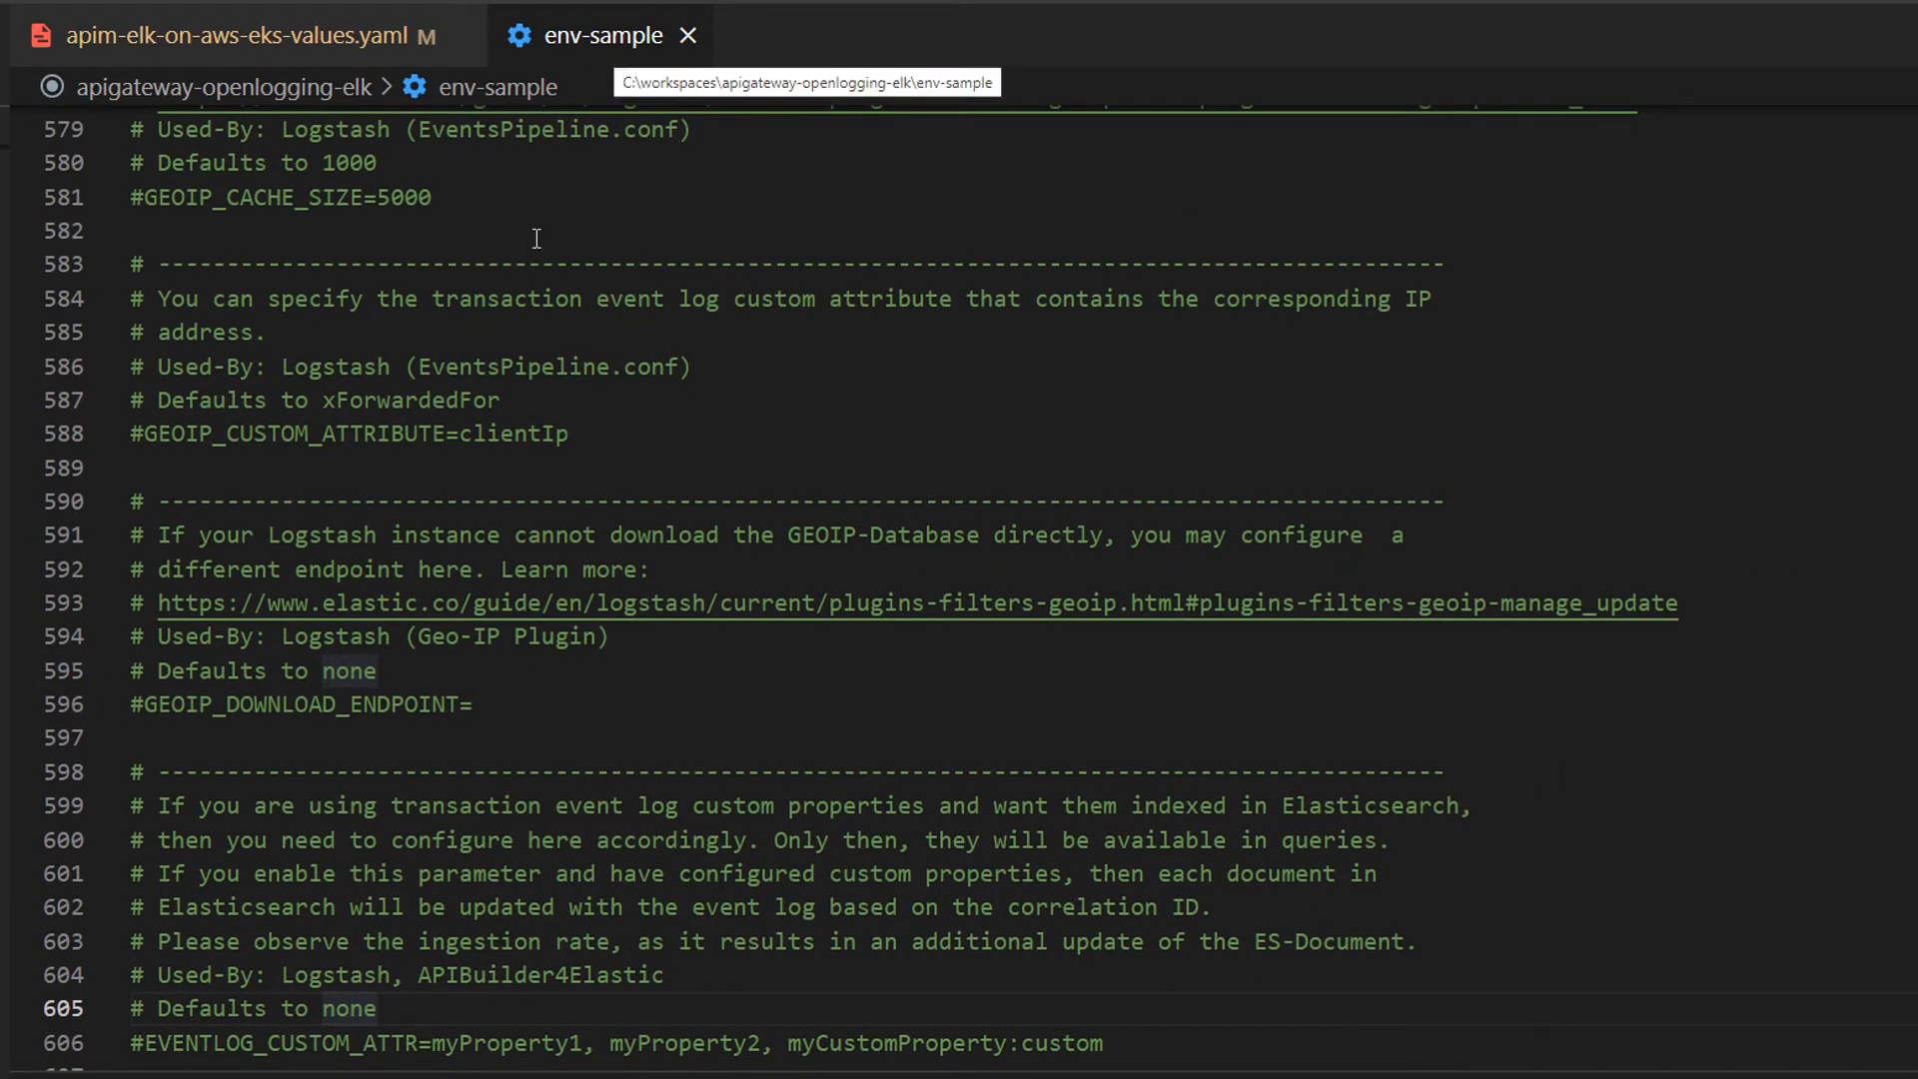
Step: Examine the EVENTLOG_CUSTOM_ATTR example line in env-sample
{"action": "scroll", "coordinate": [372, 772], "scroll_direction": "down", "scroll_amount": 2}
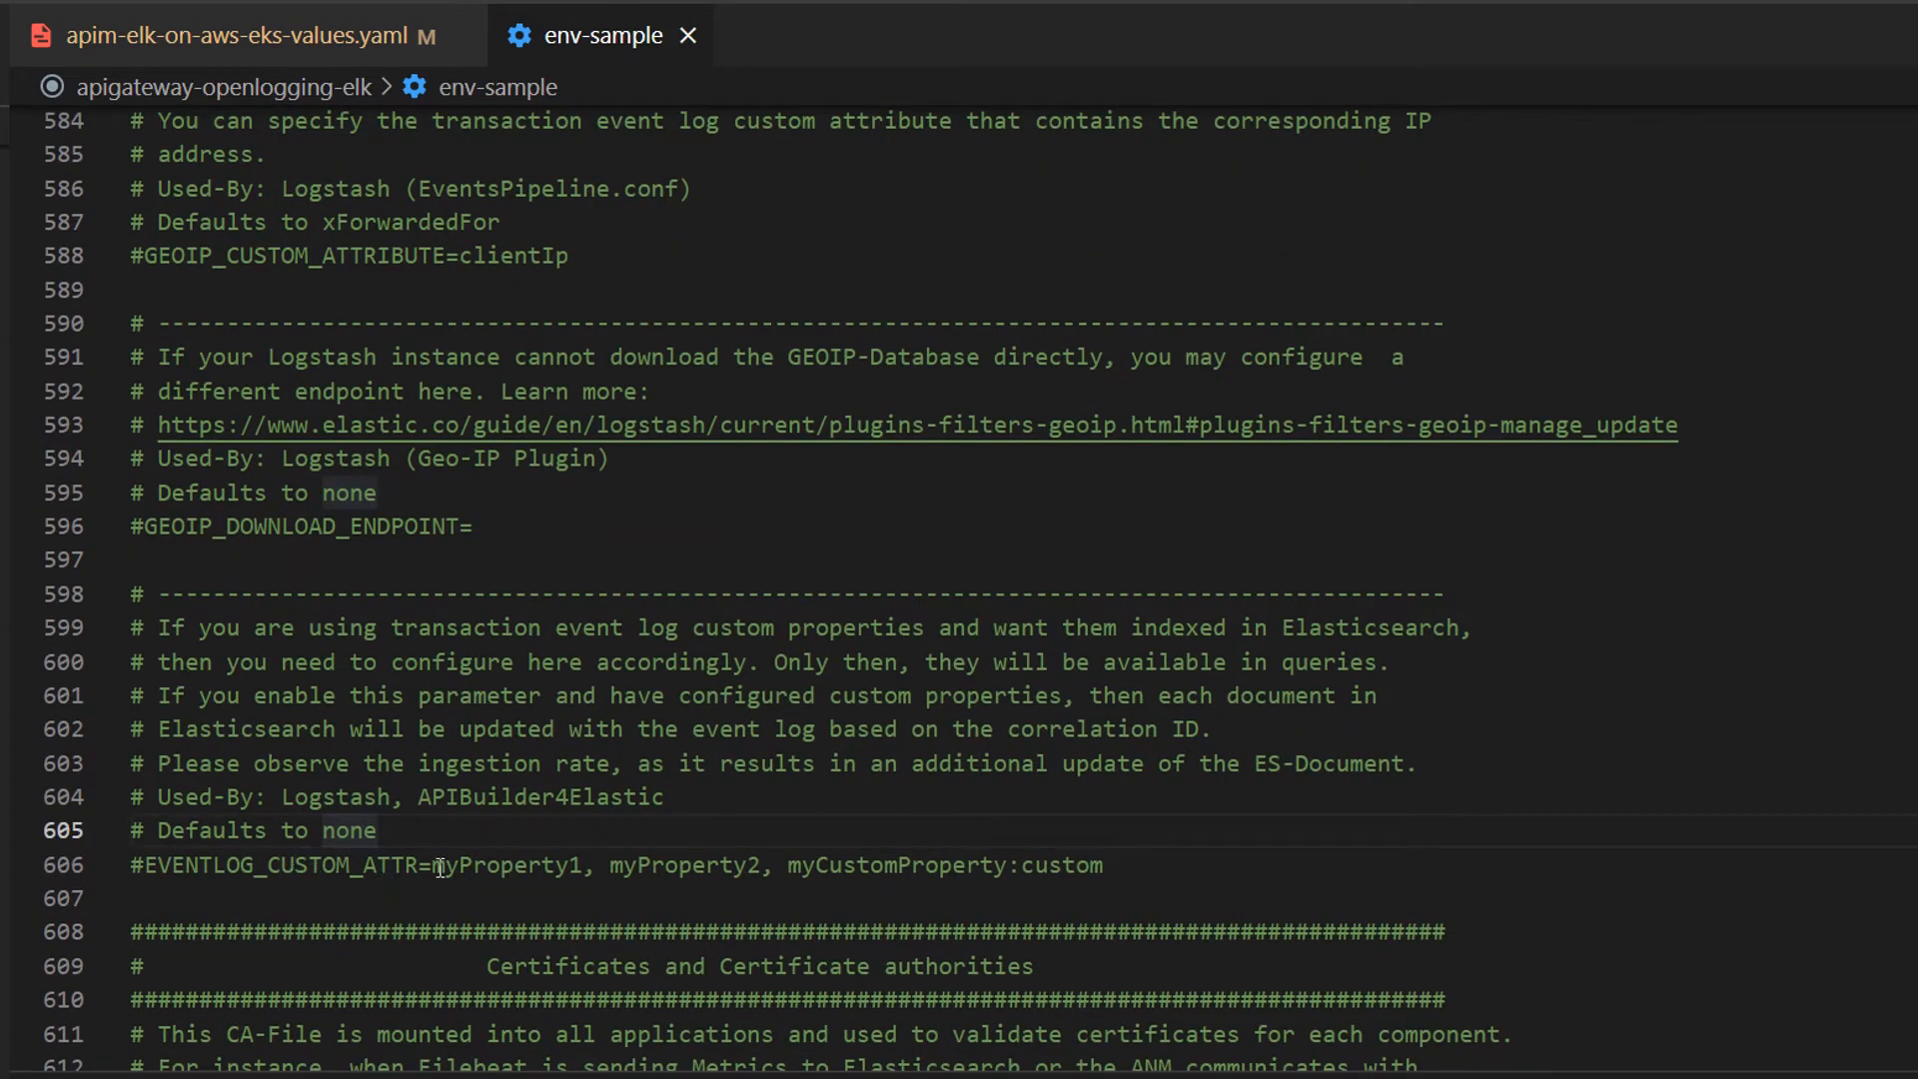
{"action": "left_click_drag", "start_coordinate": [440, 867], "coordinate": [775, 864]}
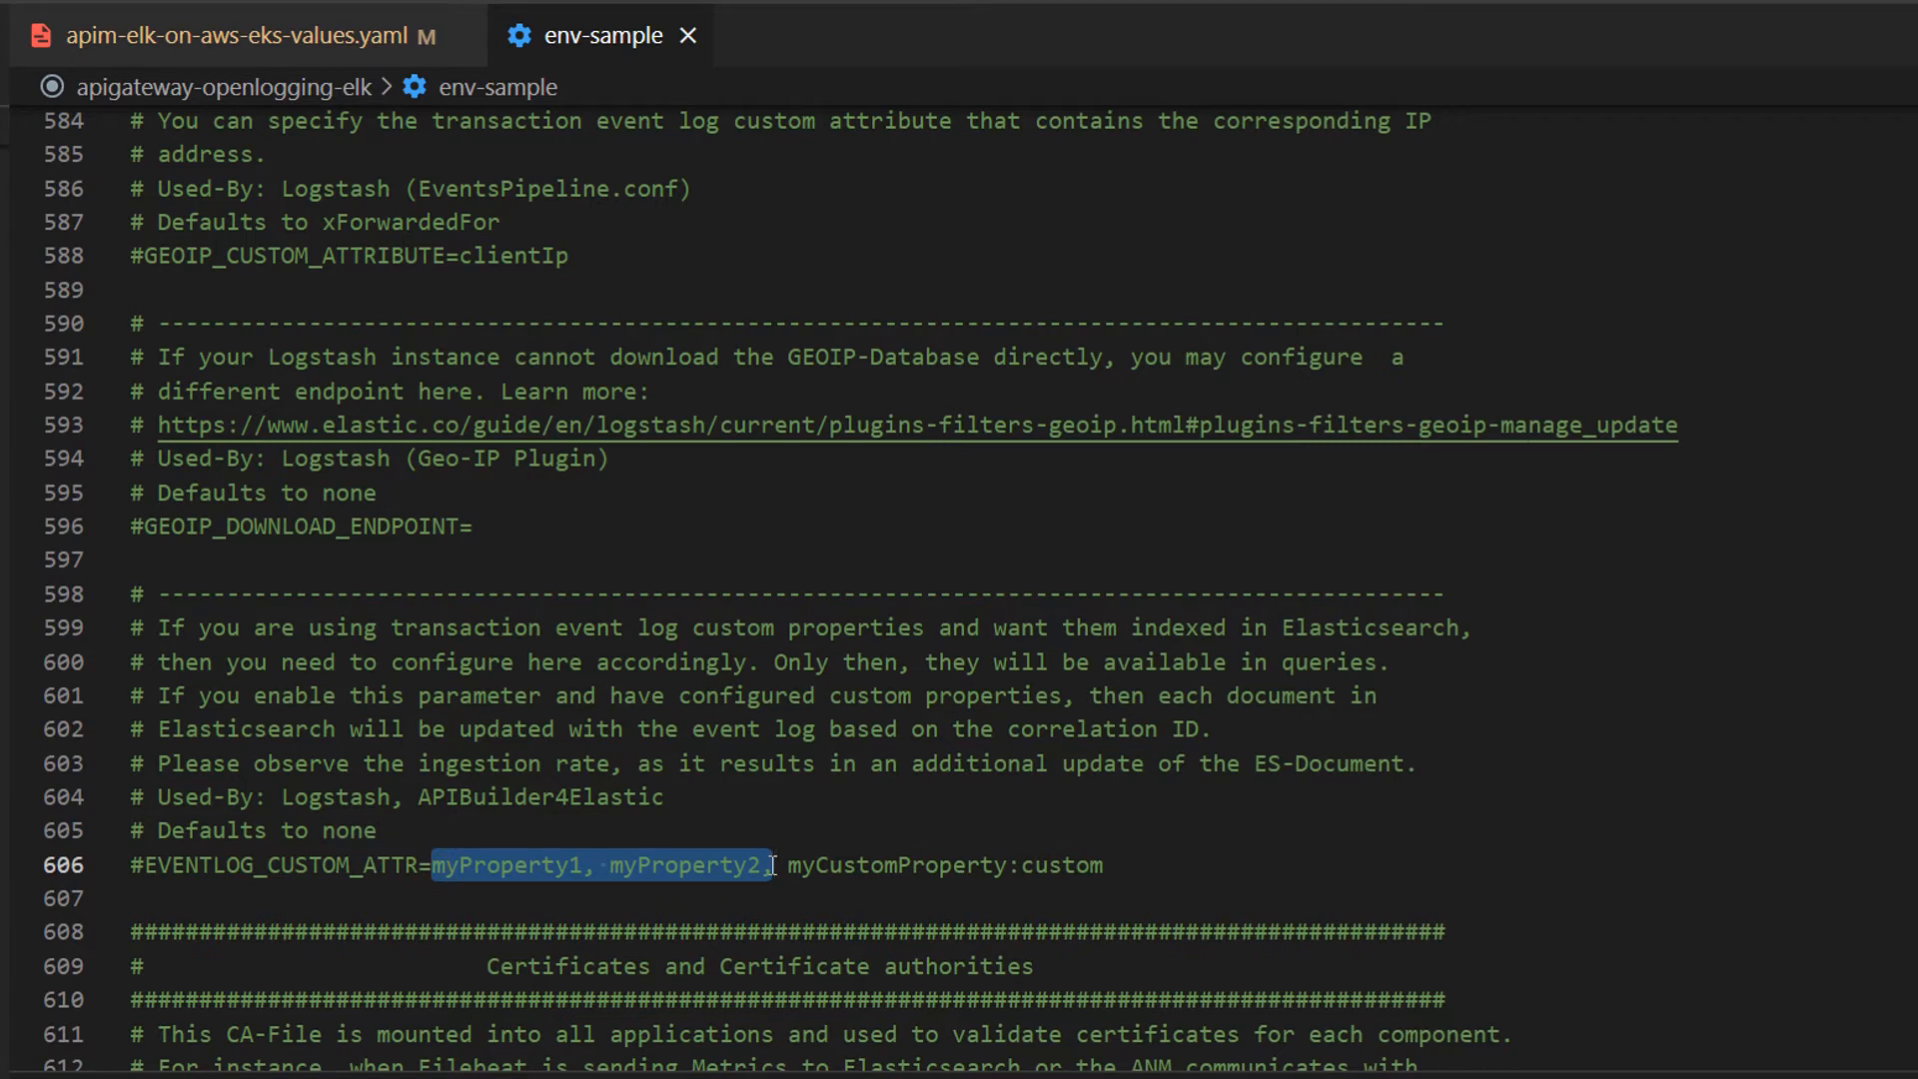
{"action": "left_click", "coordinate": [469, 866]}
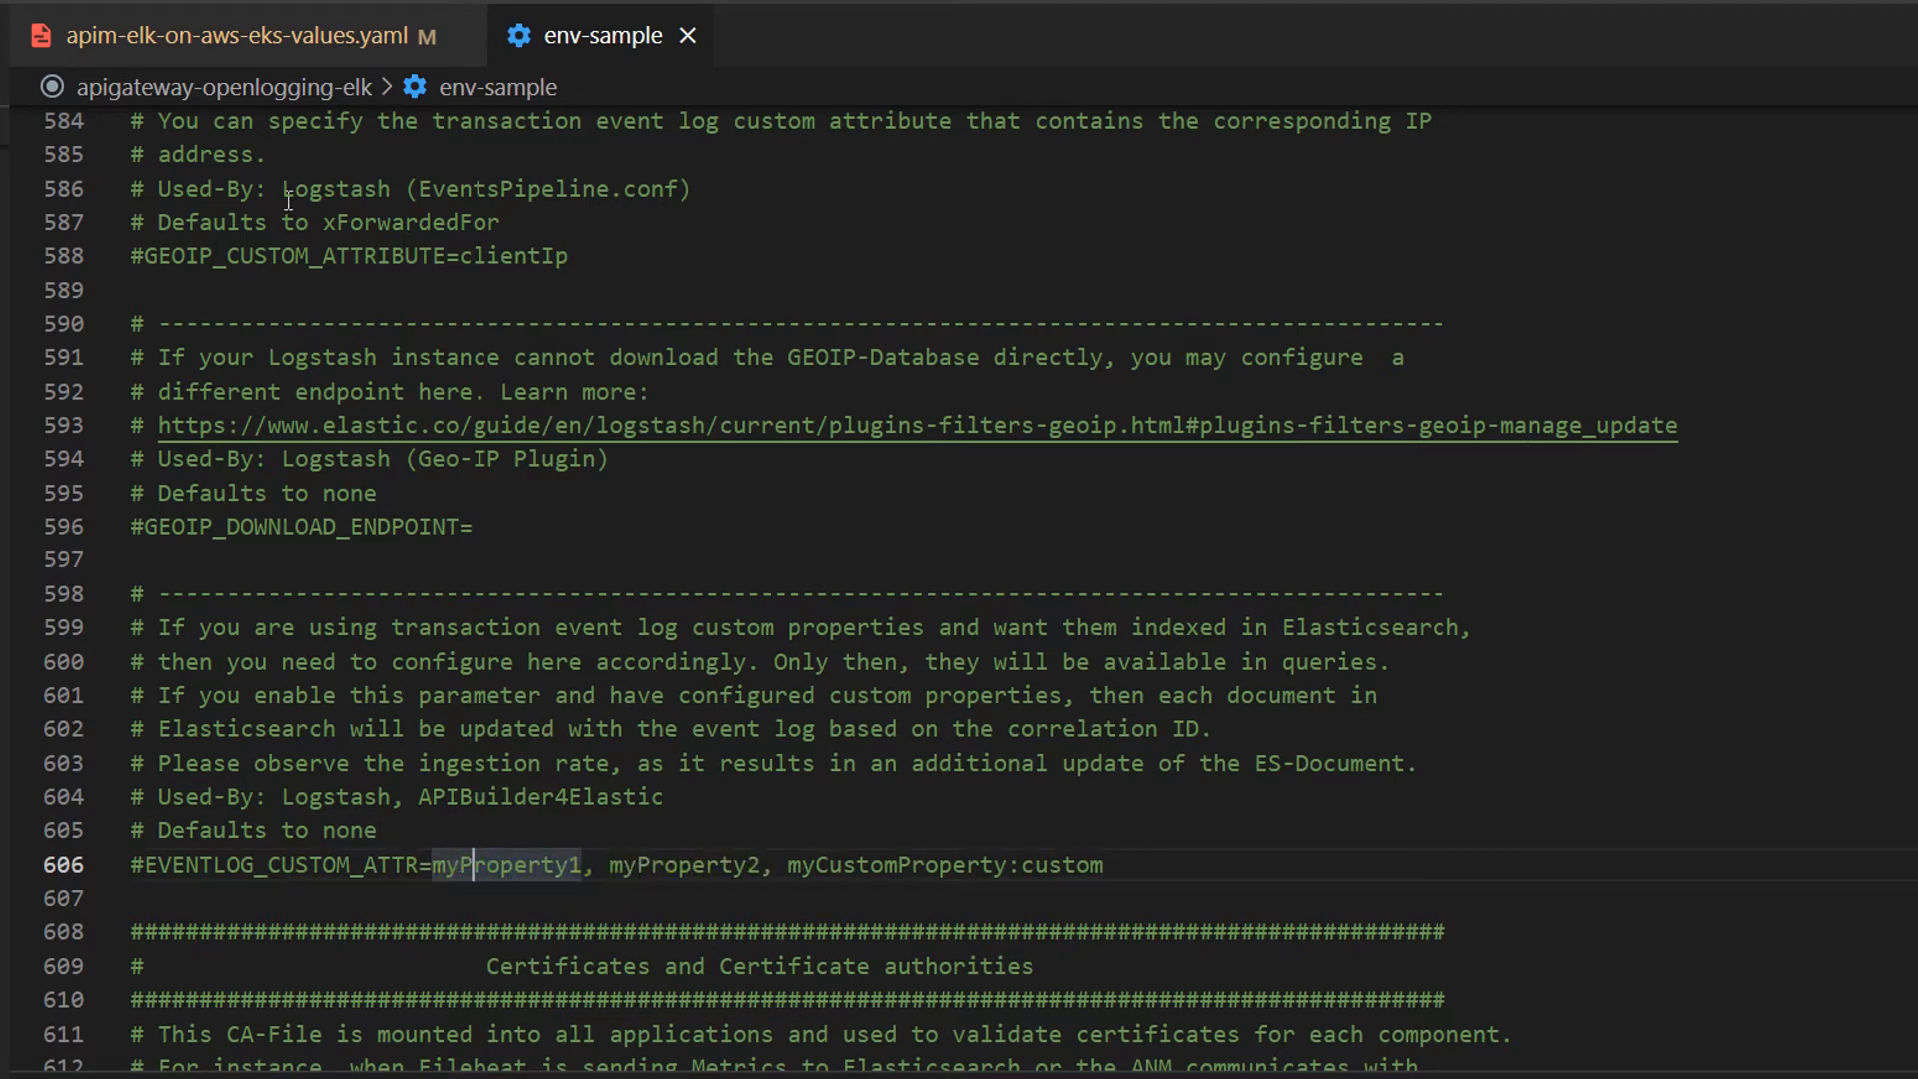
Step: Uncomment eventlogCustomAttributes: "user-agent" in apim-elk-on-aws-eks-values.yaml and save the file
{"action": "left_click", "coordinate": [265, 40]}
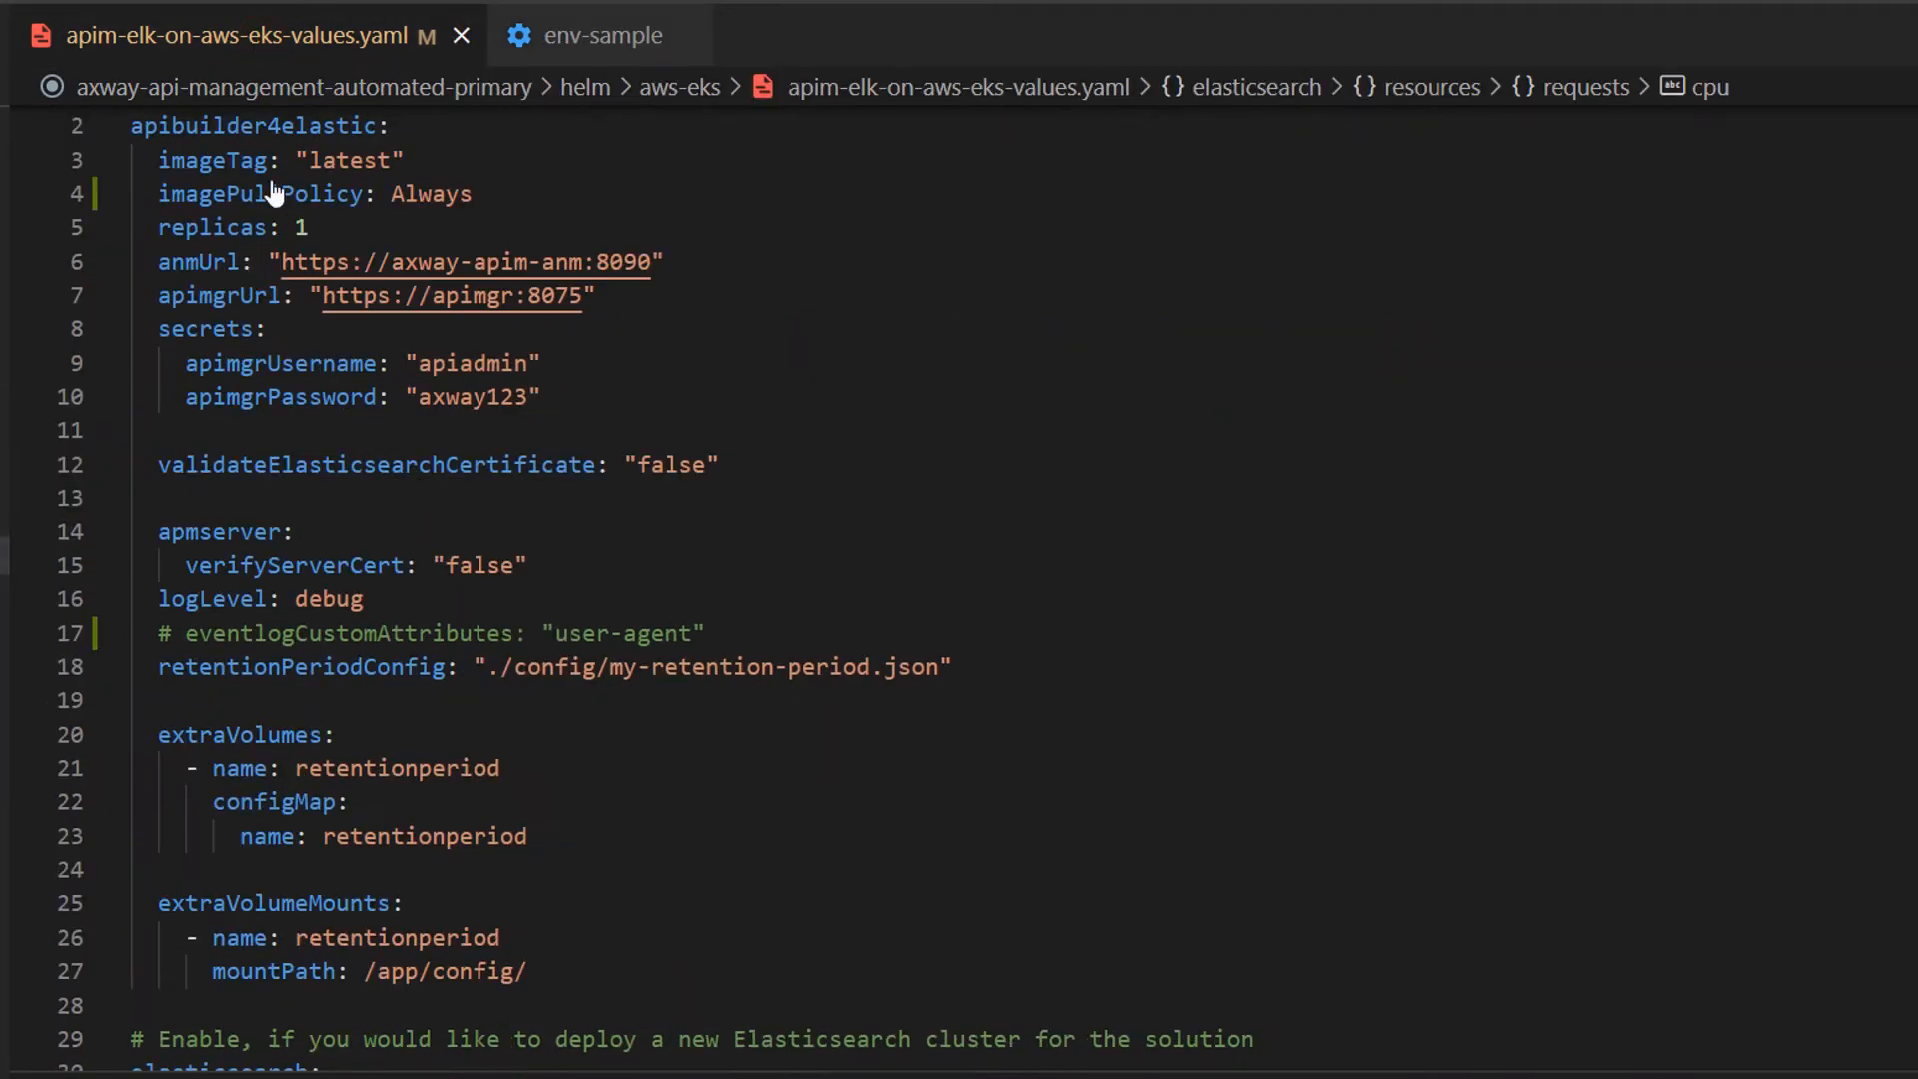
{"action": "left_click", "coordinate": [150, 130]}
{"action": "scroll", "coordinate": [149, 130], "scroll_direction": "up", "scroll_amount": 1}
{"action": "left_click", "coordinate": [183, 667]}
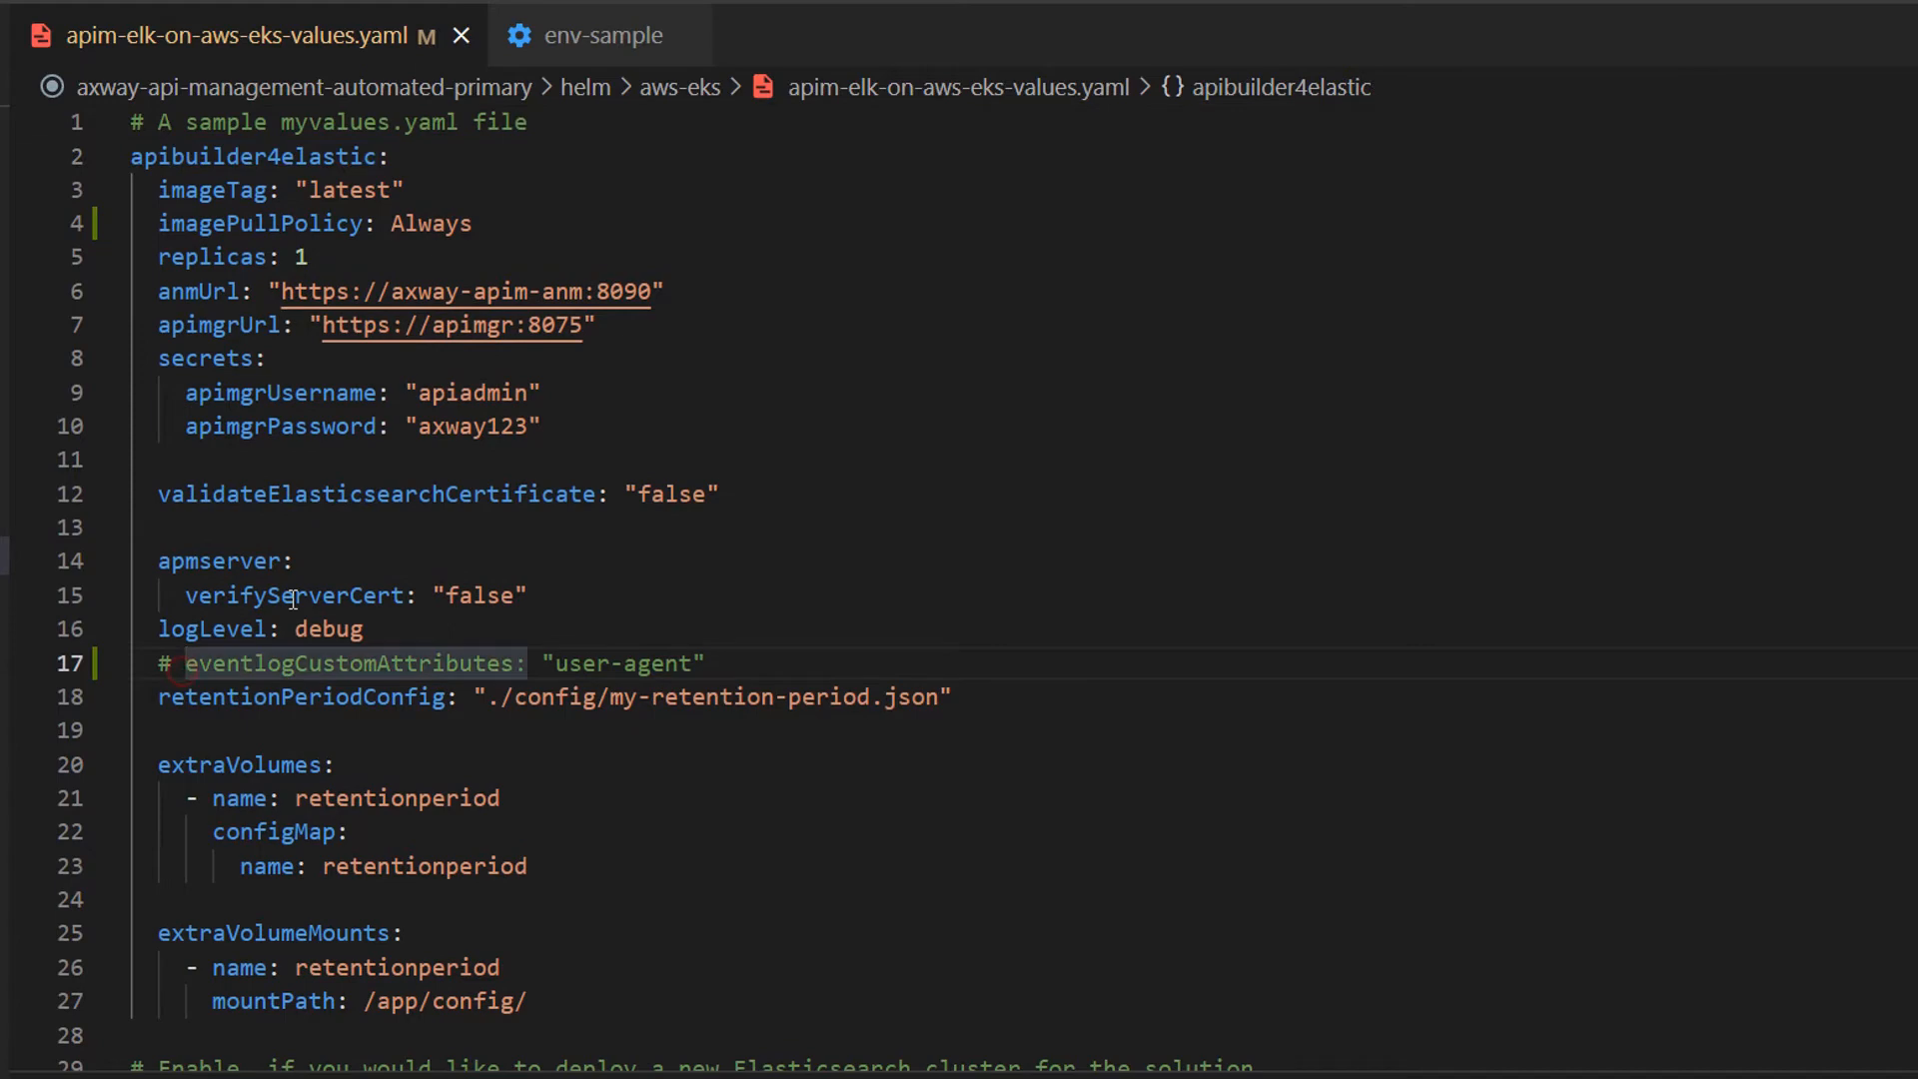
{"action": "key", "text": "ctrl+slash"}
{"action": "key", "text": "ctrl+s"}
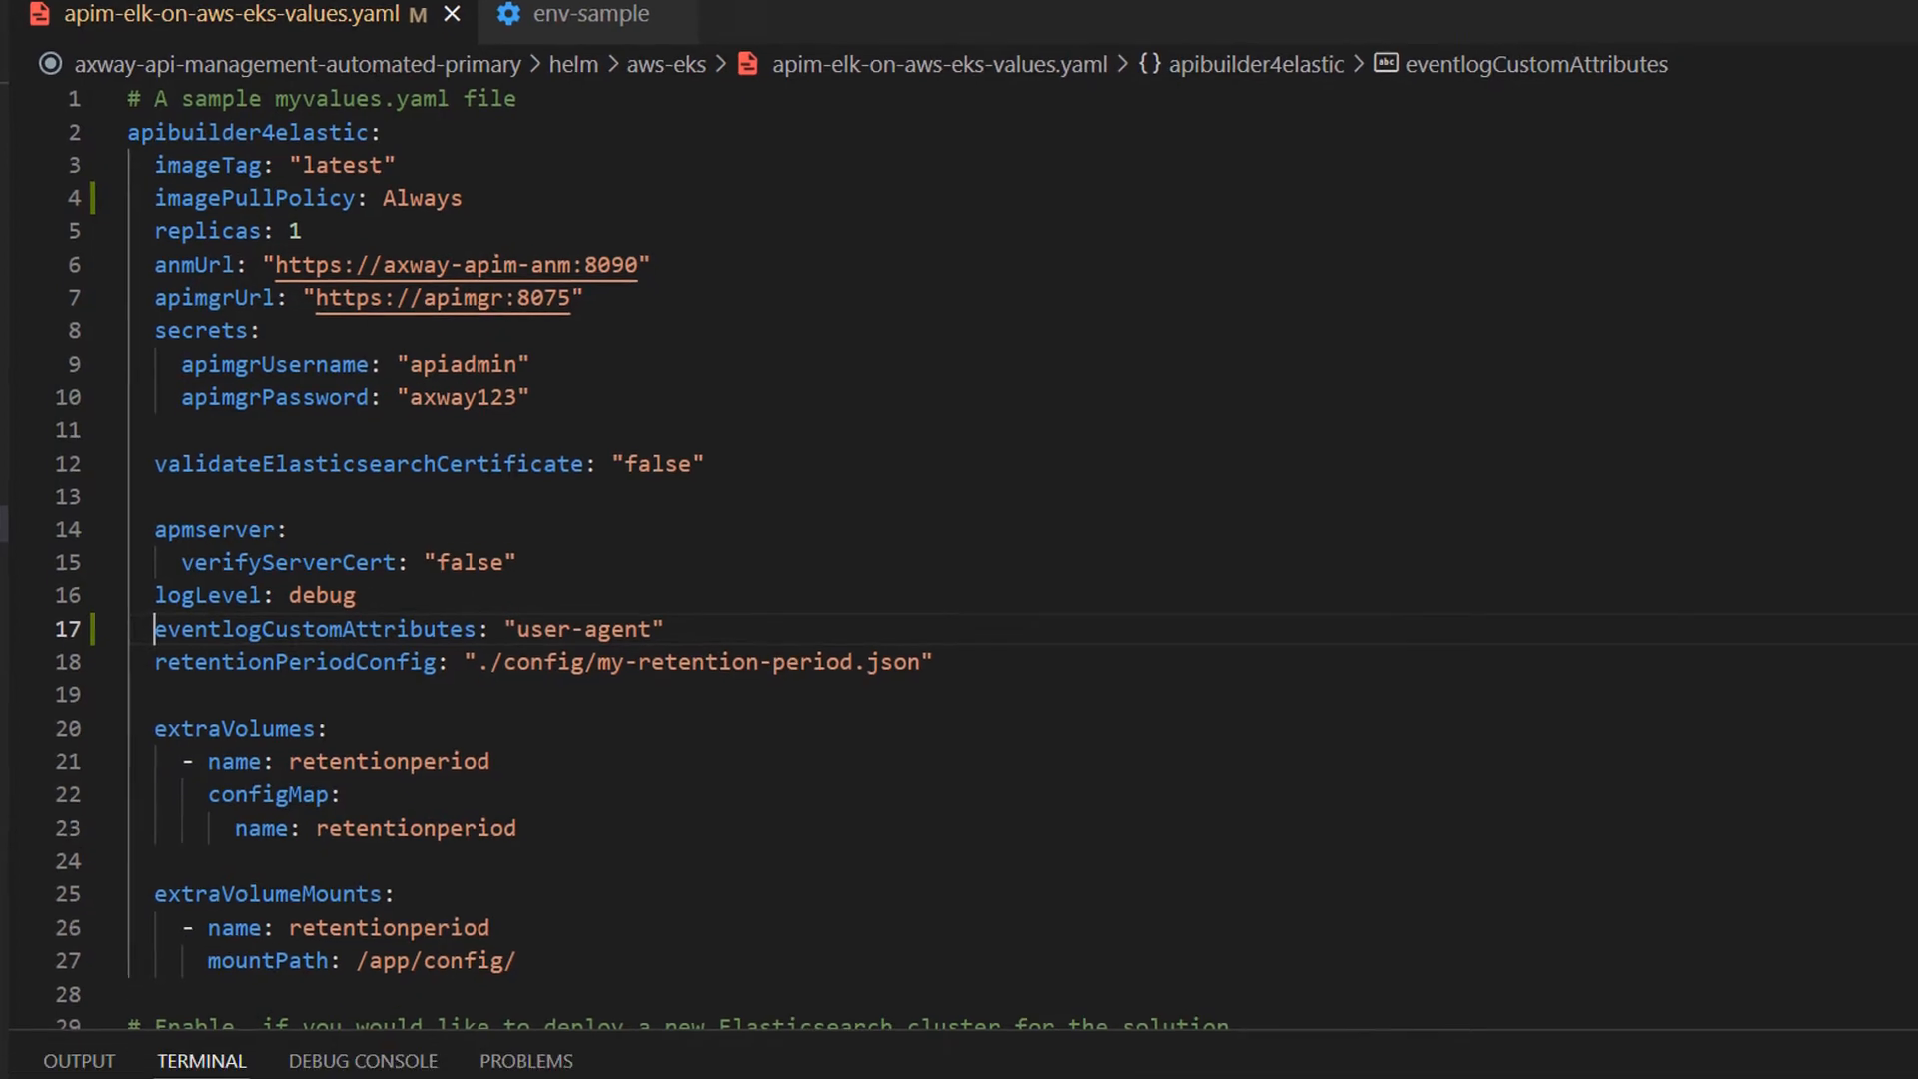
Step: Rerun the helm upgrade command for axway-elk with the updated apim-elk-on-aws-eks-values.yaml from the terminal history
{"action": "key", "text": "ctrl+r"}
{"action": "type", "text": "lm uop"}
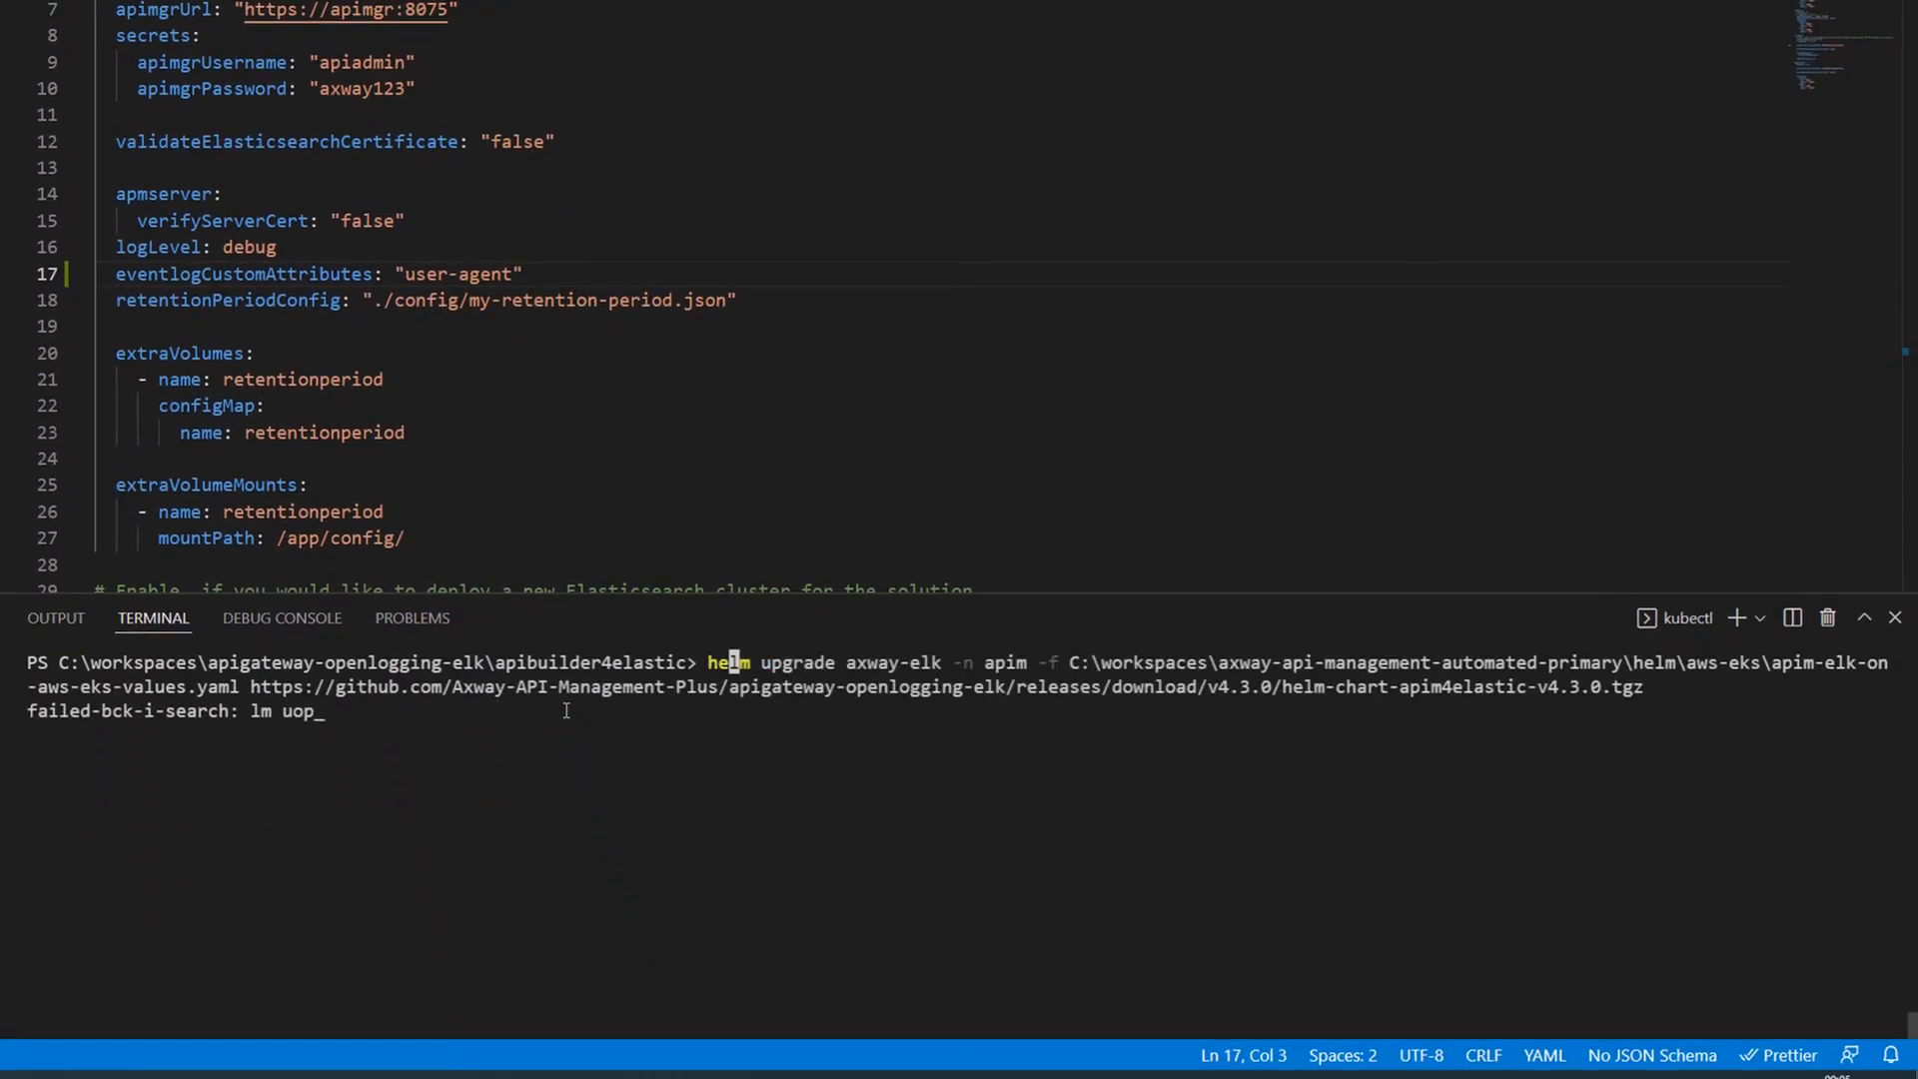
{"action": "key", "text": "BackSpace"}
{"action": "key", "text": "BackSpace"}
{"action": "key", "text": "Return"}
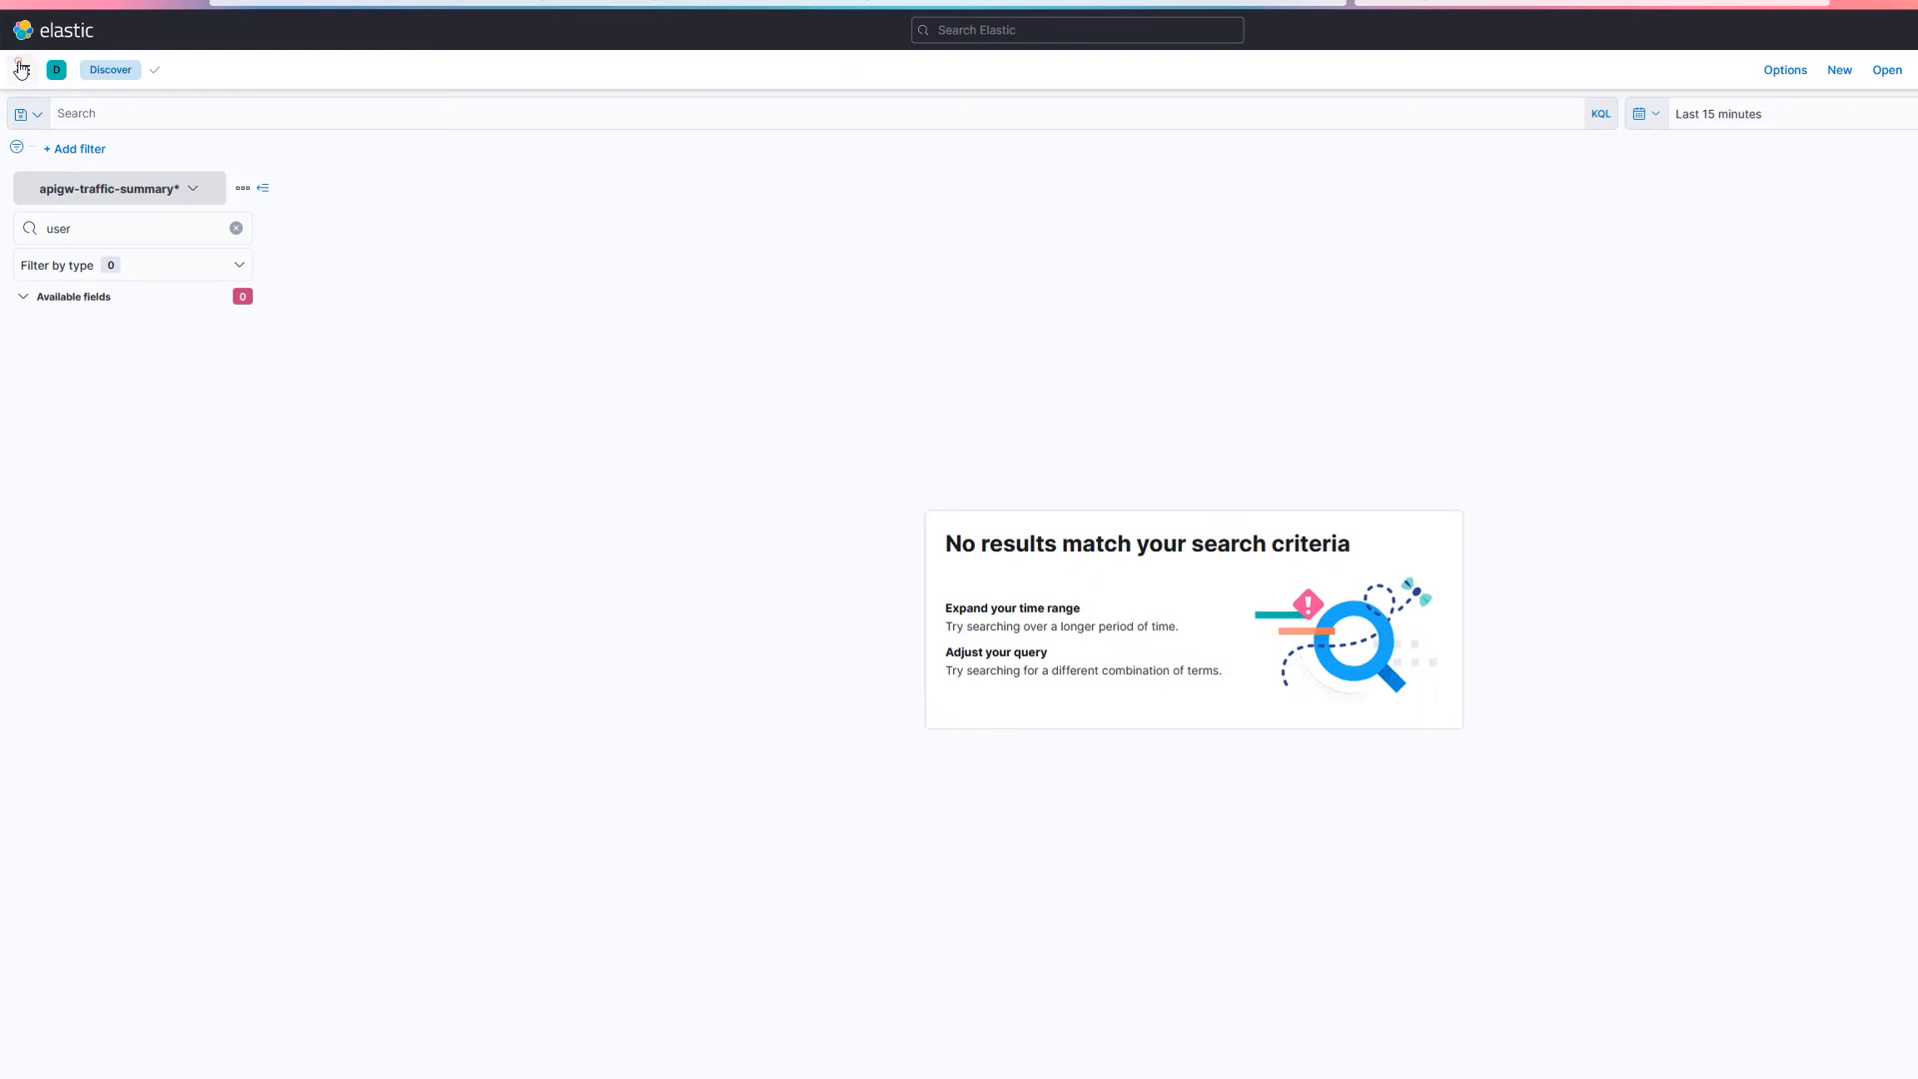
Step: Open the traffic-summary legacy index template in Stack Management's Index Management, filtering templates by traffic
{"action": "left_click", "coordinate": [21, 69]}
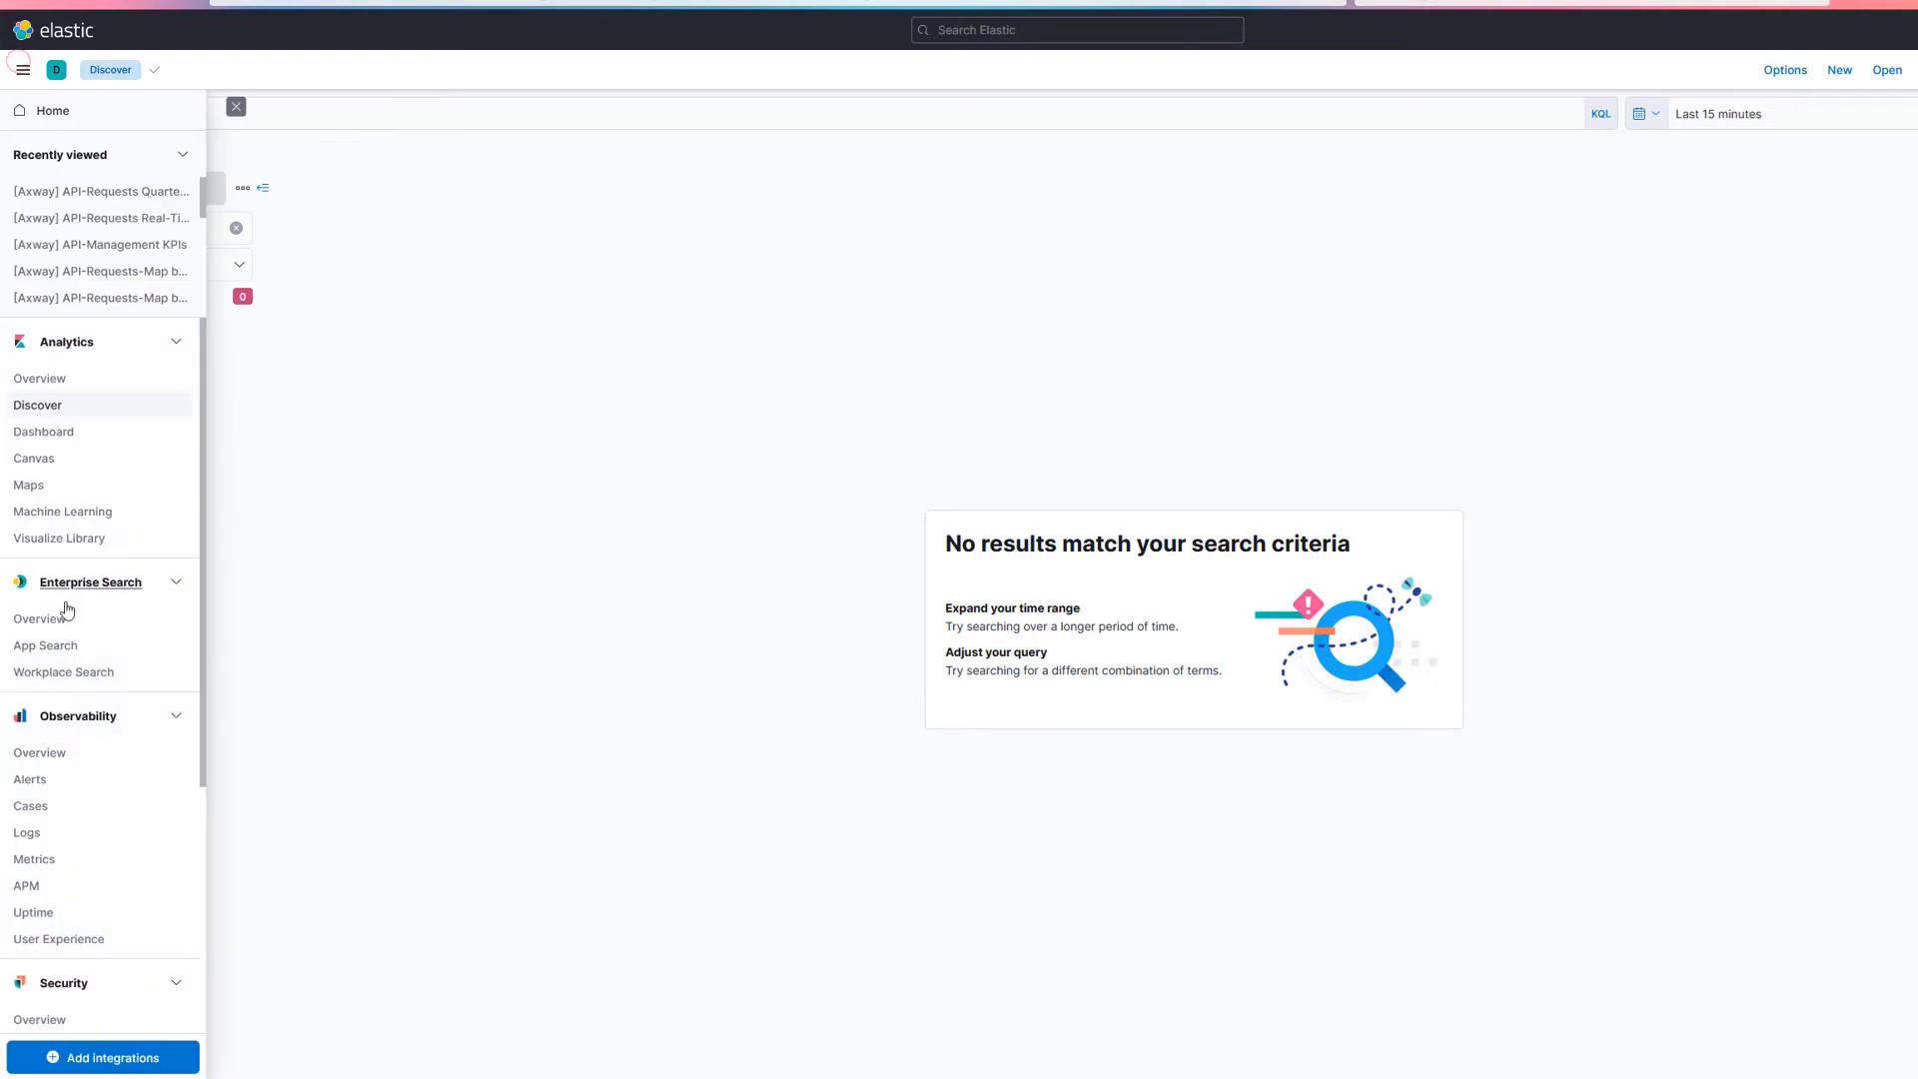
{"action": "scroll", "coordinate": [50, 699], "scroll_direction": "down", "scroll_amount": 5}
{"action": "left_click", "coordinate": [86, 1015]}
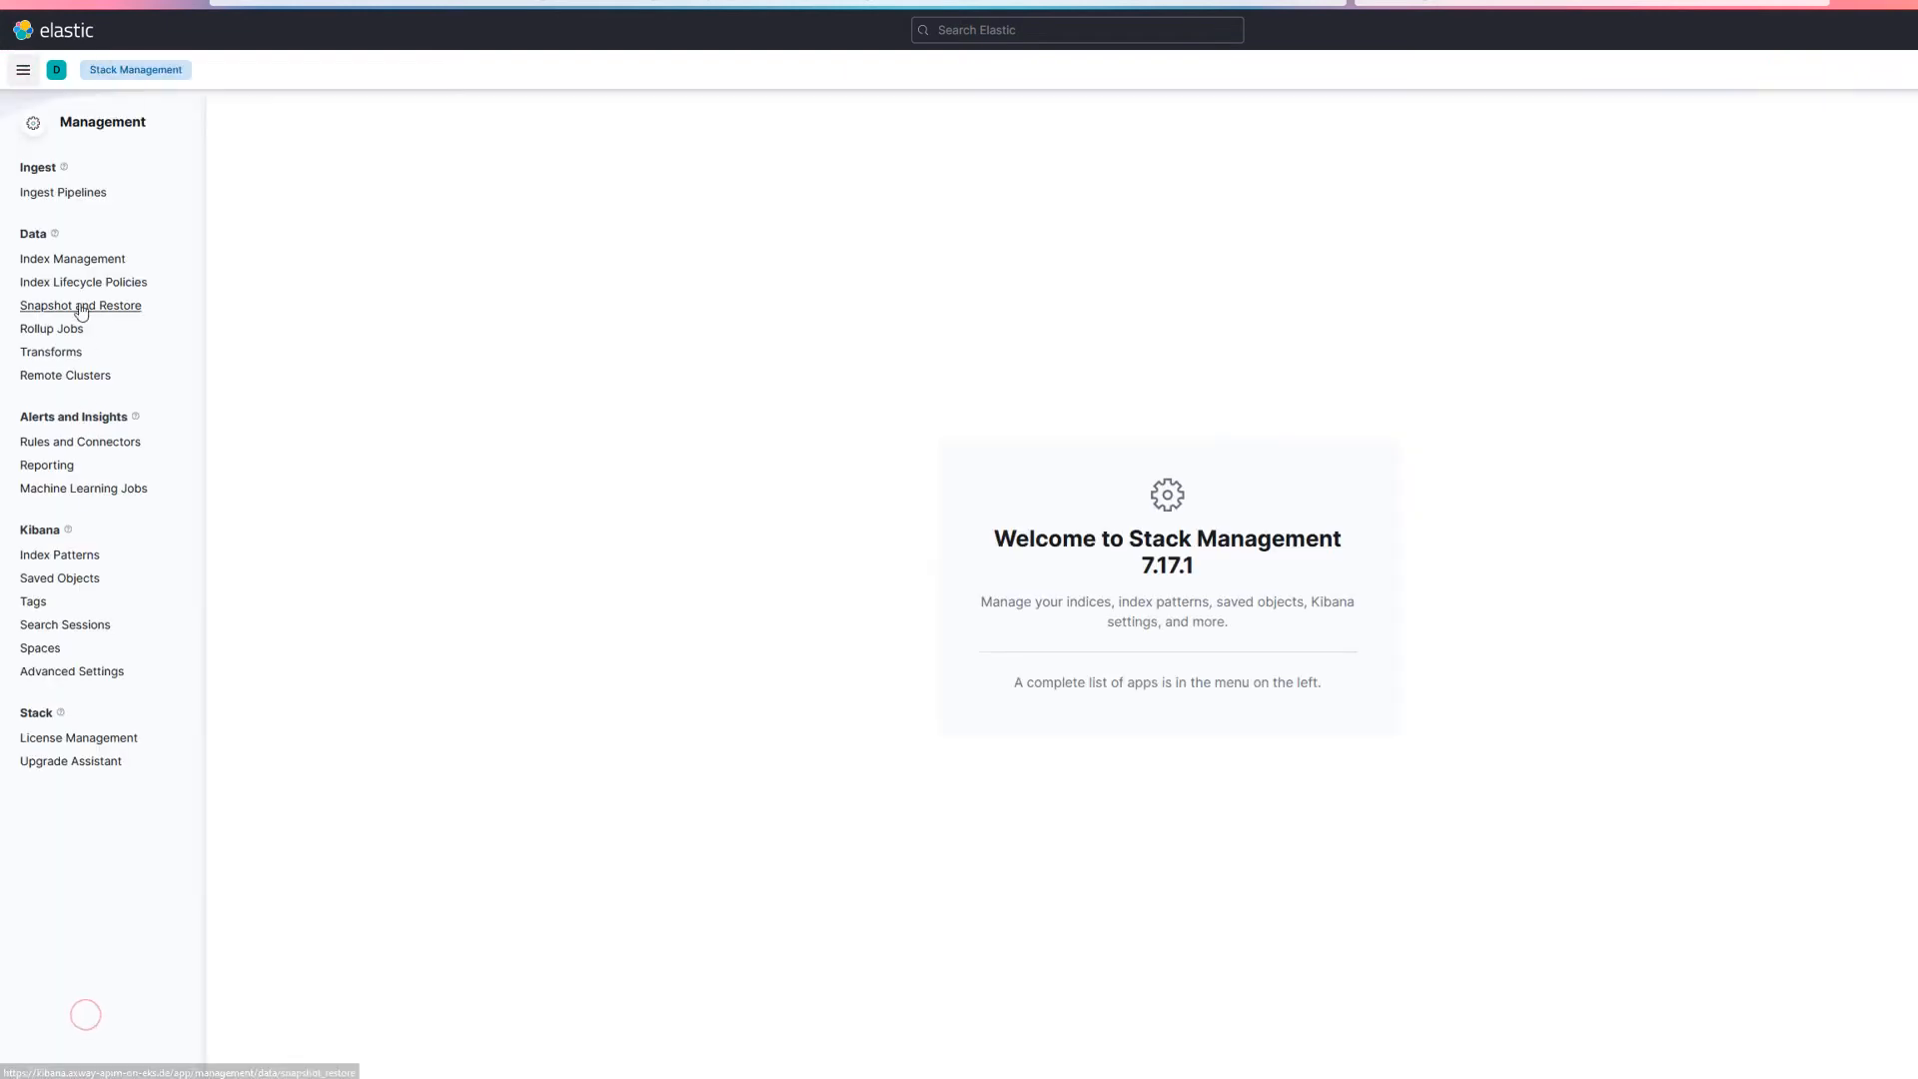
{"action": "left_click", "coordinate": [86, 259]}
{"action": "left_click", "coordinate": [465, 186]}
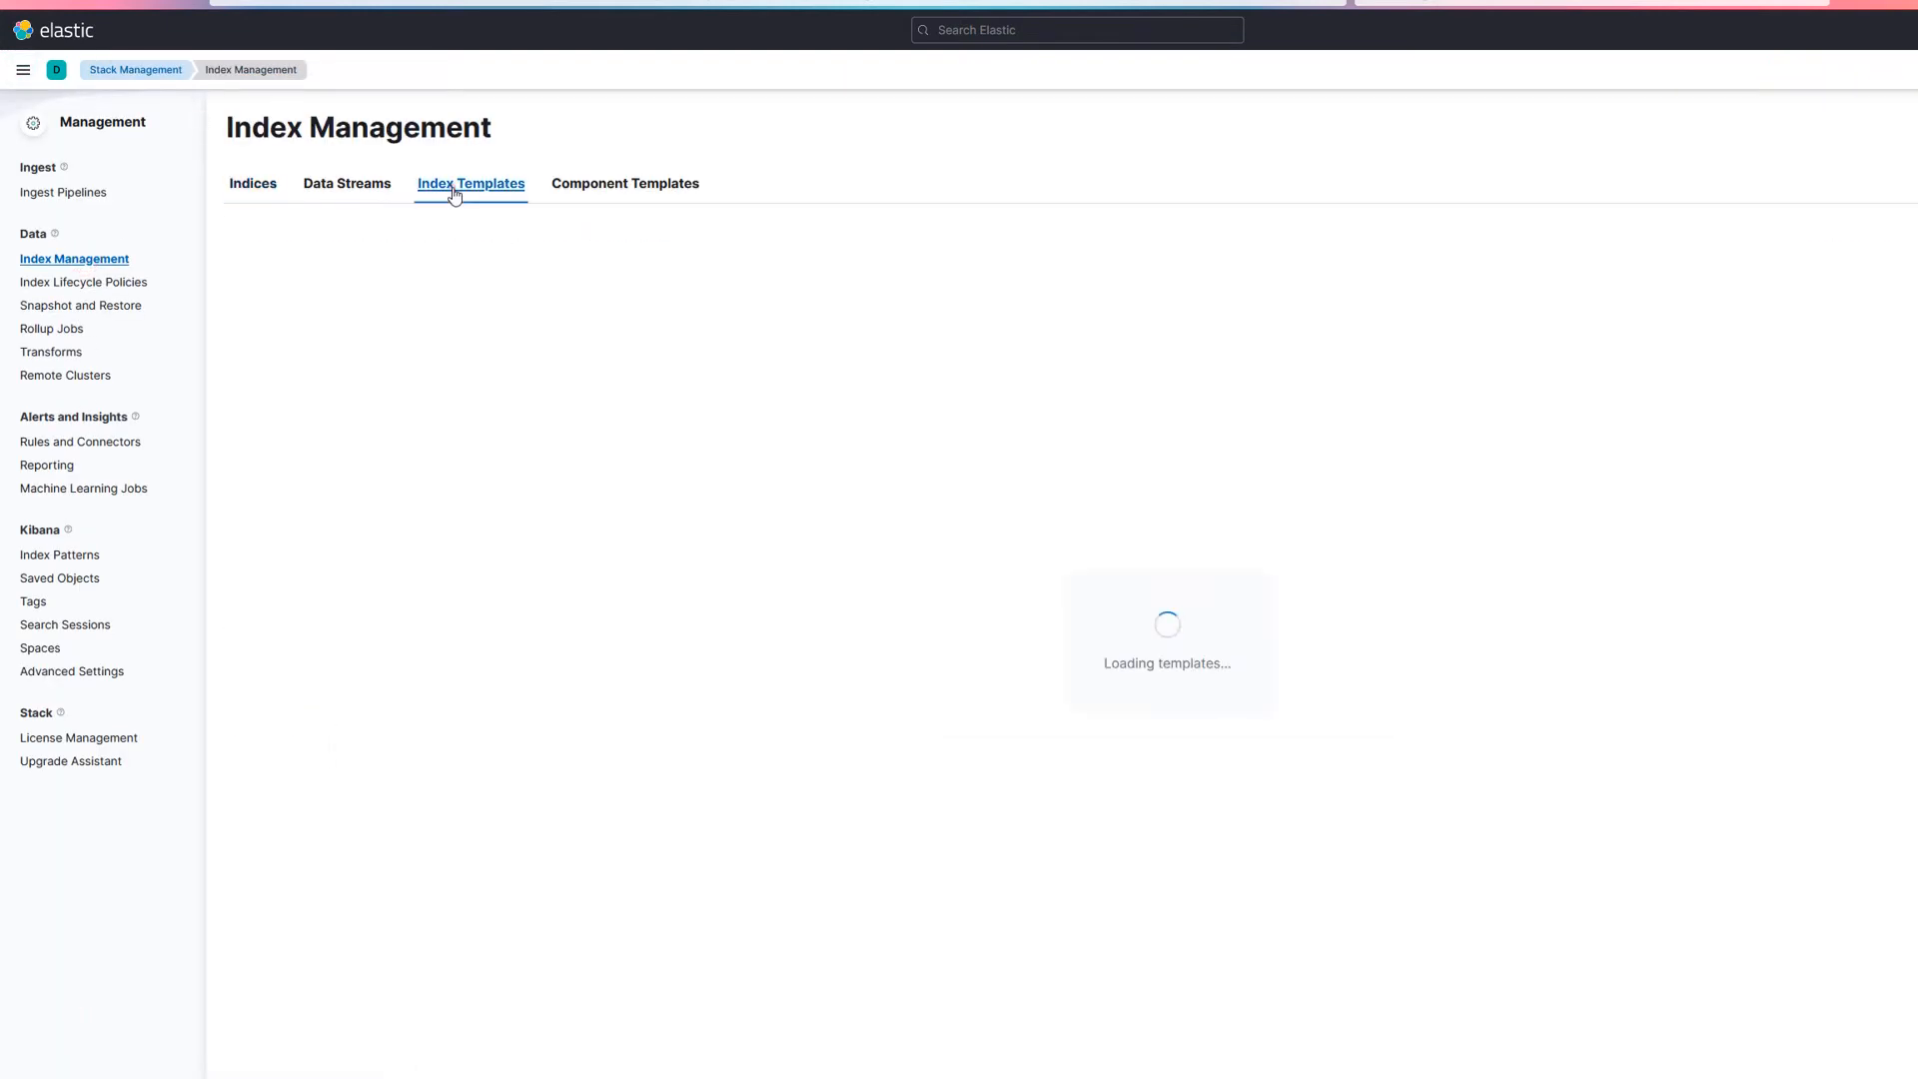
{"action": "left_click", "coordinate": [315, 705]}
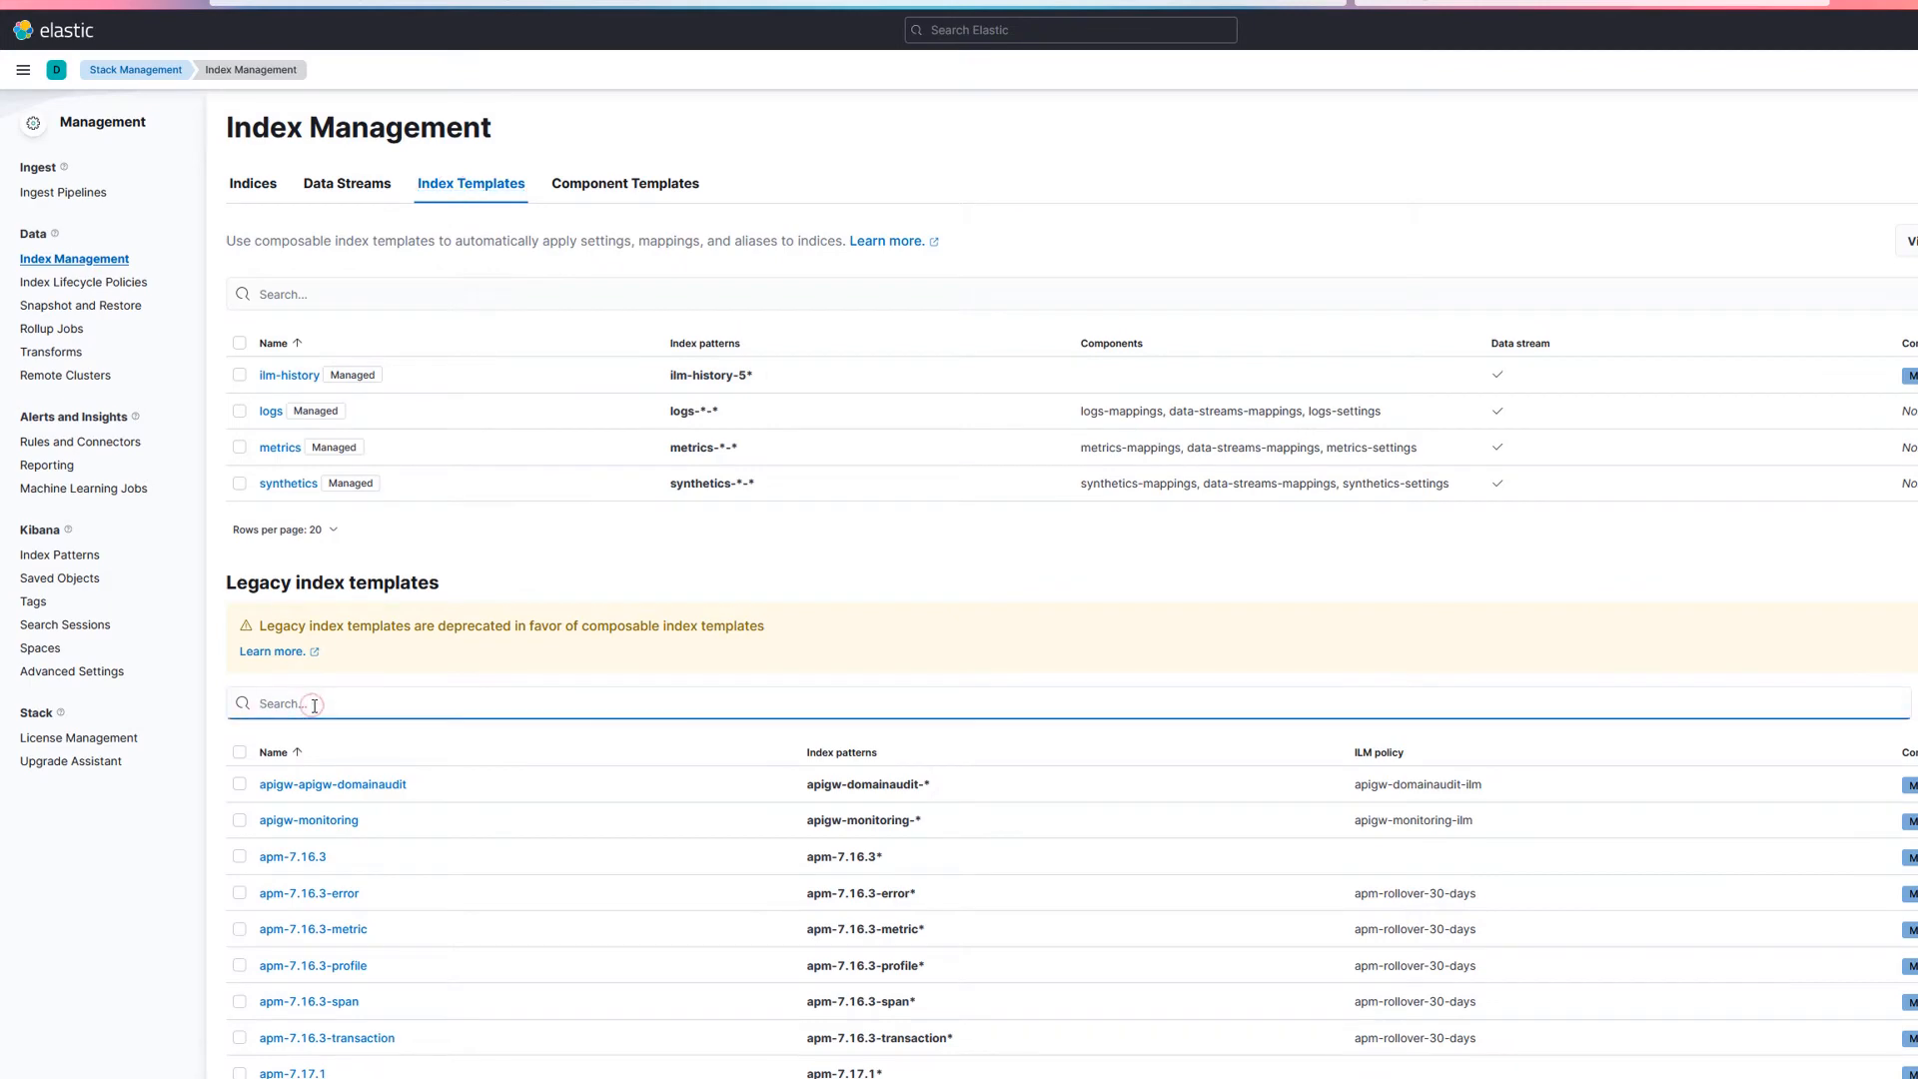
{"action": "type", "text": "traffic"}
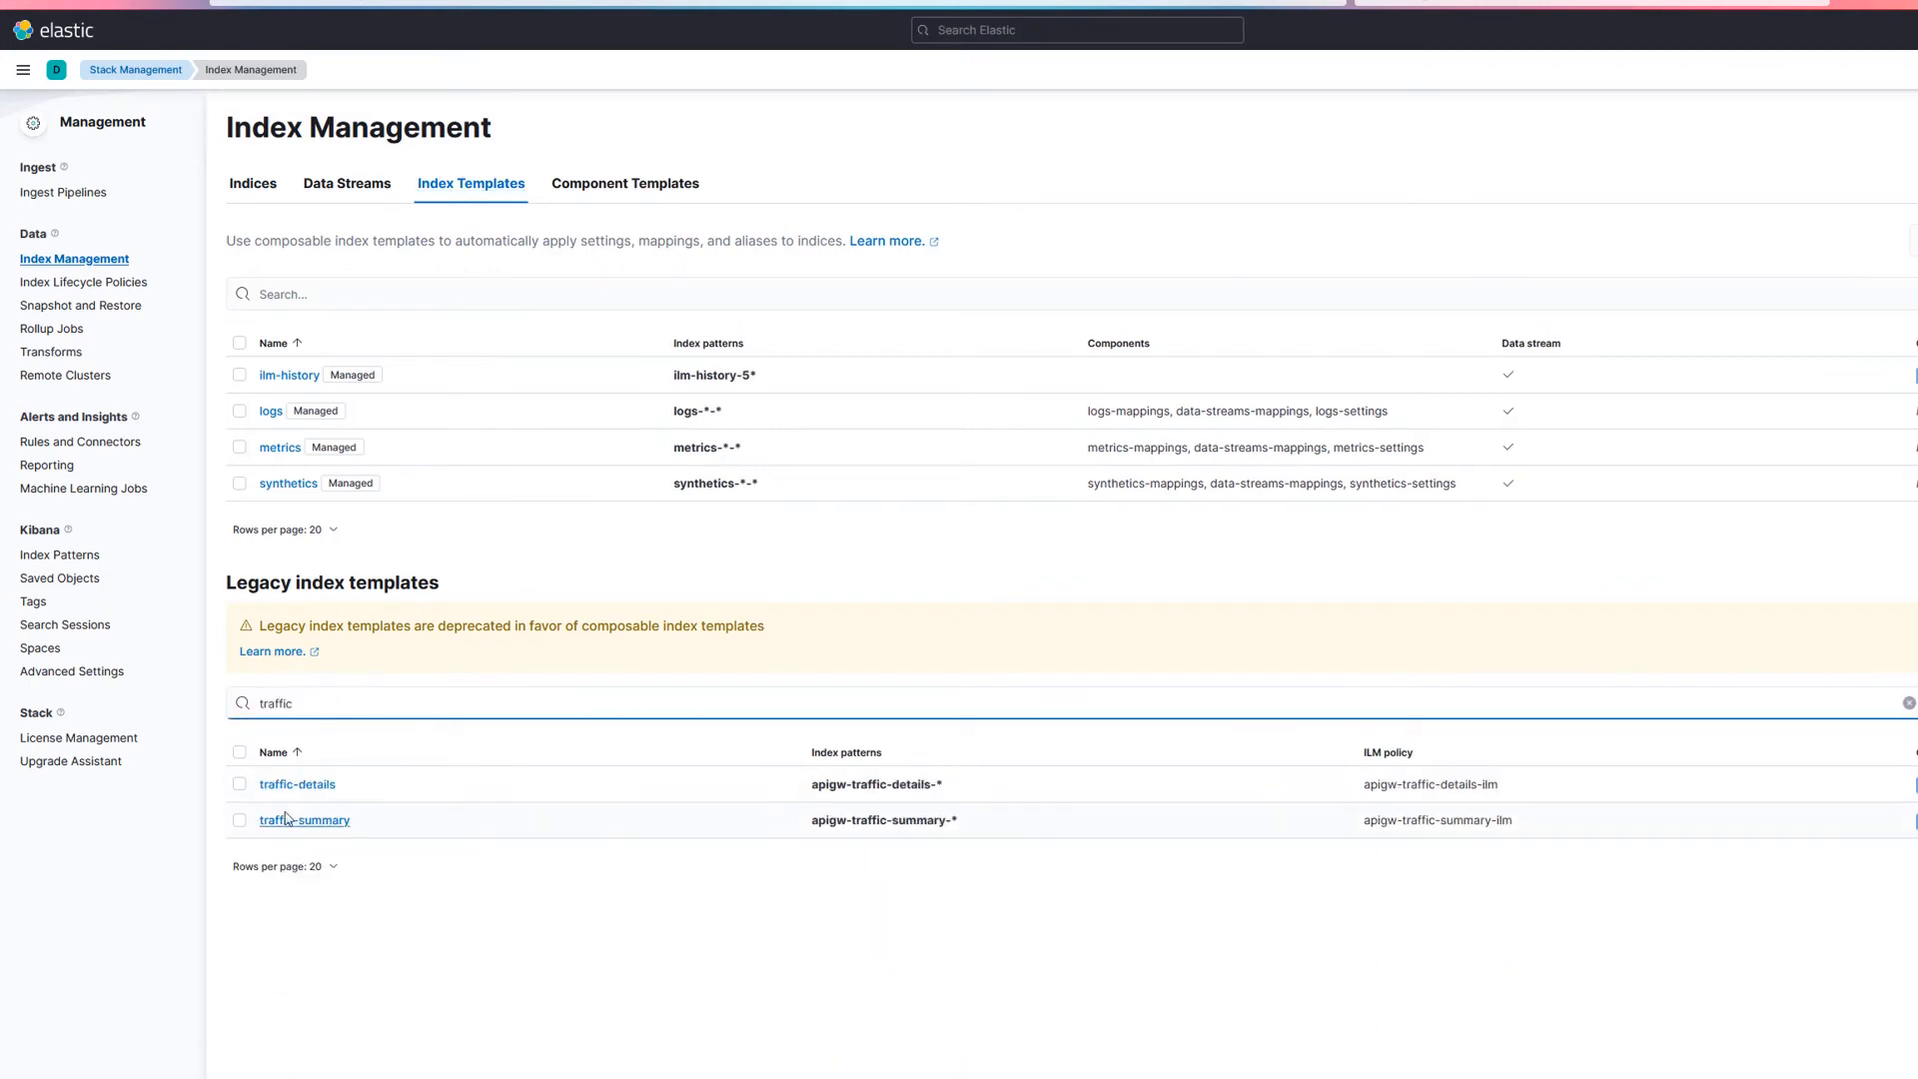
{"action": "left_click", "coordinate": [333, 821]}
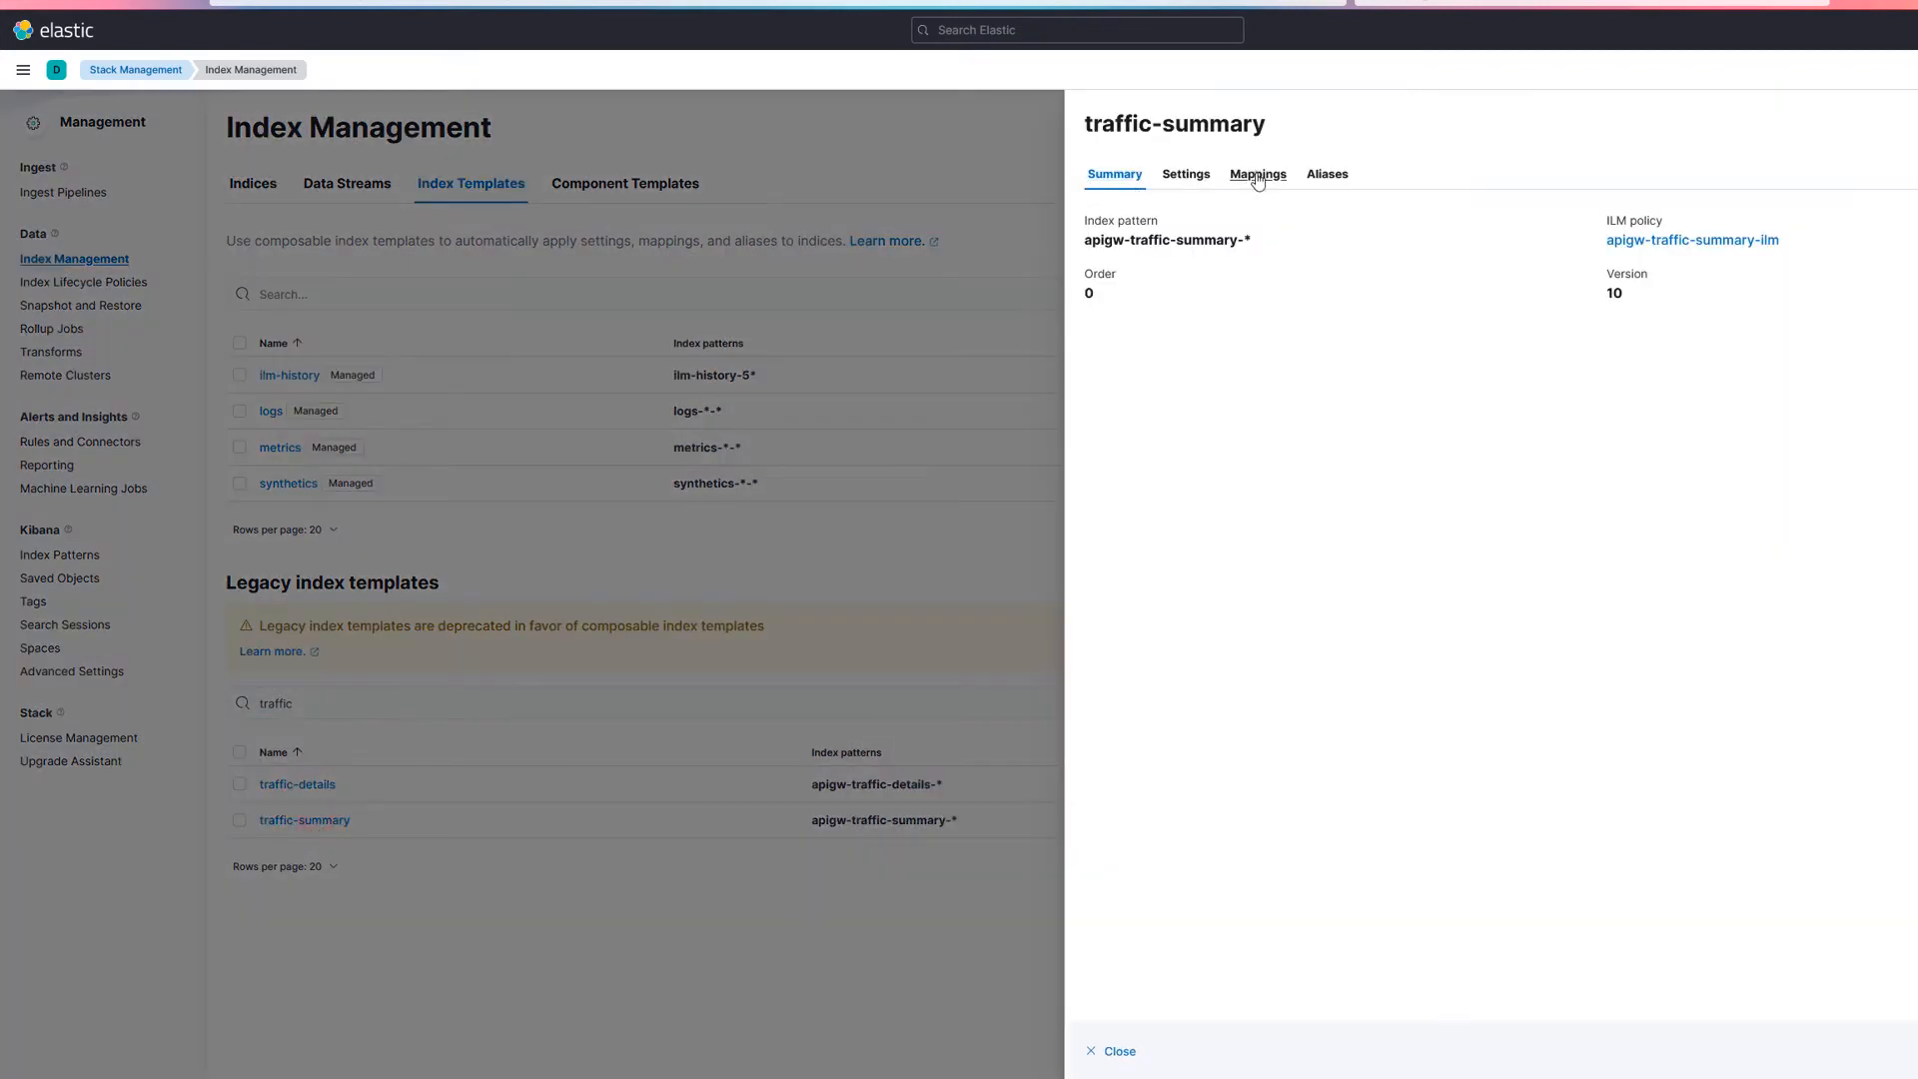
Step: Search the traffic-summary template mappings for the customMsgAtts.user-agent field, then close the template
{"action": "left_click", "coordinate": [1256, 176]}
{"action": "key", "text": "ctrl+f"}
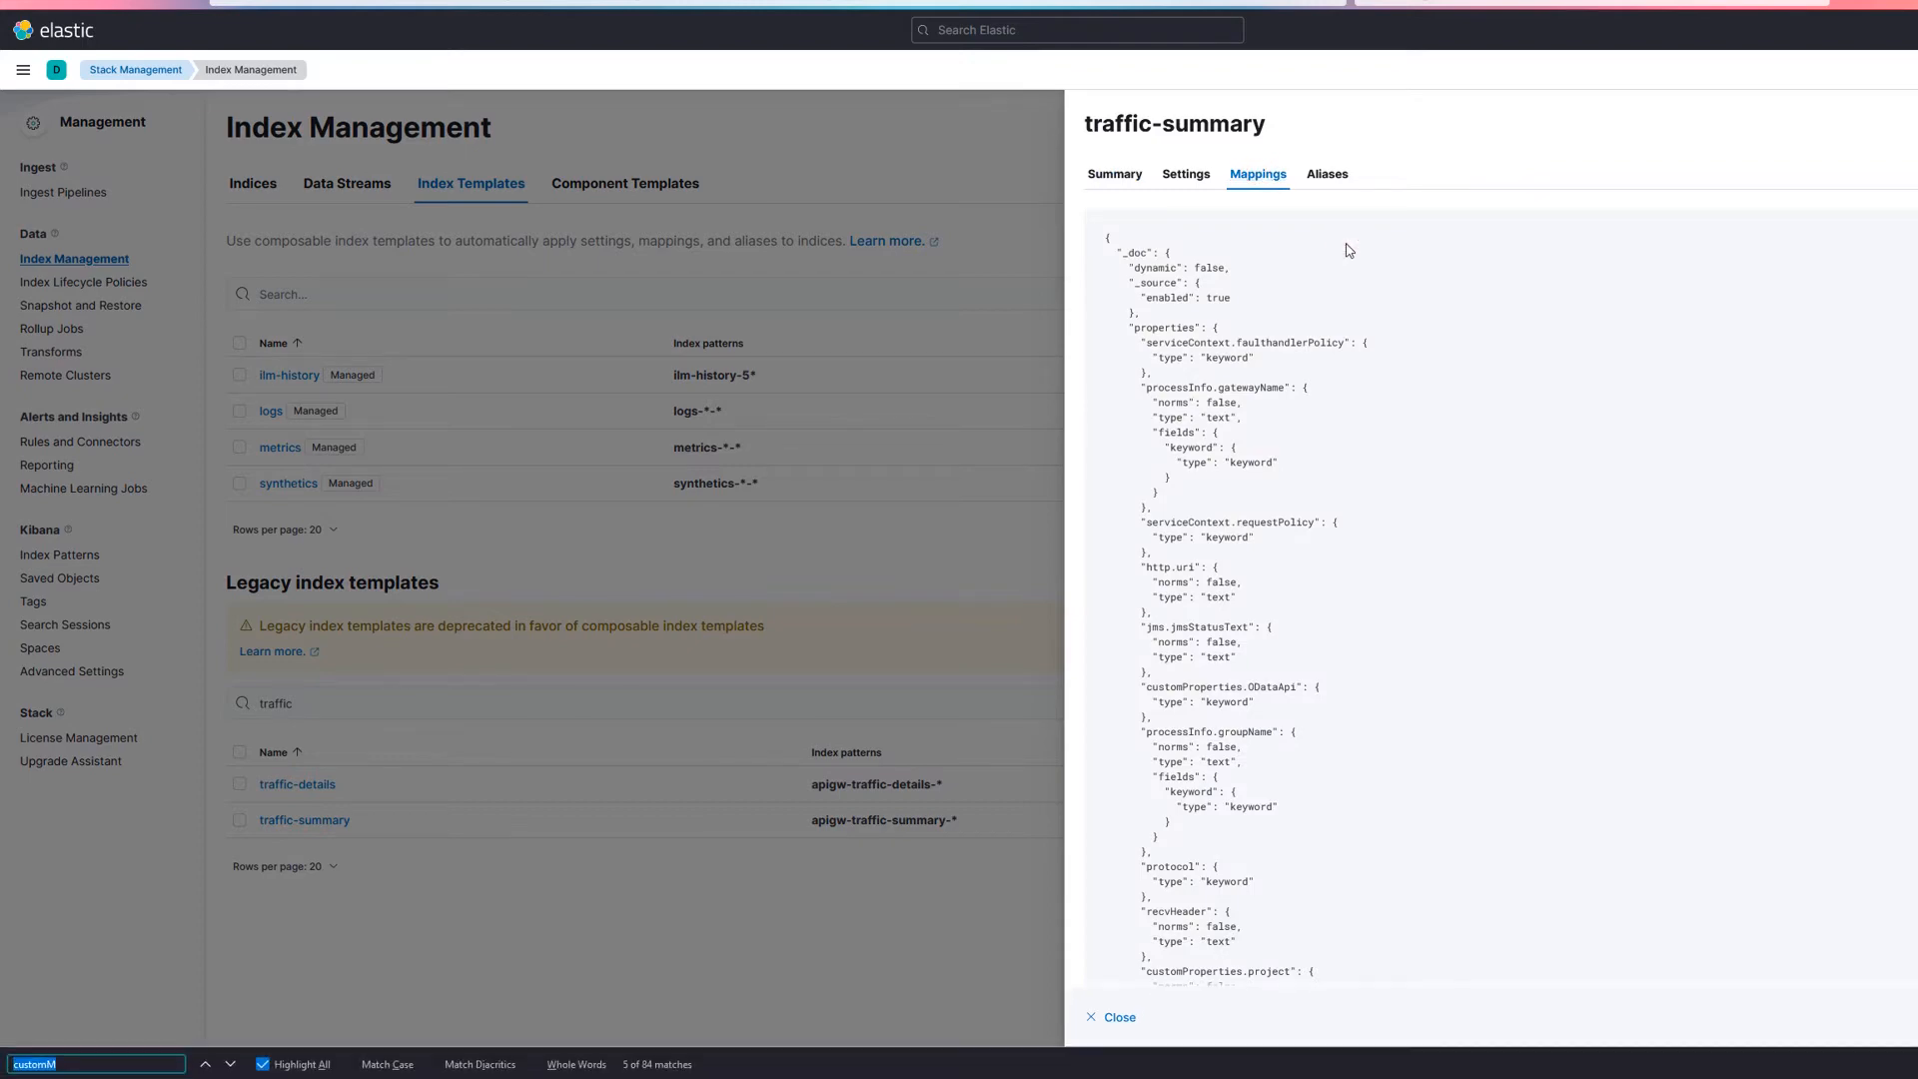
{"action": "type", "text": "user-"}
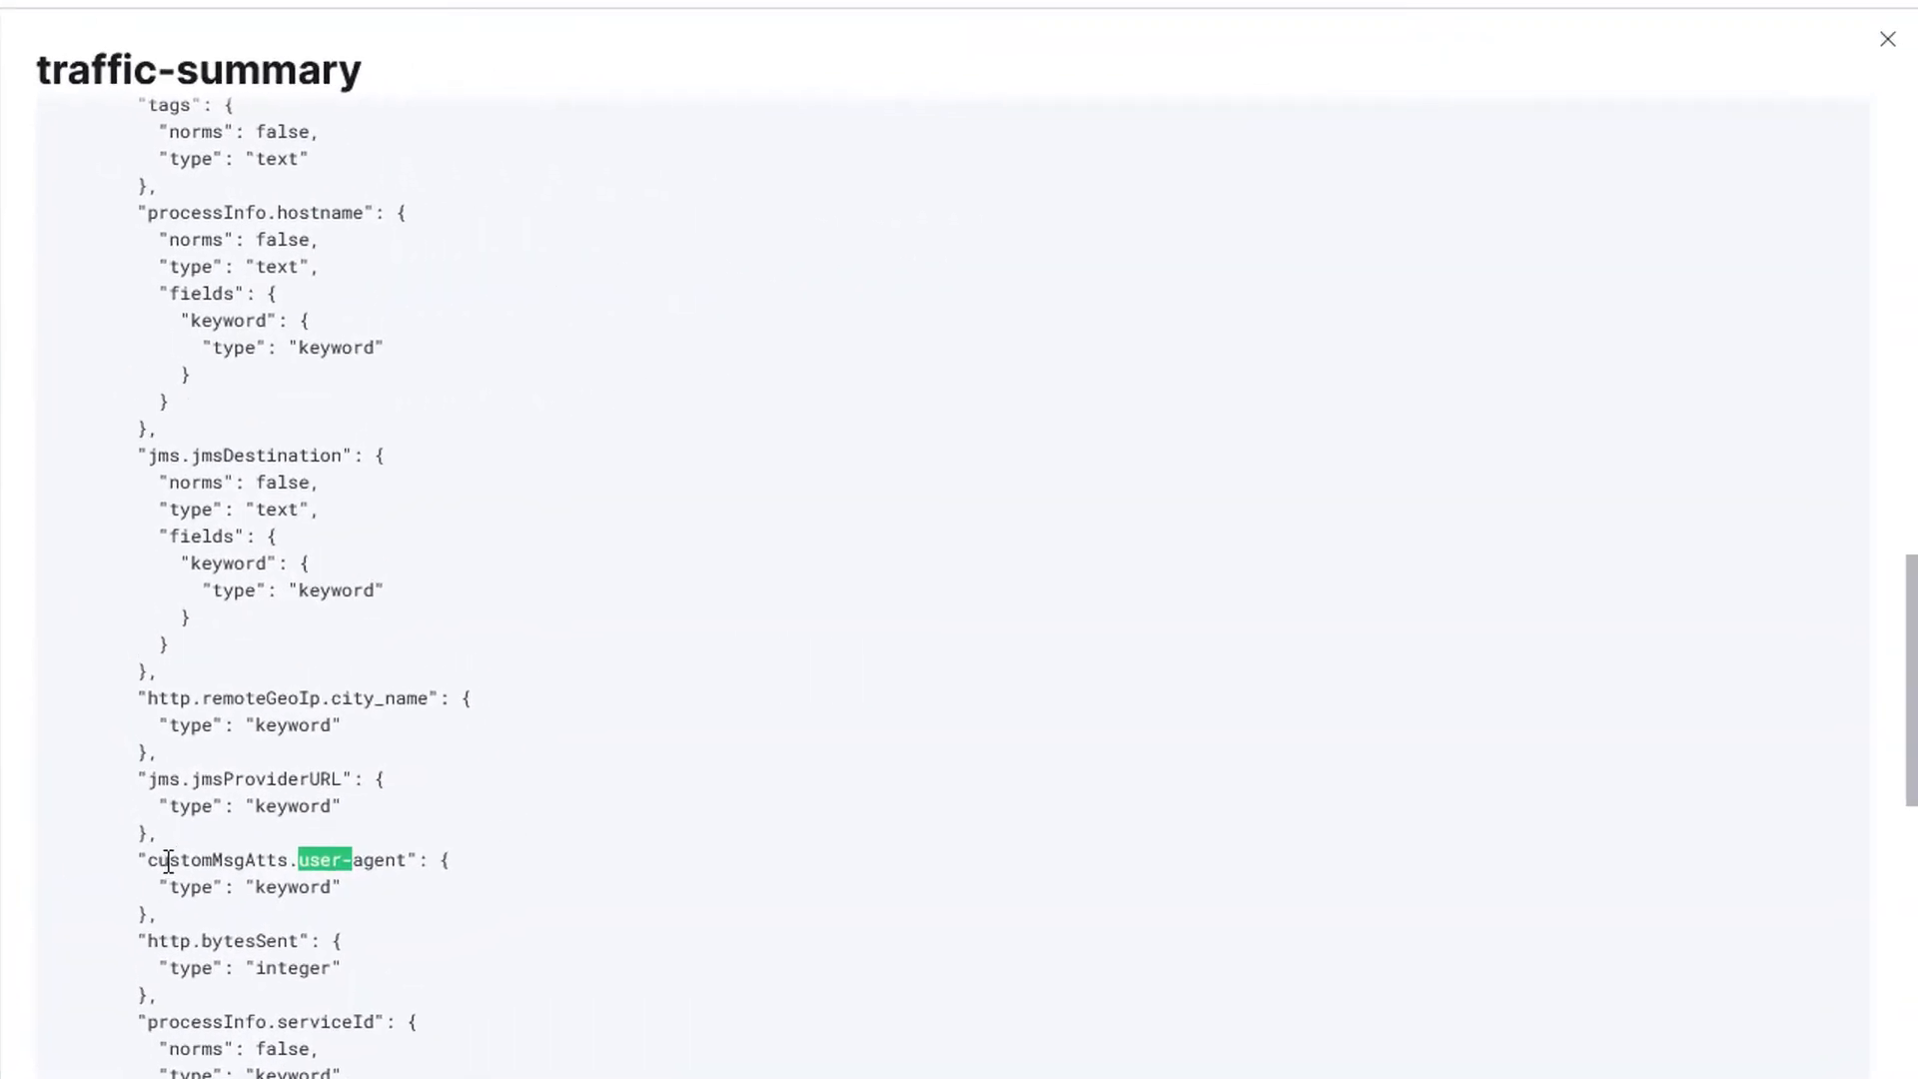
{"action": "left_click_drag", "start_coordinate": [146, 860], "coordinate": [183, 925]}
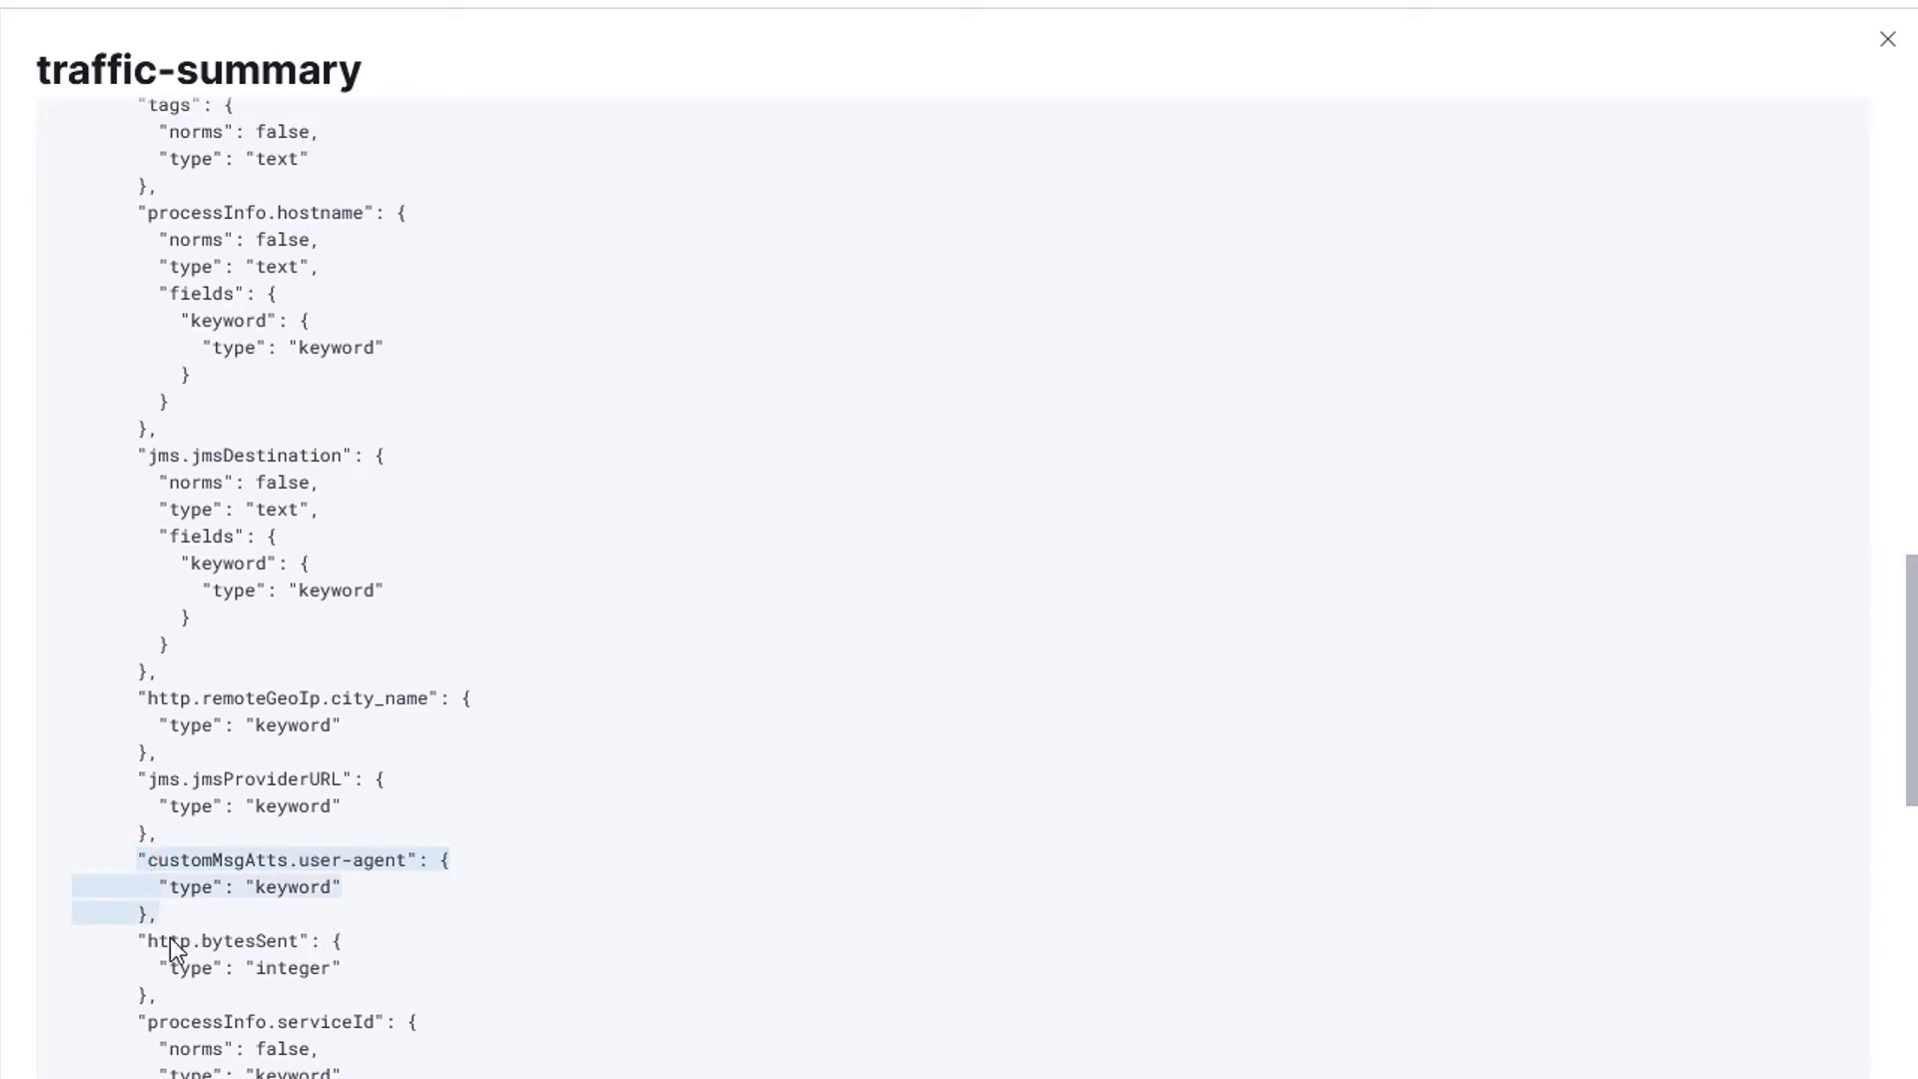
{"action": "left_click", "coordinate": [1888, 40]}
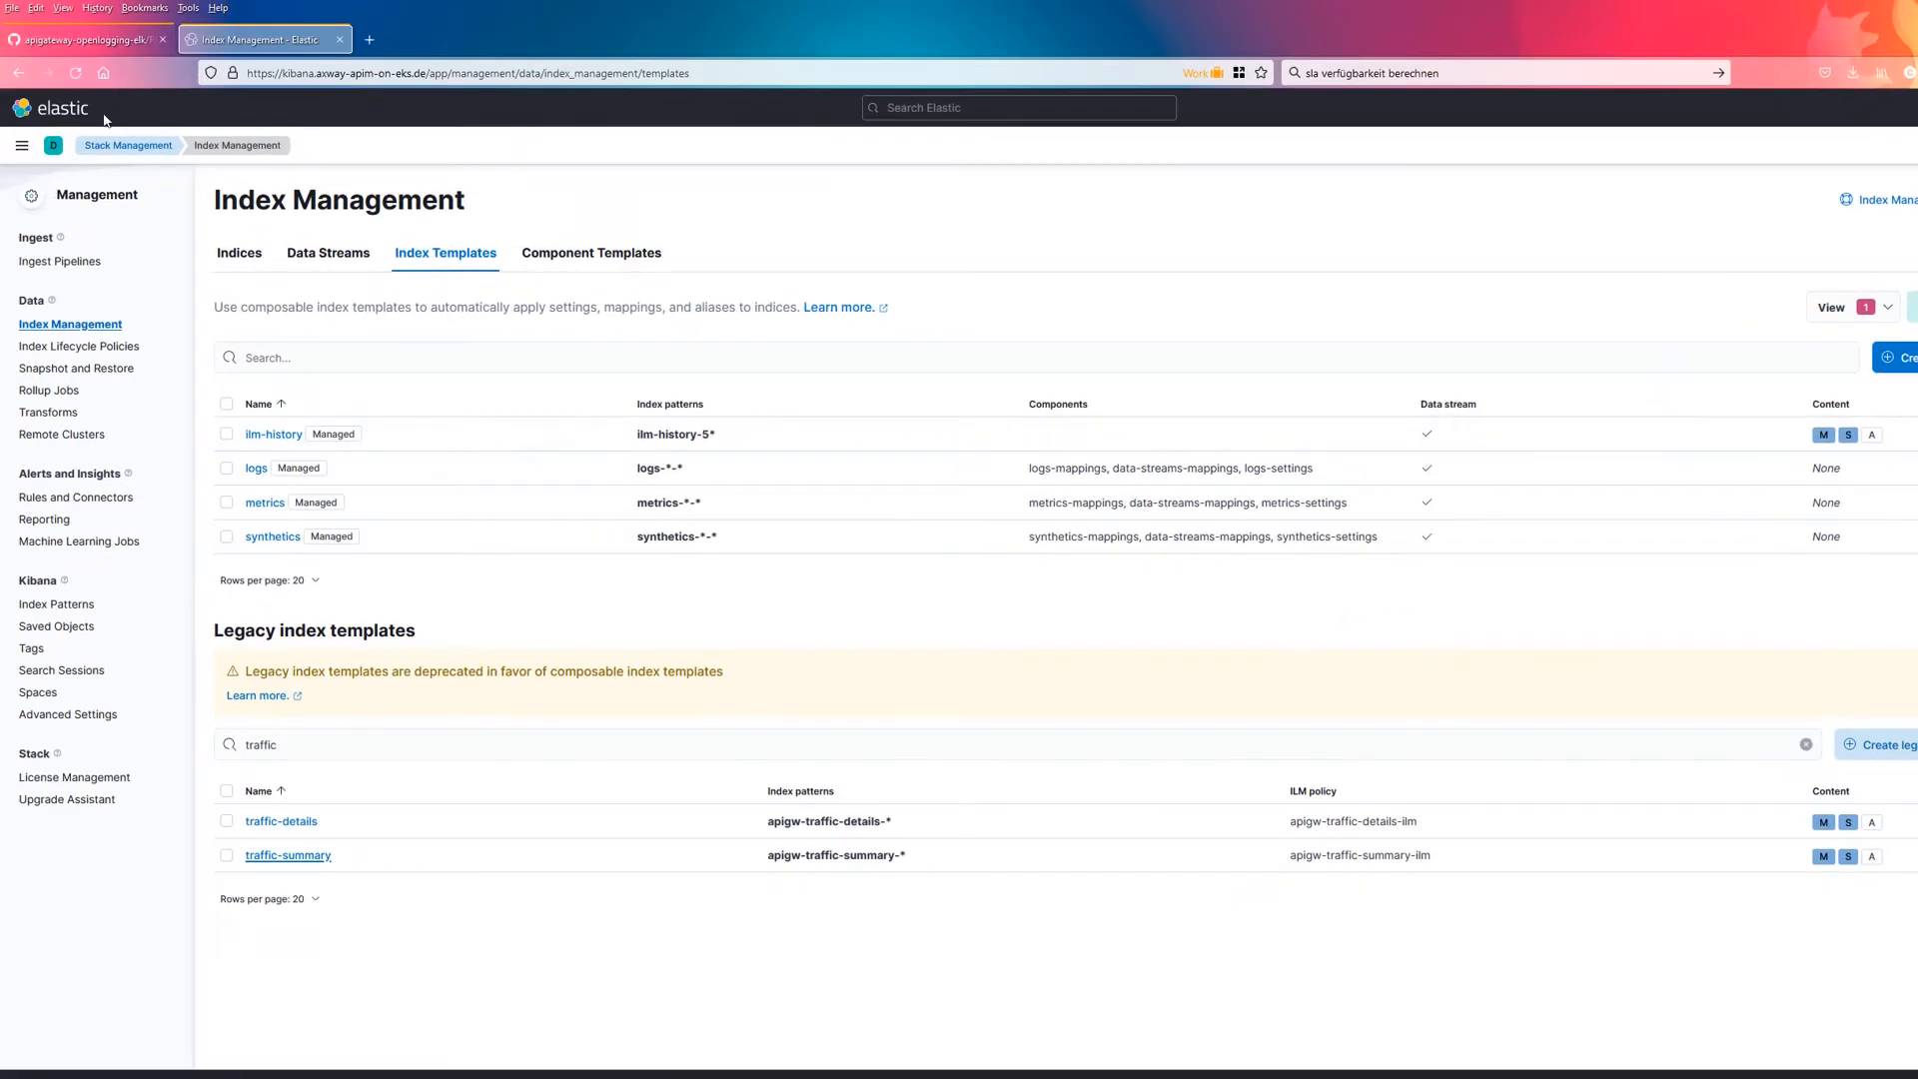
Step: Add customMsgAtts.user-agent as a column in Discover and clear the search query
{"action": "left_click", "coordinate": [22, 146]}
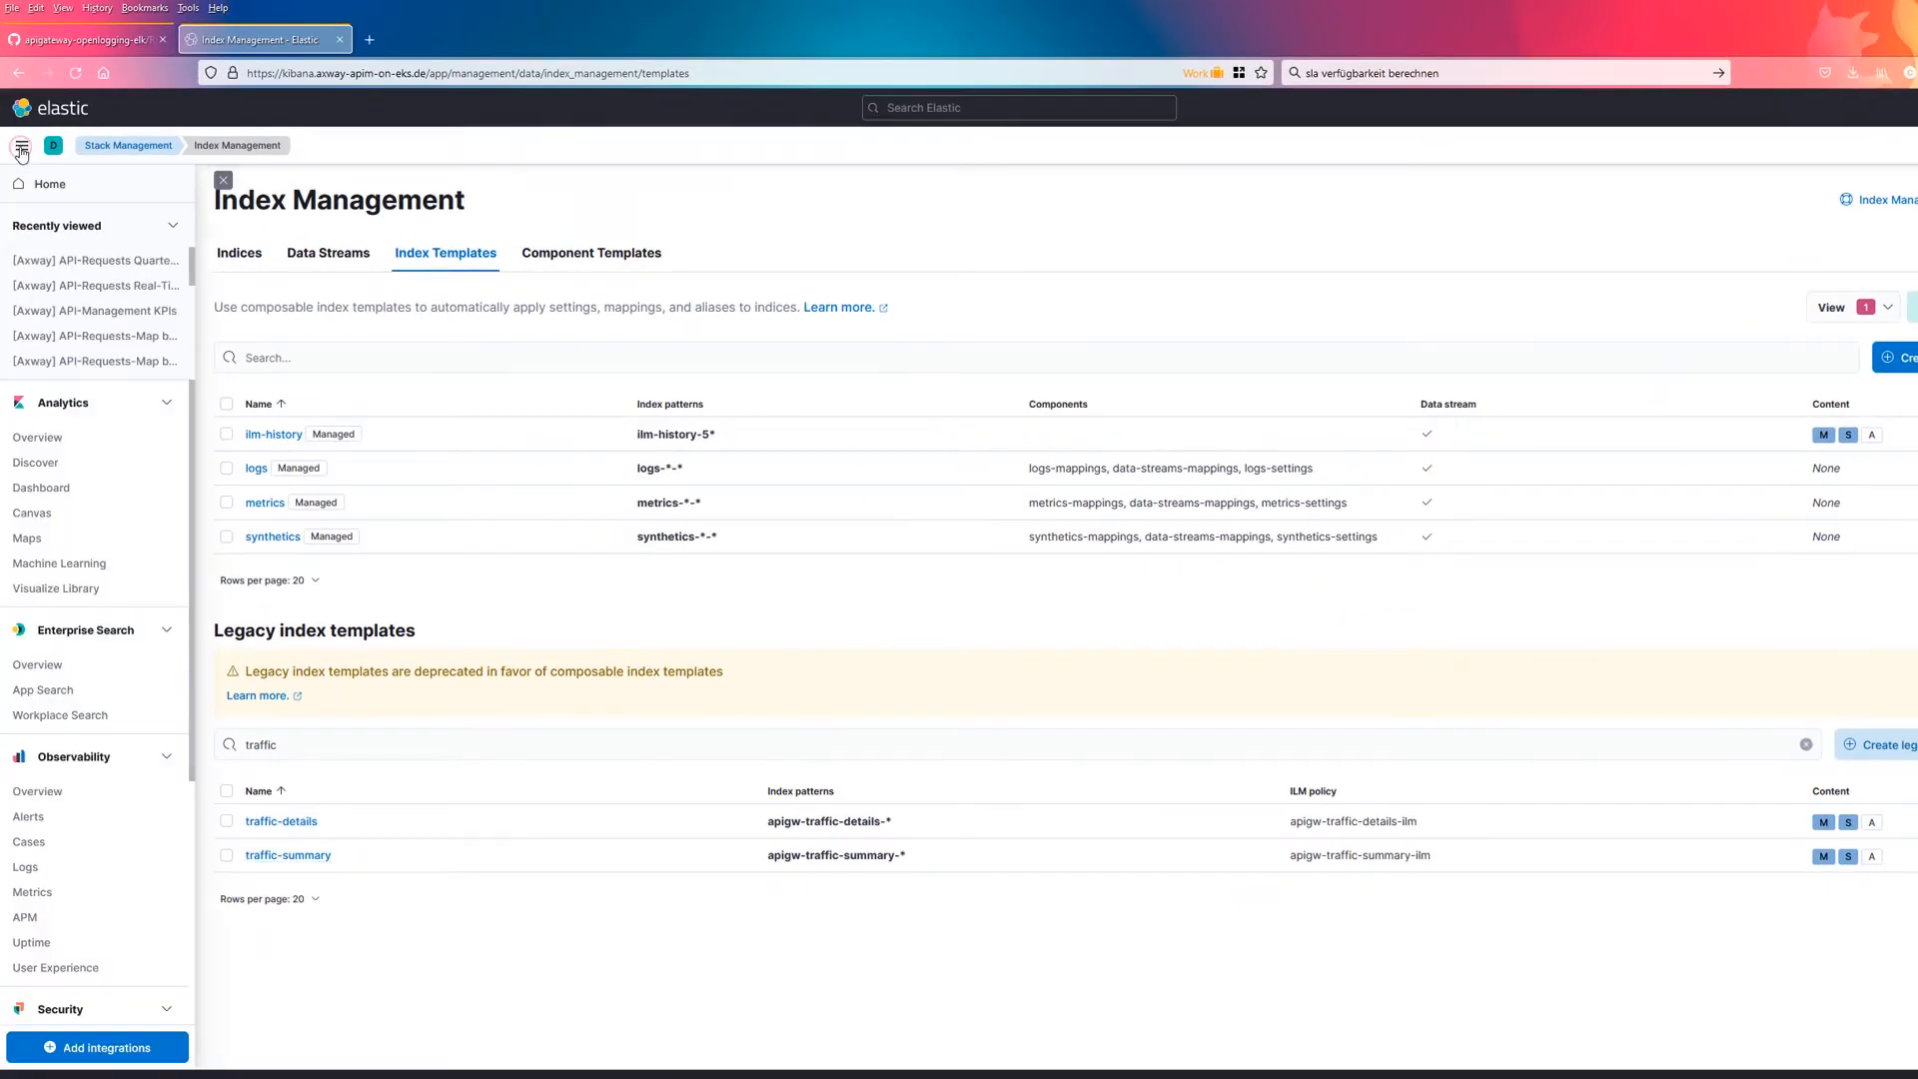
{"action": "left_click", "coordinate": [39, 465]}
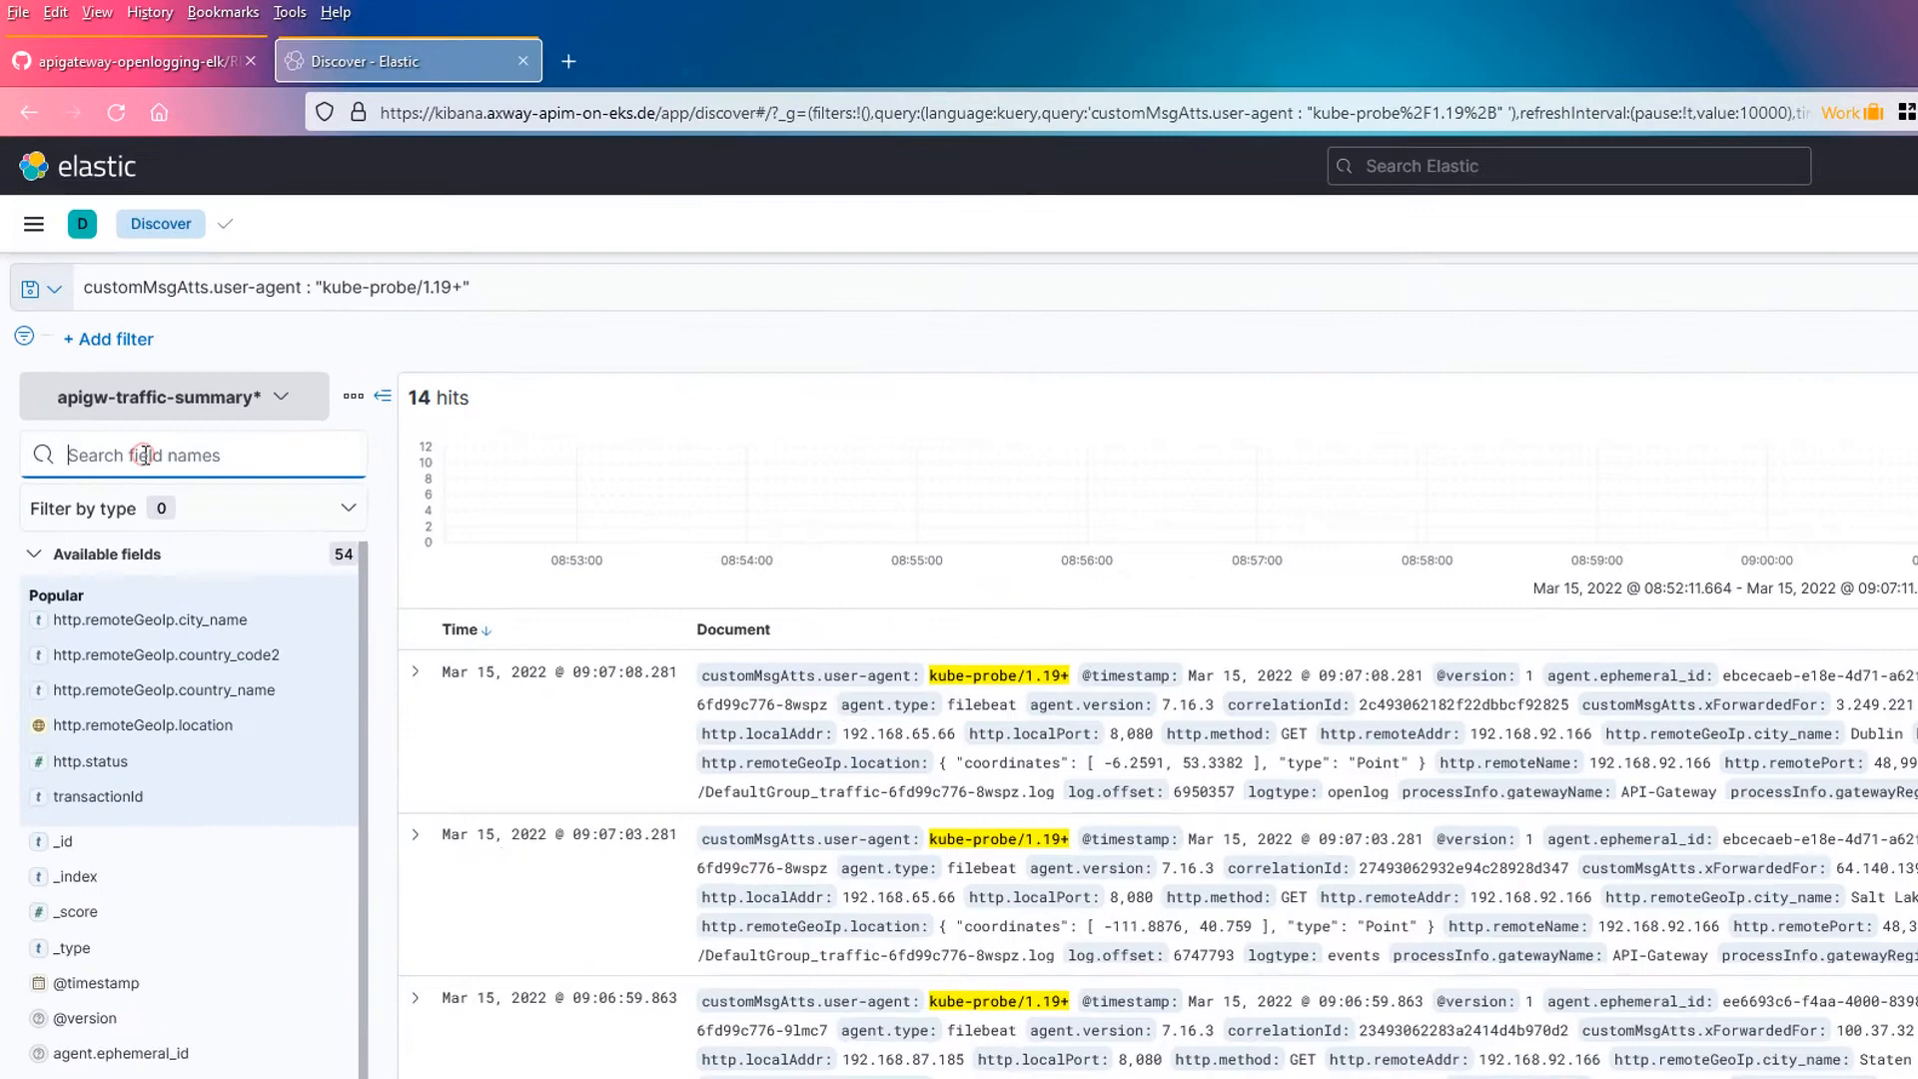
{"action": "left_click", "coordinate": [94, 295]}
{"action": "type", "text": "us"}
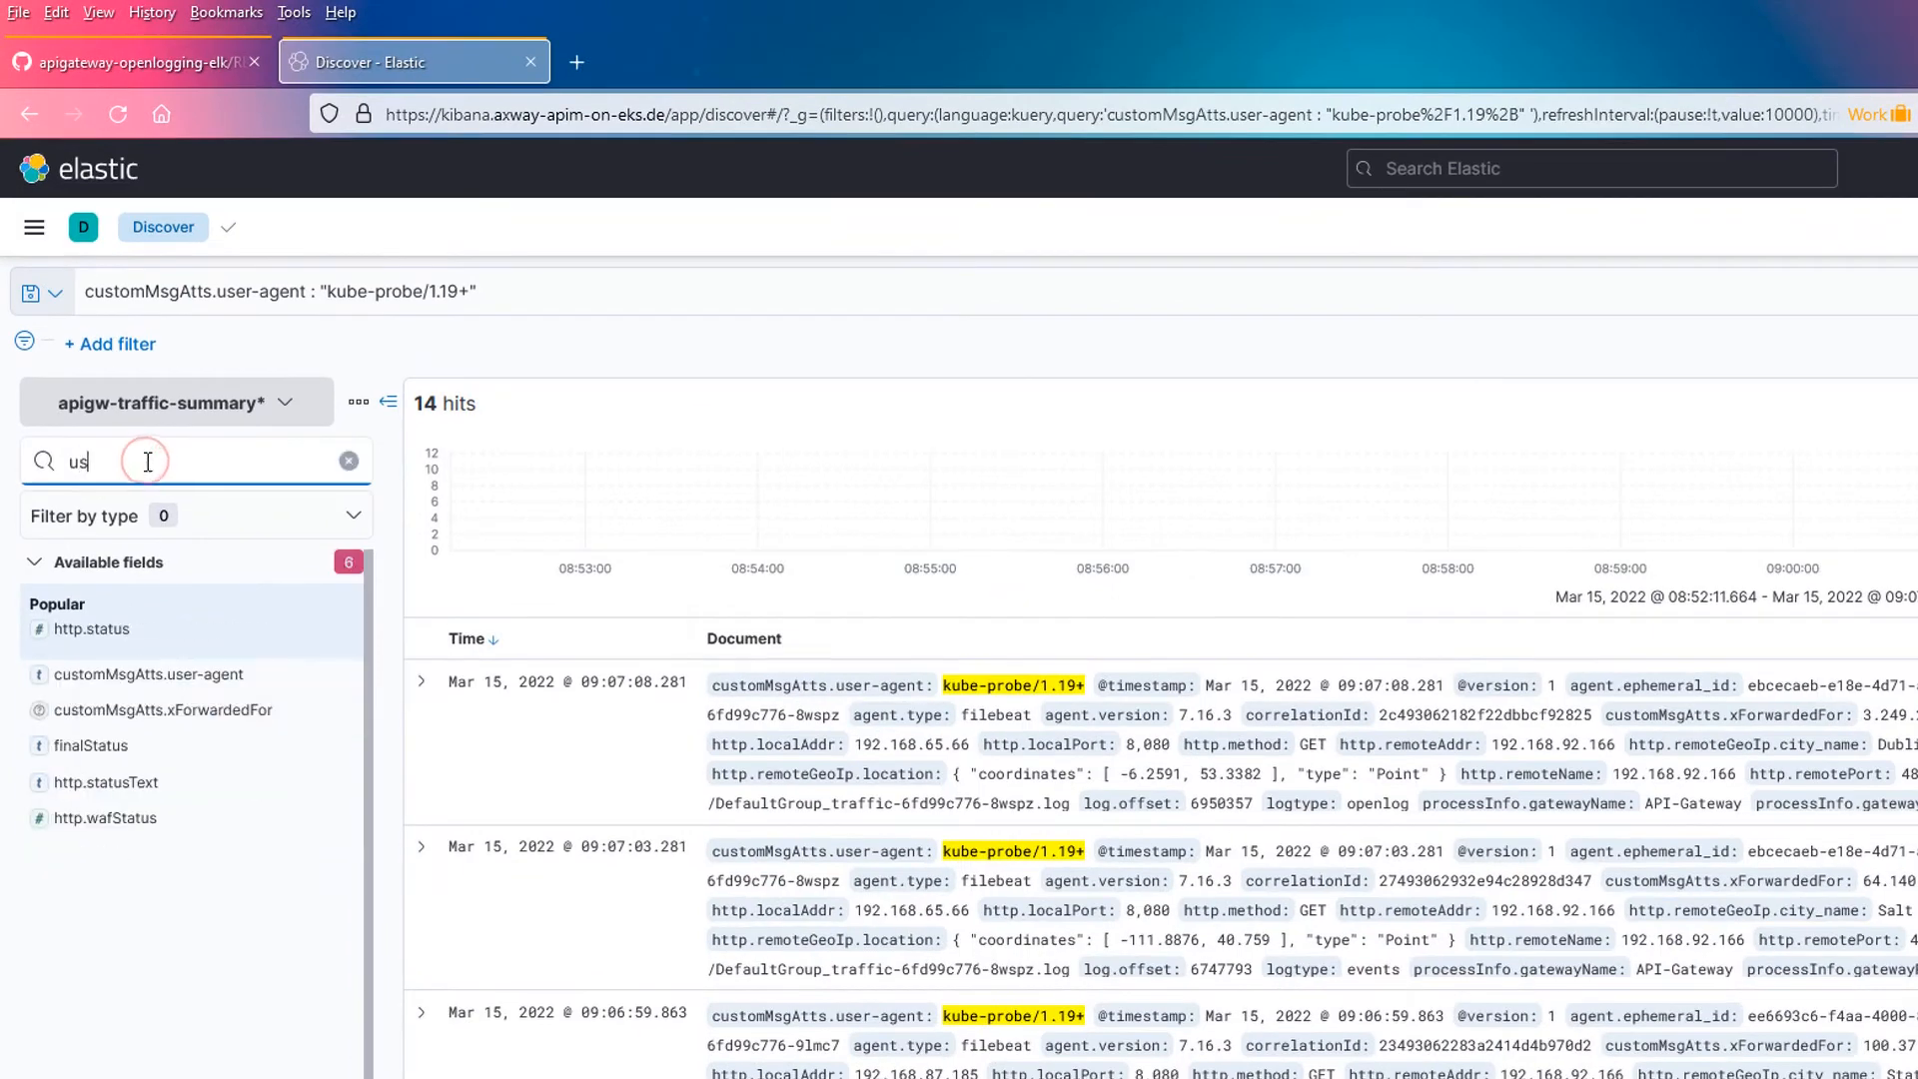
{"action": "type", "text": "er"}
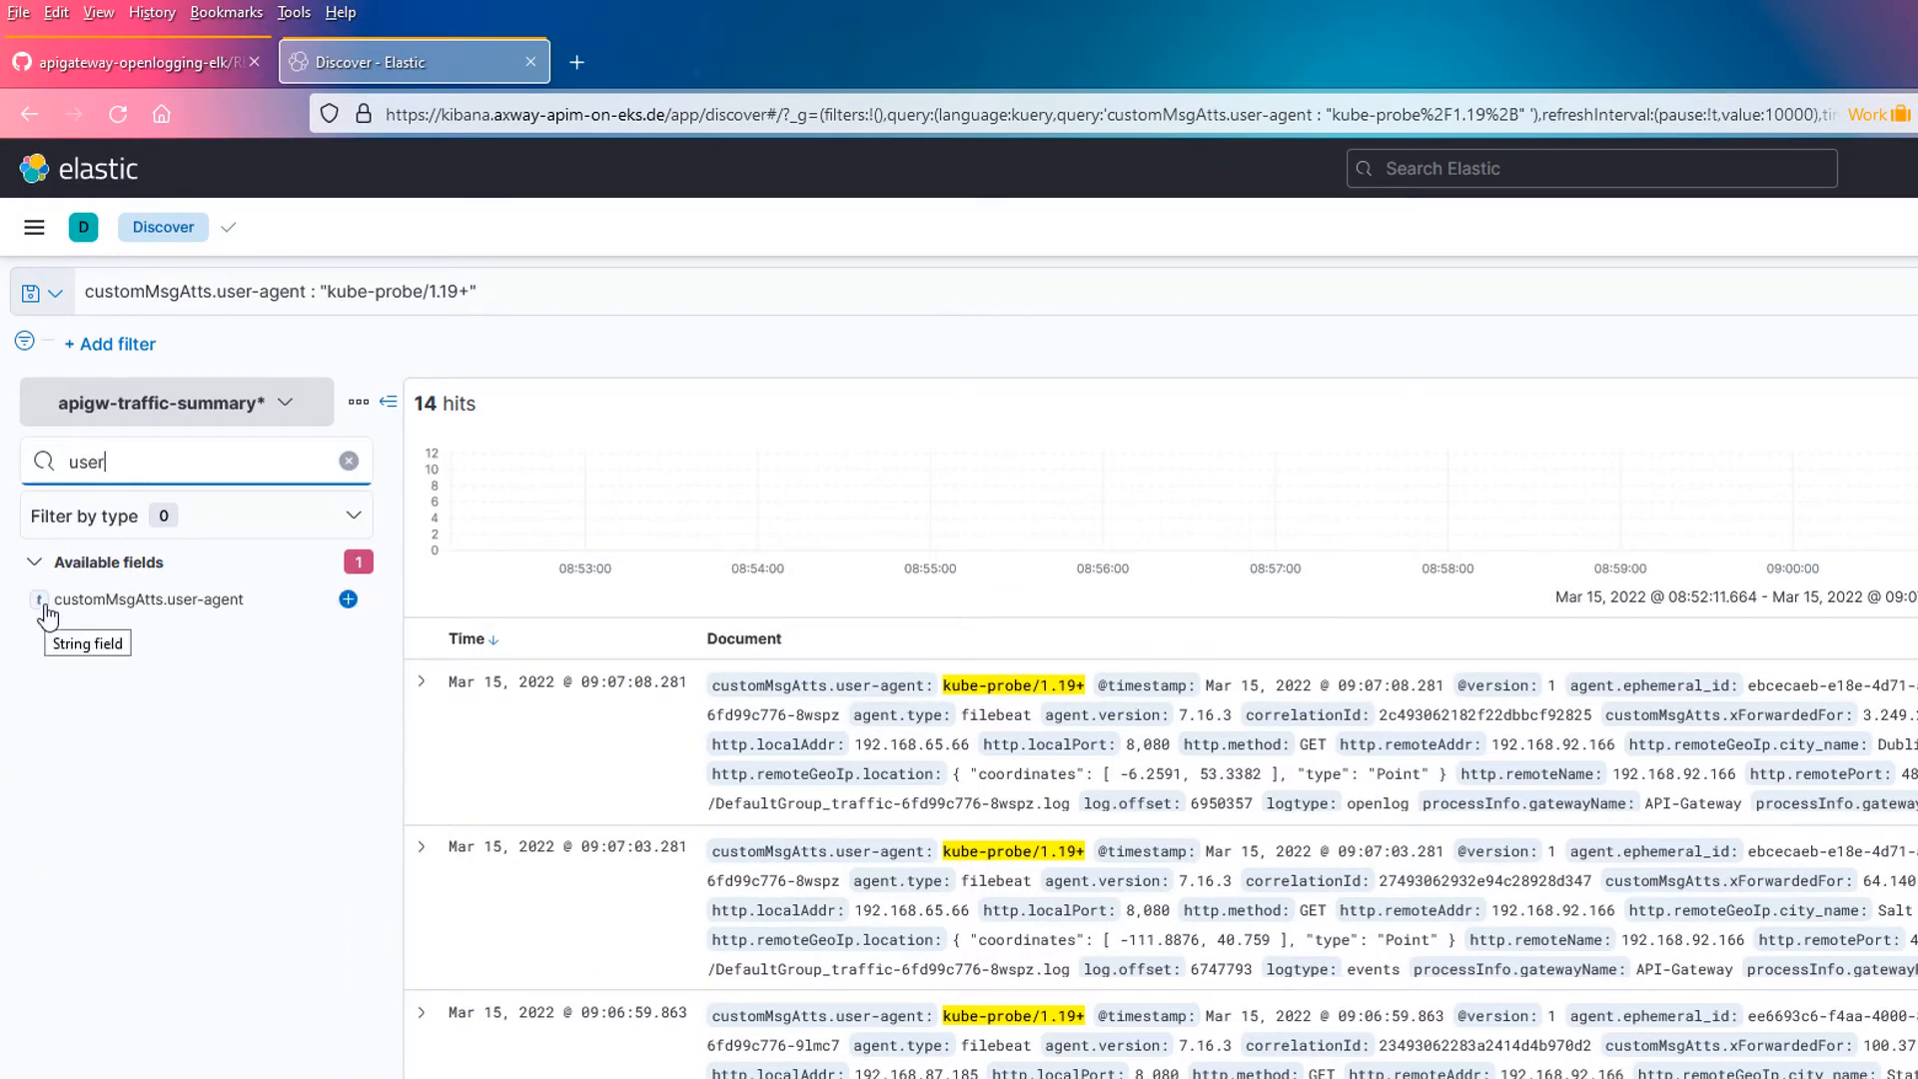
{"action": "left_click", "coordinate": [348, 598]}
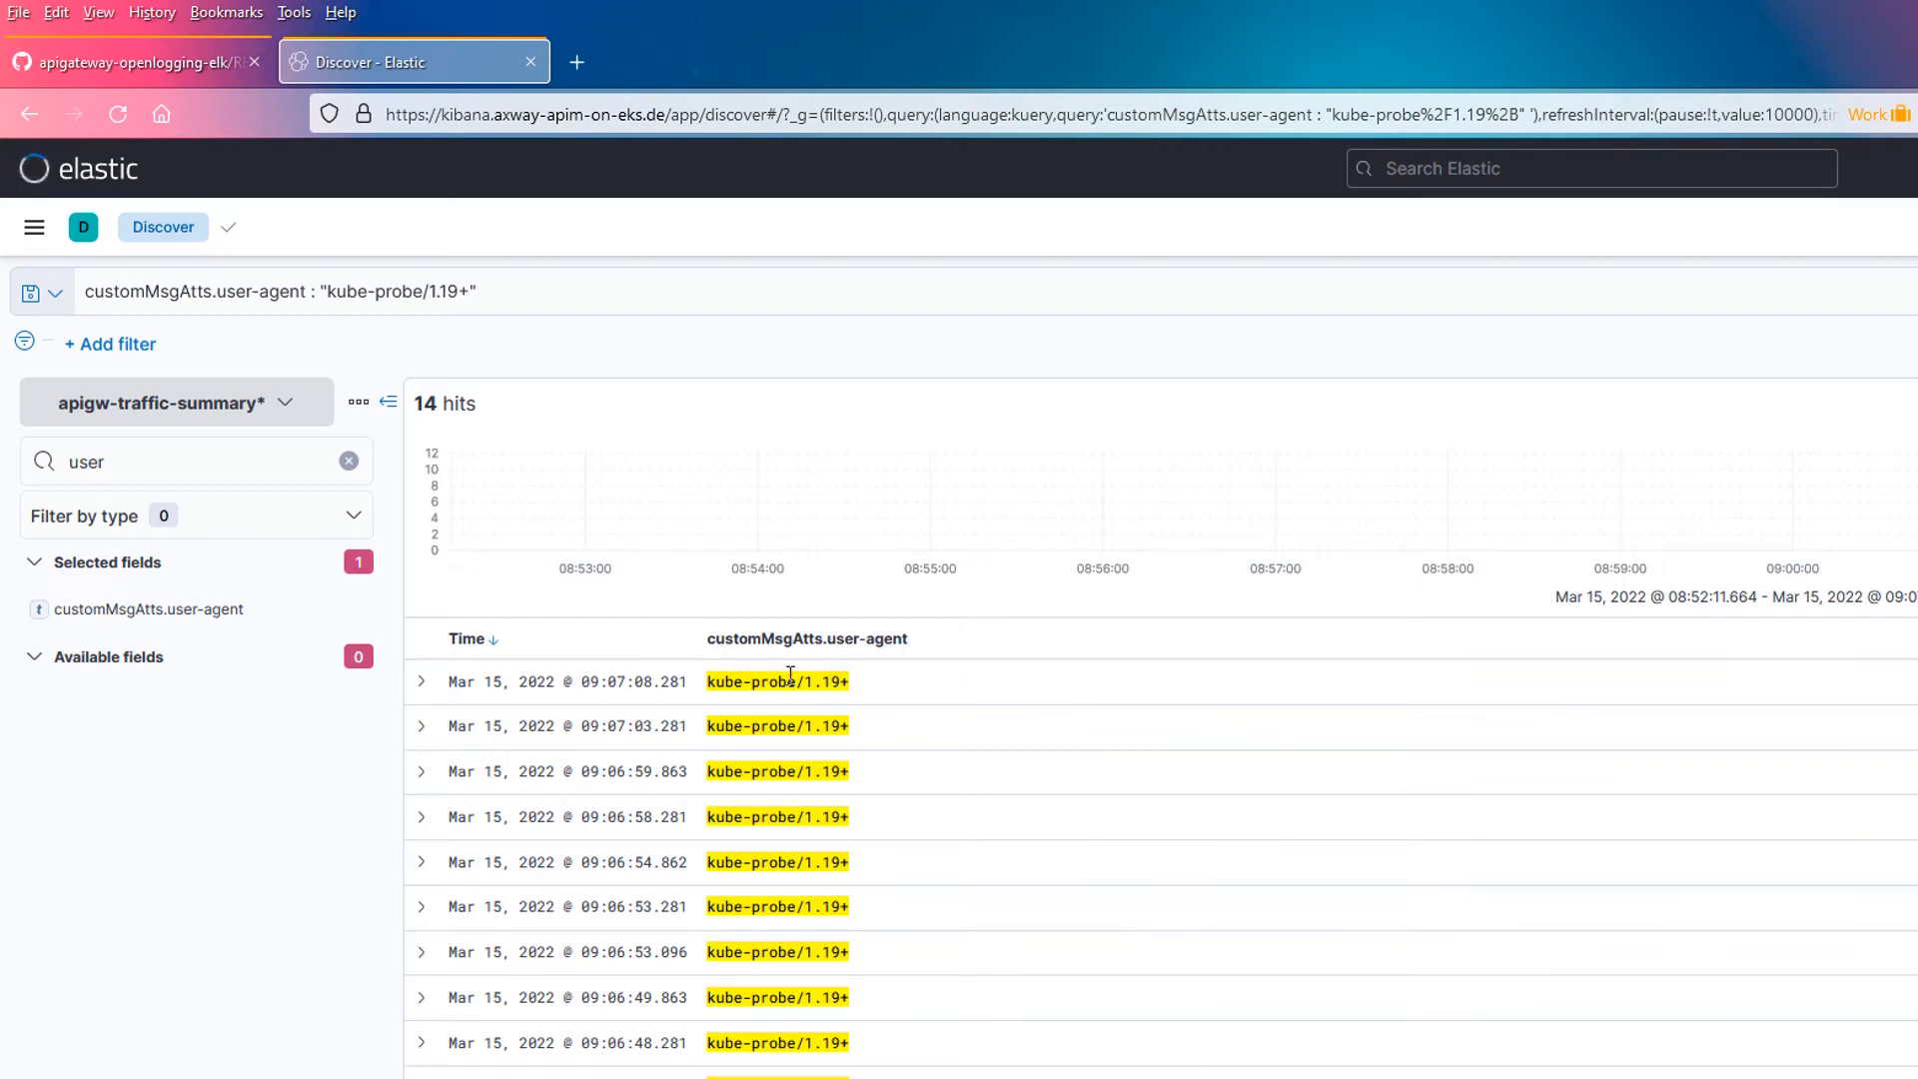
{"action": "left_click", "coordinate": [575, 290]}
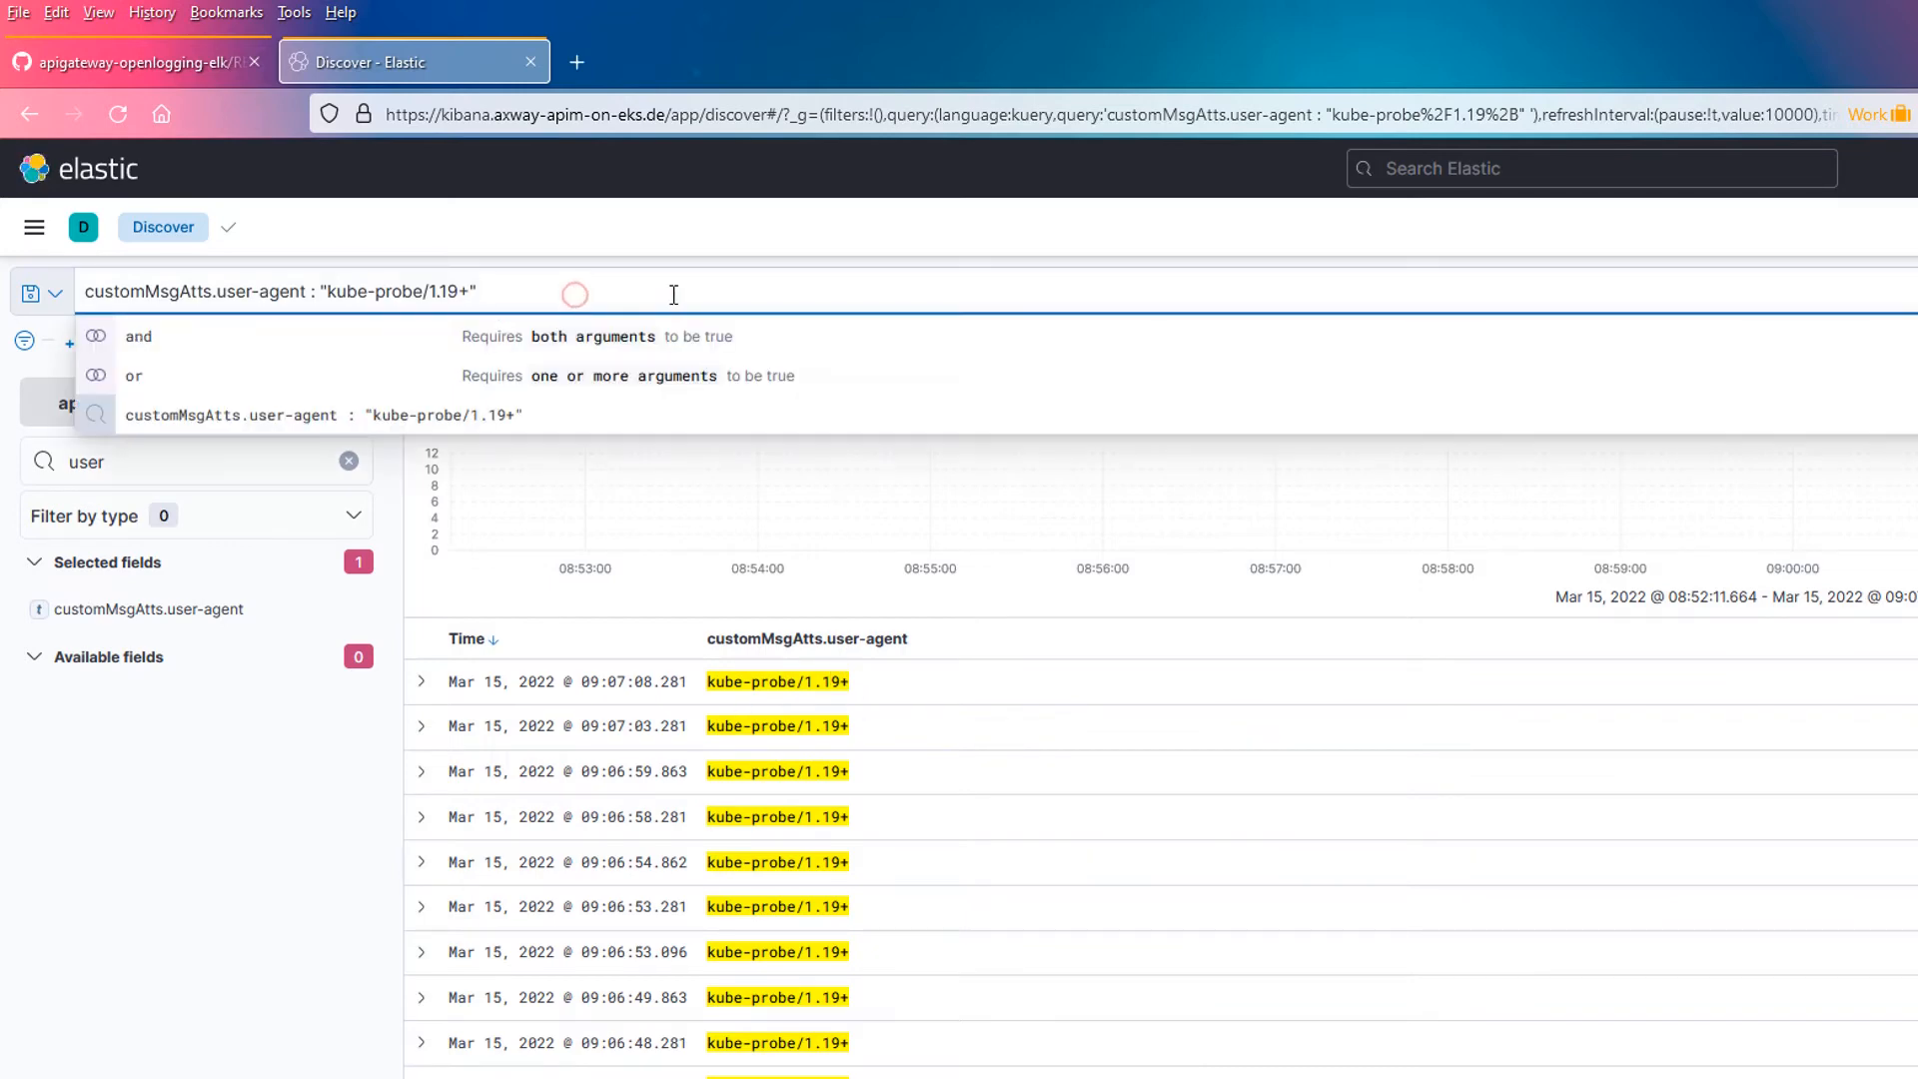
{"action": "key", "text": "ctrl+a"}
{"action": "key", "text": "BackSpace"}
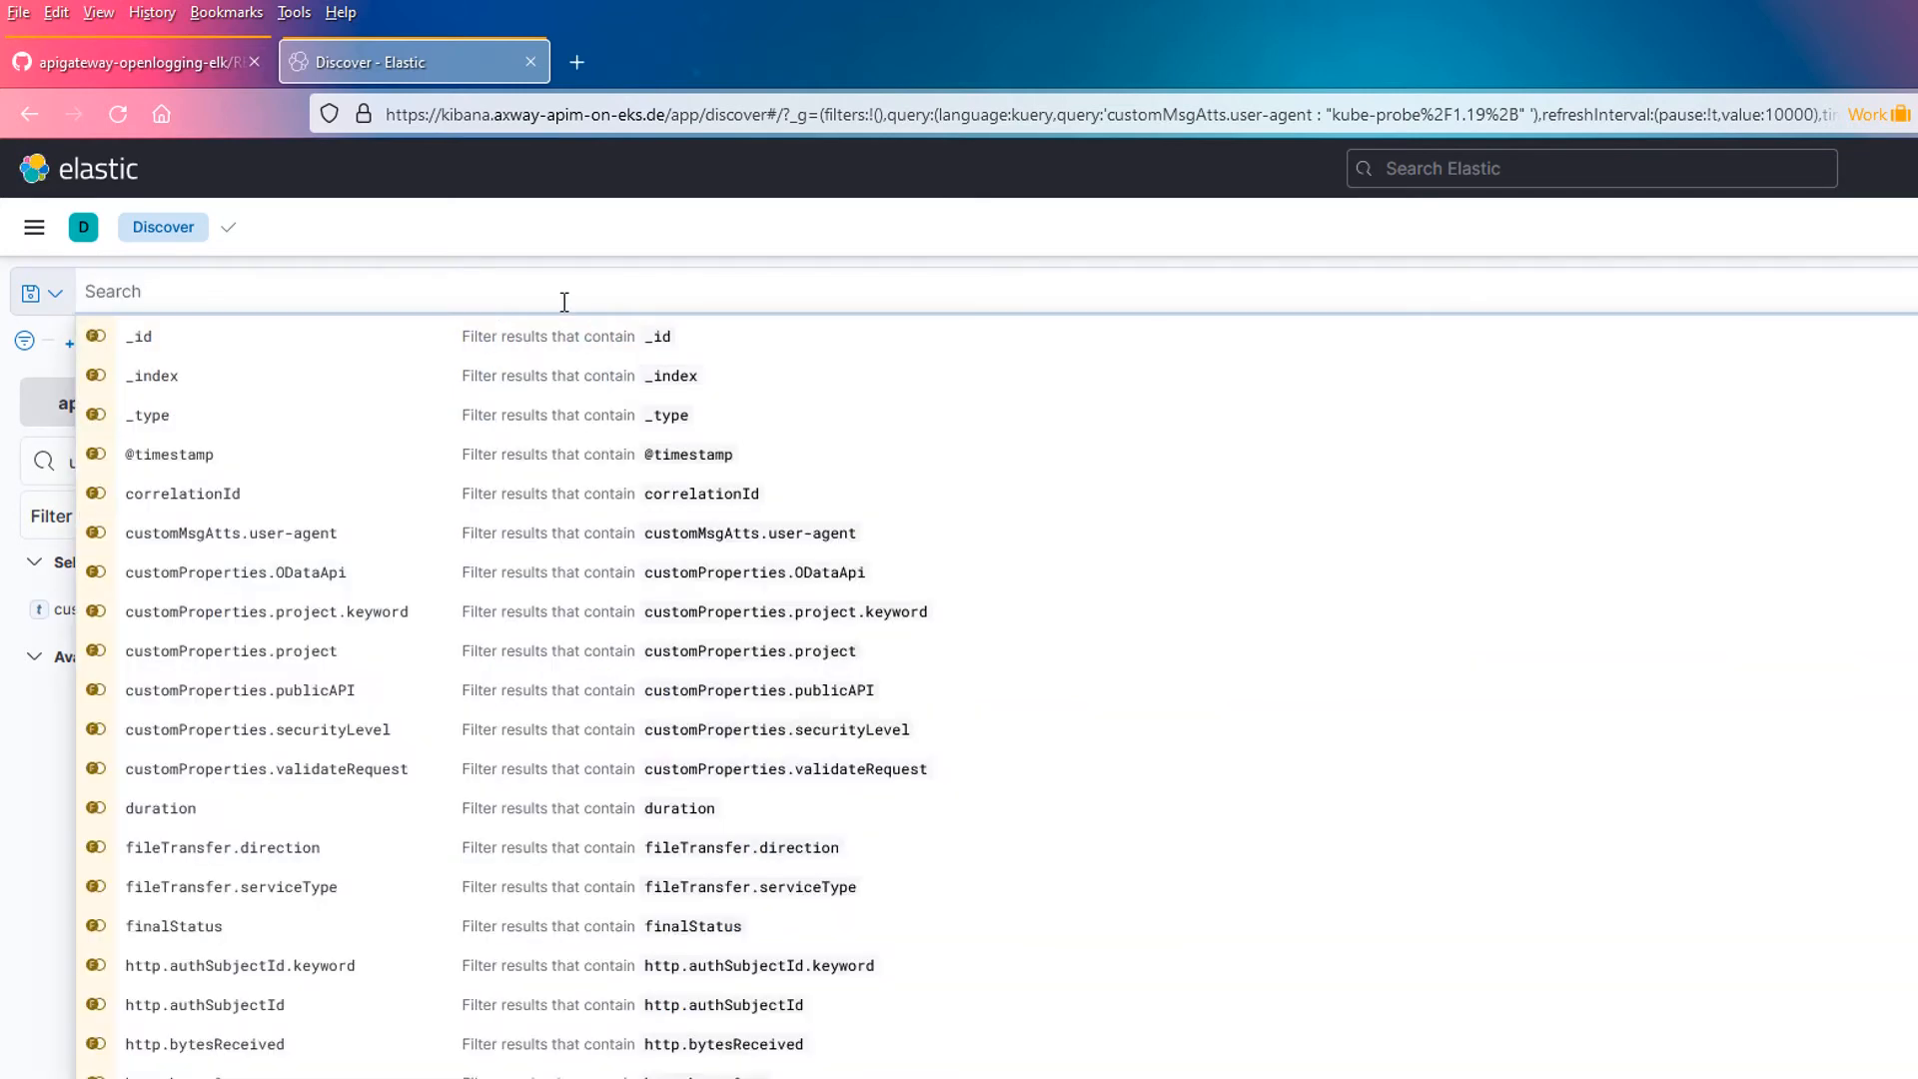
Step: Send the greet API request with username=4324 from Postman and from a new browser tab to generate traffic
{"action": "key", "text": "alt+Tab"}
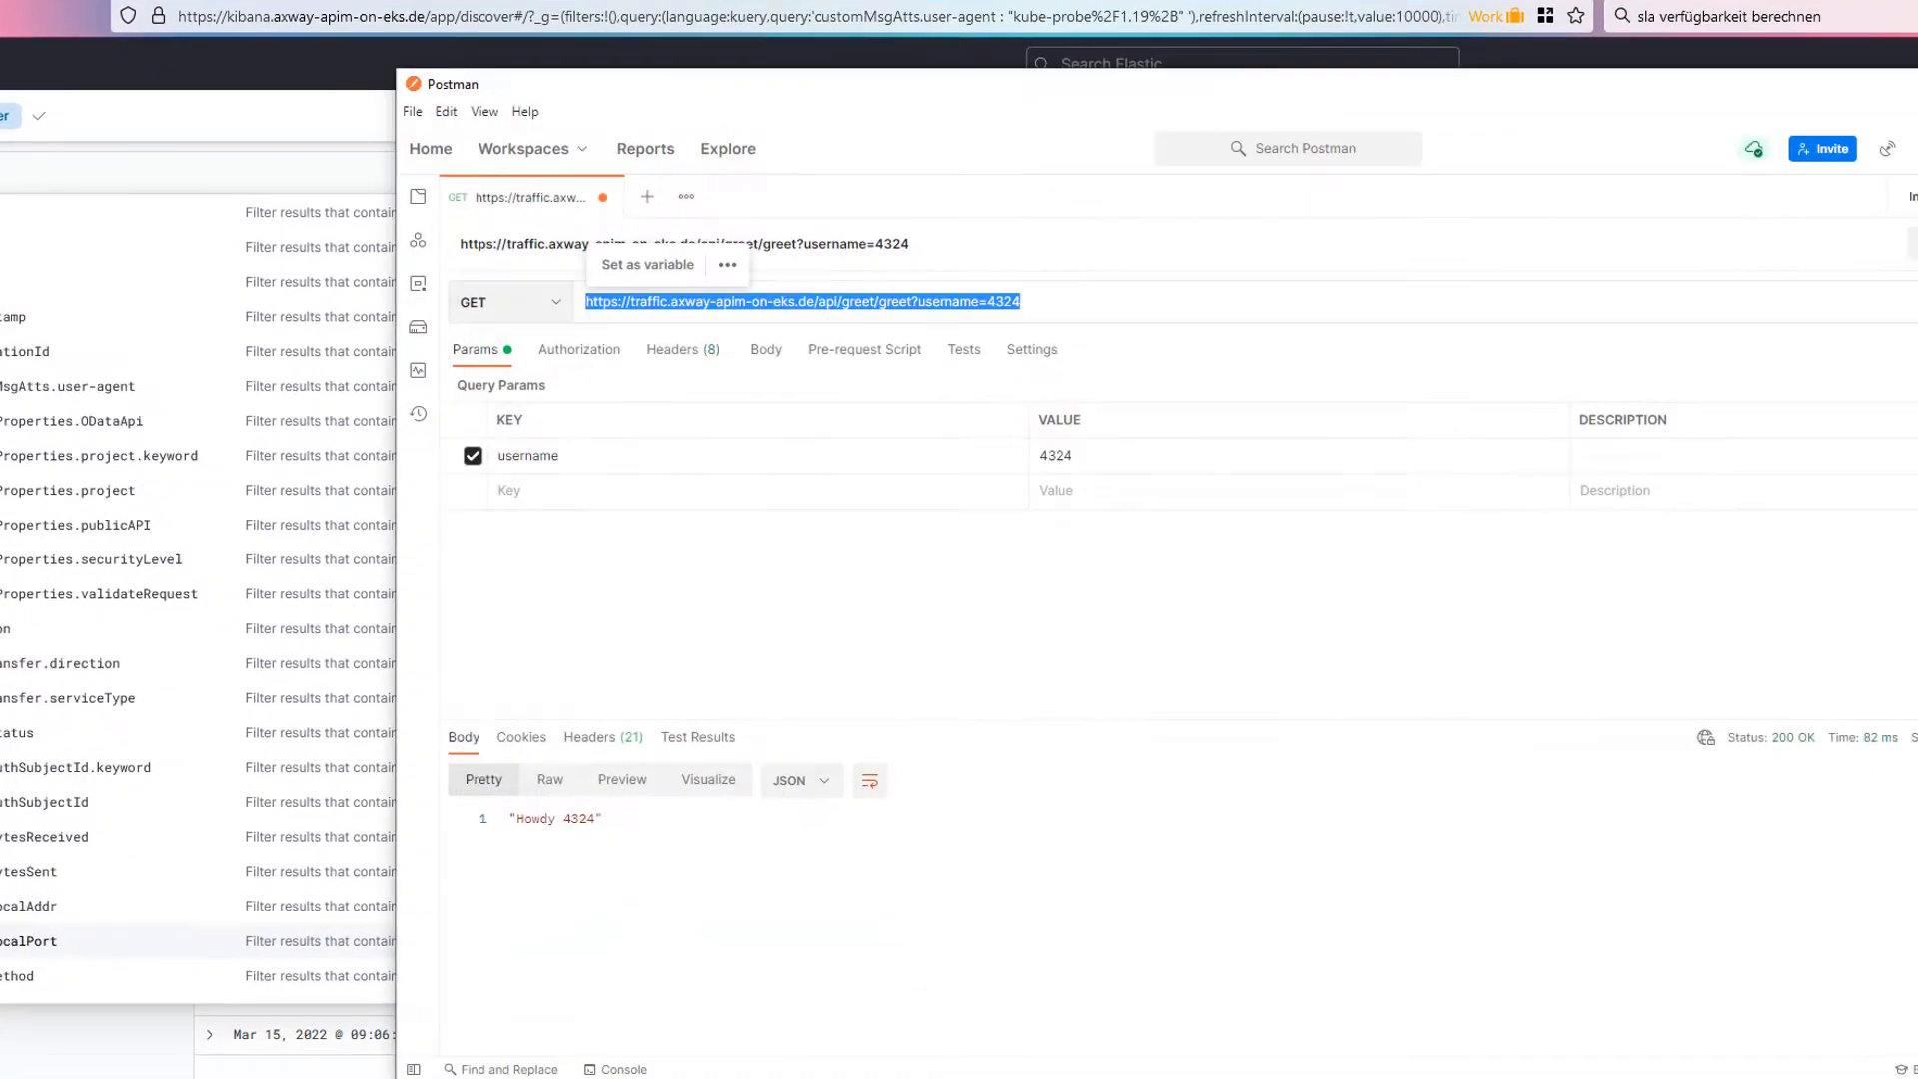
{"action": "left_click", "coordinate": [1788, 224]}
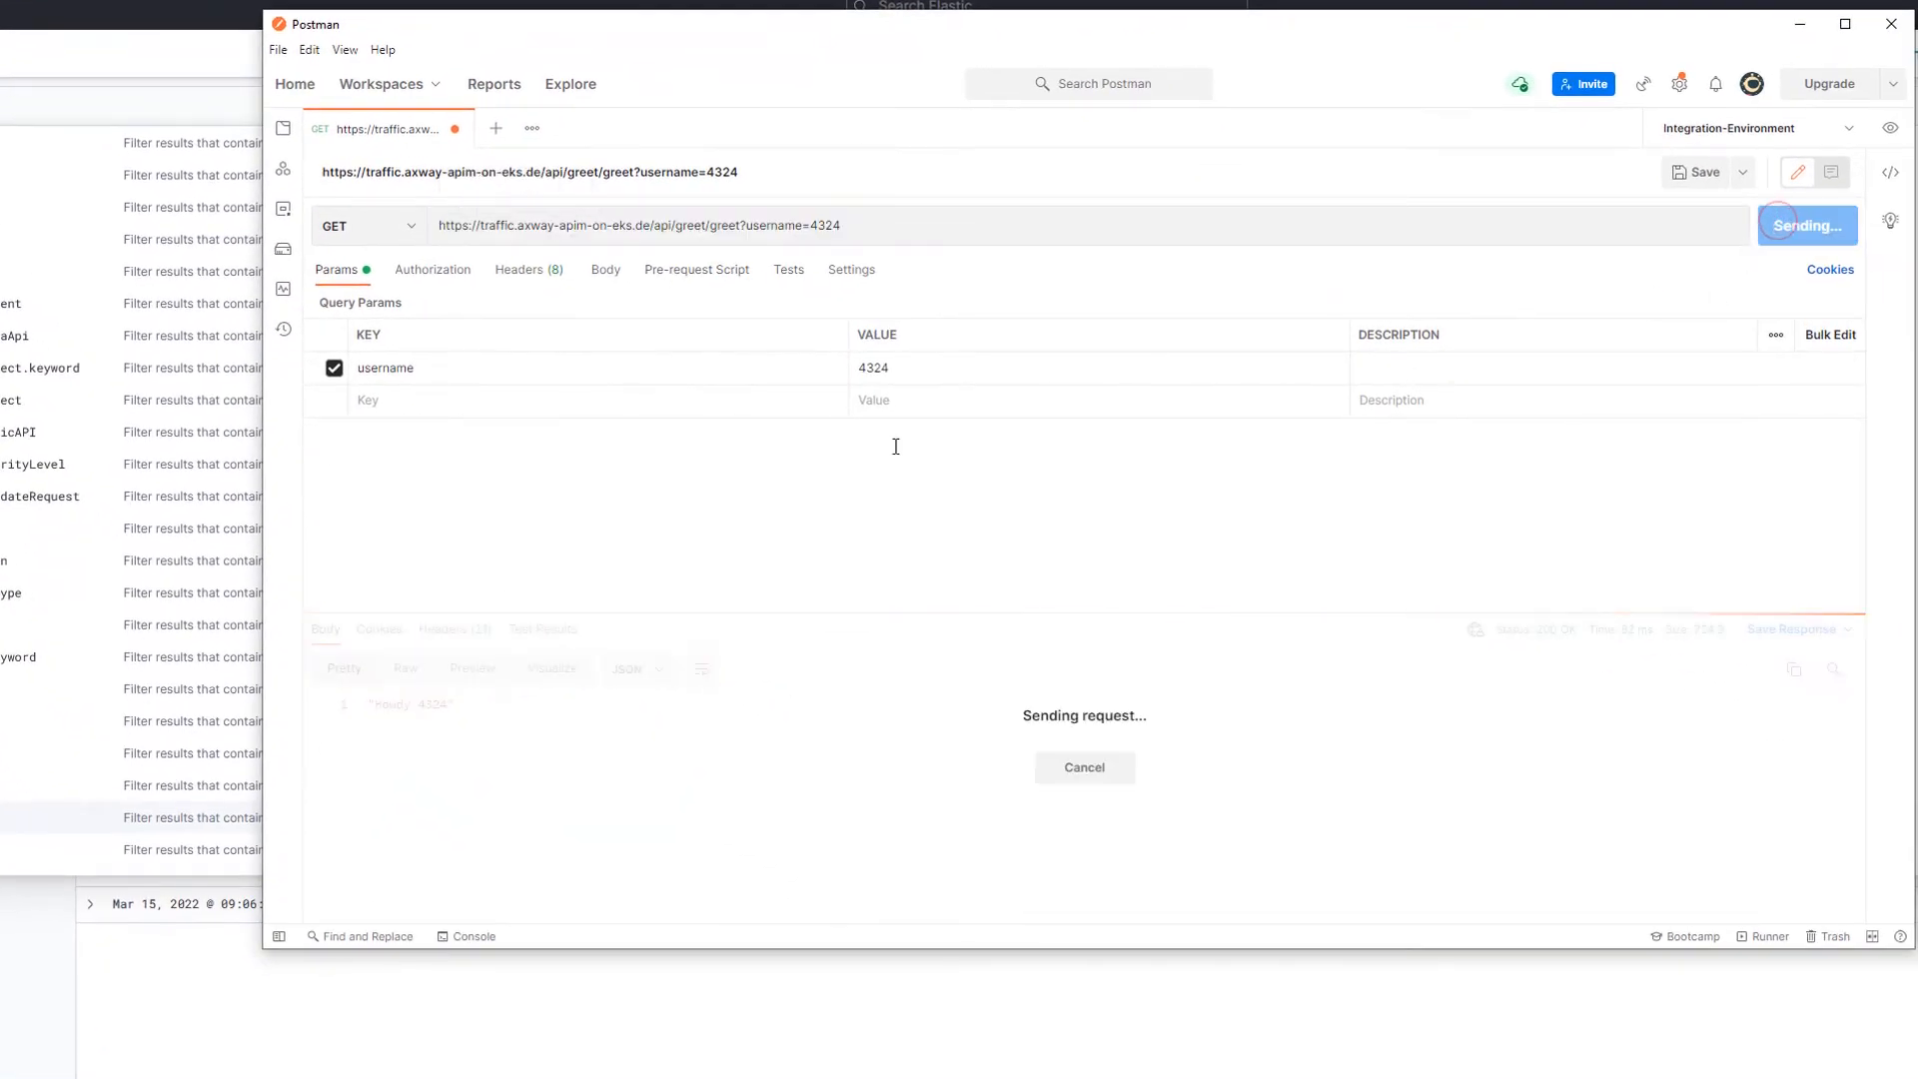
{"action": "left_click", "coordinate": [1787, 225]}
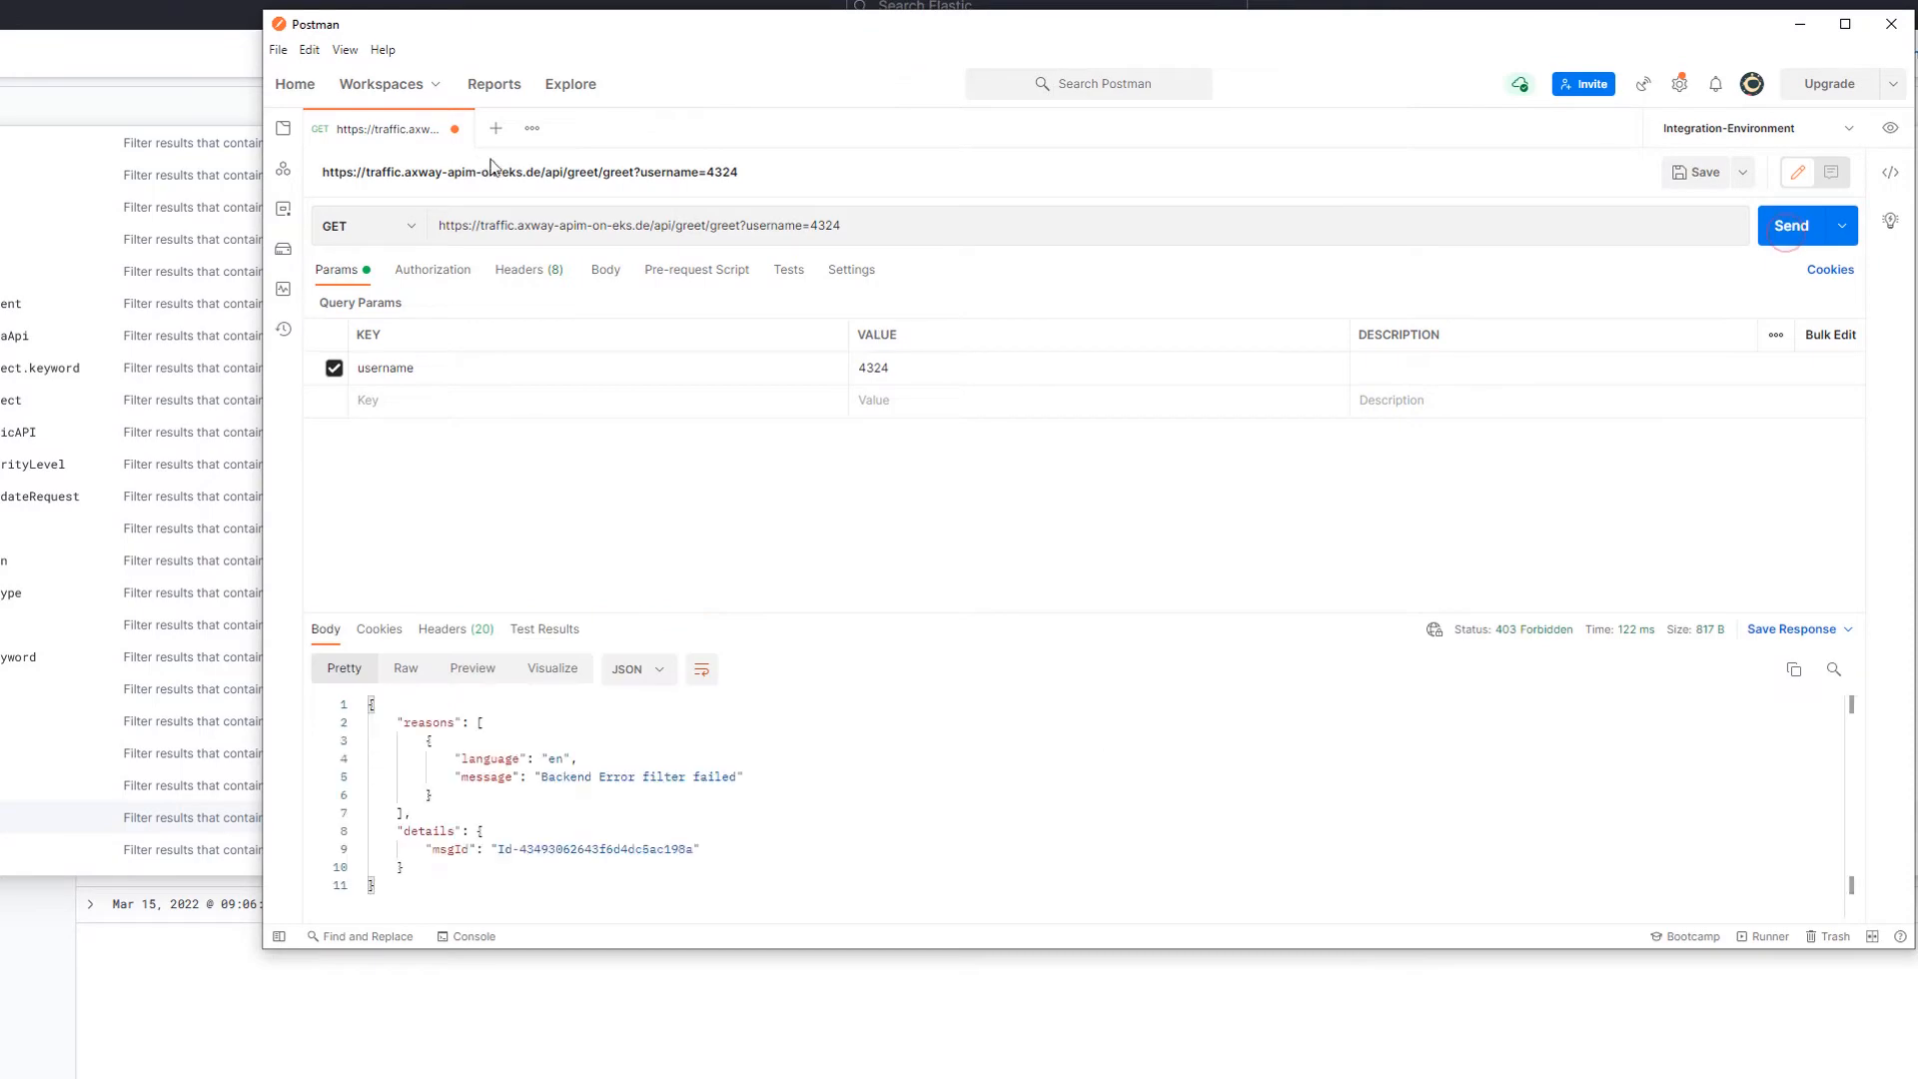
{"action": "left_click", "coordinate": [705, 225]}
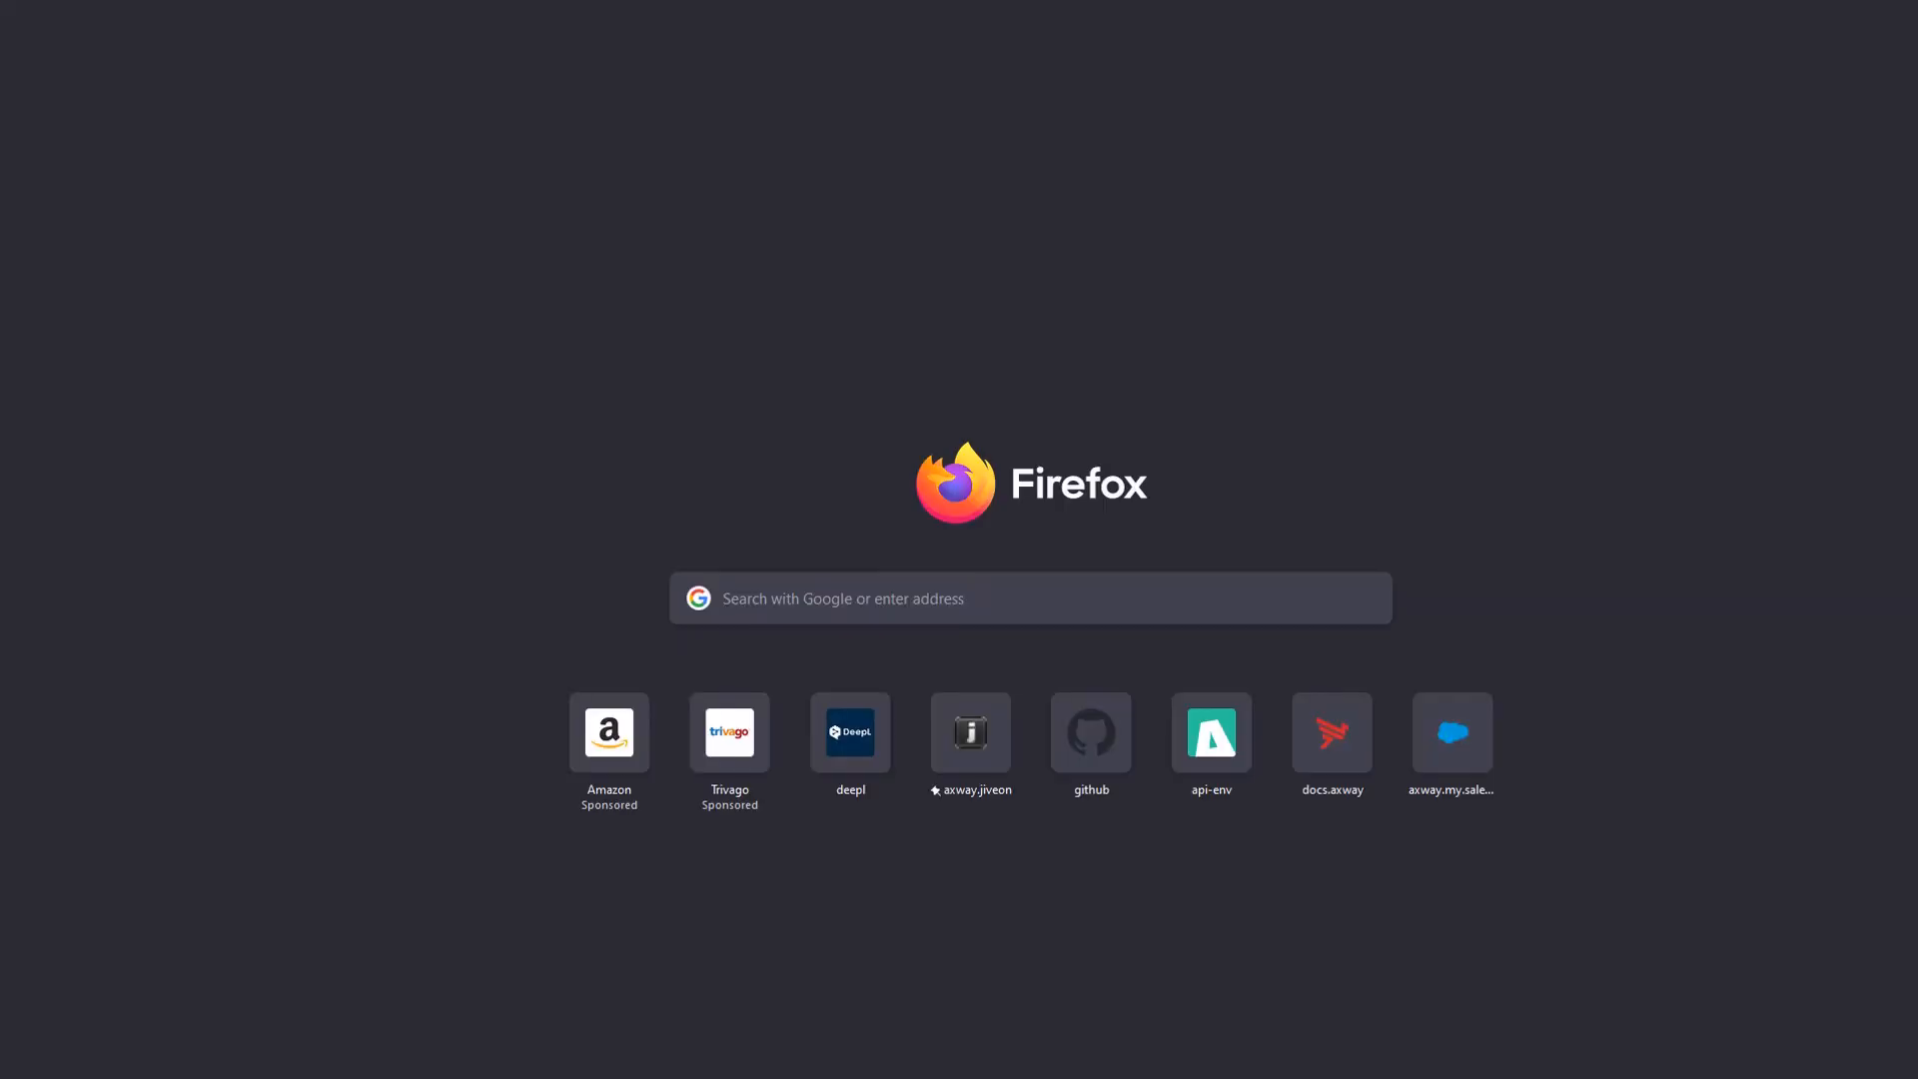
{"action": "type", "text": "https://traffic.axway-apim-on-eks.de/api/greet/greet?username=4324"}
{"action": "key", "text": "Return"}
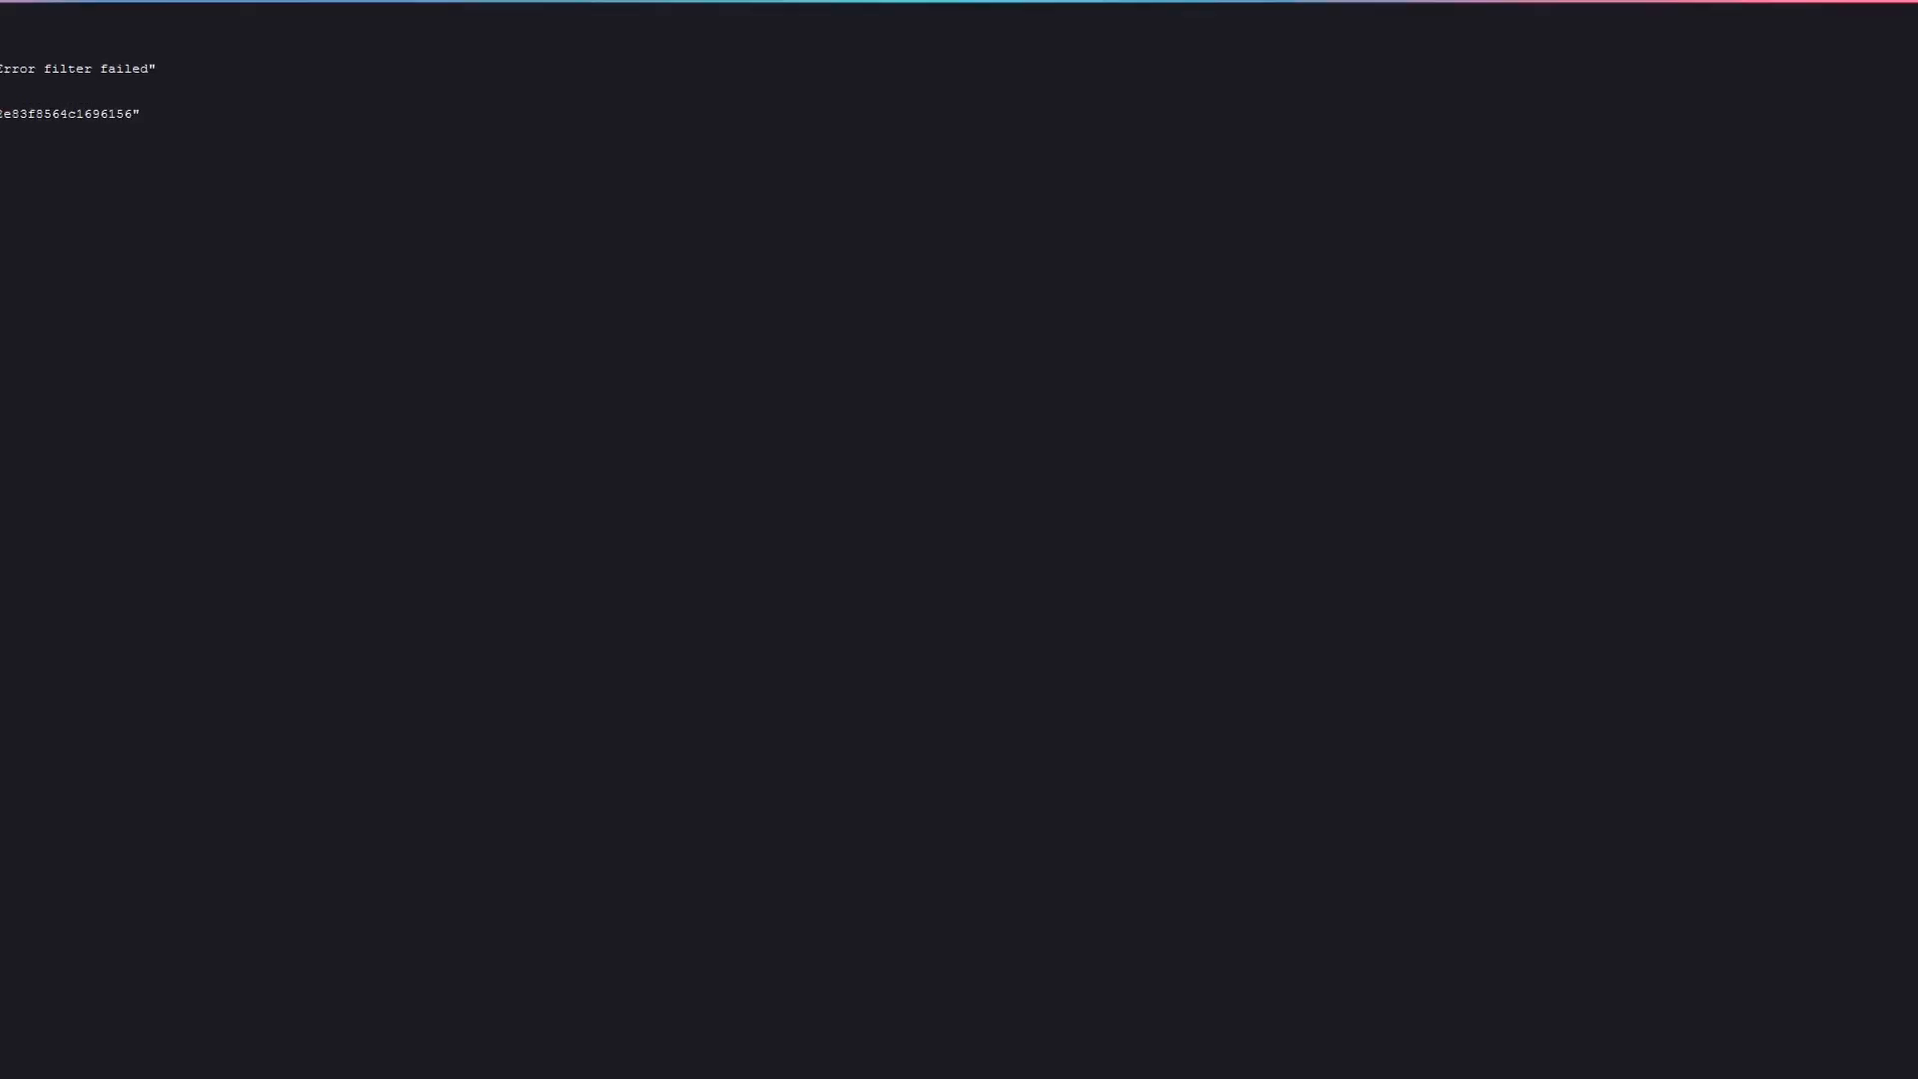
{"action": "left_click", "coordinate": [73, 81]}
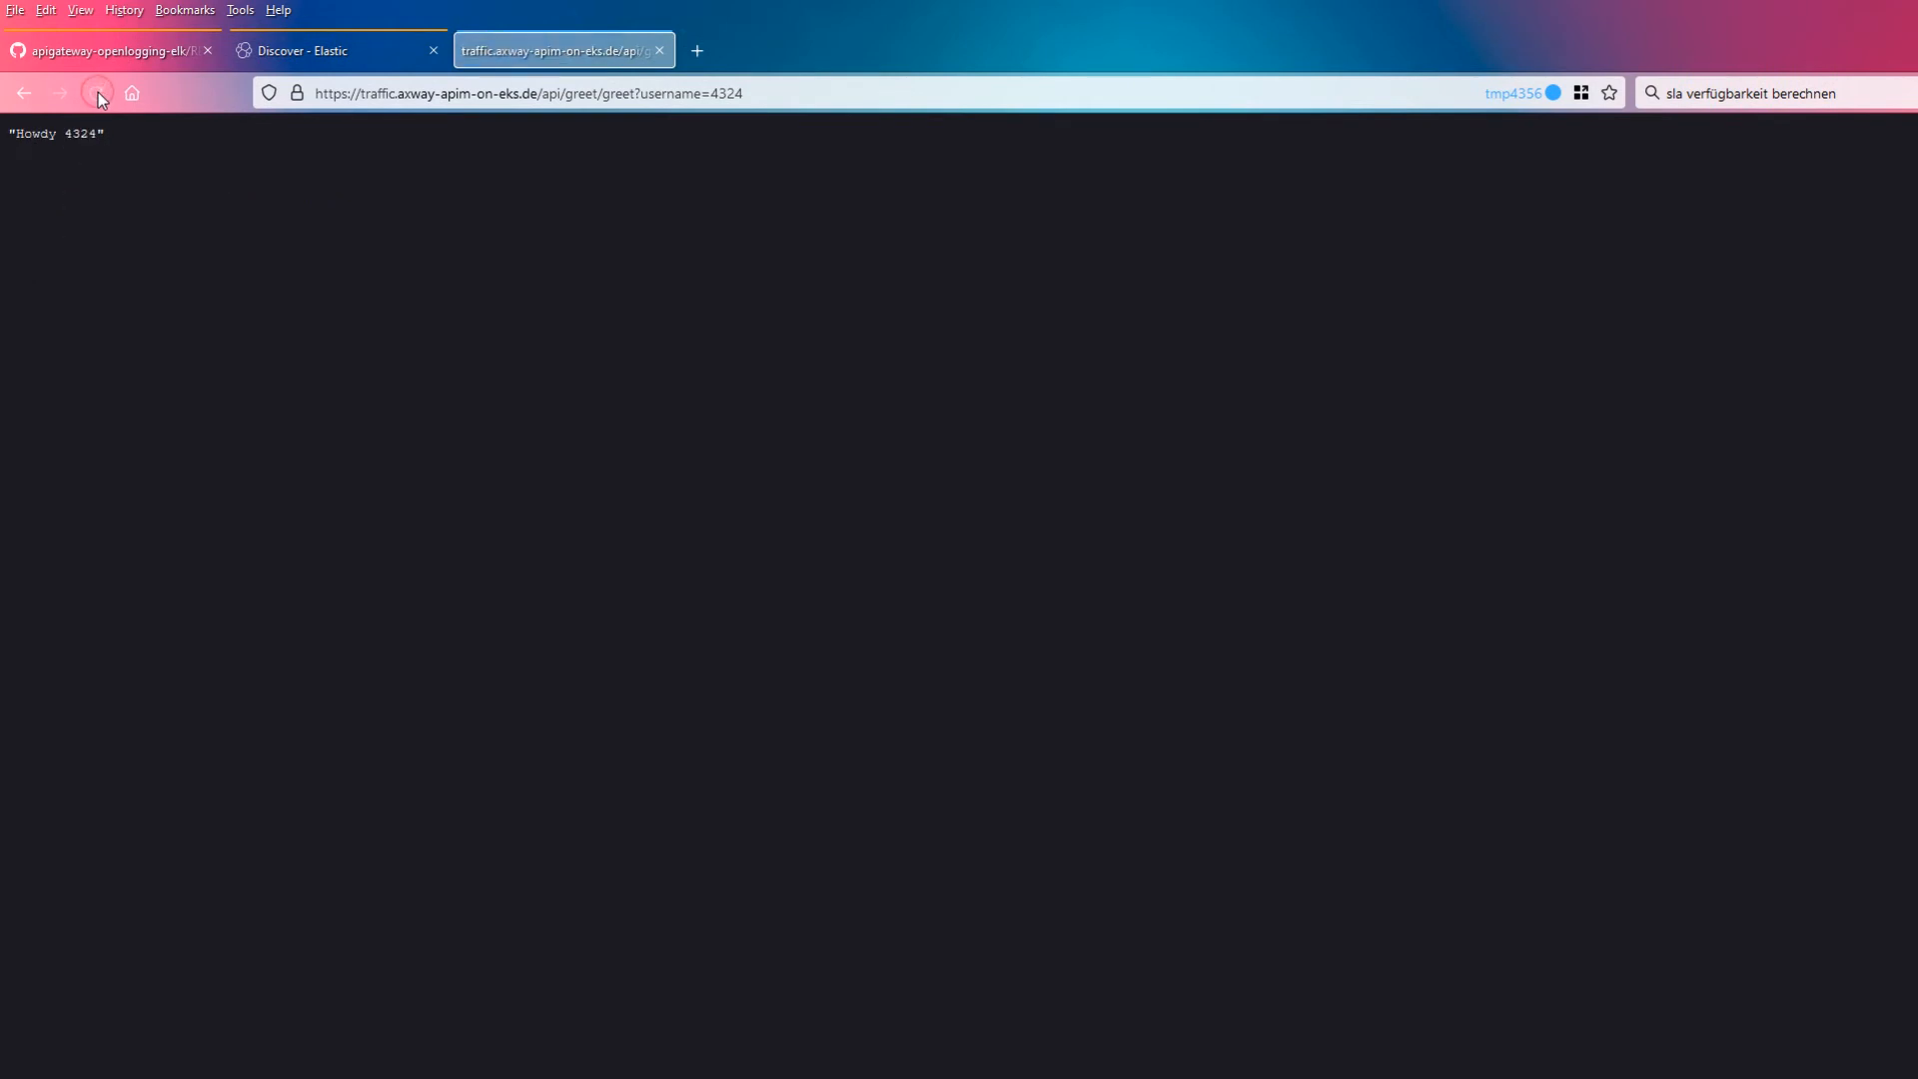
{"action": "left_click", "coordinate": [99, 92]}
Step: Inspect the suggested values for customMsgAtts.user-agent in the Discover query bar
{"action": "left_click", "coordinate": [301, 50]}
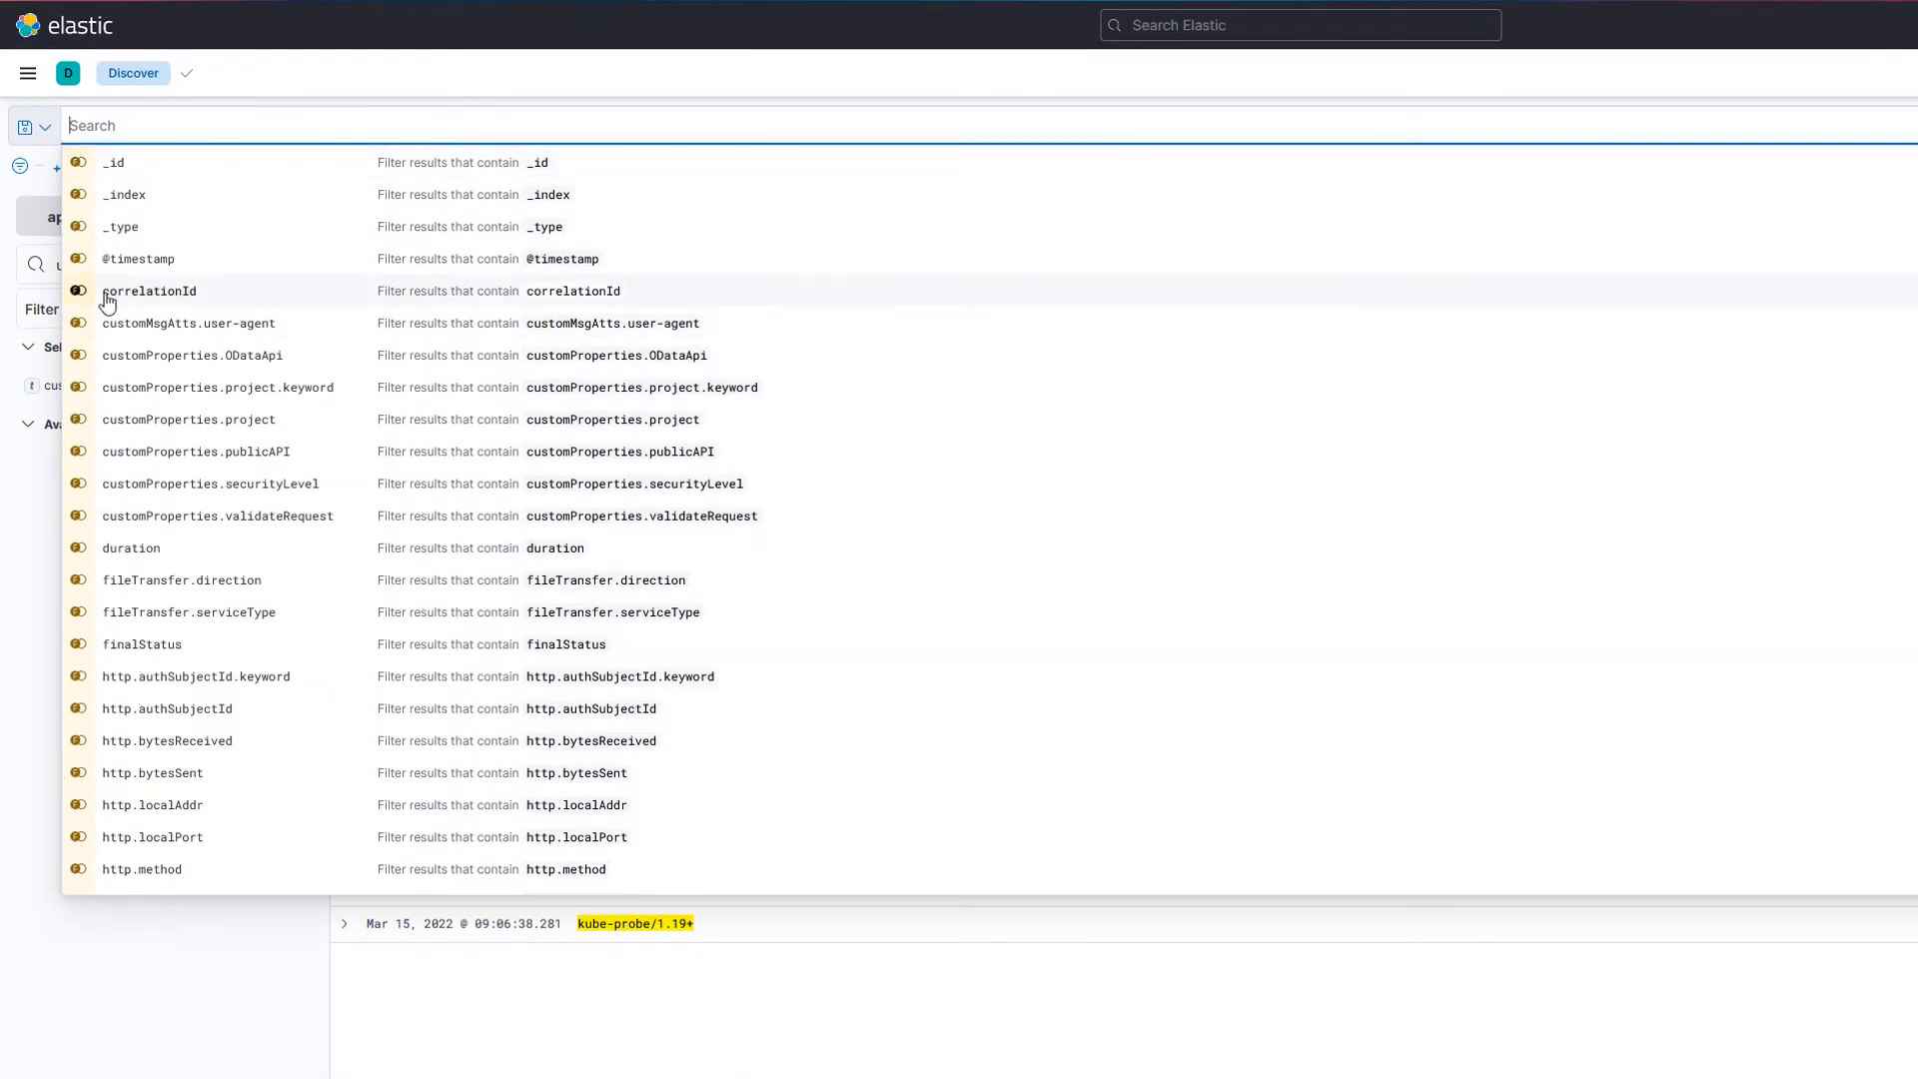
{"action": "type", "text": "user-"}
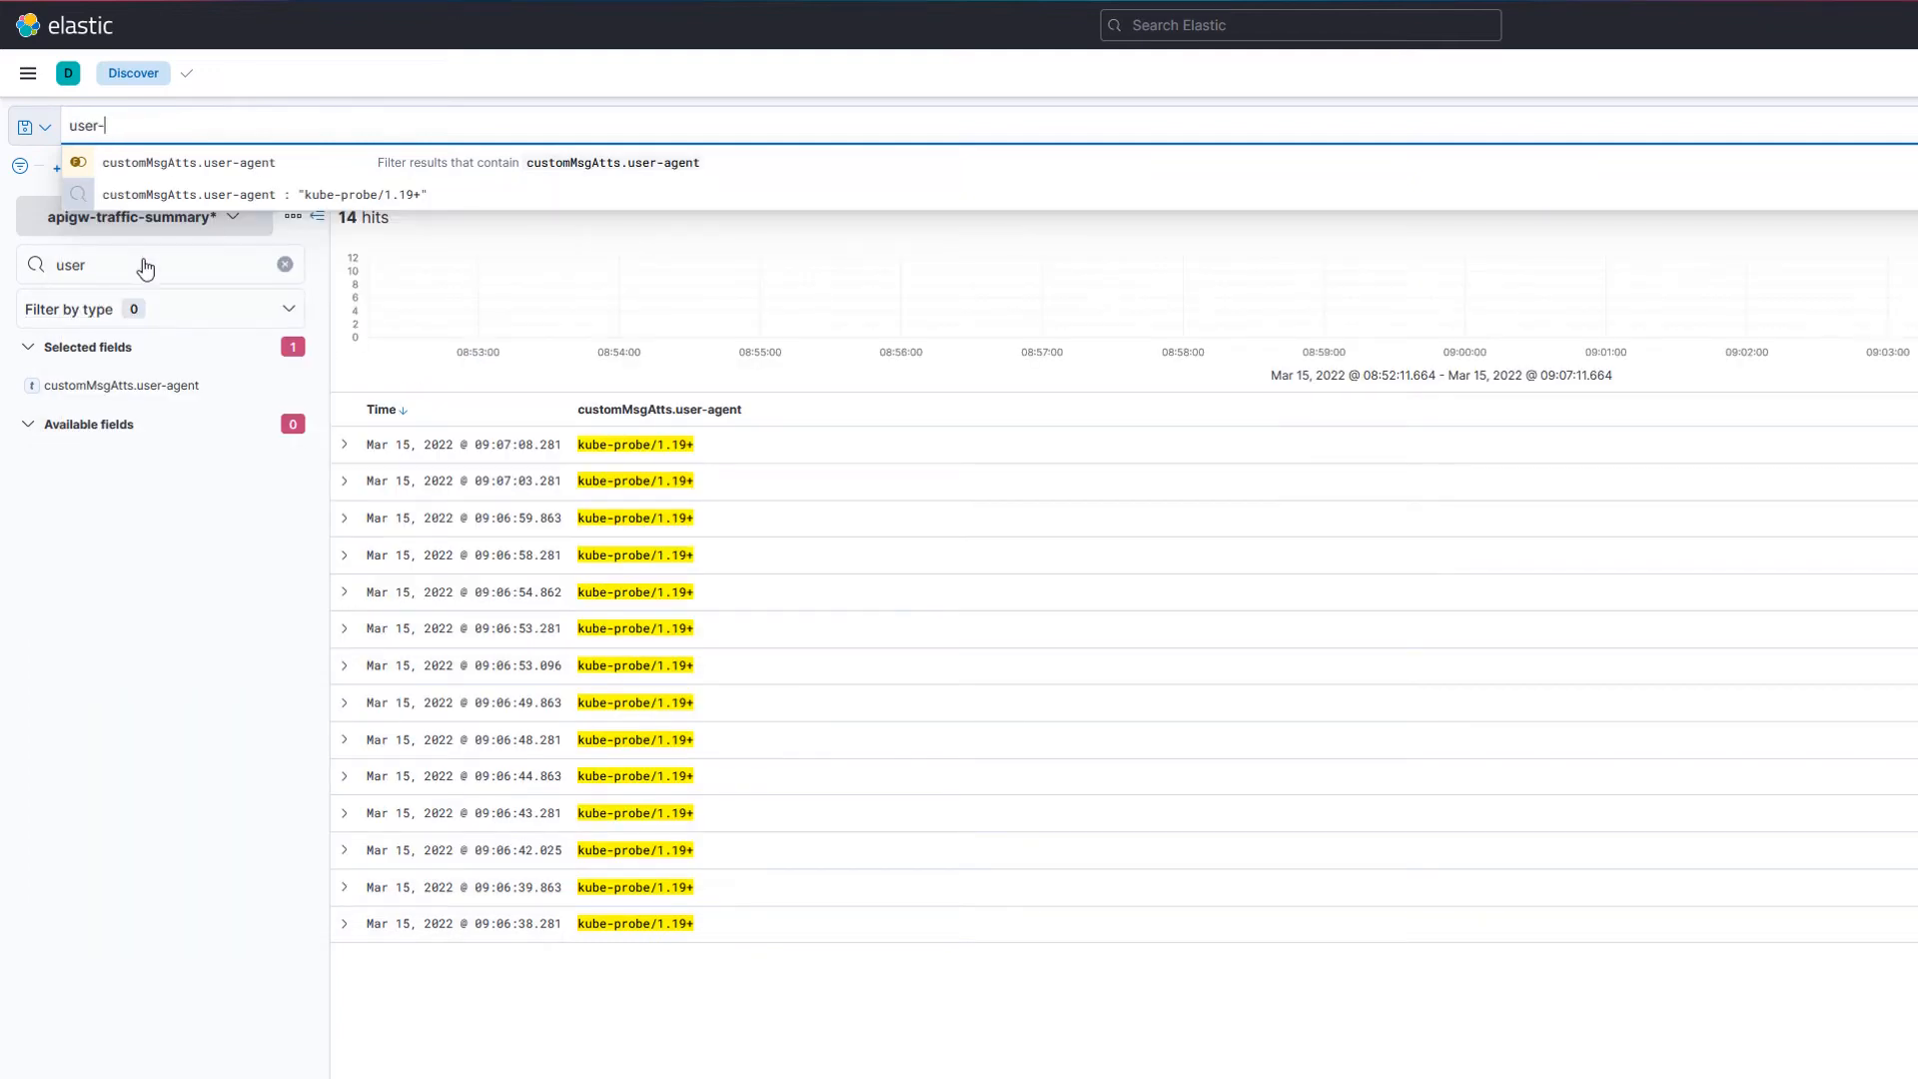
{"action": "left_click", "coordinate": [196, 164]}
{"action": "type", "text": ":"}
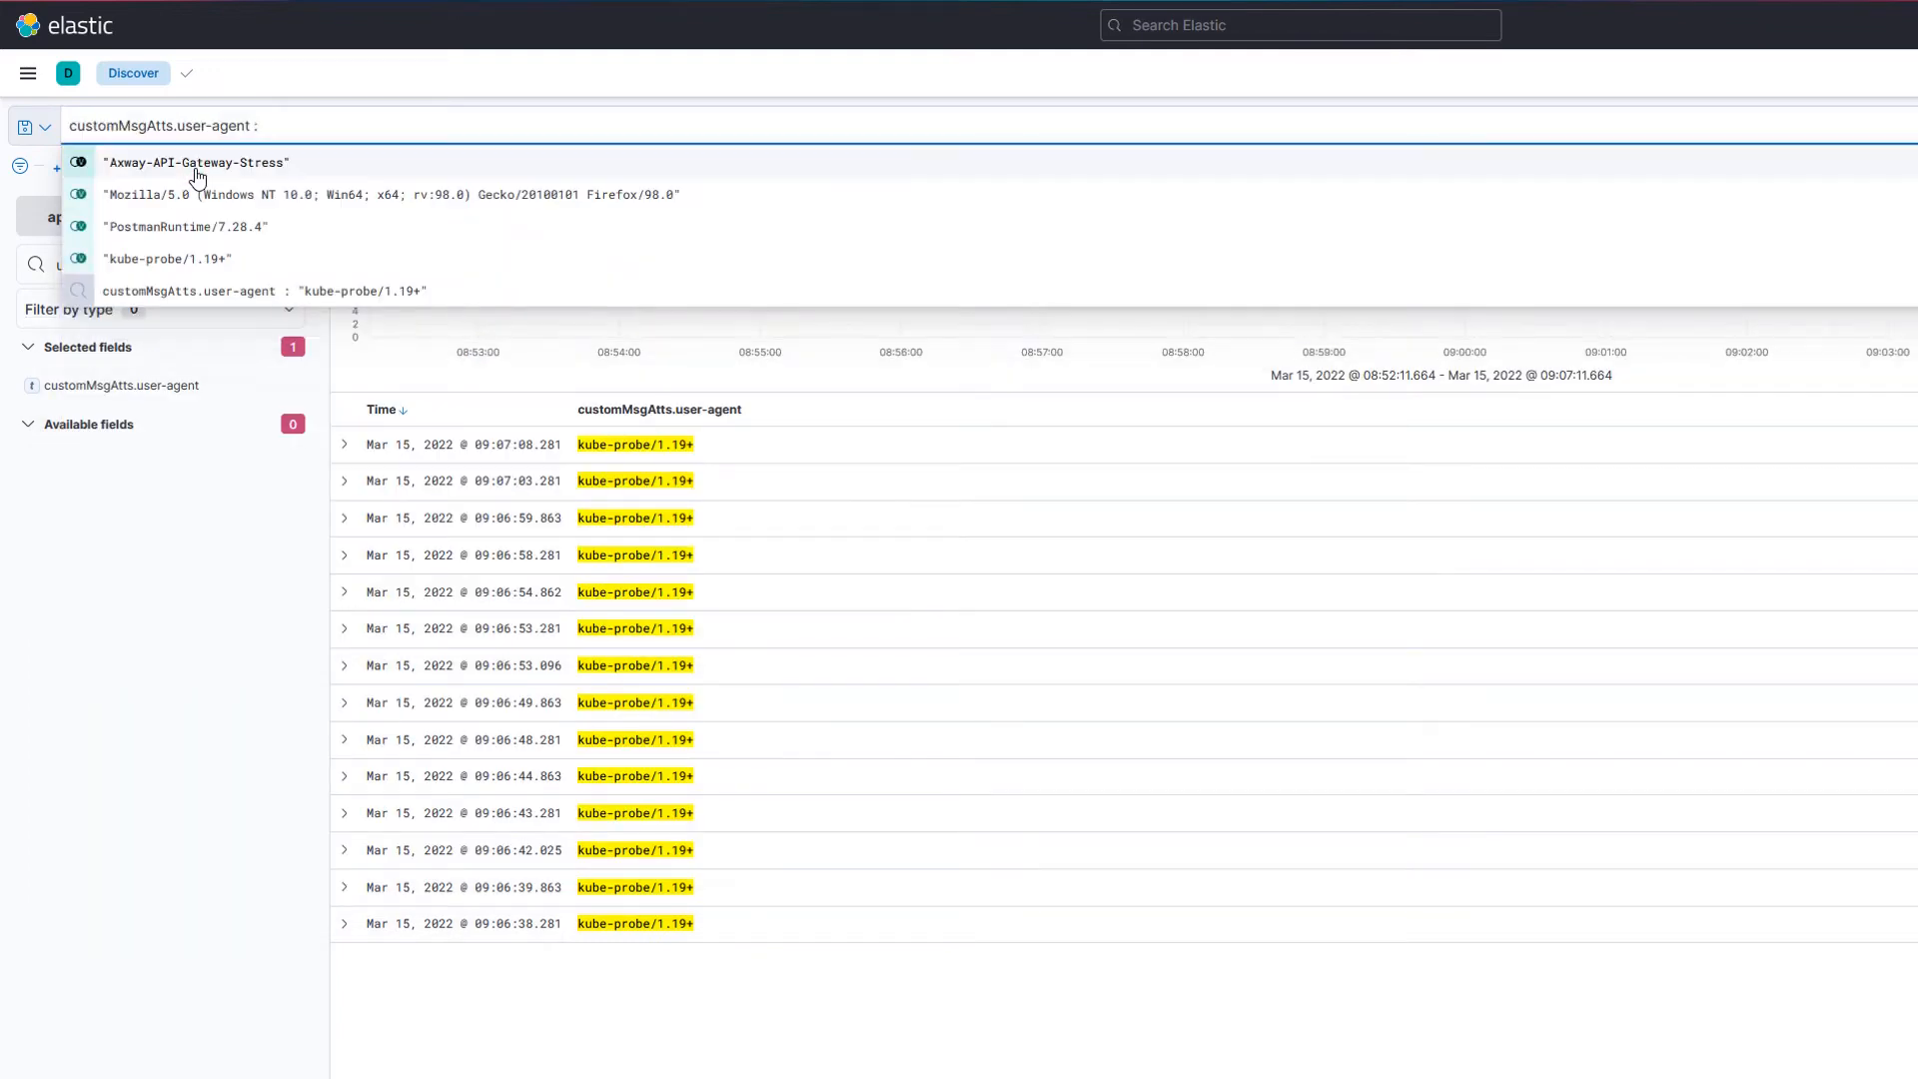
{"action": "left_click", "coordinate": [170, 614]}
Step: Create a Lens visualization from the Visualize Library and drop the customMsgAtts.user-agent field onto the workspace
{"action": "left_click", "coordinate": [20, 80]}
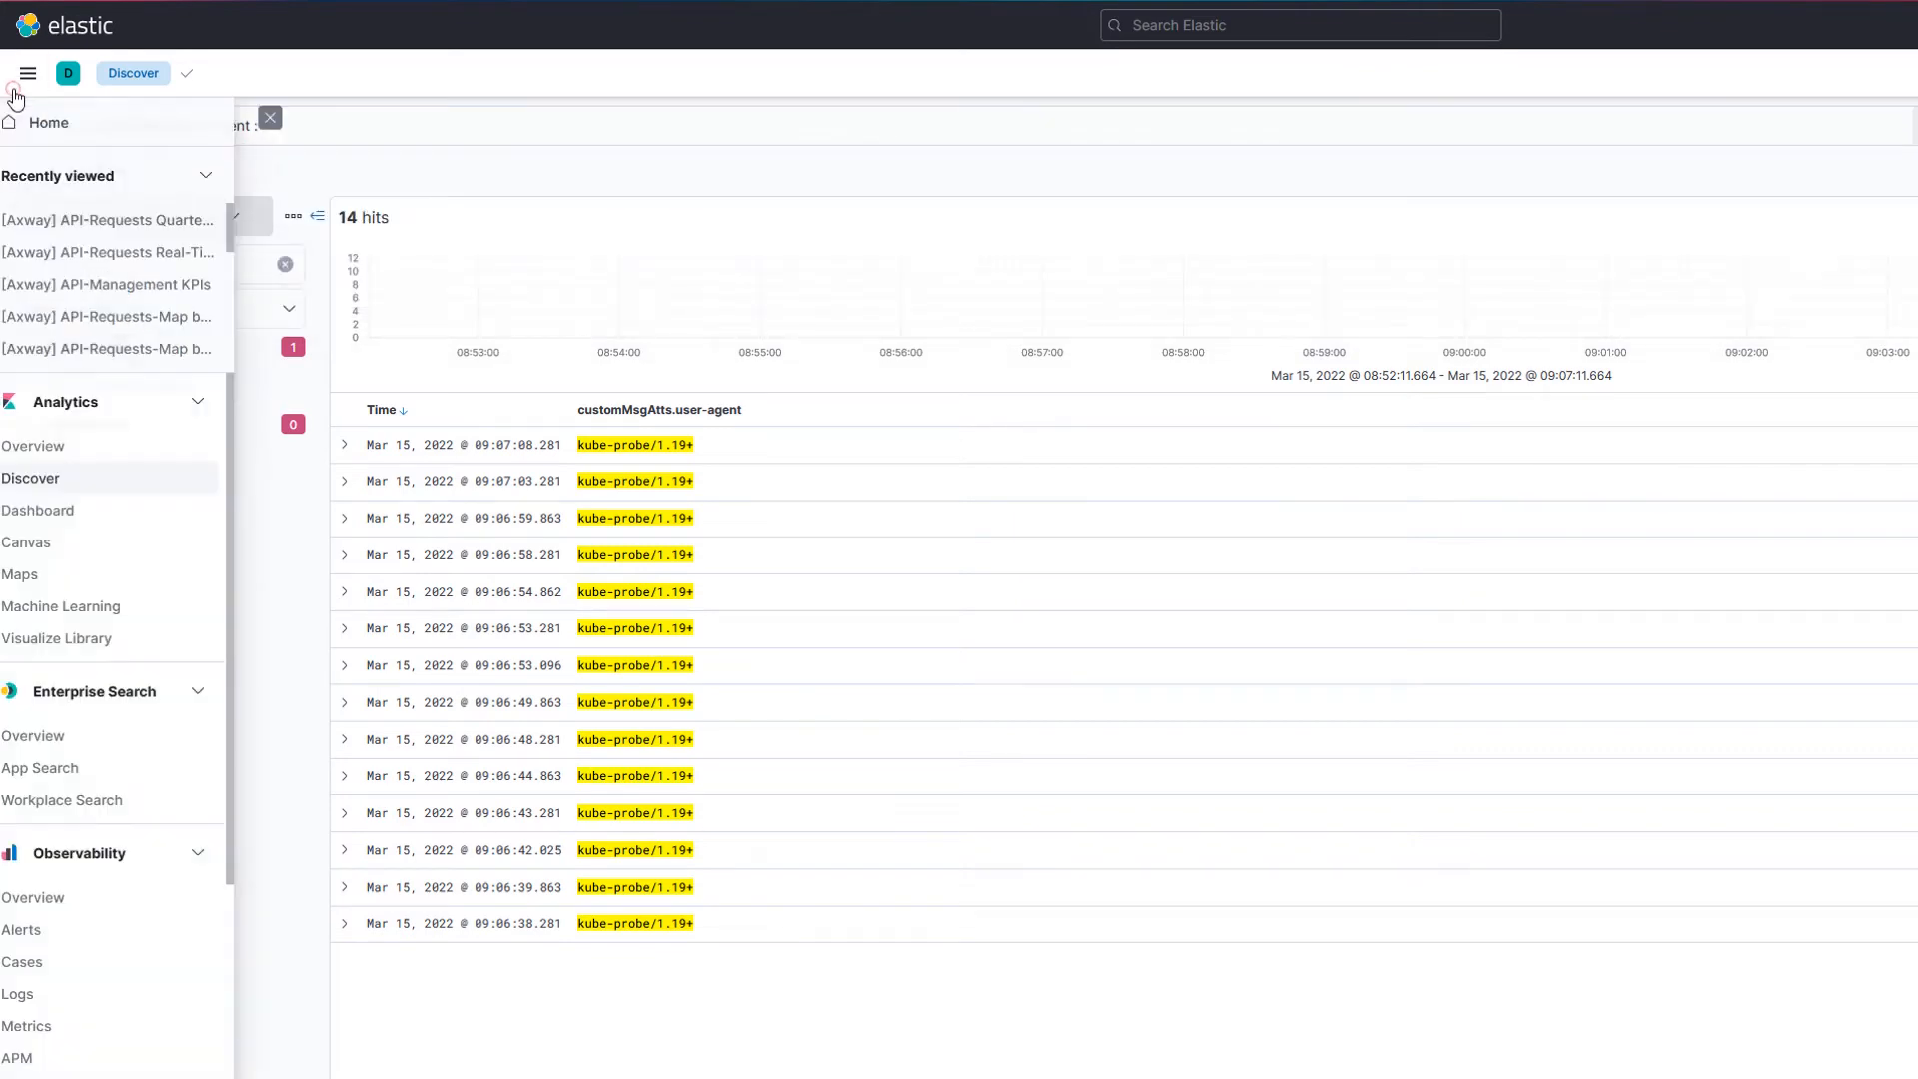
{"action": "left_click", "coordinate": [72, 644]}
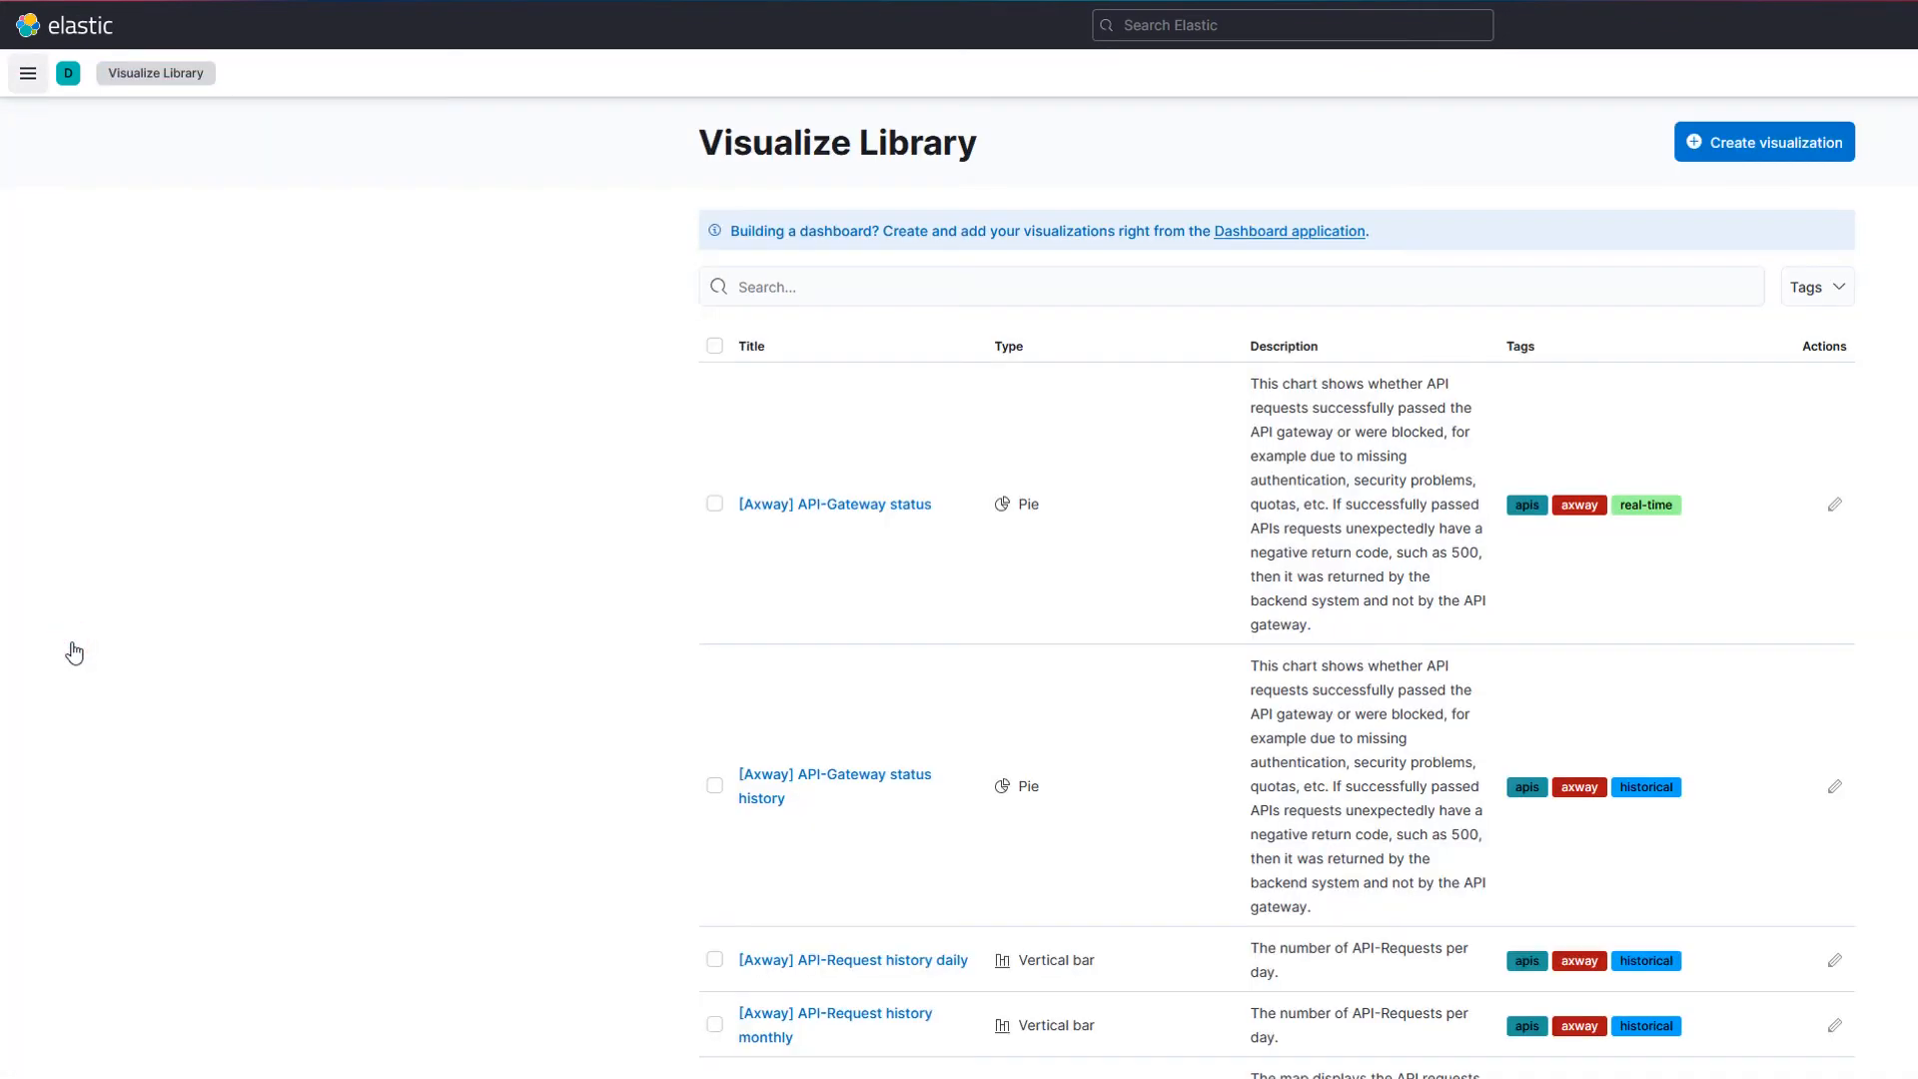
{"action": "left_click", "coordinate": [1774, 143]}
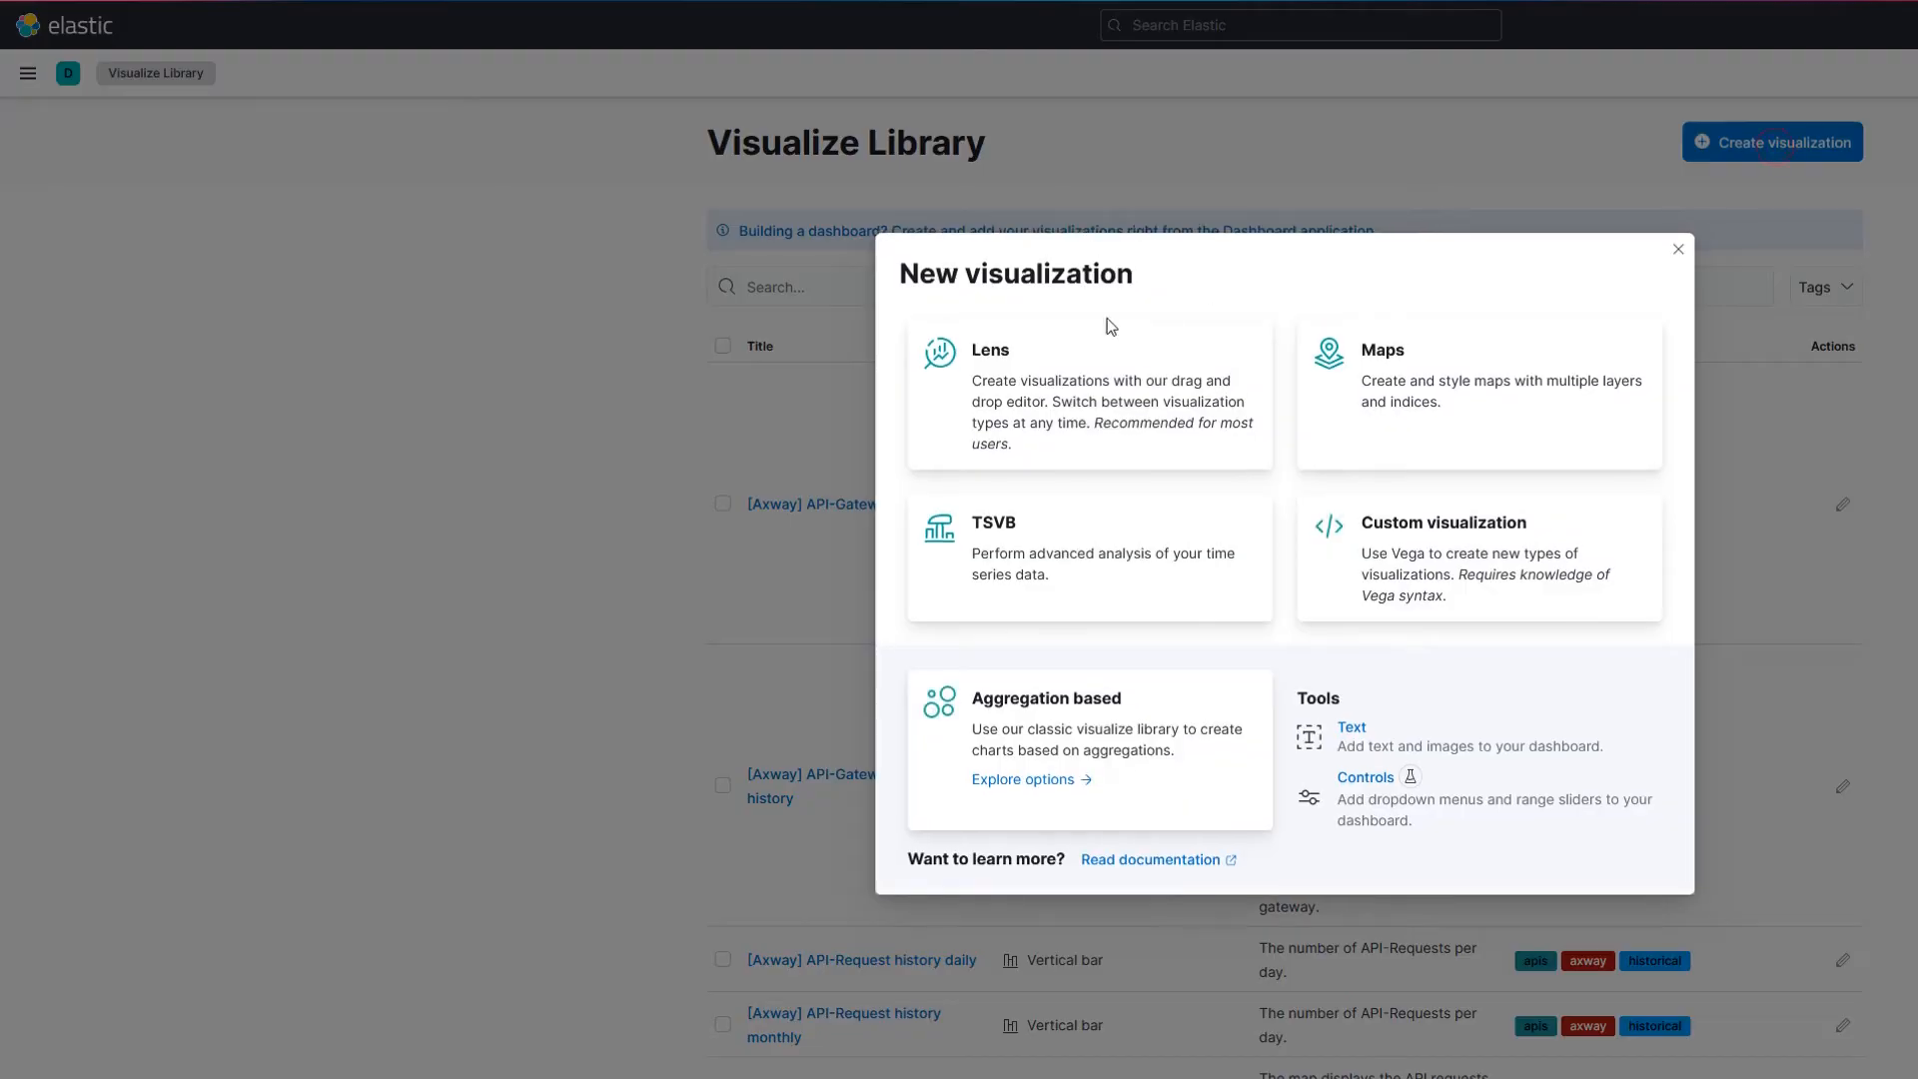
{"action": "left_click", "coordinate": [985, 400]}
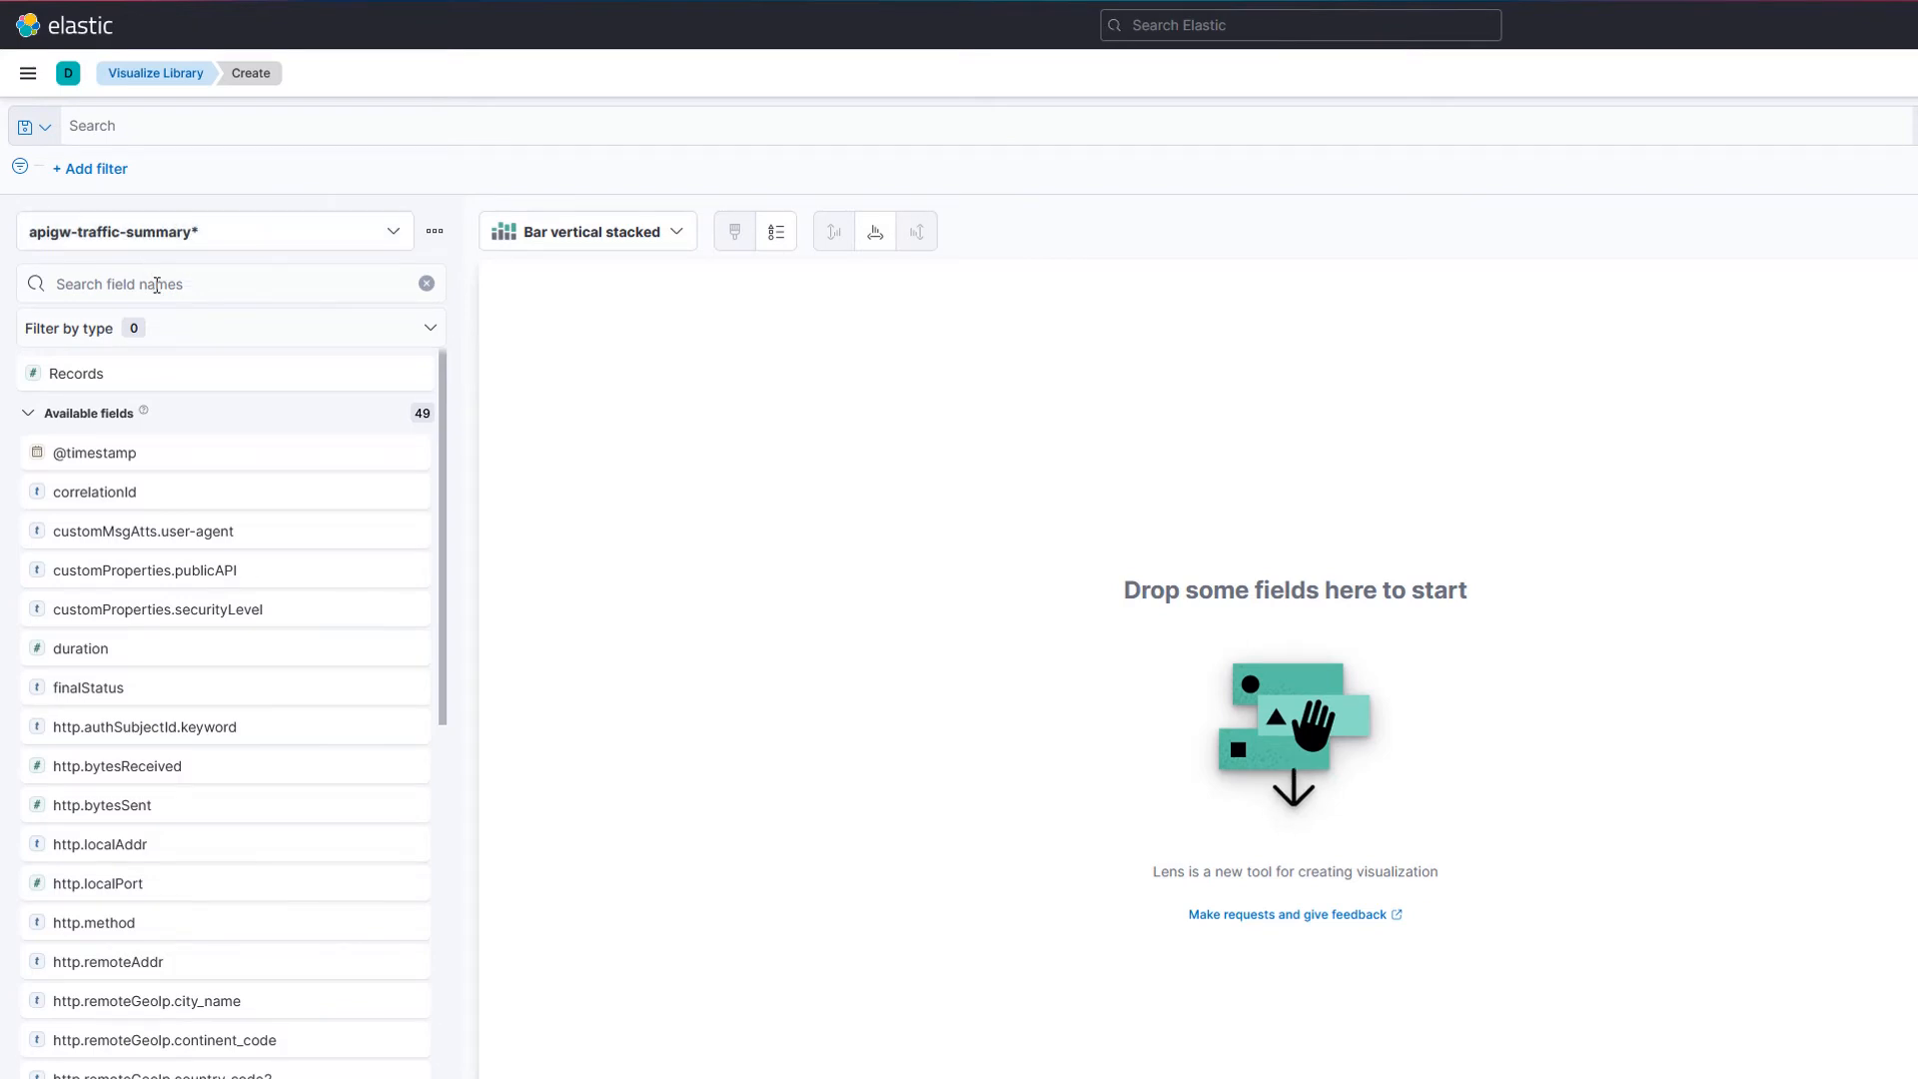
{"action": "left_click", "coordinate": [157, 284]}
{"action": "type", "text": "user"}
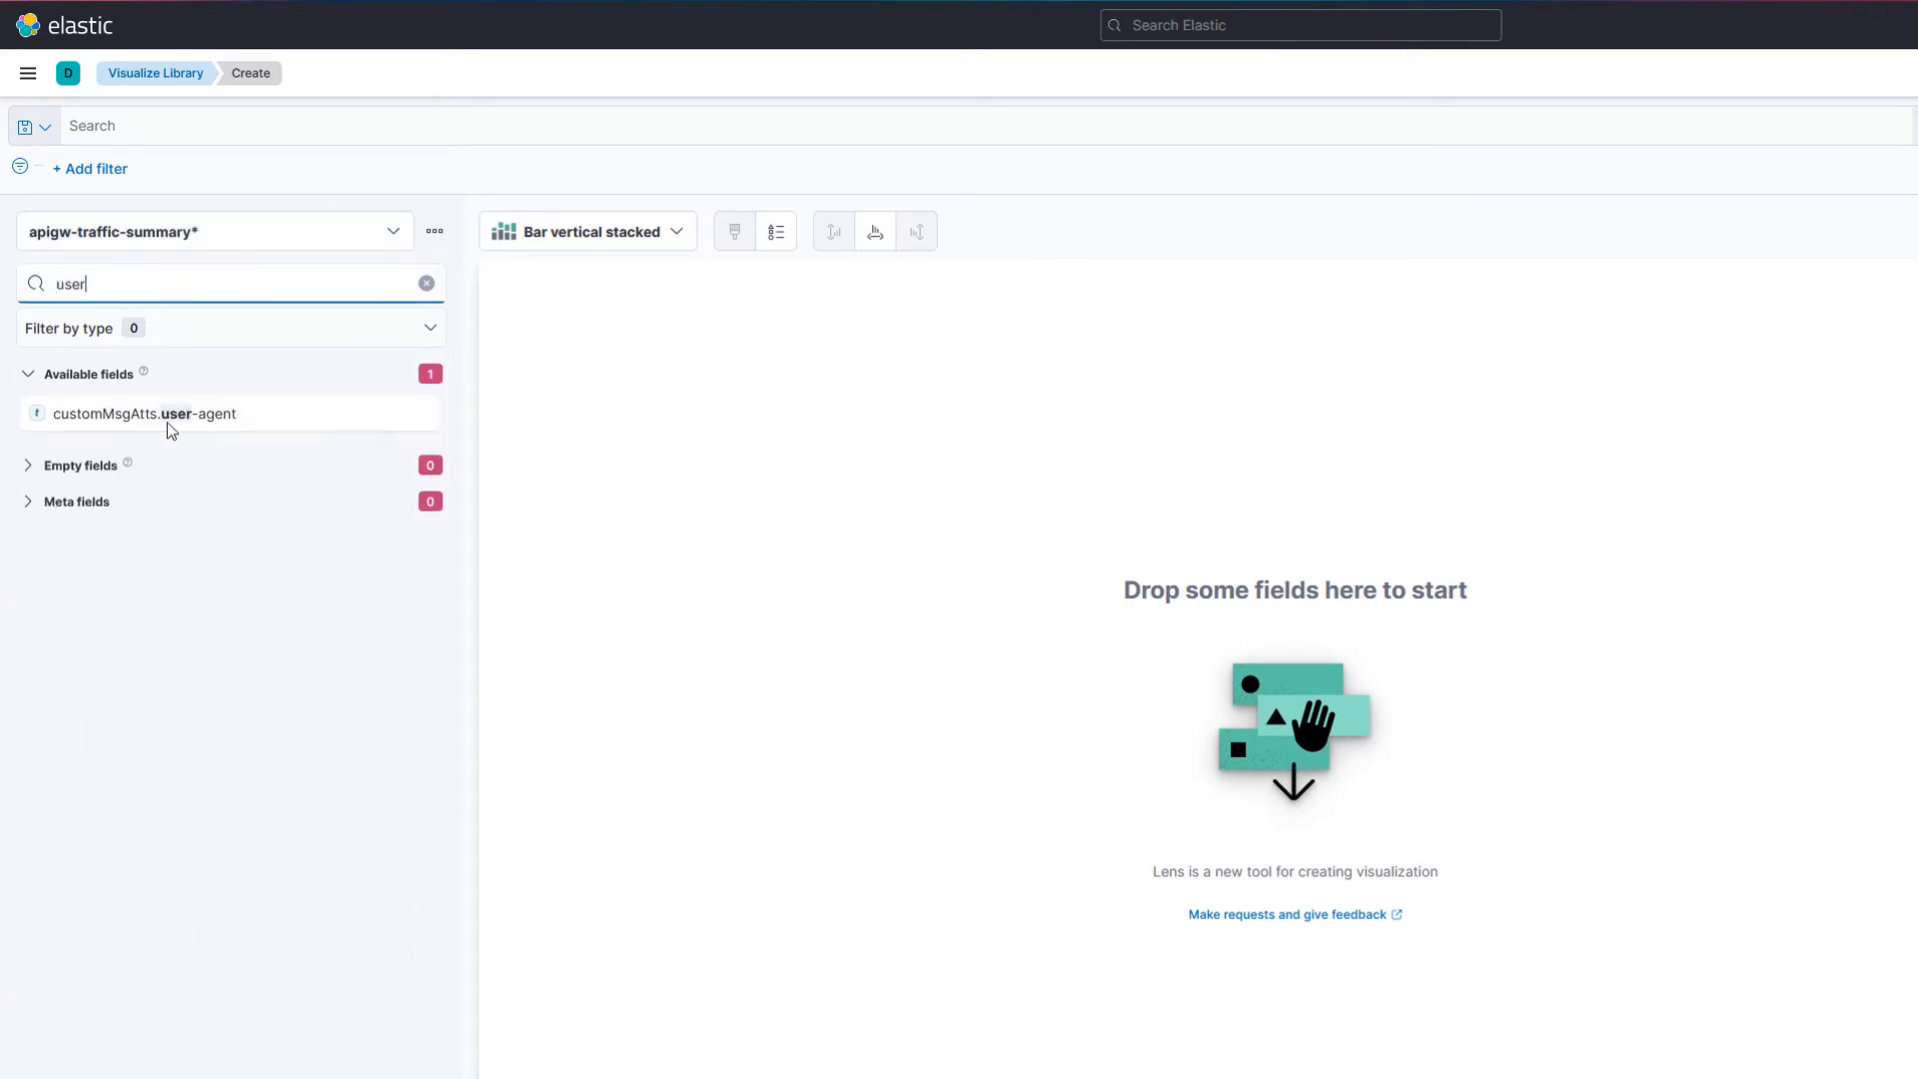
{"action": "left_click_drag", "start_coordinate": [170, 428], "coordinate": [1289, 680]}
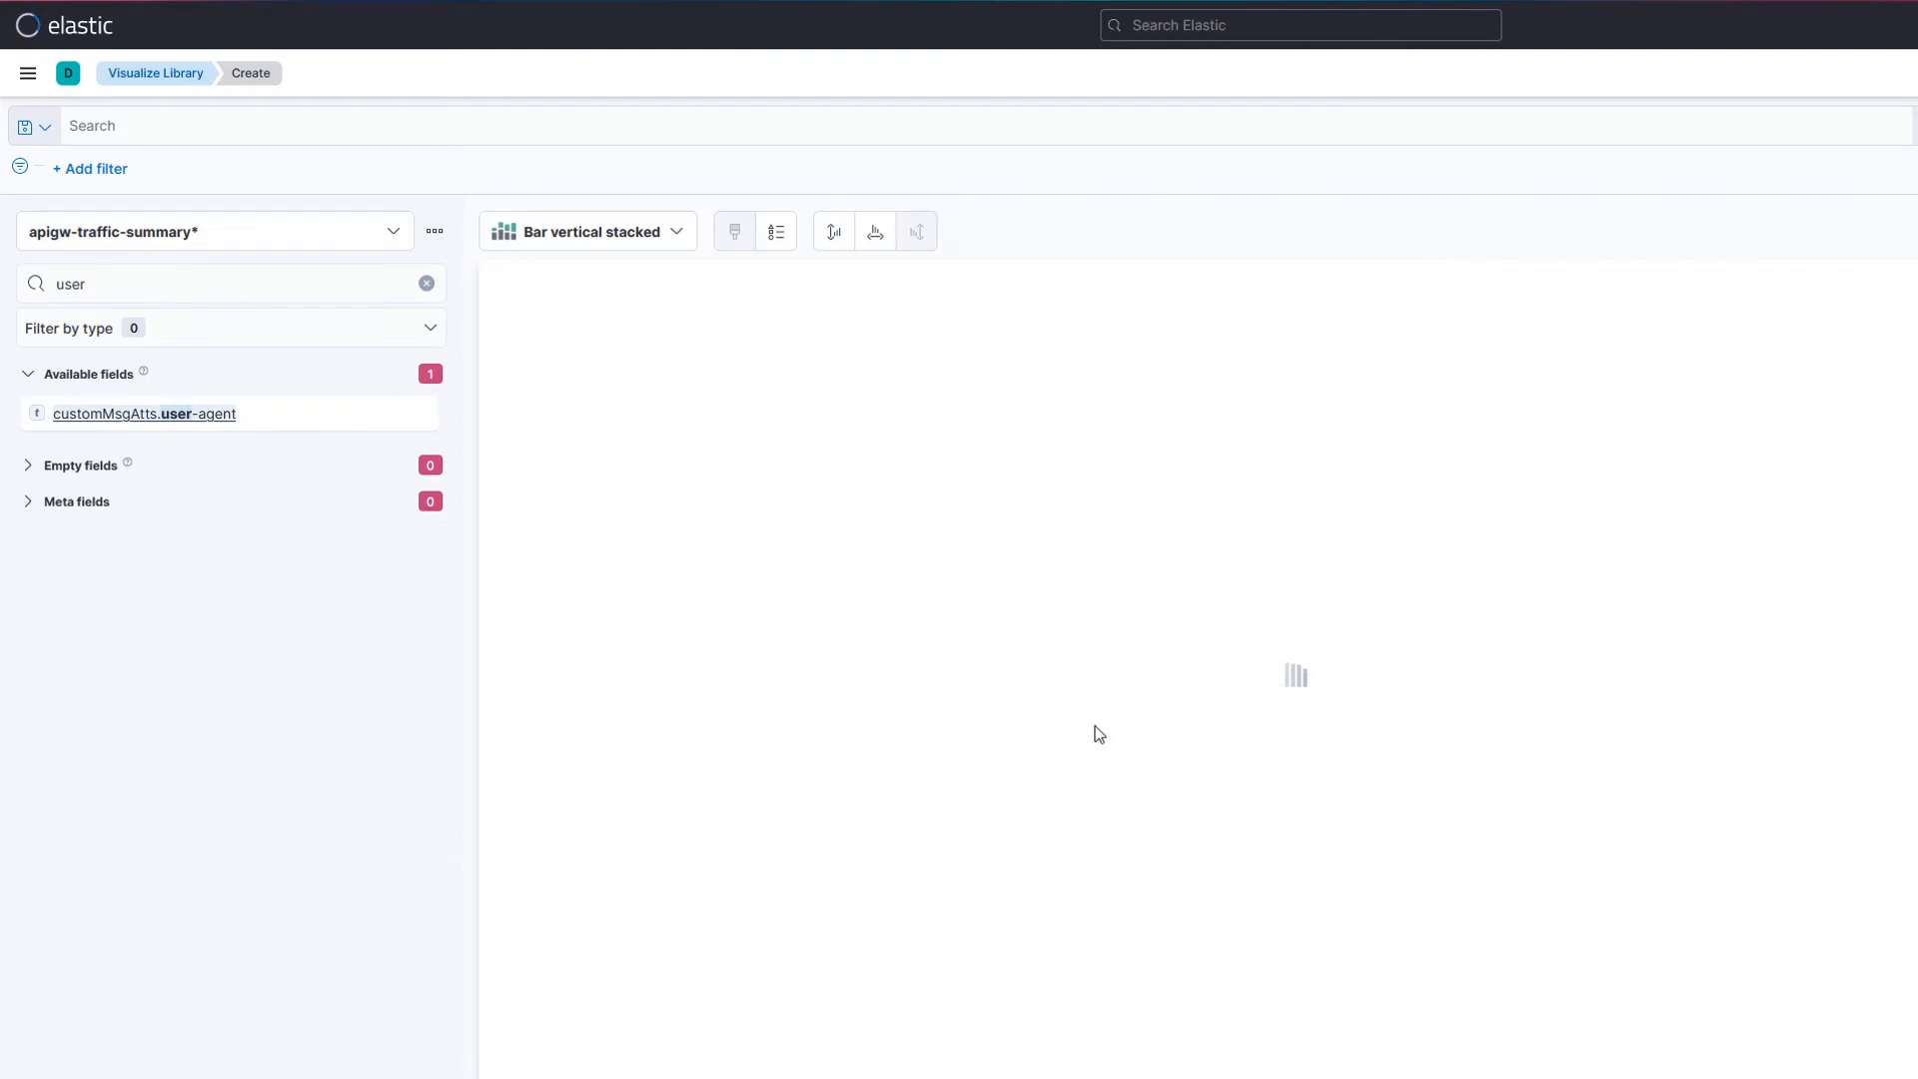
Step: Switch the visualization type to Donut
{"action": "left_click", "coordinate": [676, 232]}
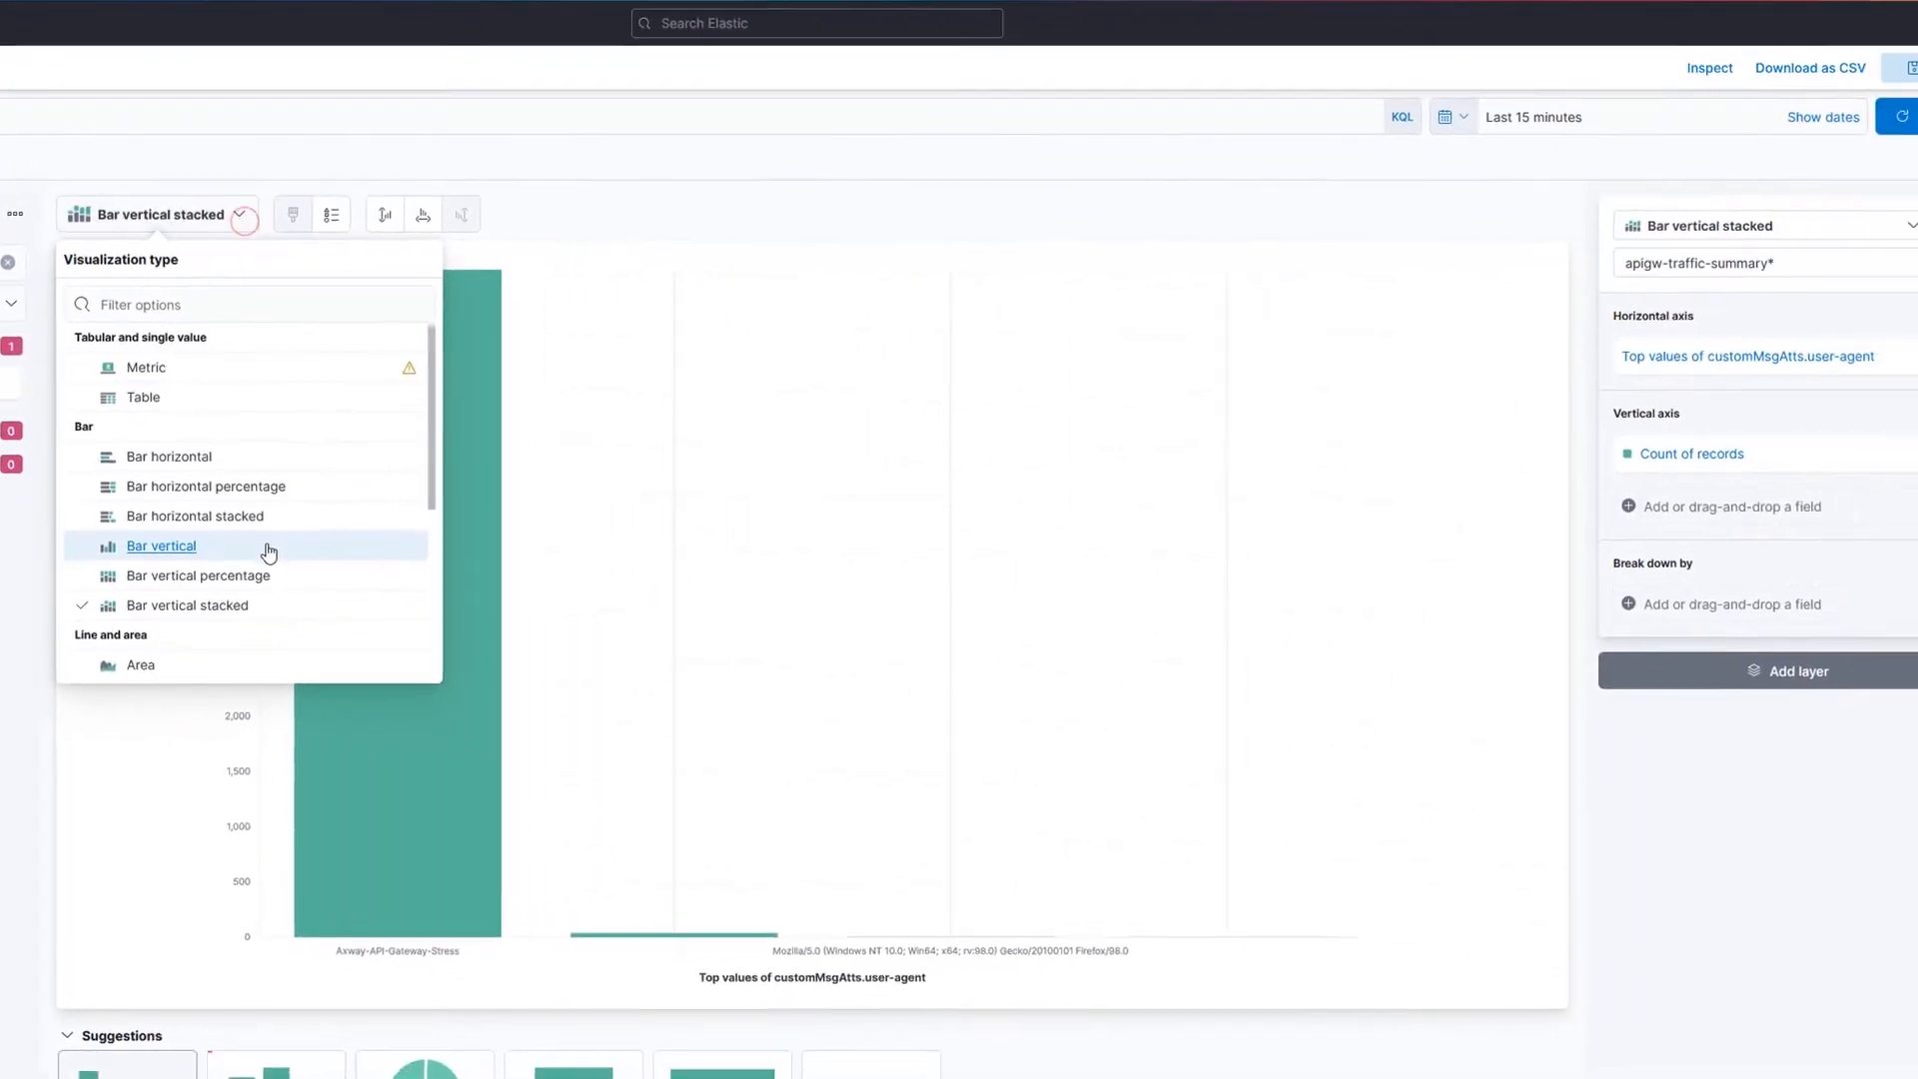
{"action": "scroll", "coordinate": [171, 548], "scroll_direction": "down", "scroll_amount": 3}
{"action": "left_click", "coordinate": [100, 541]}
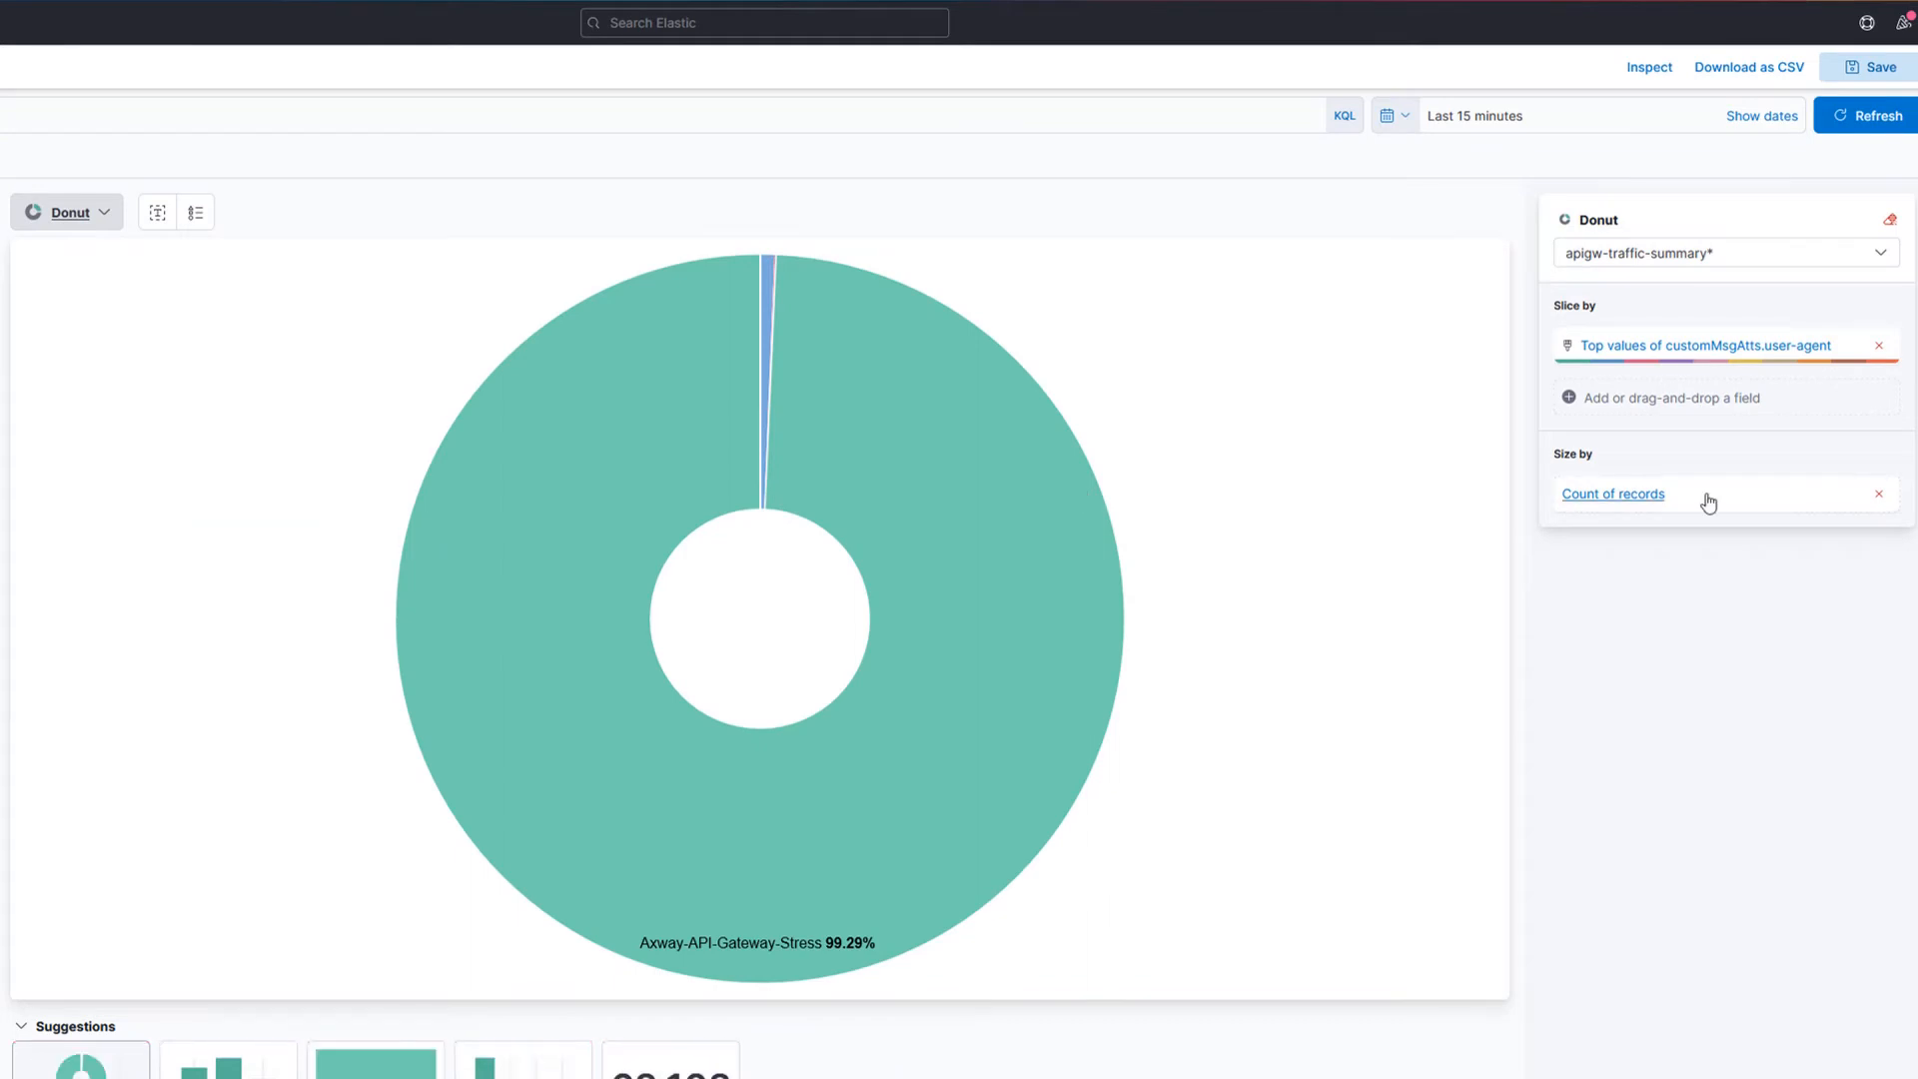
{"action": "mouse_move", "coordinate": [845, 485]}
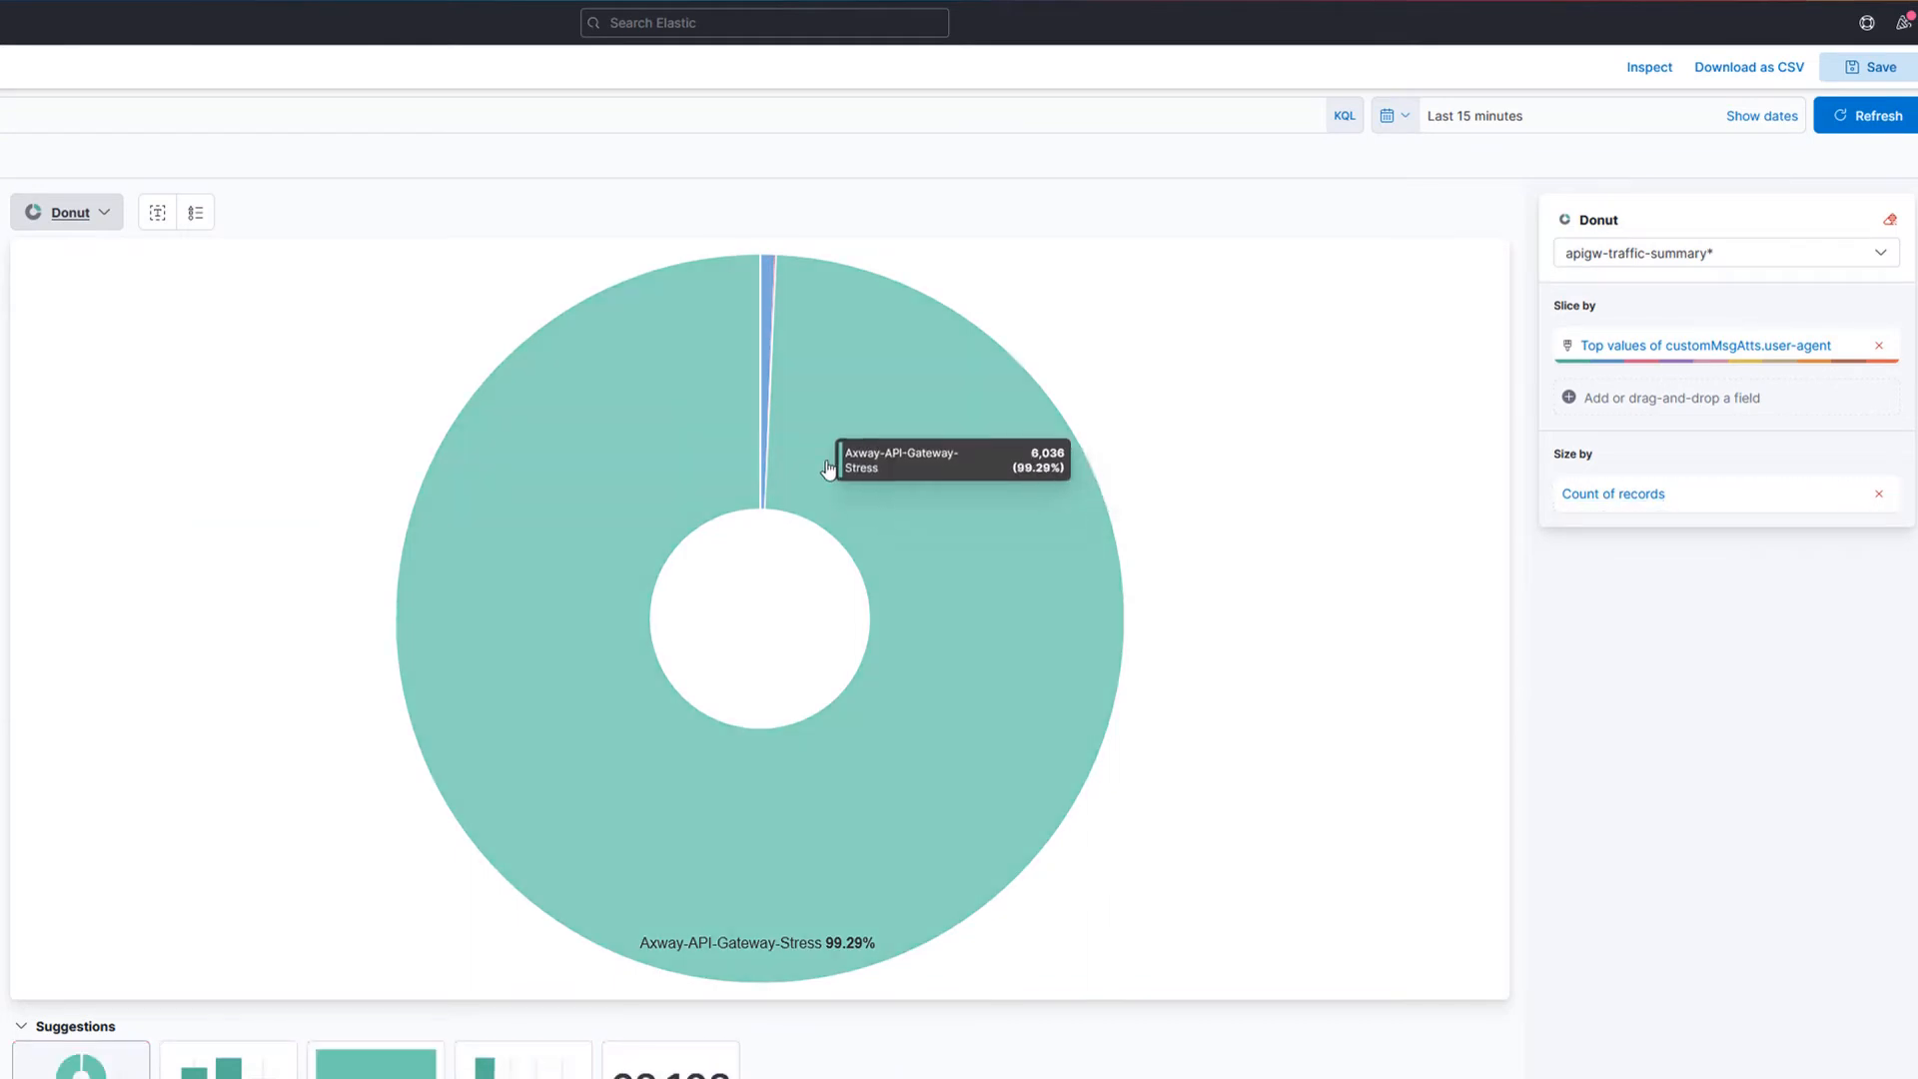
{"action": "mouse_move", "coordinate": [771, 399]}
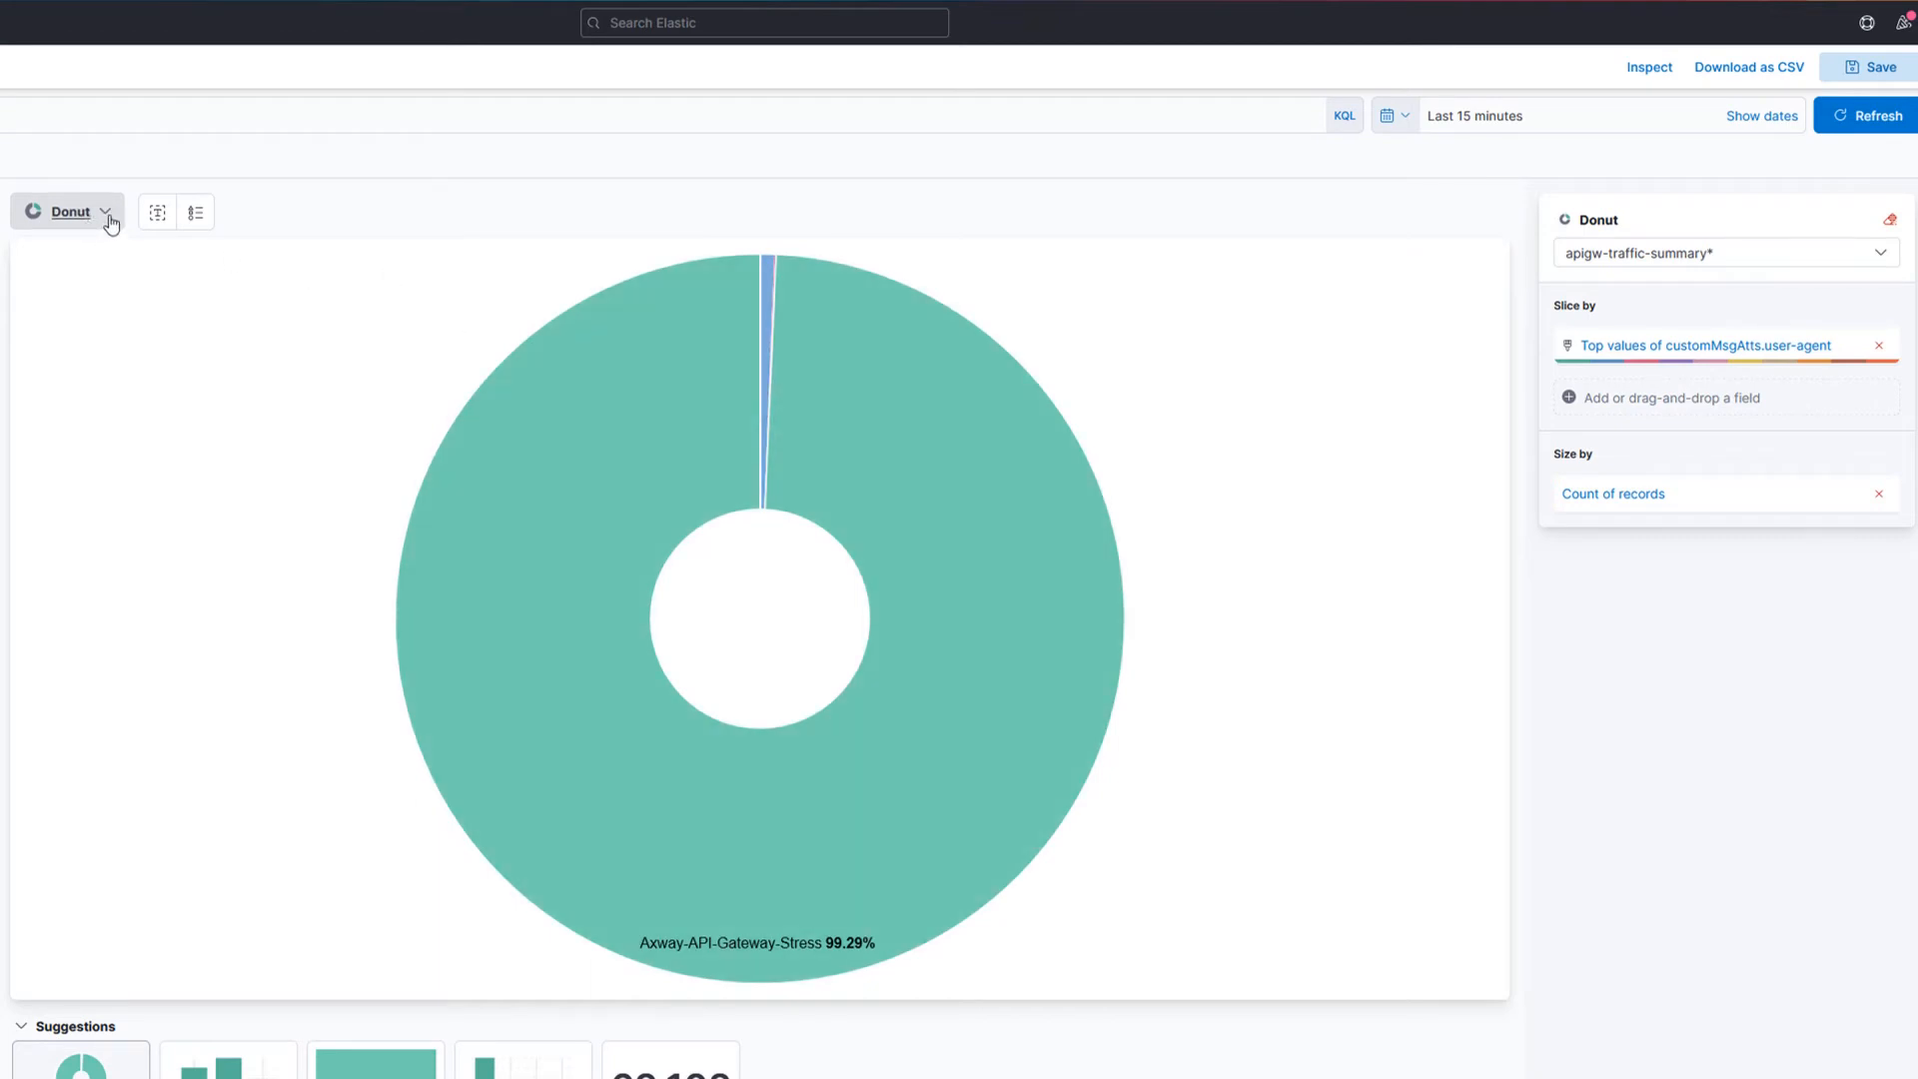
Step: Change the visualization type to Bar horizontal
{"action": "left_click", "coordinate": [111, 222]}
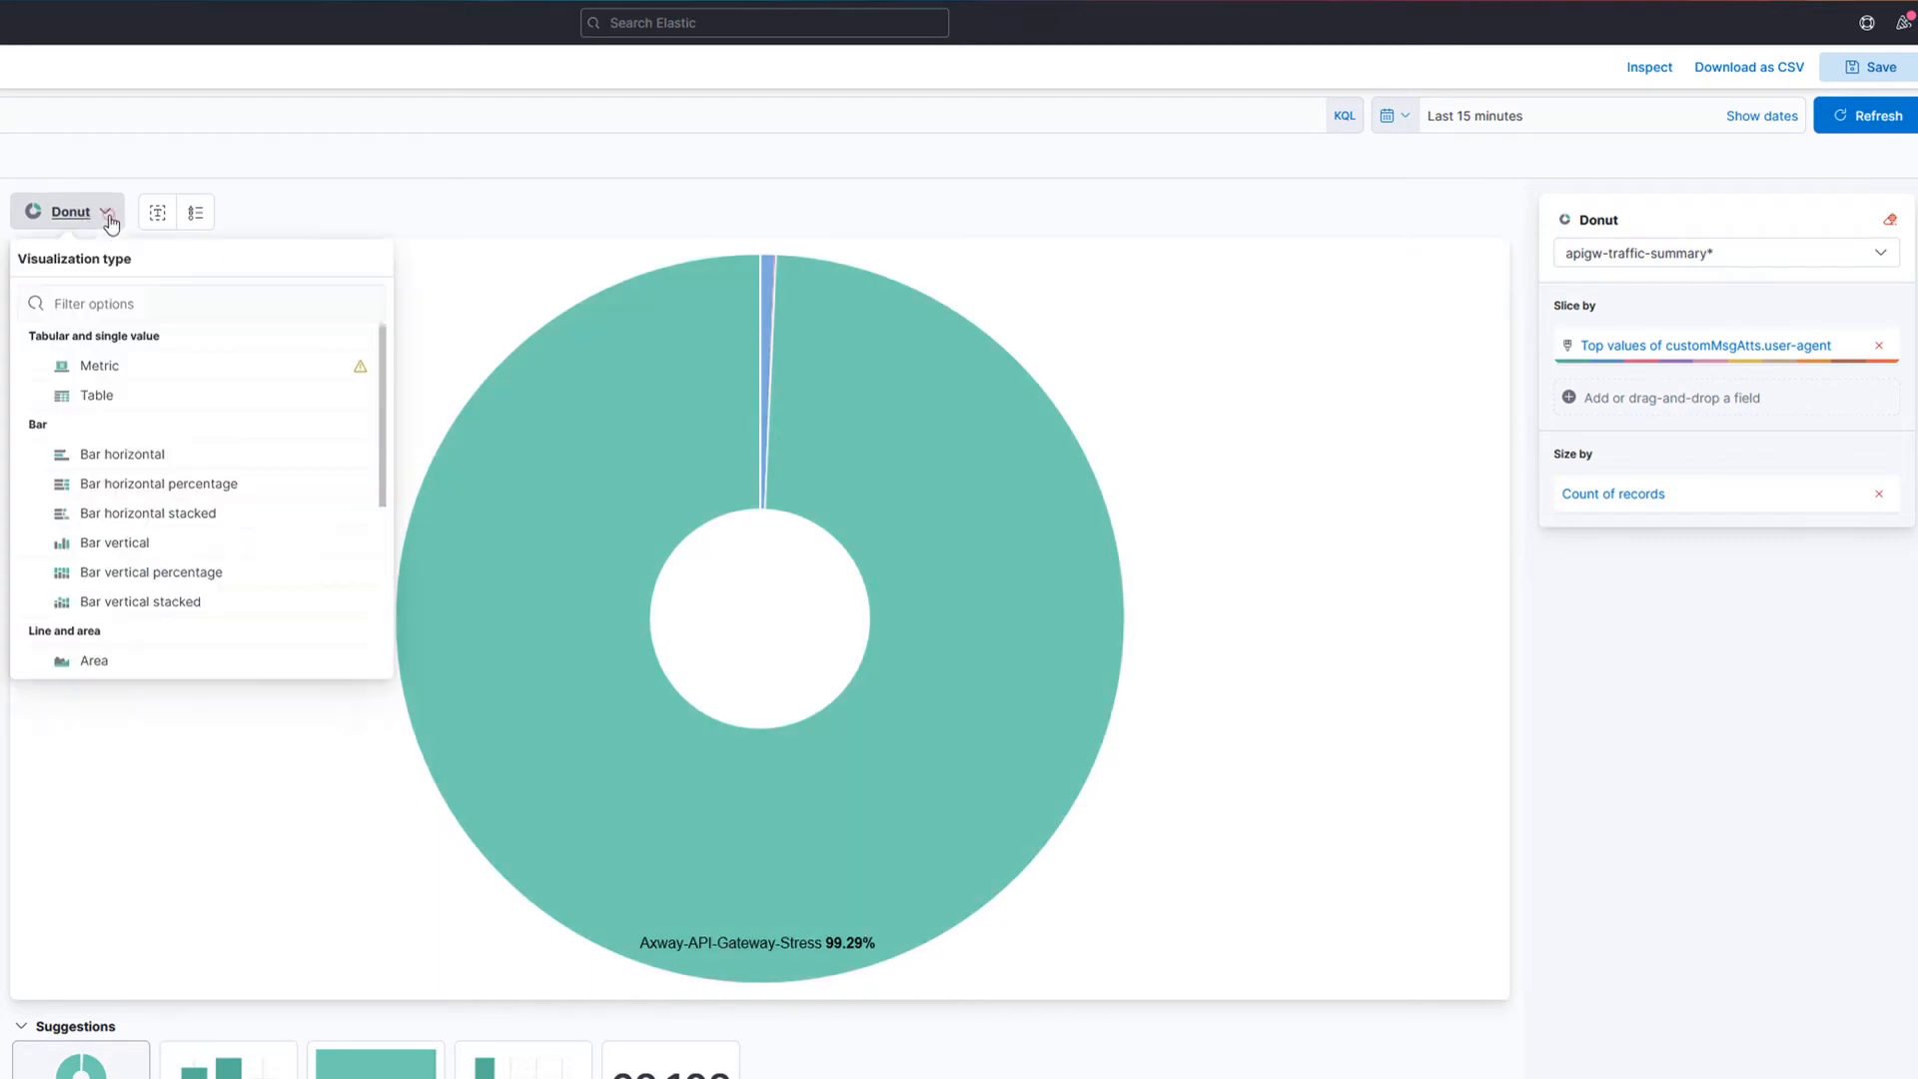
{"action": "left_click", "coordinate": [132, 456]}
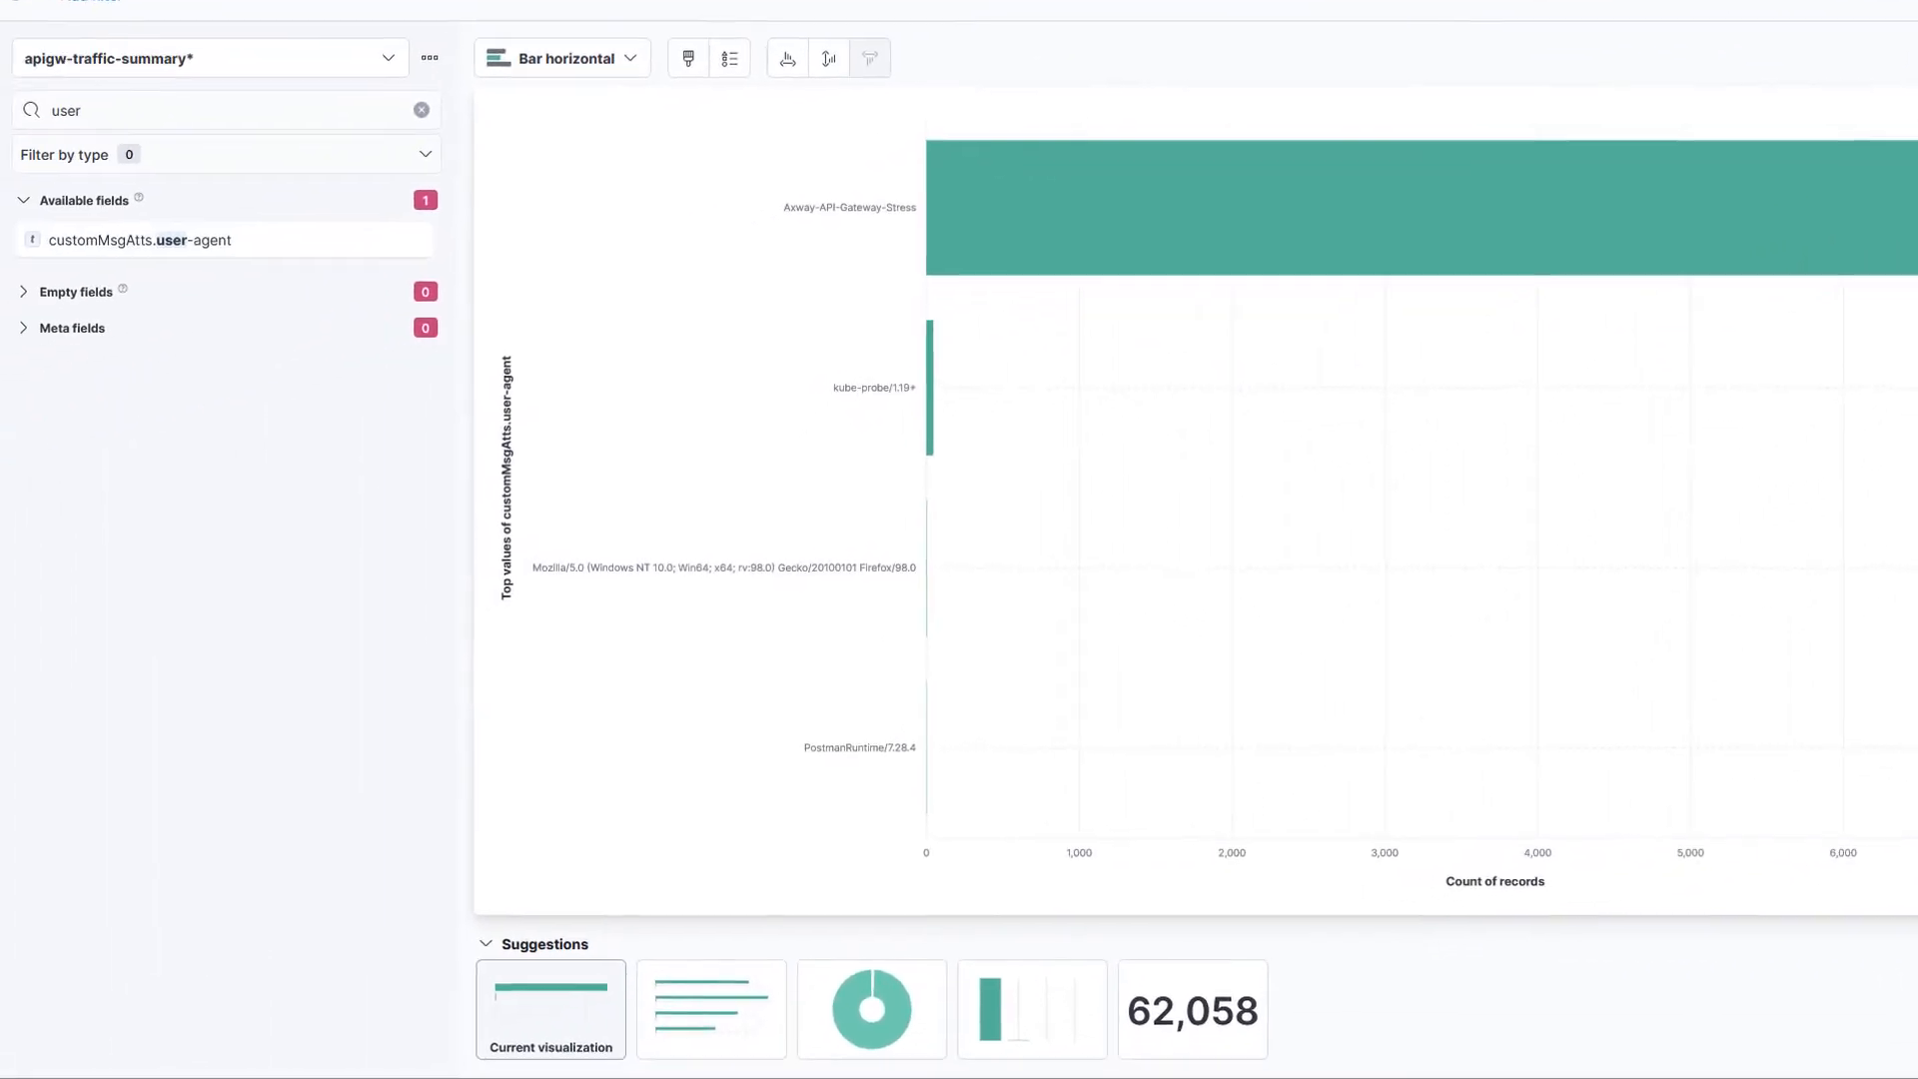
Step: Open Transforms in Stack Management and inspect the JSON definition of the apigw-traffic-summary-hourly transform
{"action": "scroll", "coordinate": [88, 579], "scroll_direction": "down", "scroll_amount": 4}
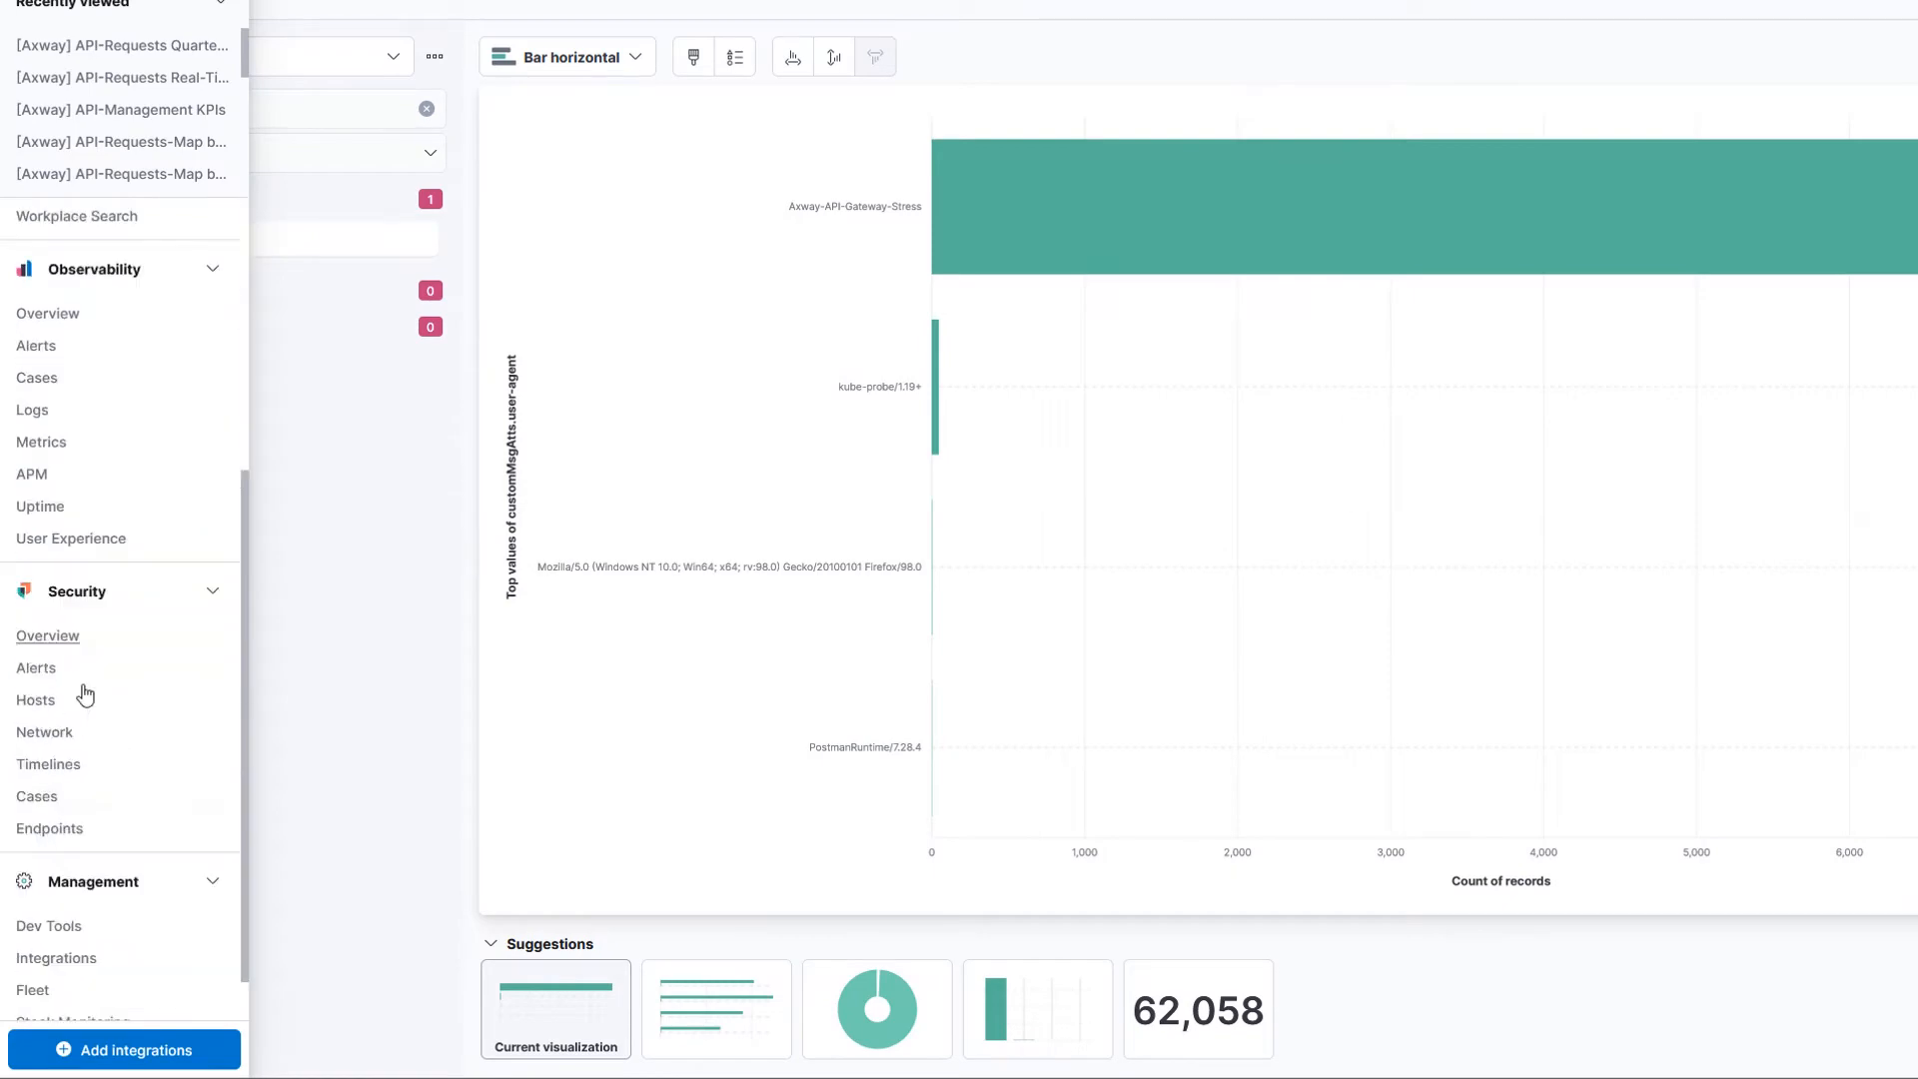
{"action": "scroll", "coordinate": [110, 969], "scroll_direction": "down", "scroll_amount": 1}
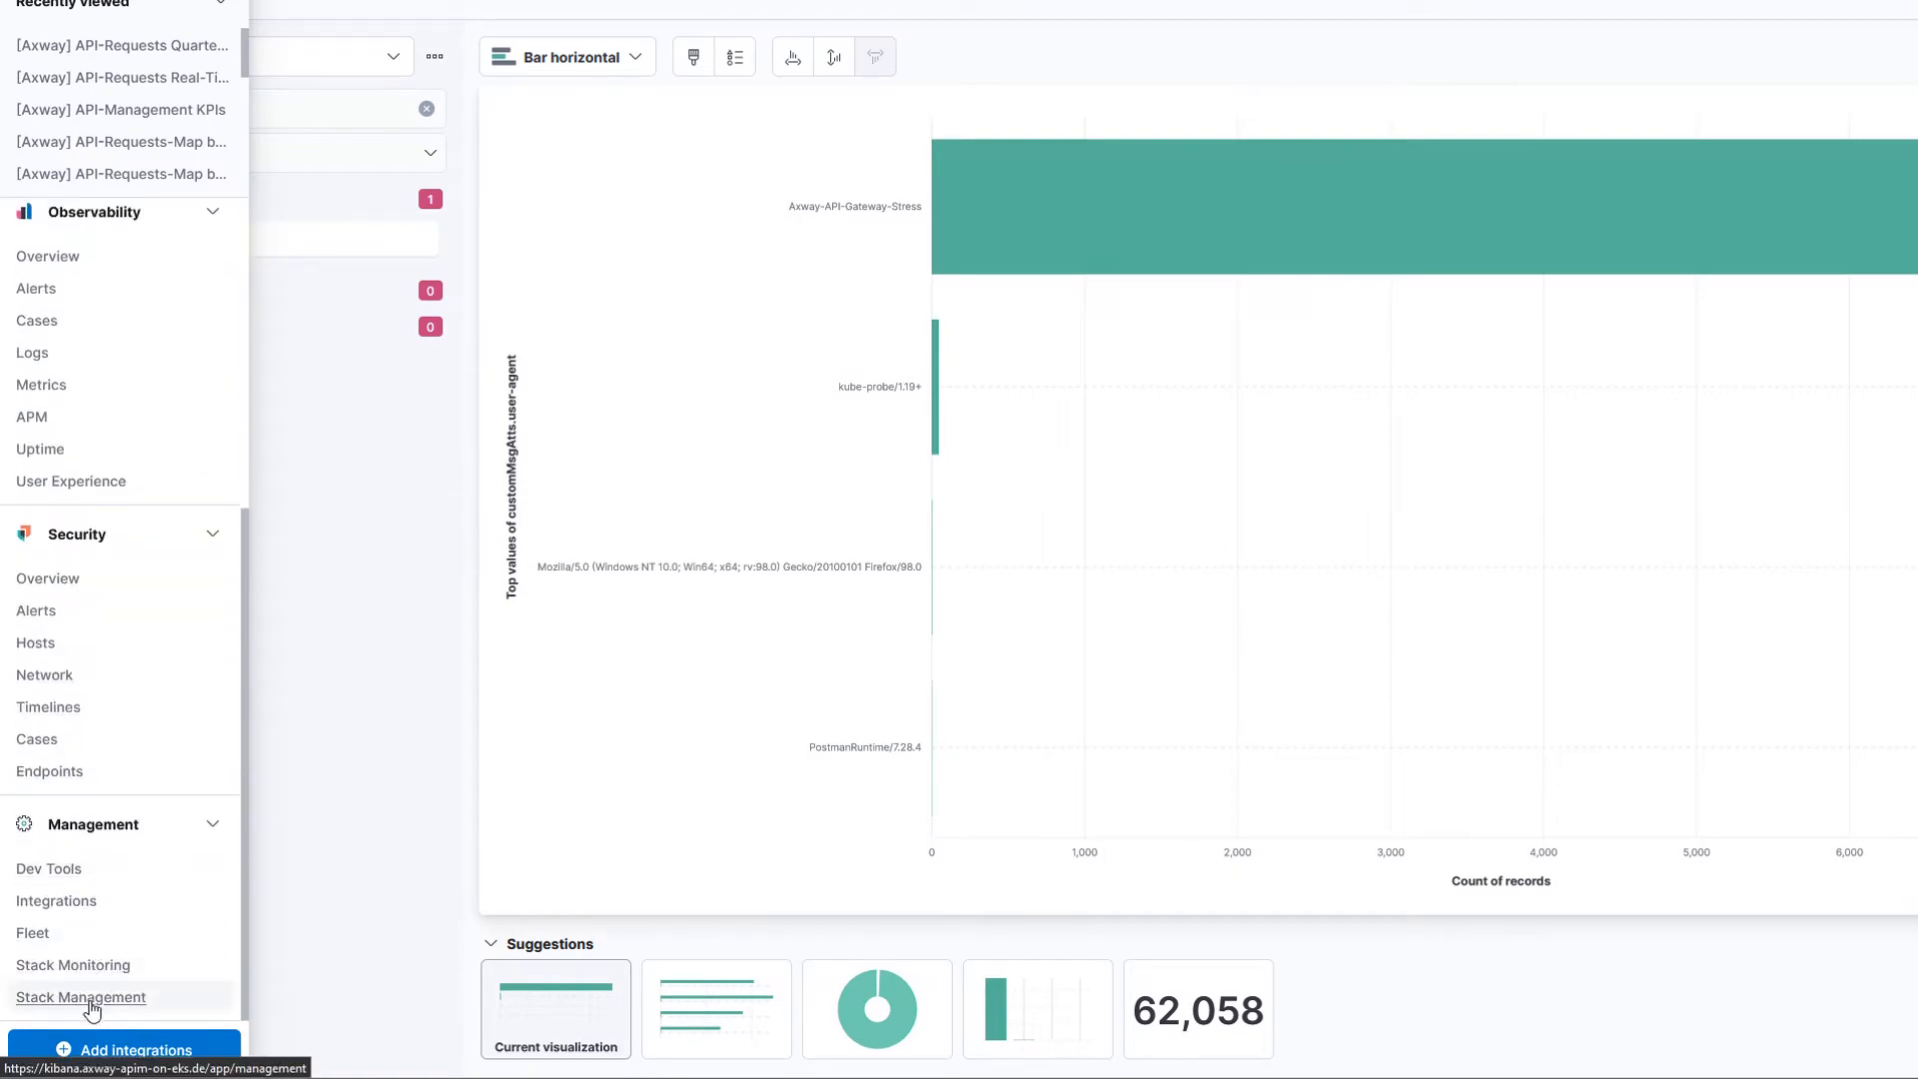
{"action": "left_click", "coordinate": [90, 997]}
{"action": "left_click", "coordinate": [1429, 441]}
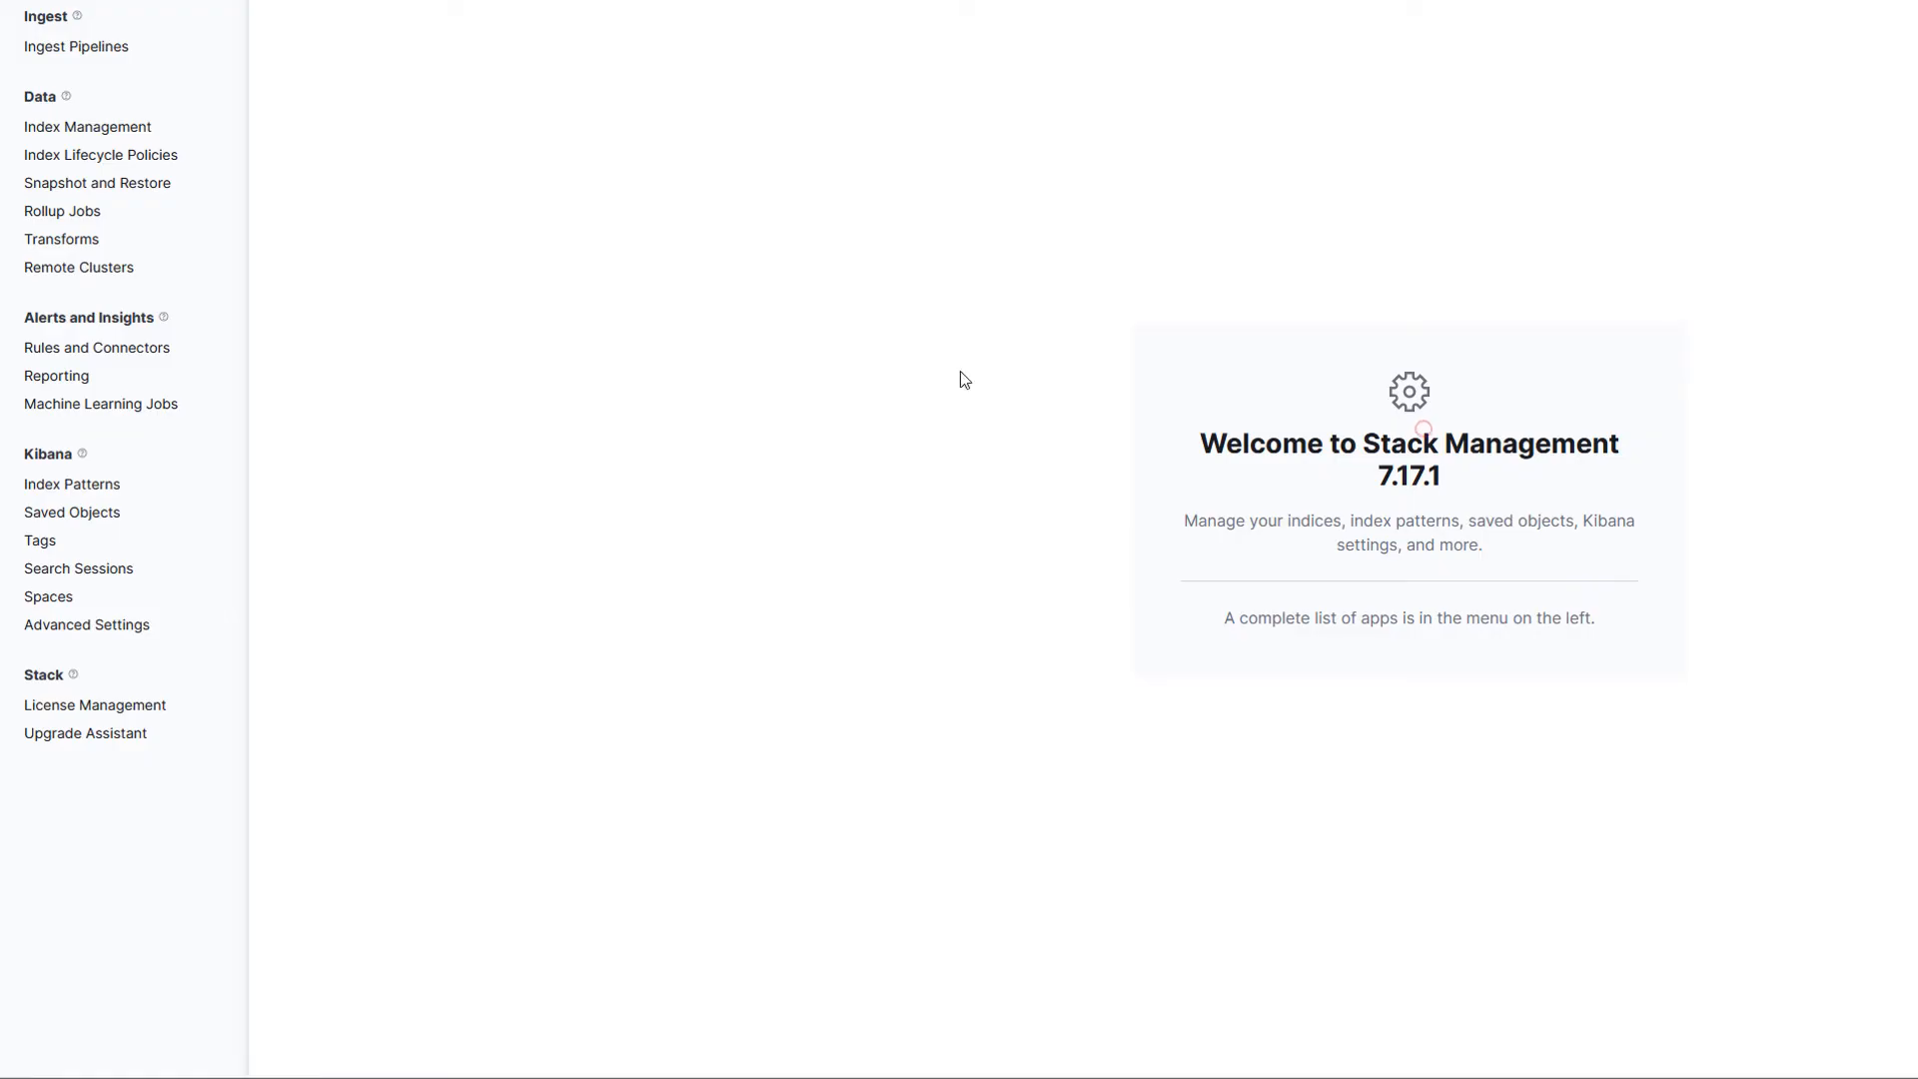
{"action": "left_click", "coordinate": [63, 285]}
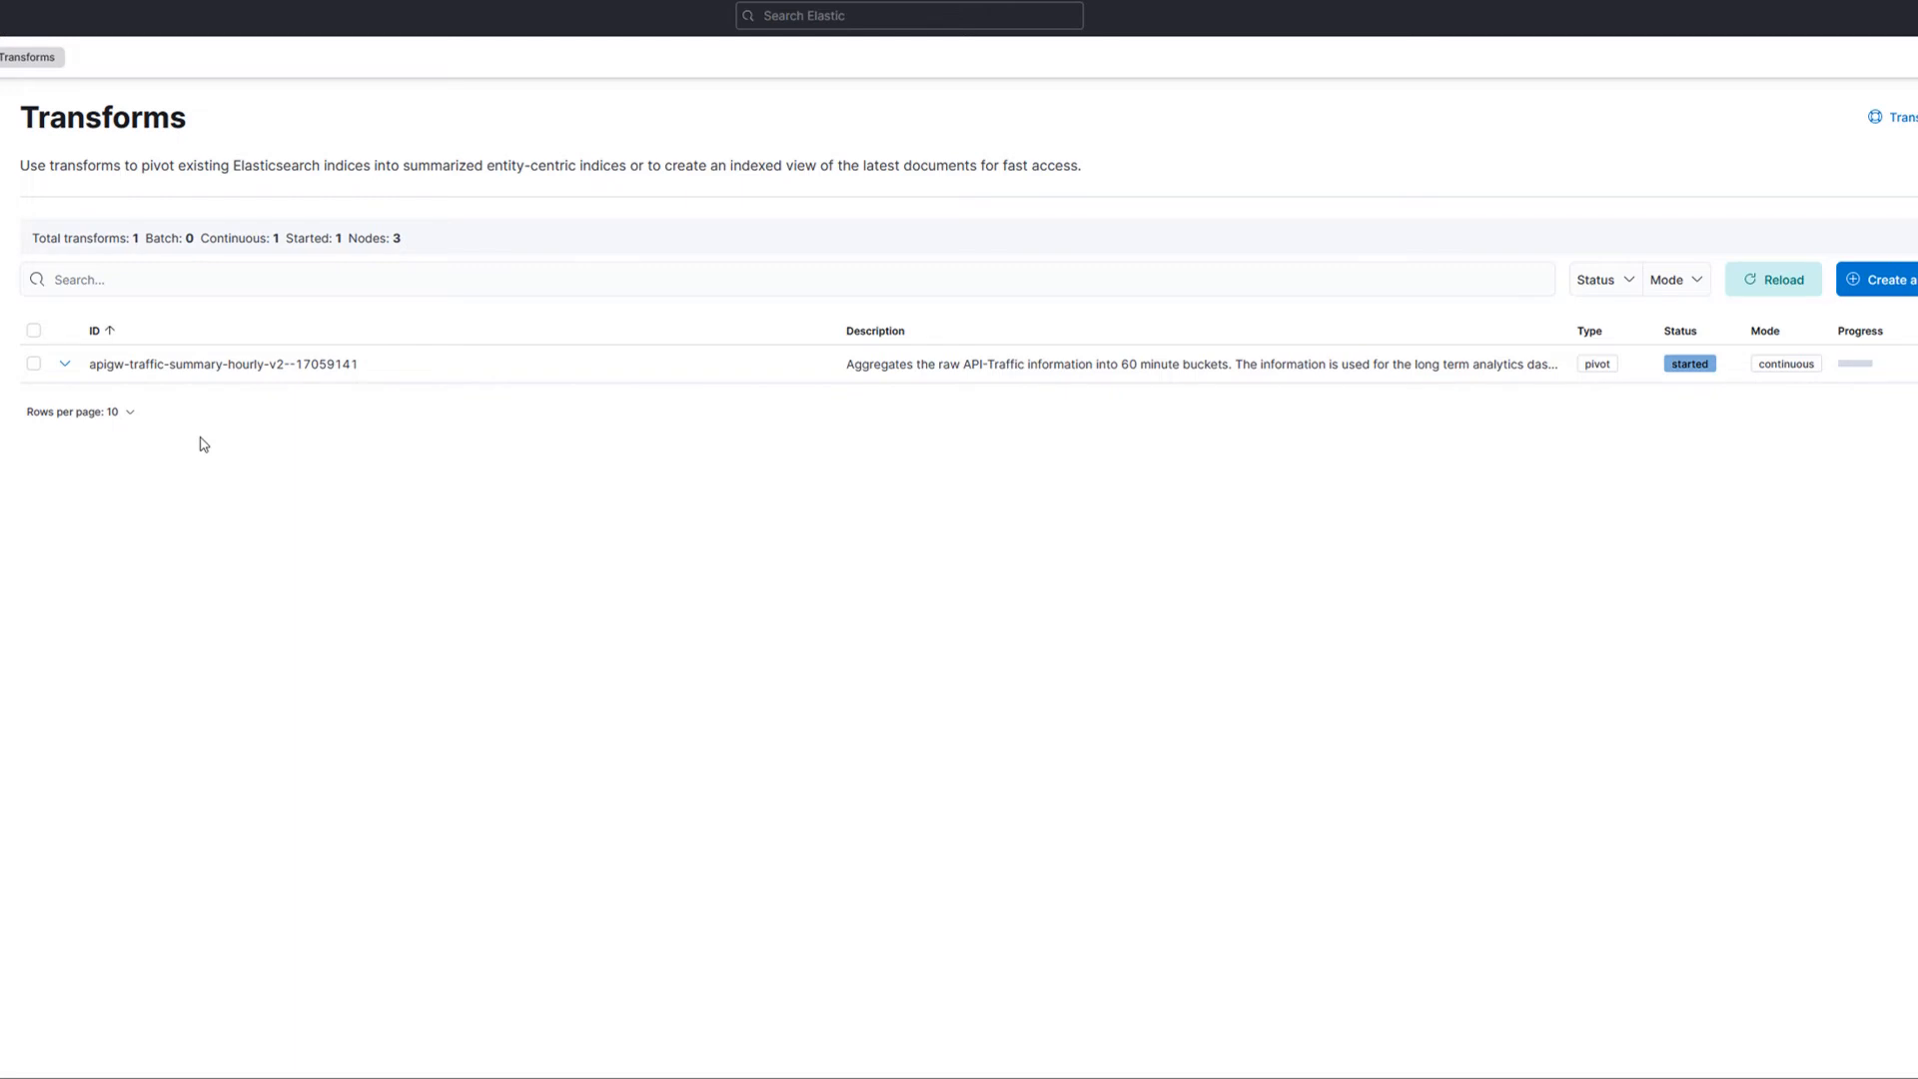
{"action": "left_click", "coordinate": [66, 365]}
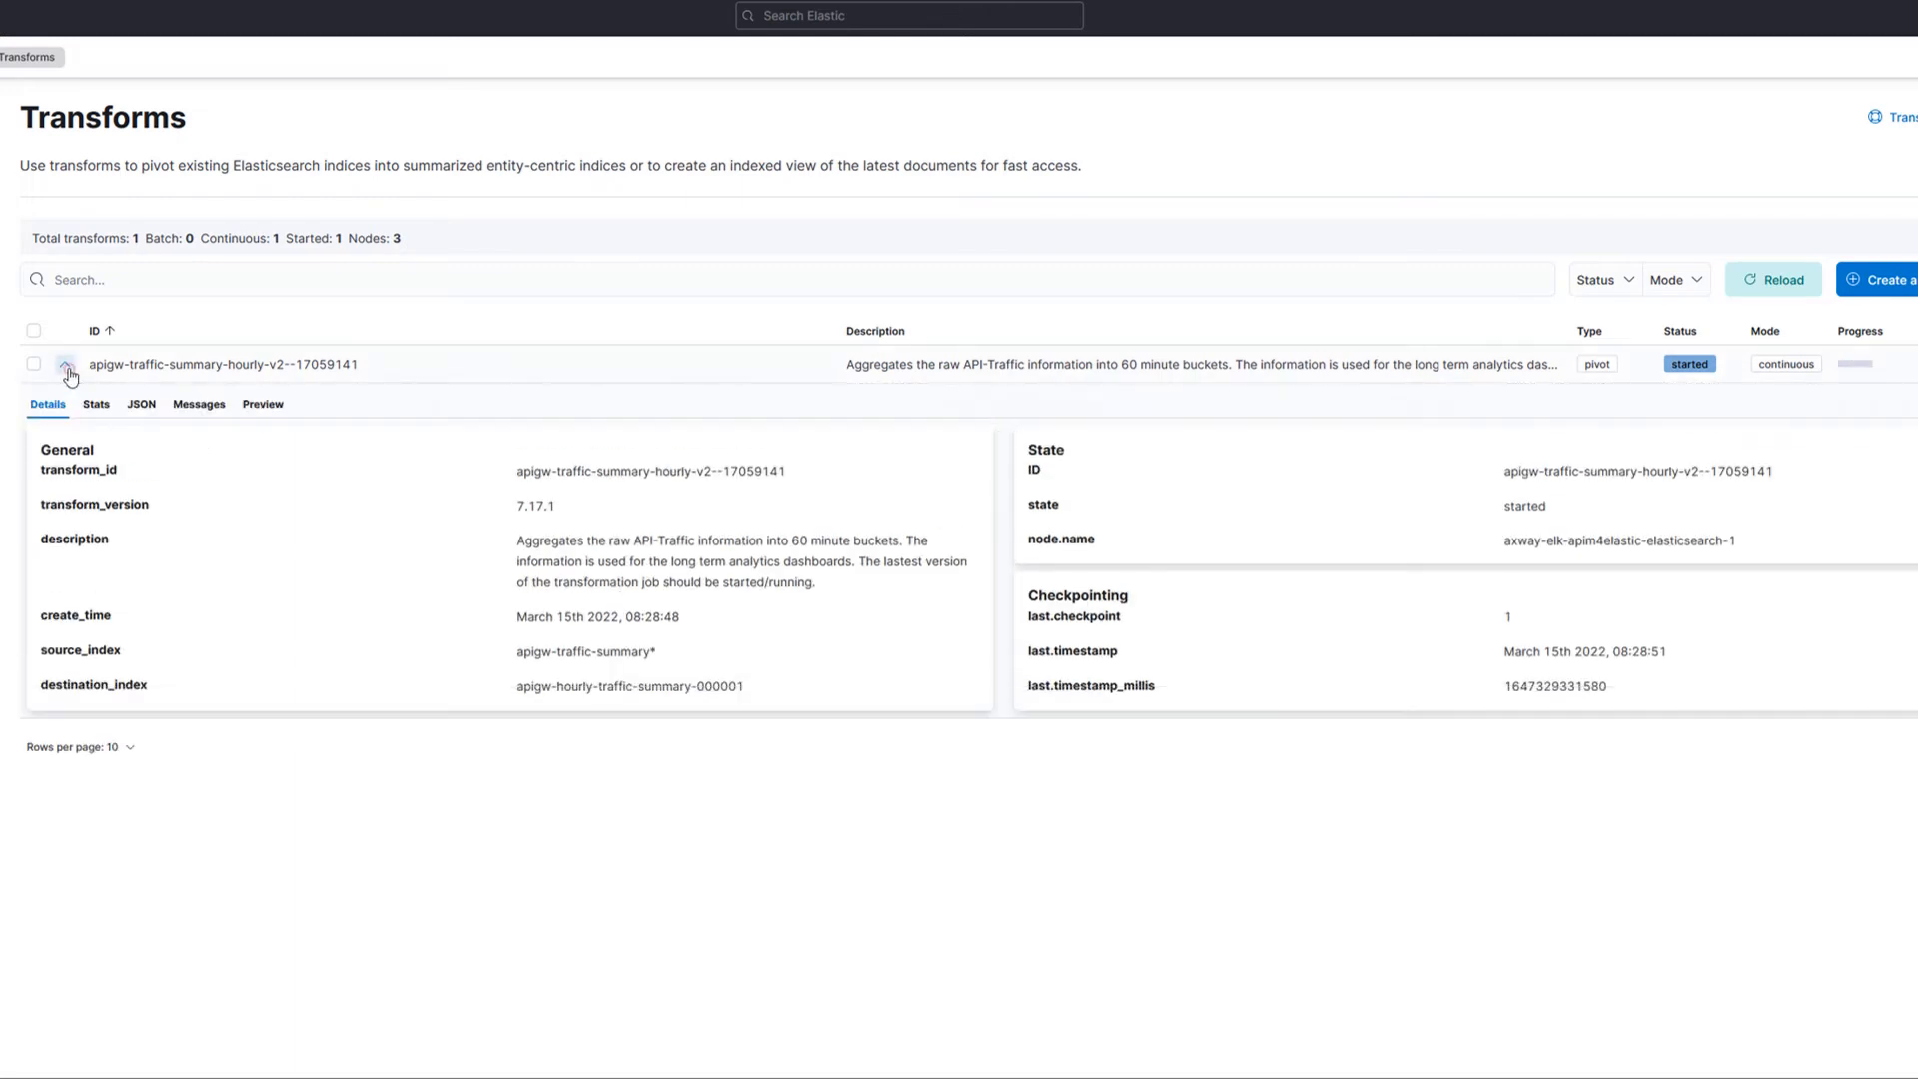
{"action": "left_click", "coordinate": [146, 412]}
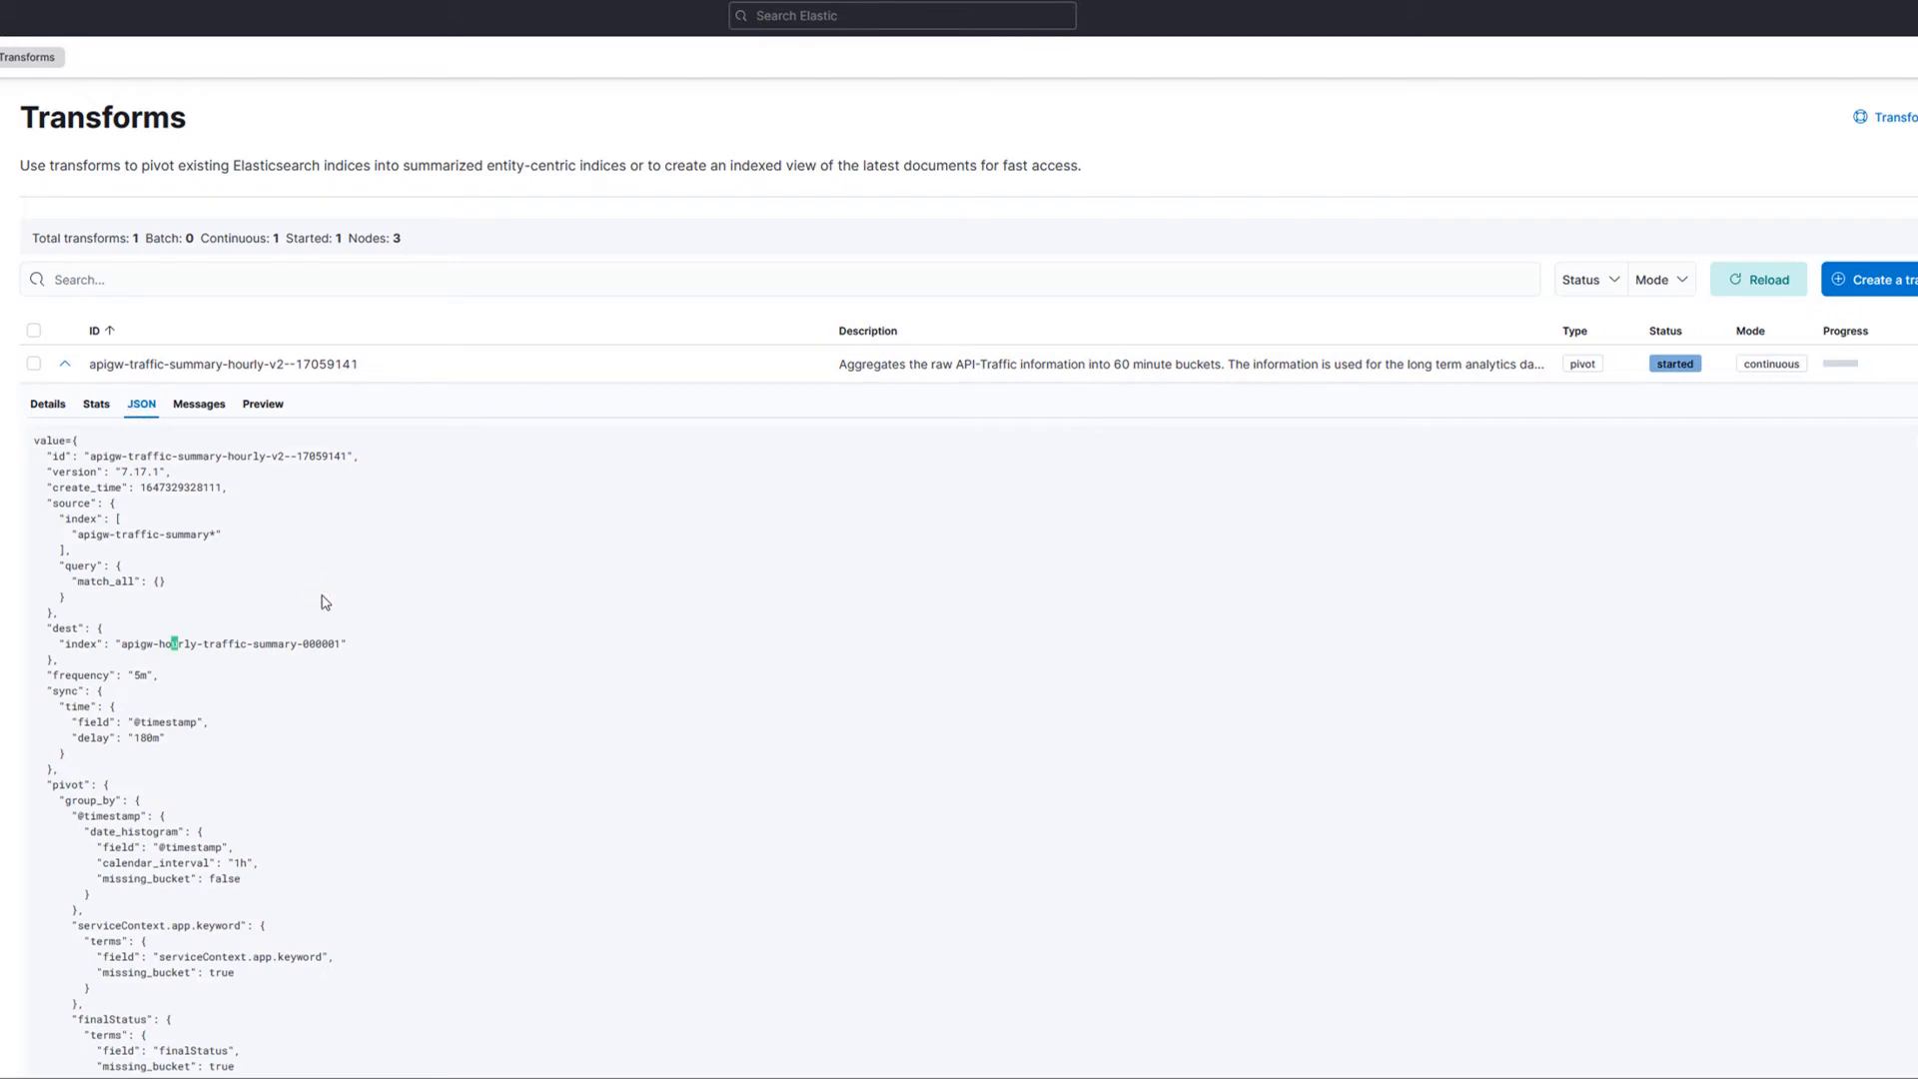
{"action": "scroll", "coordinate": [325, 602], "scroll_direction": "down", "scroll_amount": 10}
{"action": "scroll", "coordinate": [324, 603], "scroll_direction": "up", "scroll_amount": 1}
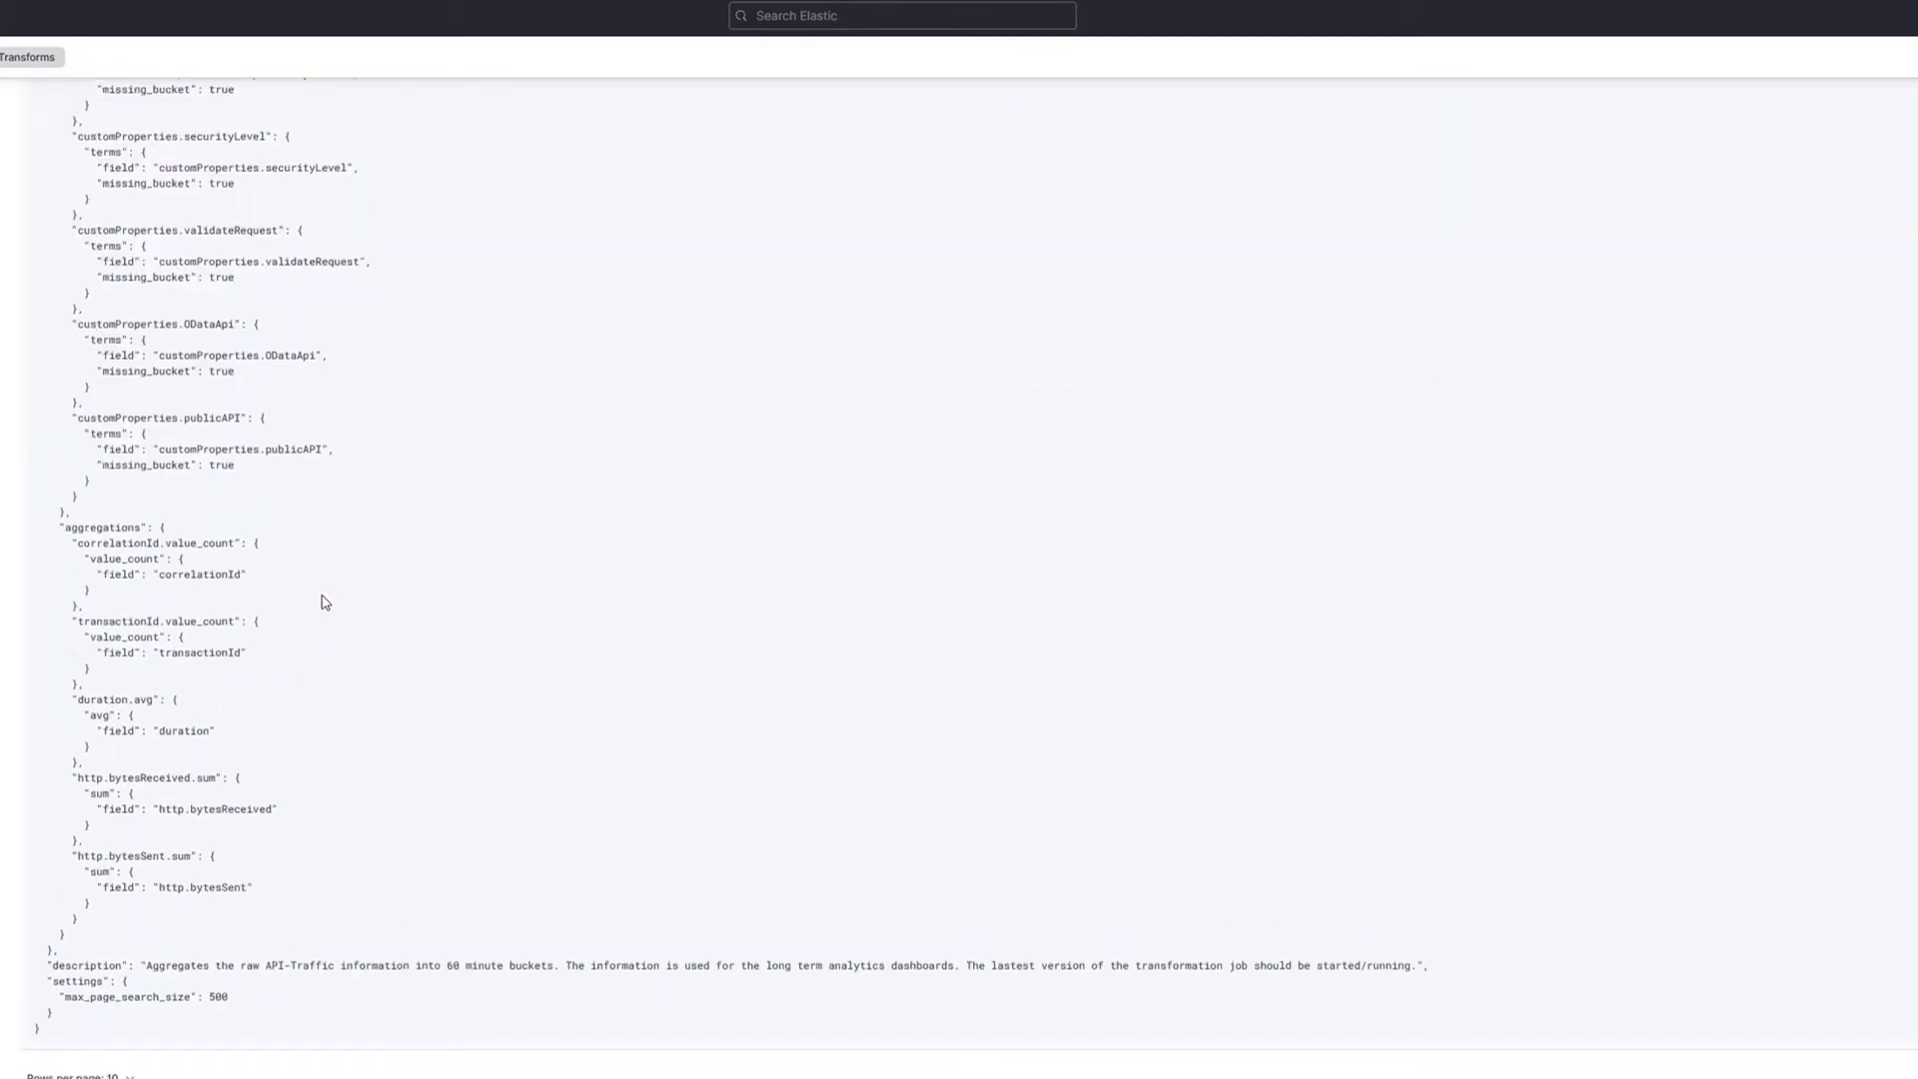
{"action": "scroll", "coordinate": [325, 602], "scroll_direction": "up", "scroll_amount": 10}
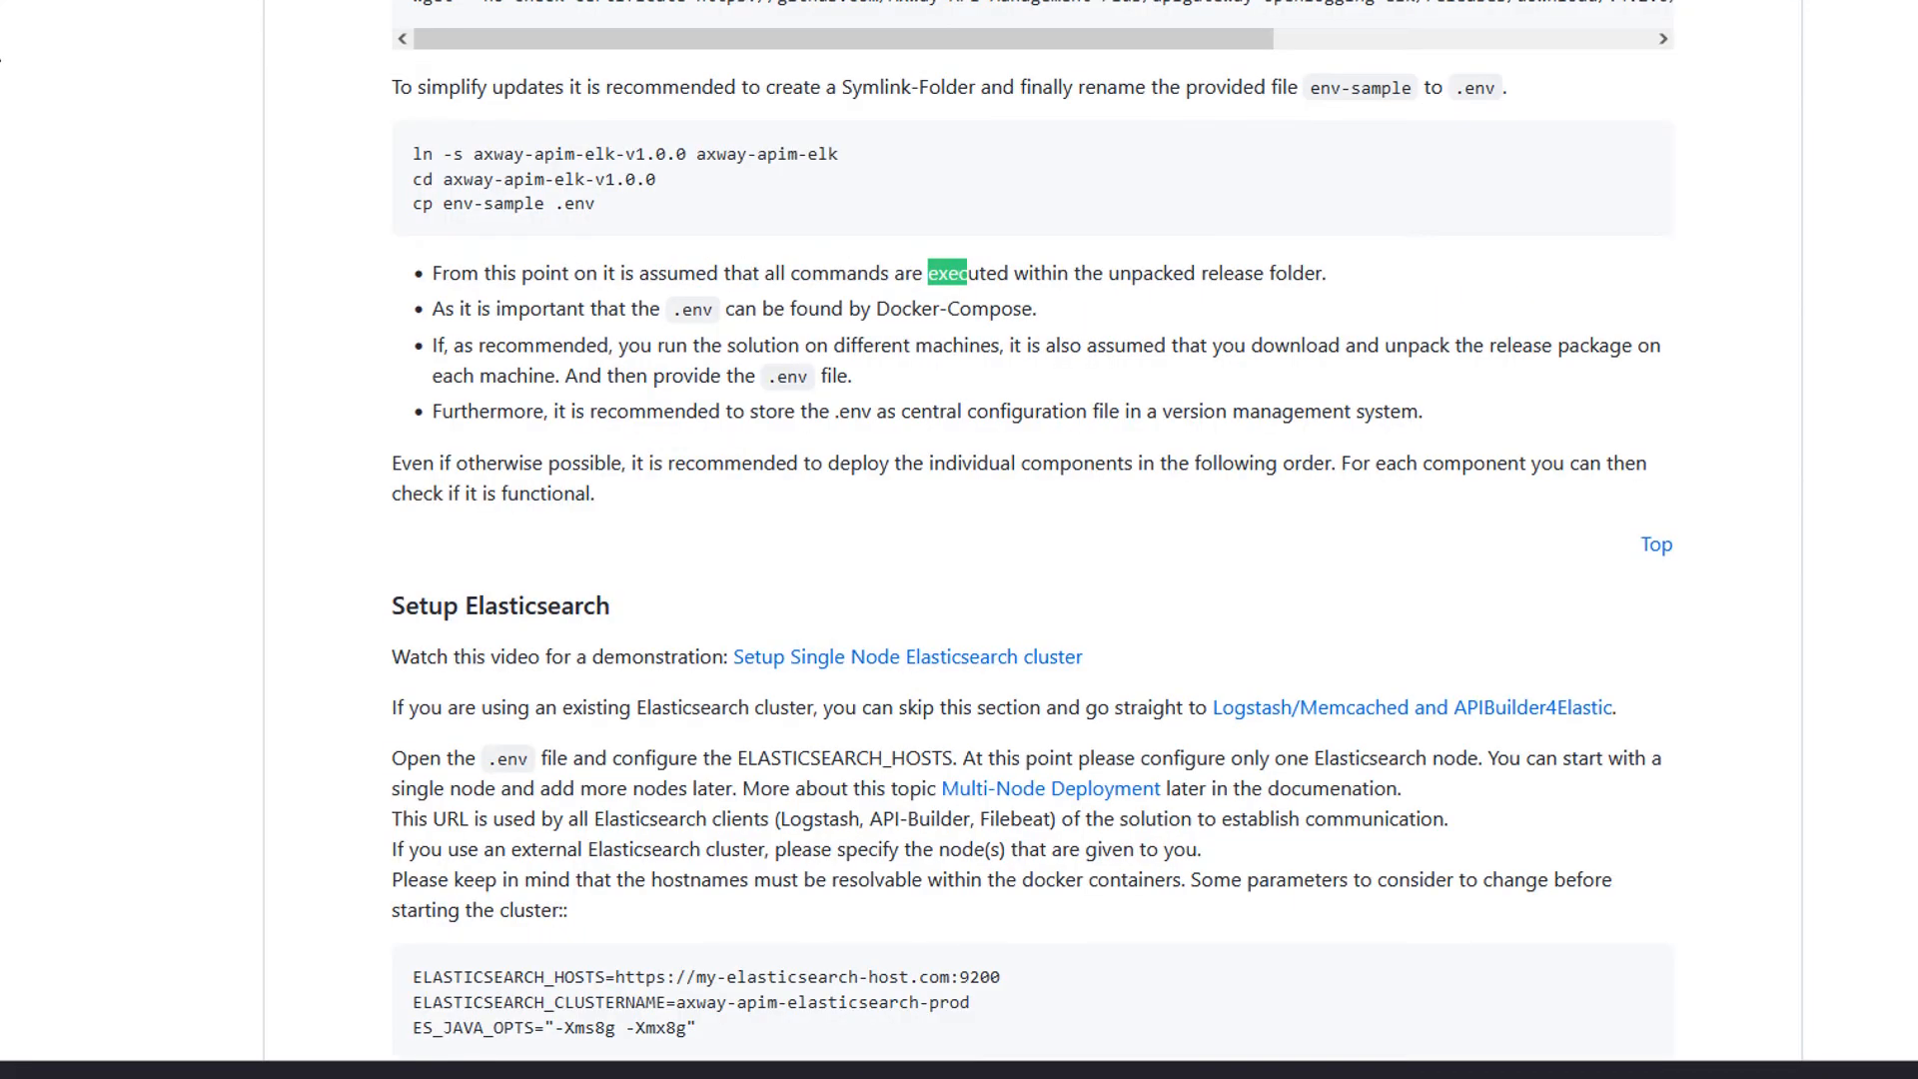
Step: Locate the transformation job setup command in the solution documentation
{"action": "key", "text": "Return"}
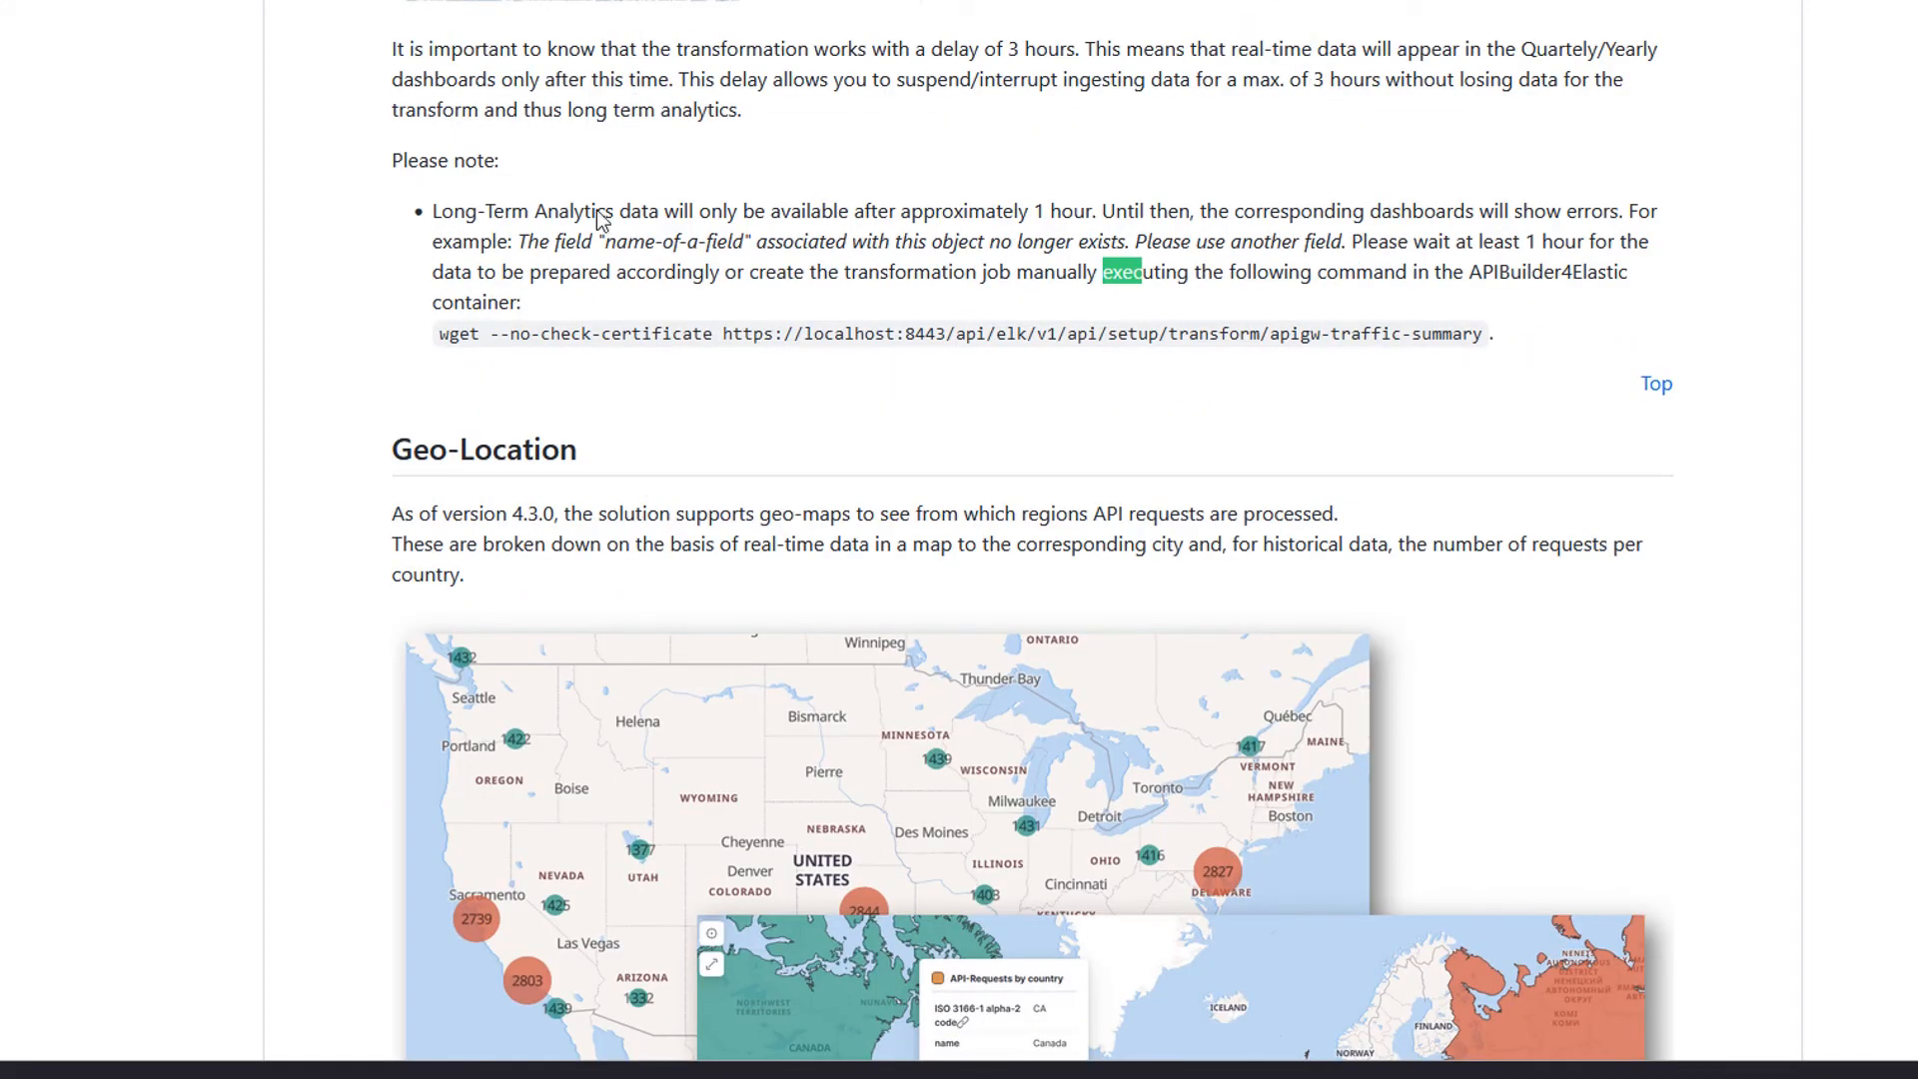
{"action": "scroll", "coordinate": [491, 545], "scroll_direction": "up", "scroll_amount": 3}
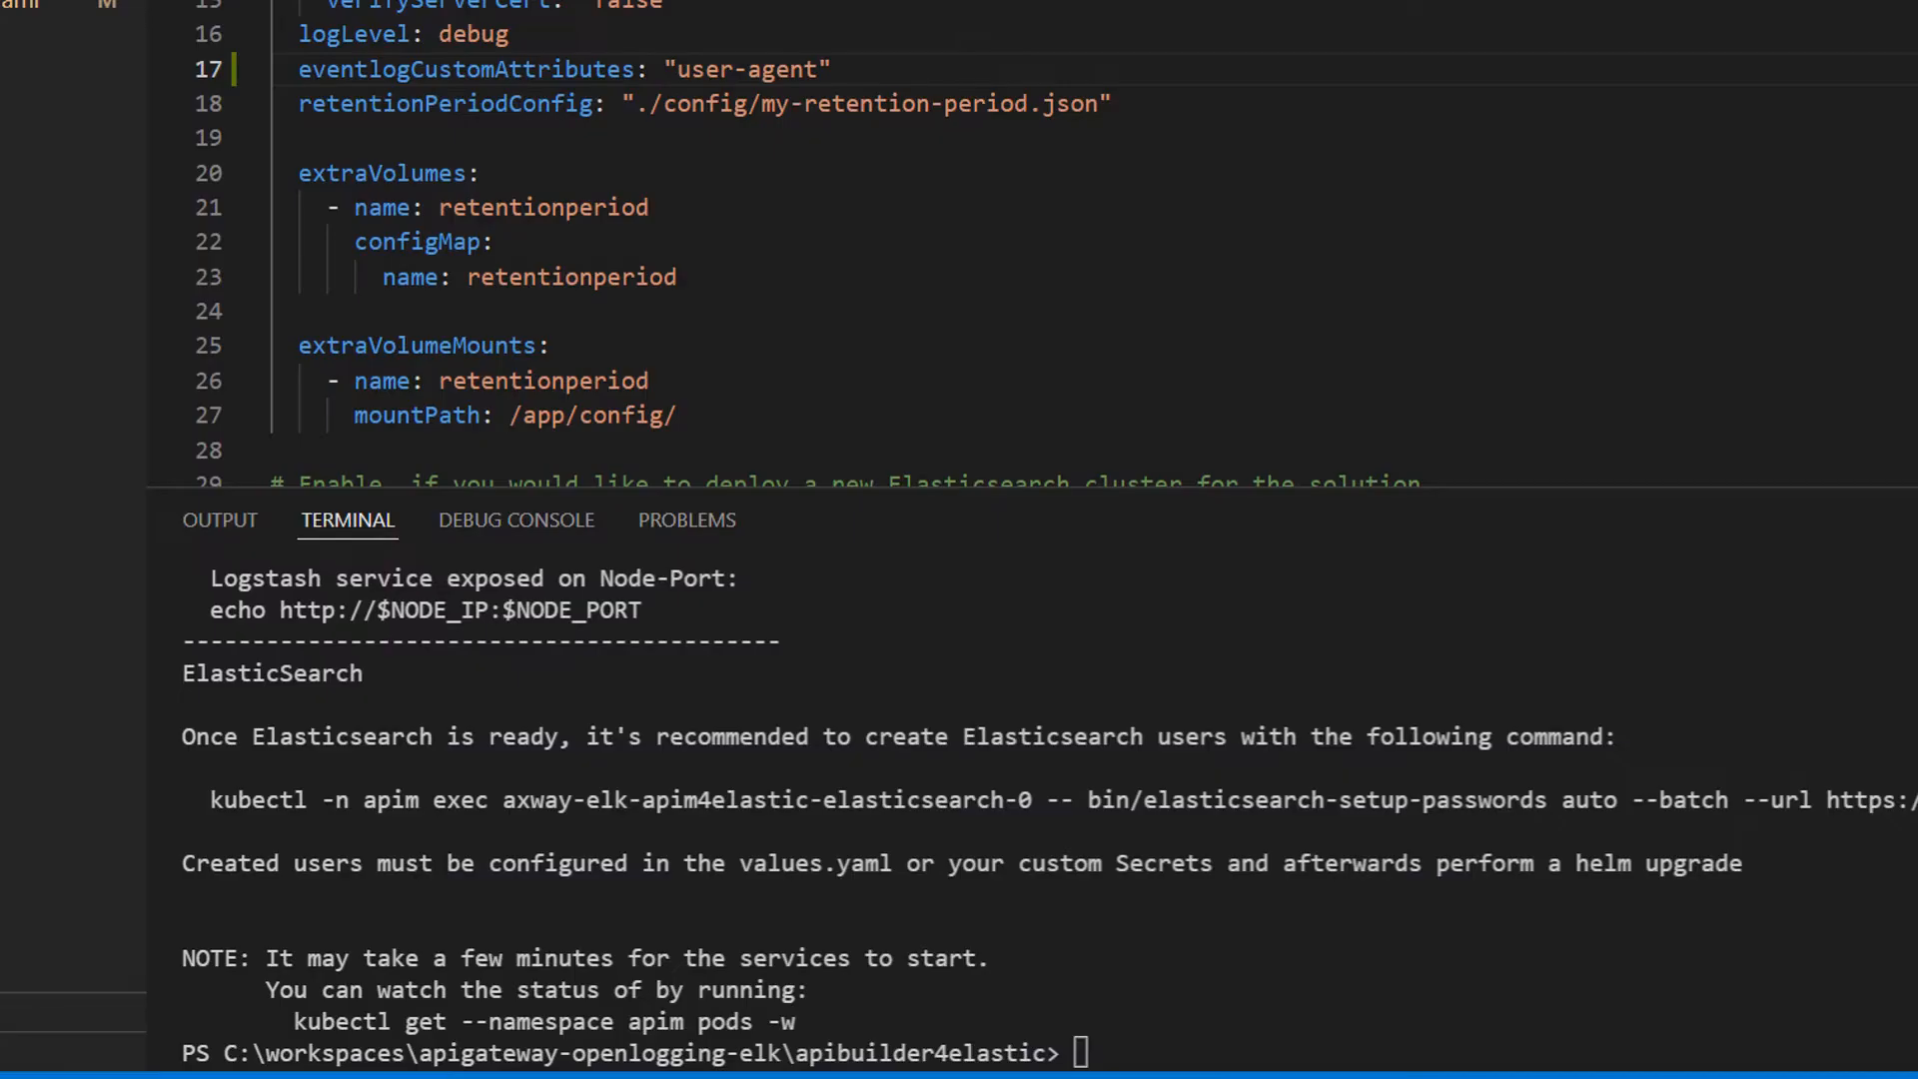
{"action": "left_click", "coordinate": [576, 975]}
Step: Enlarge the terminal panel and list the pods in the apim namespace with kubectl get pods
{"action": "left_click_drag", "start_coordinate": [811, 492], "coordinate": [812, 12]}
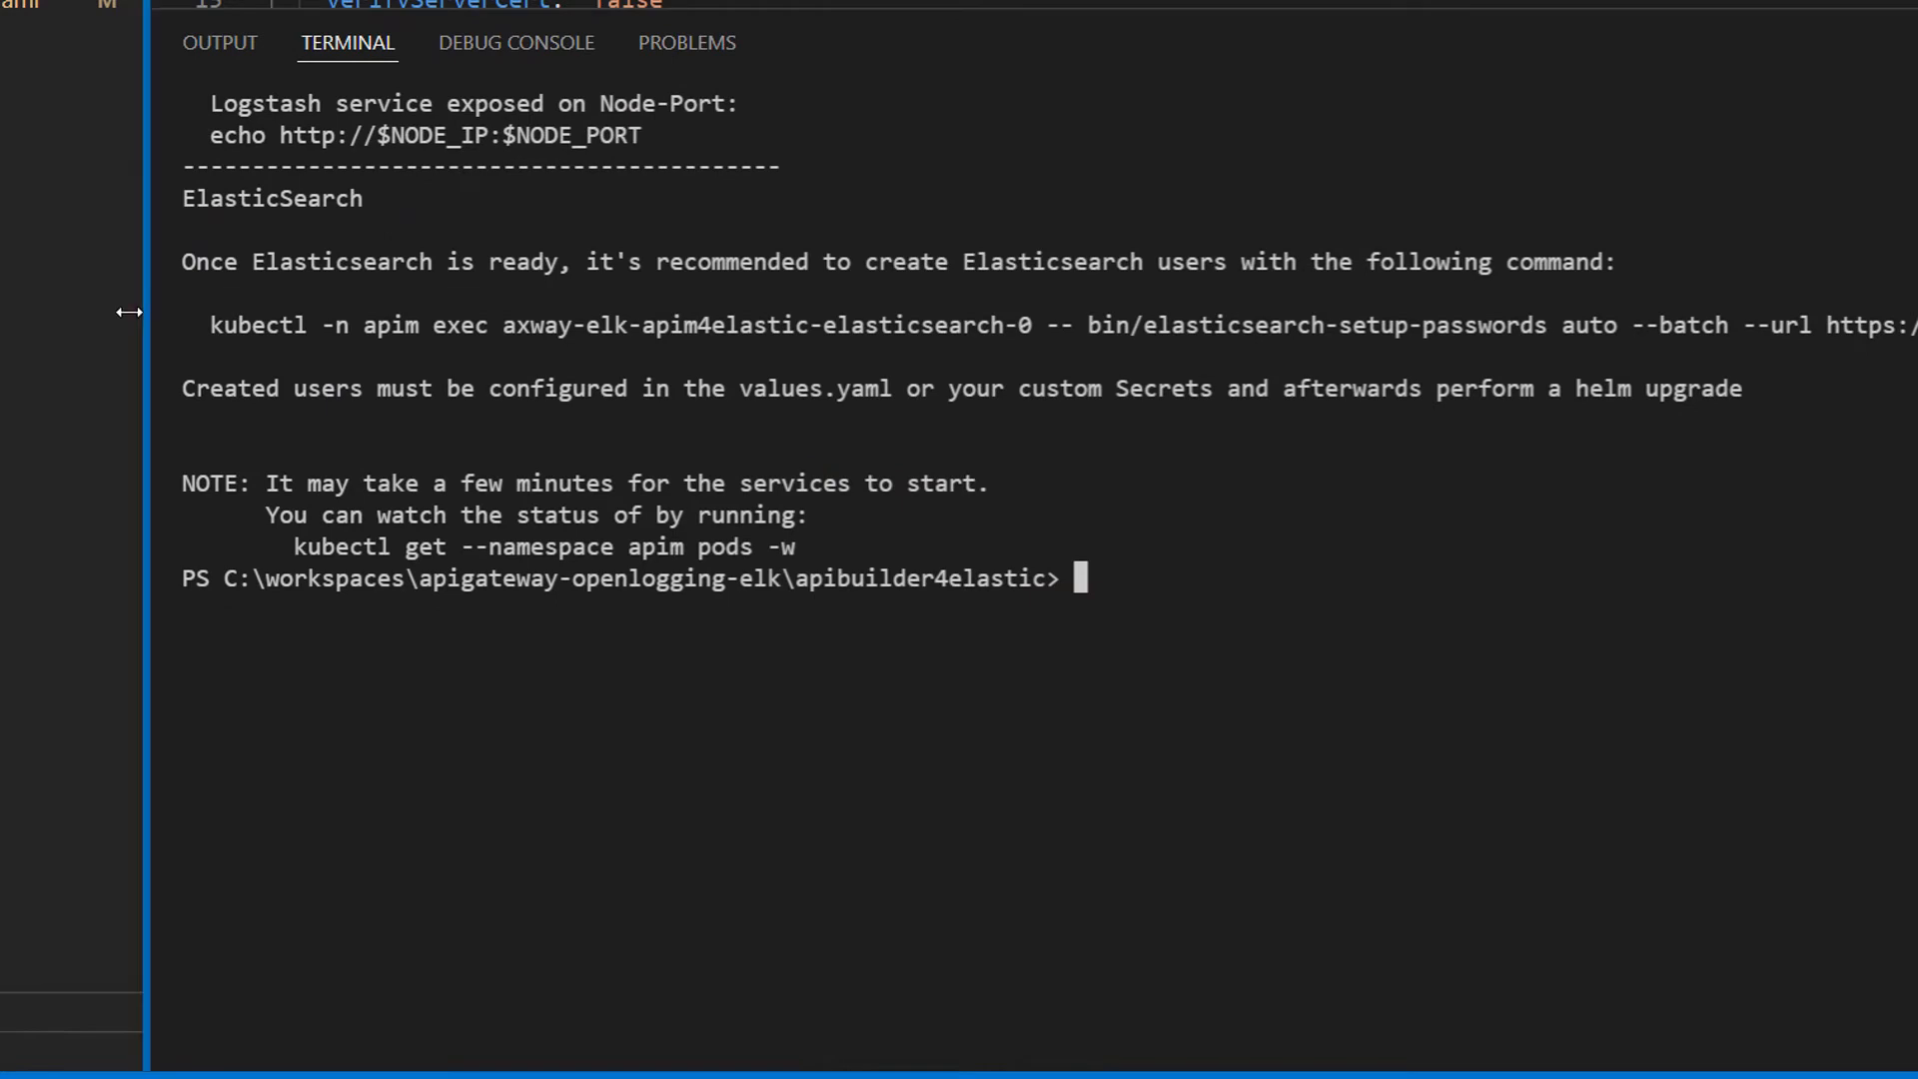
{"action": "left_click_drag", "start_coordinate": [128, 312], "coordinate": [30, 312]}
{"action": "key", "text": "ctrl+r"}
{"action": "type", "text": "get po"}
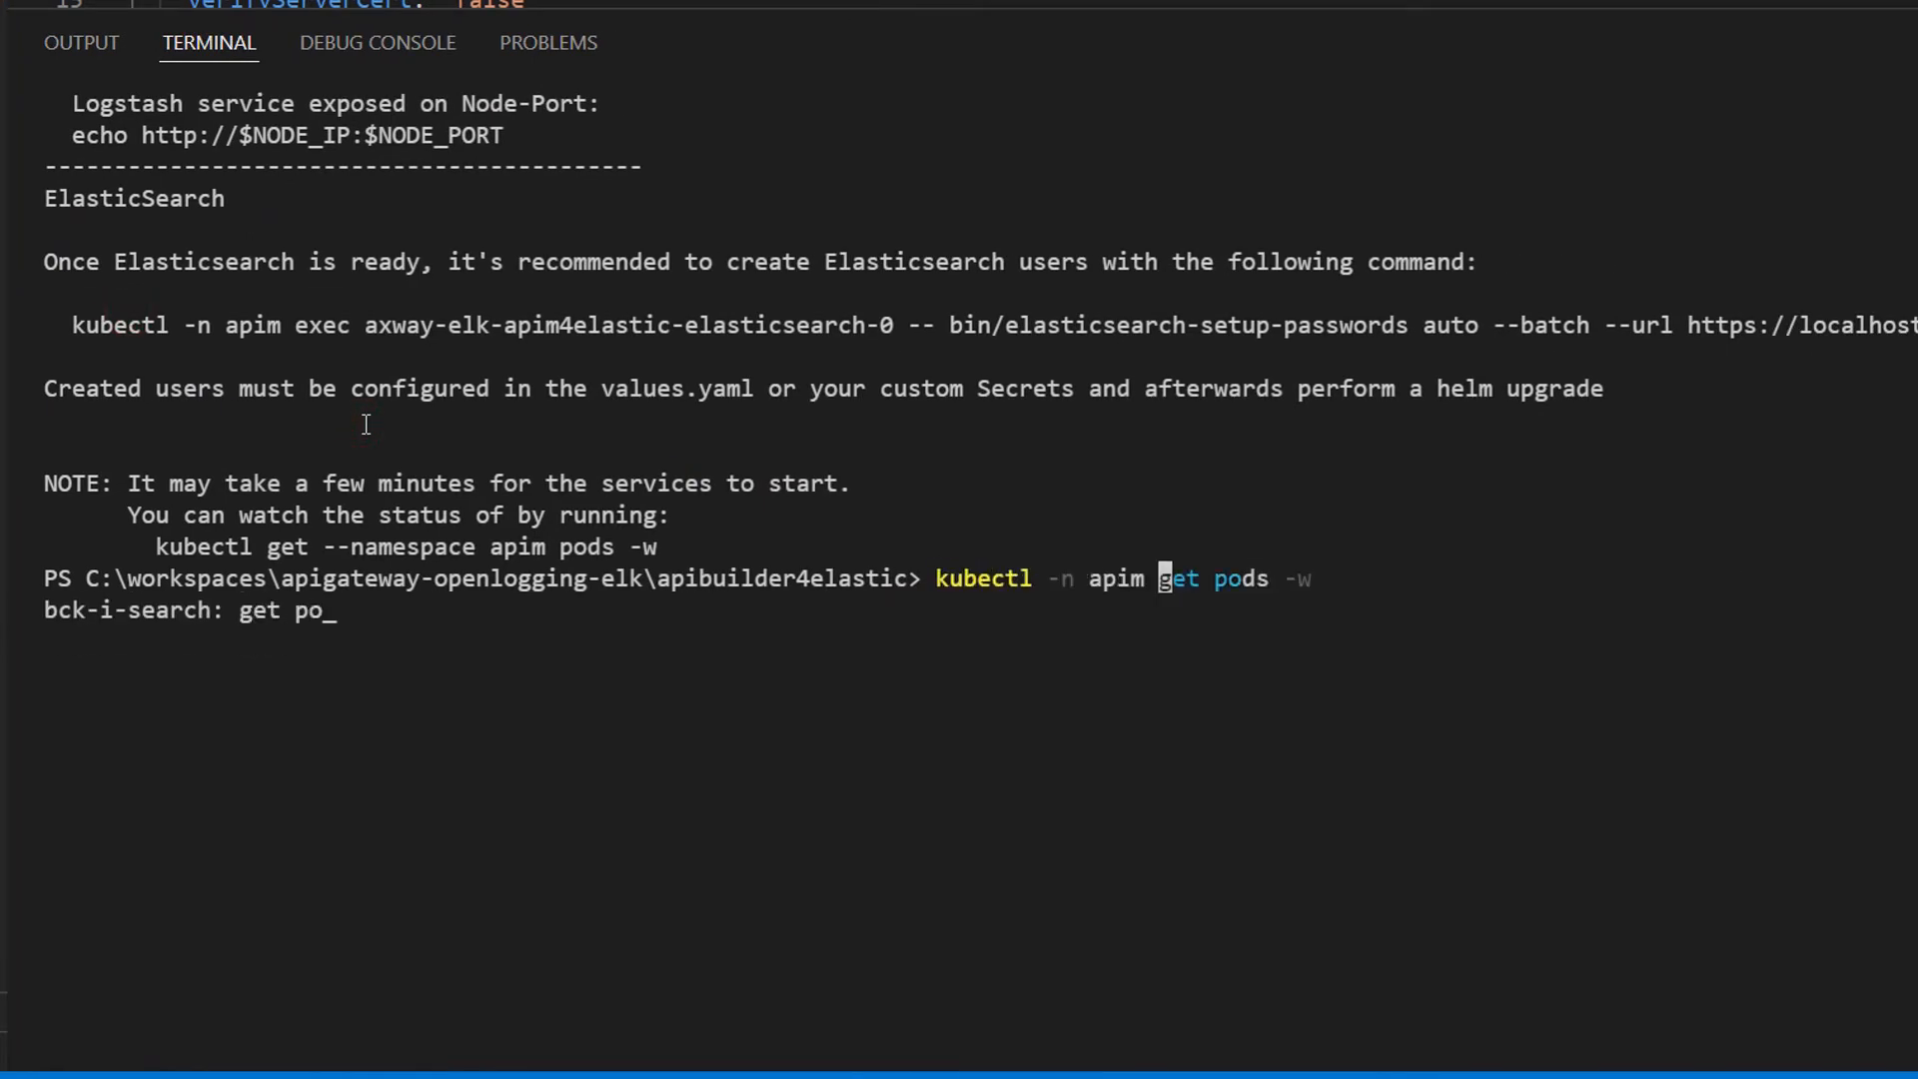
{"action": "key", "text": "Return"}
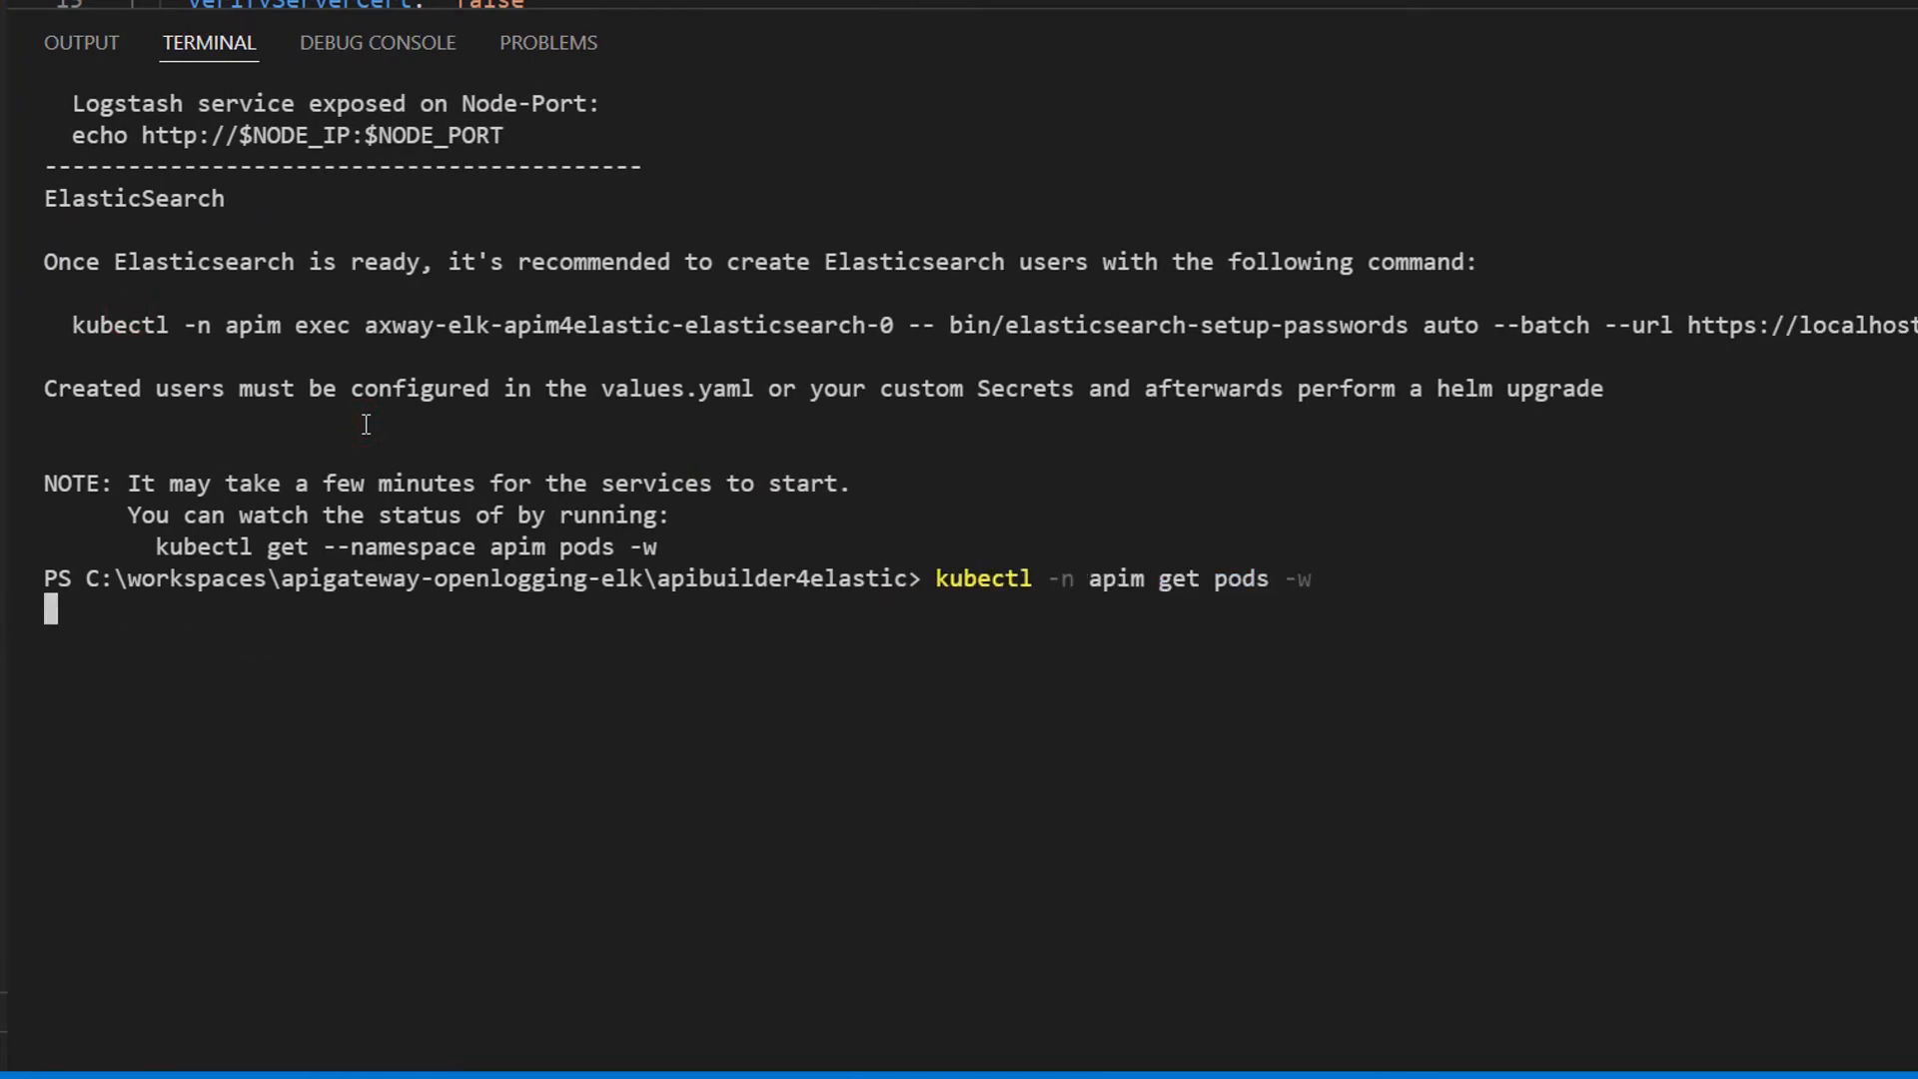
Step: Open an interactive shell in the axway-elk-apim4elastic-apibuilder4elastic pod using kubectl exec -it with the copied pod name
{"action": "double_click", "coordinate": [520, 547]}
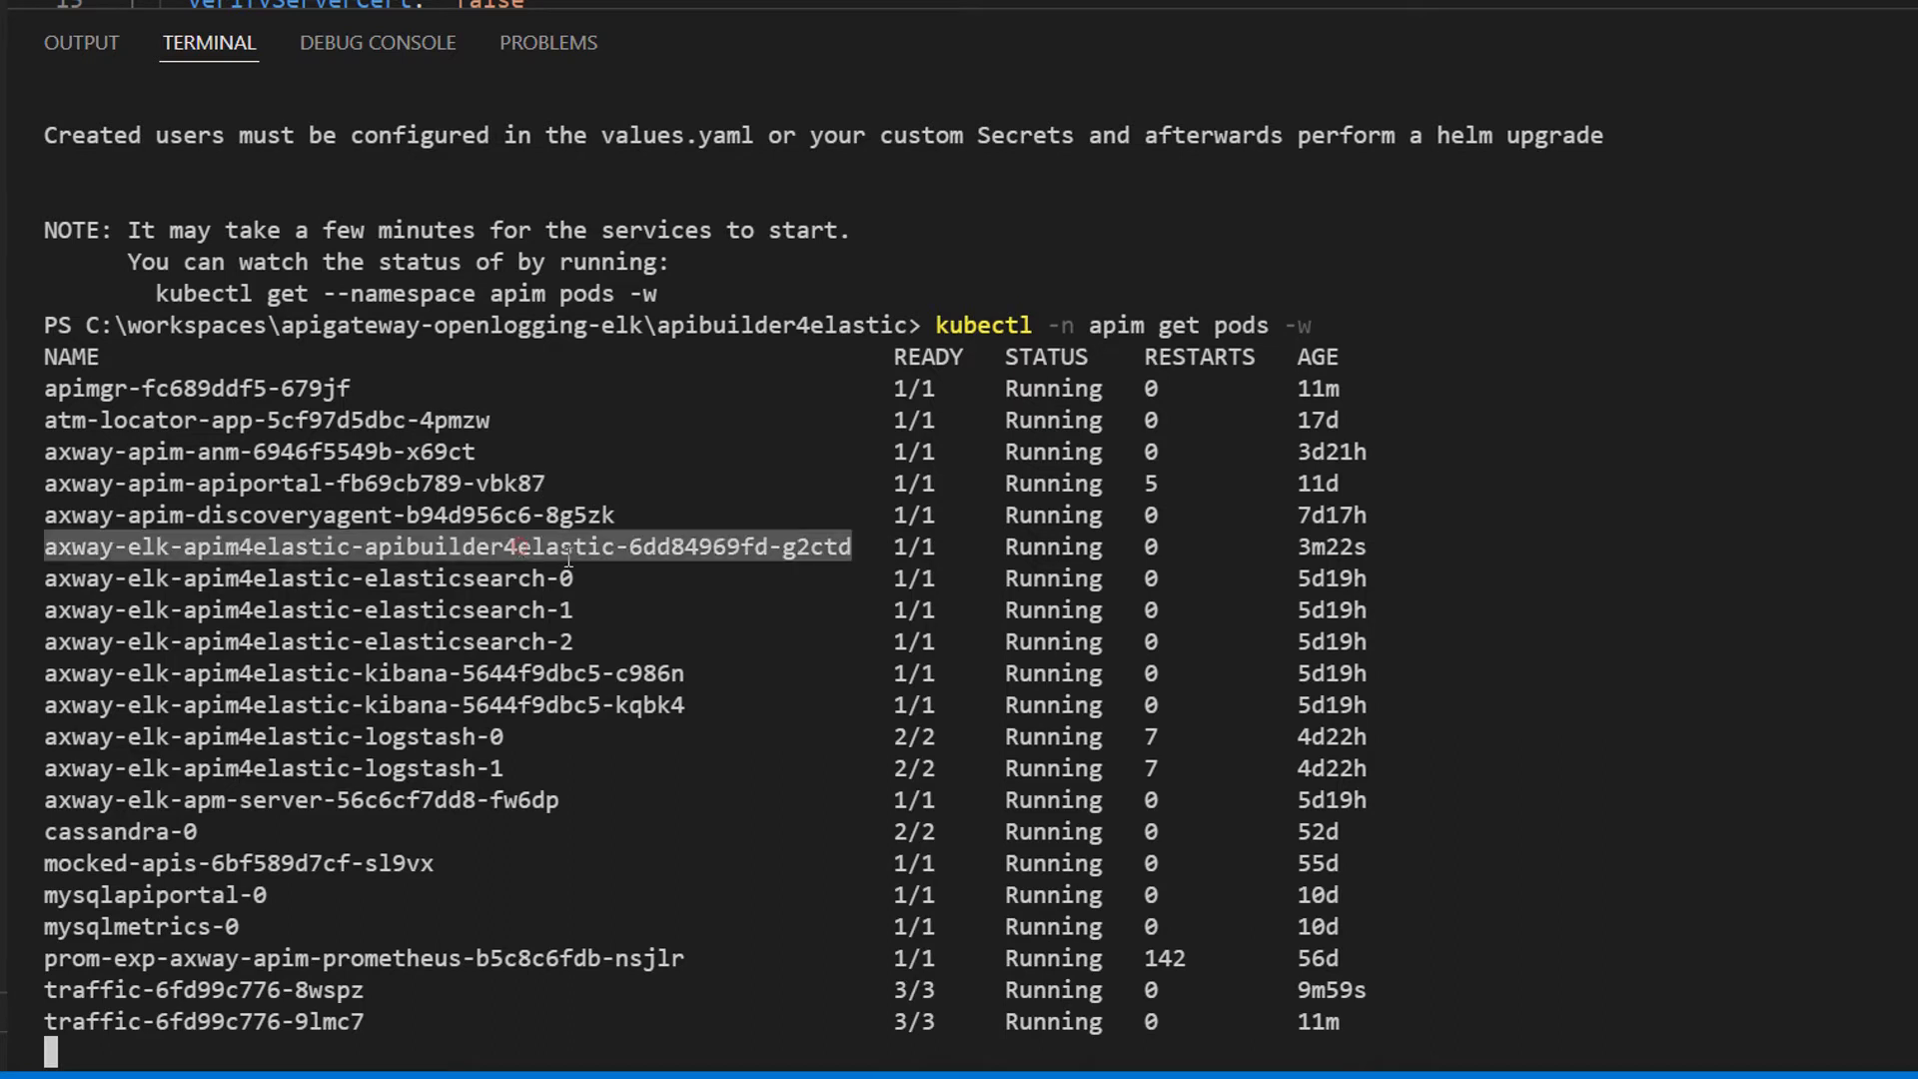
{"action": "left_click", "coordinate": [1708, 707]}
{"action": "key", "text": "ctrl+c"}
{"action": "key", "text": "ctrl+r"}
{"action": "type", "text": "exe"}
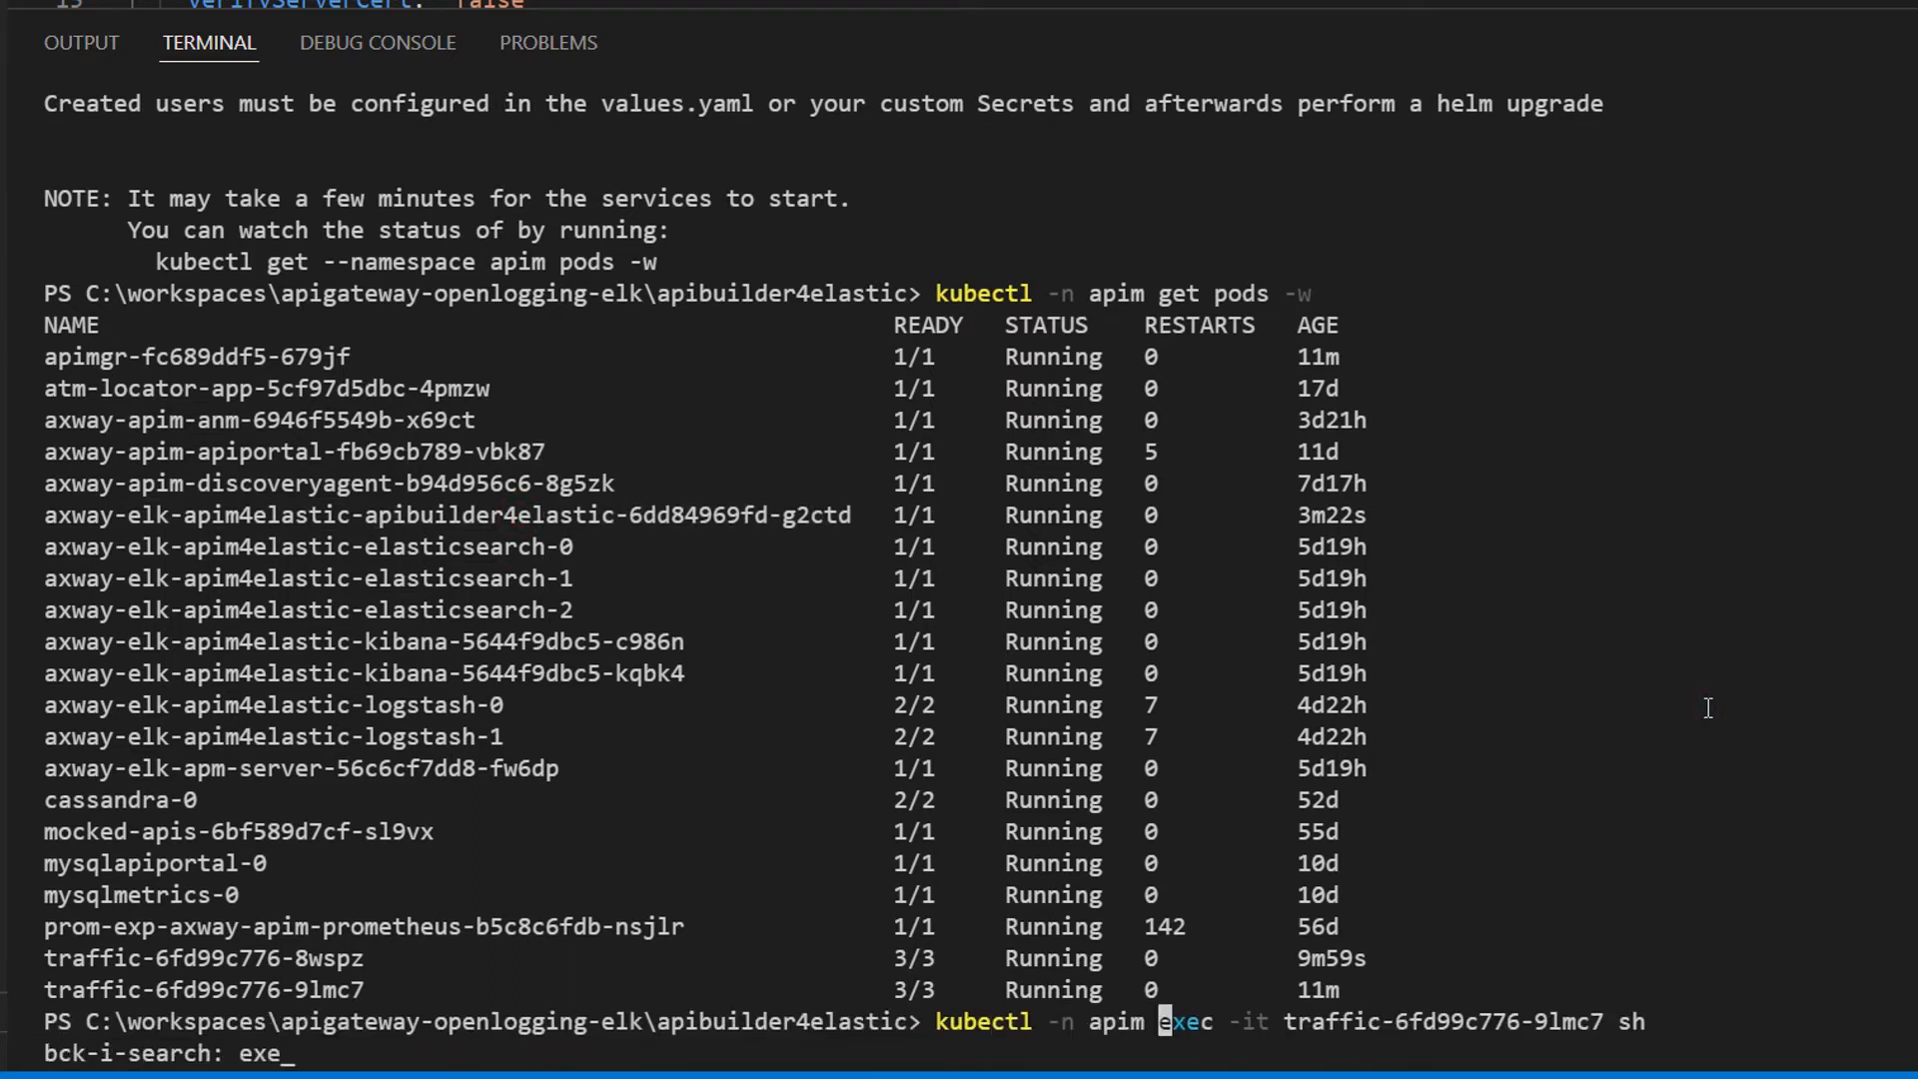
{"action": "key", "text": "End"}
{"action": "key", "text": "Left"}
{"action": "key", "text": "Left"}
{"action": "key", "text": "Left"}
{"action": "key", "text": "BackSpace"}
{"action": "key", "text": "BackSpace"}
{"action": "key", "text": "BackSpace"}
{"action": "key", "text": "BackSpace"}
{"action": "key", "text": "BackSpace"}
{"action": "key", "text": "BackSpace"}
{"action": "key", "text": "BackSpace"}
{"action": "key", "text": "BackSpace"}
{"action": "key", "text": "BackSpace"}
{"action": "key", "text": "BackSpace"}
{"action": "key", "text": "BackSpace"}
{"action": "key", "text": "BackSpace"}
{"action": "key", "text": "BackSpace"}
{"action": "key", "text": "BackSpace"}
{"action": "key", "text": "BackSpace"}
{"action": "key", "text": "BackSpace"}
{"action": "key", "text": "BackSpace"}
{"action": "key", "text": "BackSpace"}
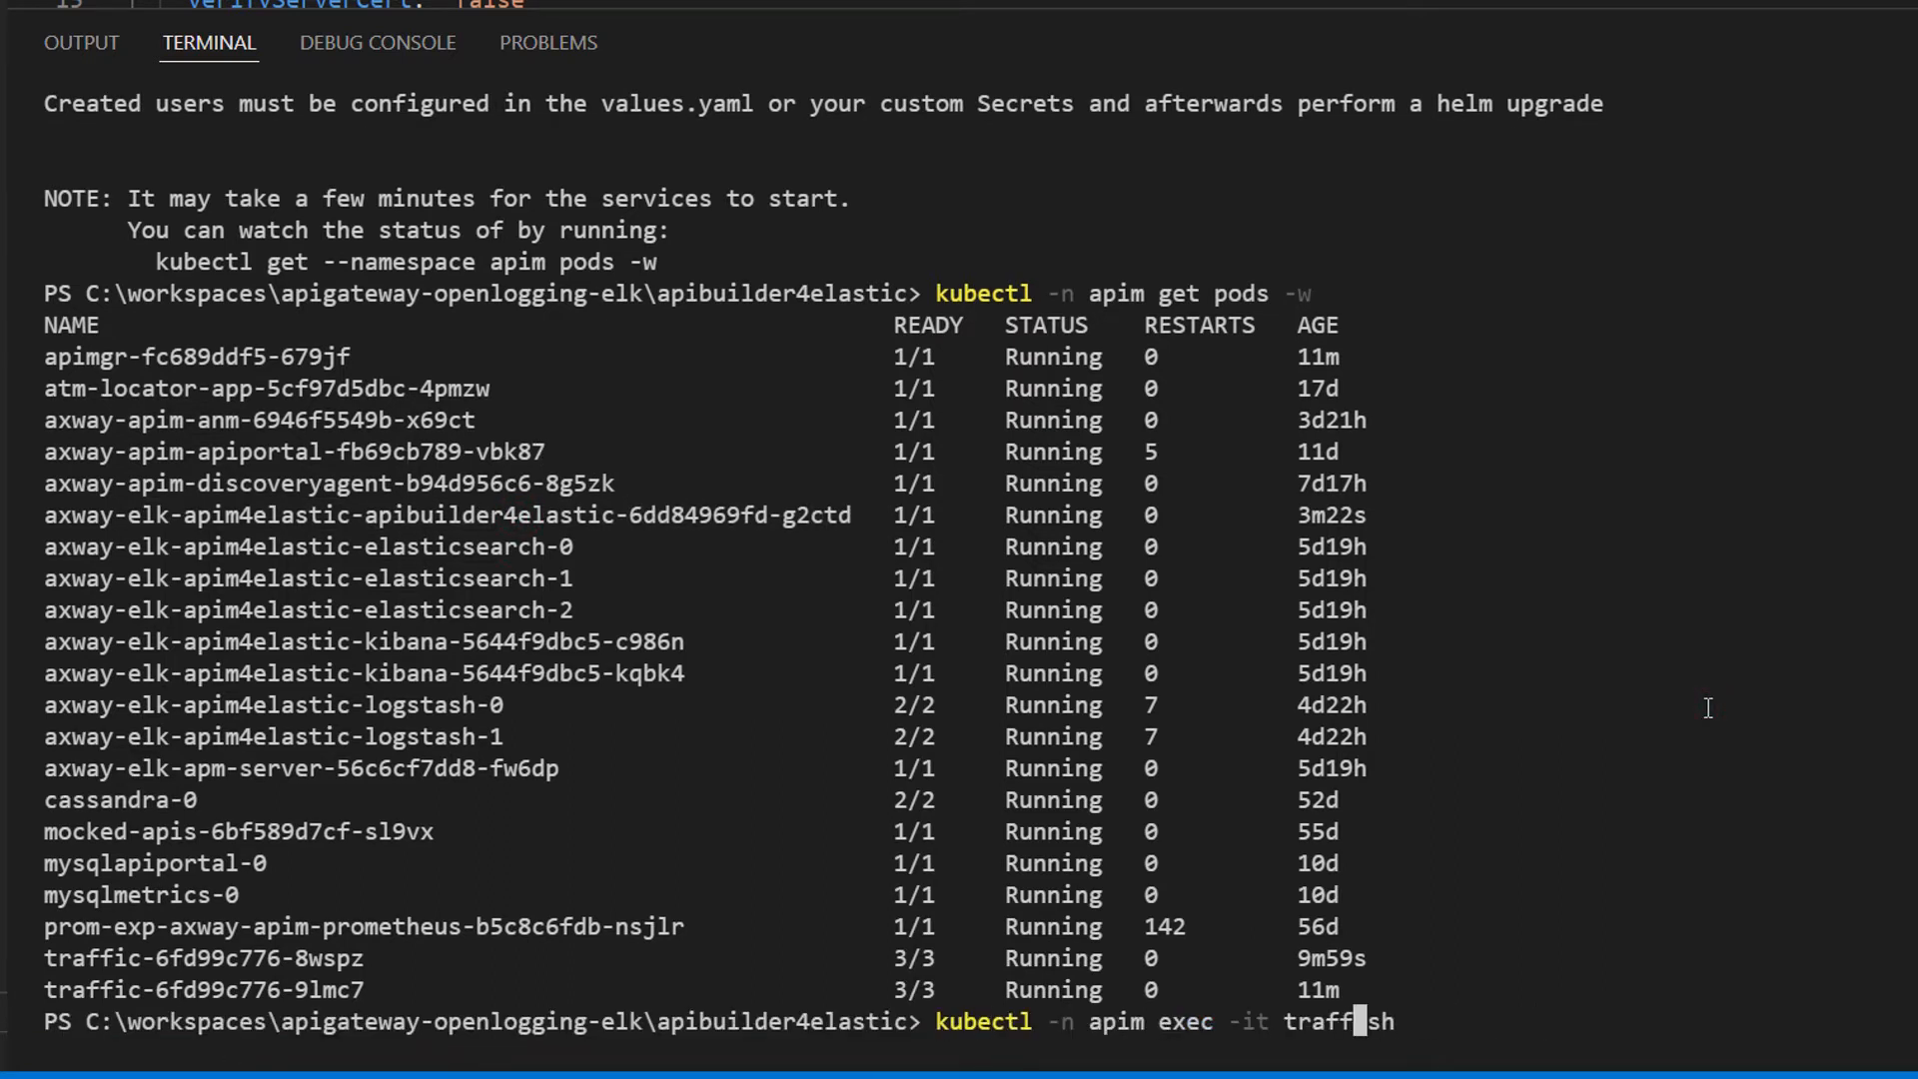
{"action": "key", "text": "BackSpace"}
{"action": "key", "text": "BackSpace"}
{"action": "key", "text": "BackSpace"}
{"action": "key", "text": "BackSpace"}
{"action": "key", "text": "BackSpace"}
{"action": "key", "text": "BackSpace"}
{"action": "key", "text": "BackSpace"}
{"action": "key", "text": "BackSpace"}
{"action": "type", "text": "it"}
{"action": "key", "text": "ctrl+v"}
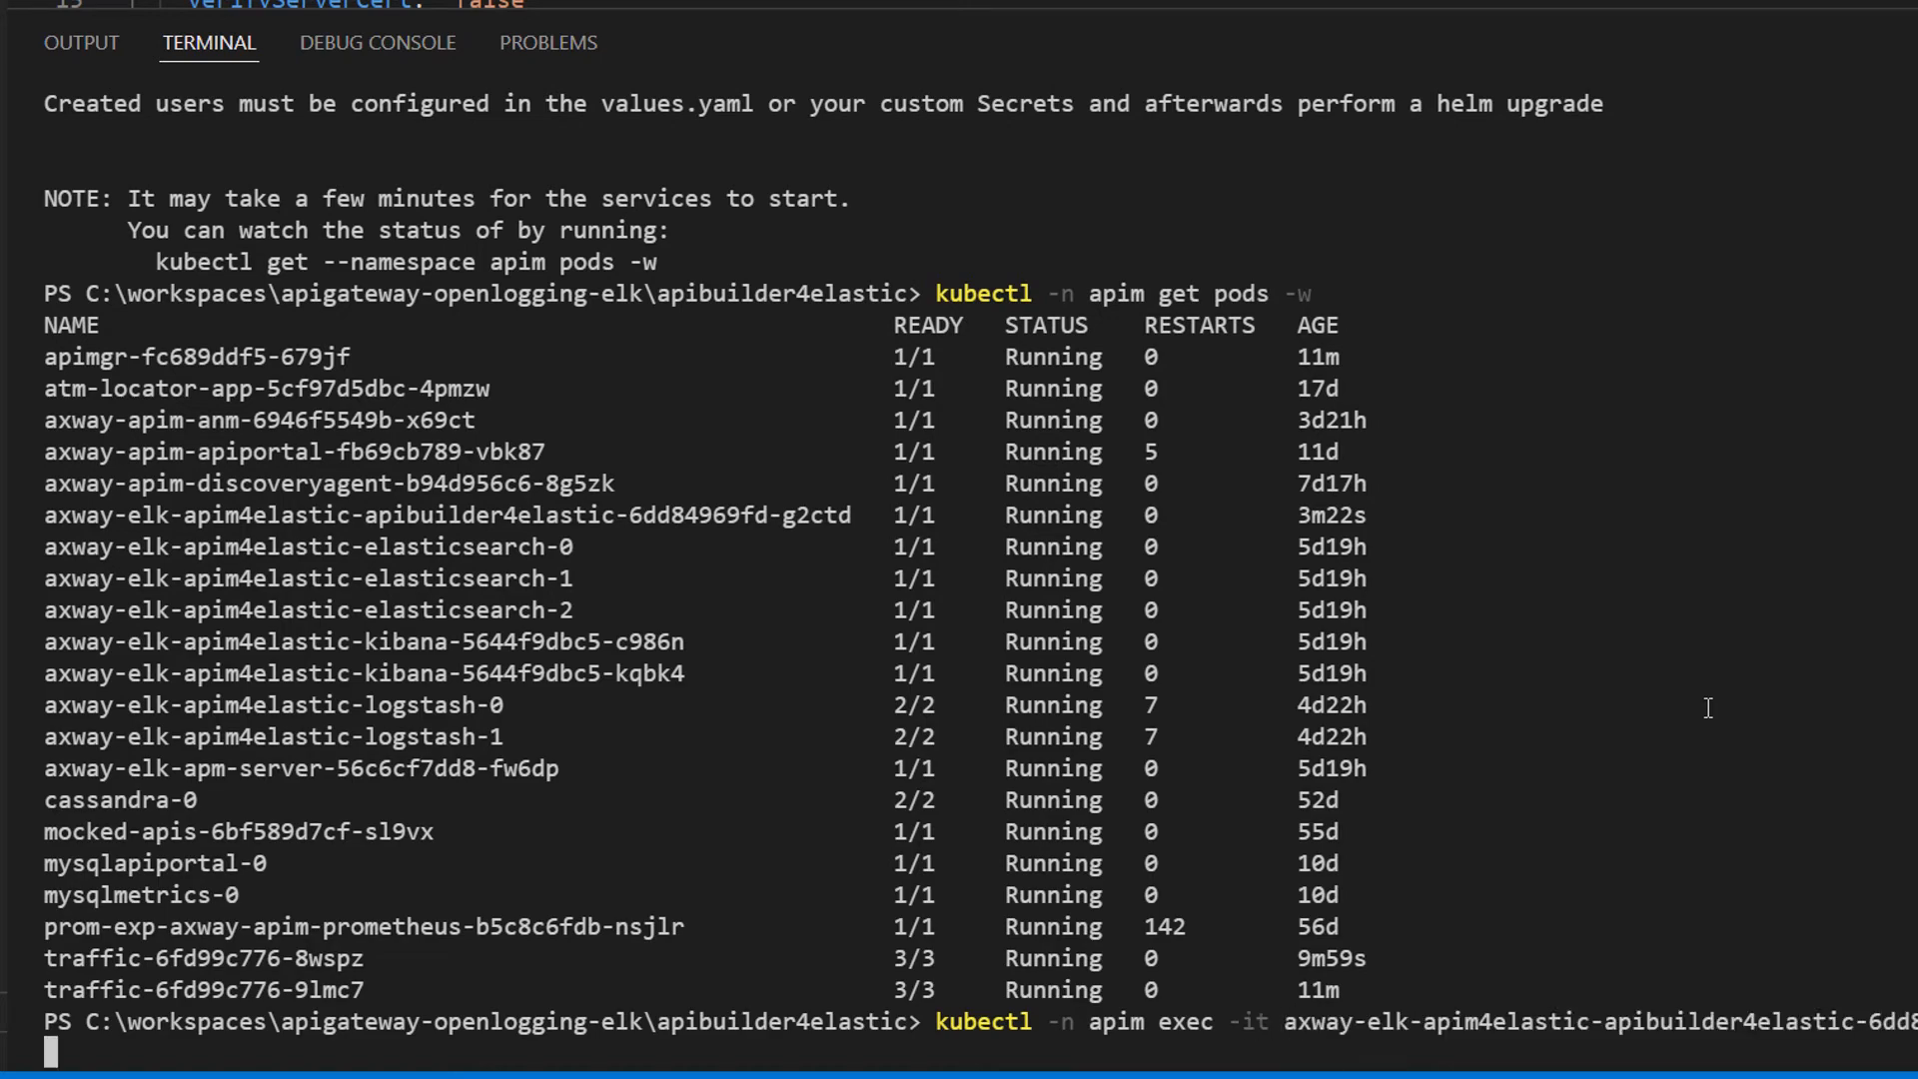
{"action": "key", "text": "Return"}
Step: Copy the wget transform setup command for apigw-traffic-summary from the documentation and run it in the pod shell
{"action": "key", "text": "alt+Tab"}
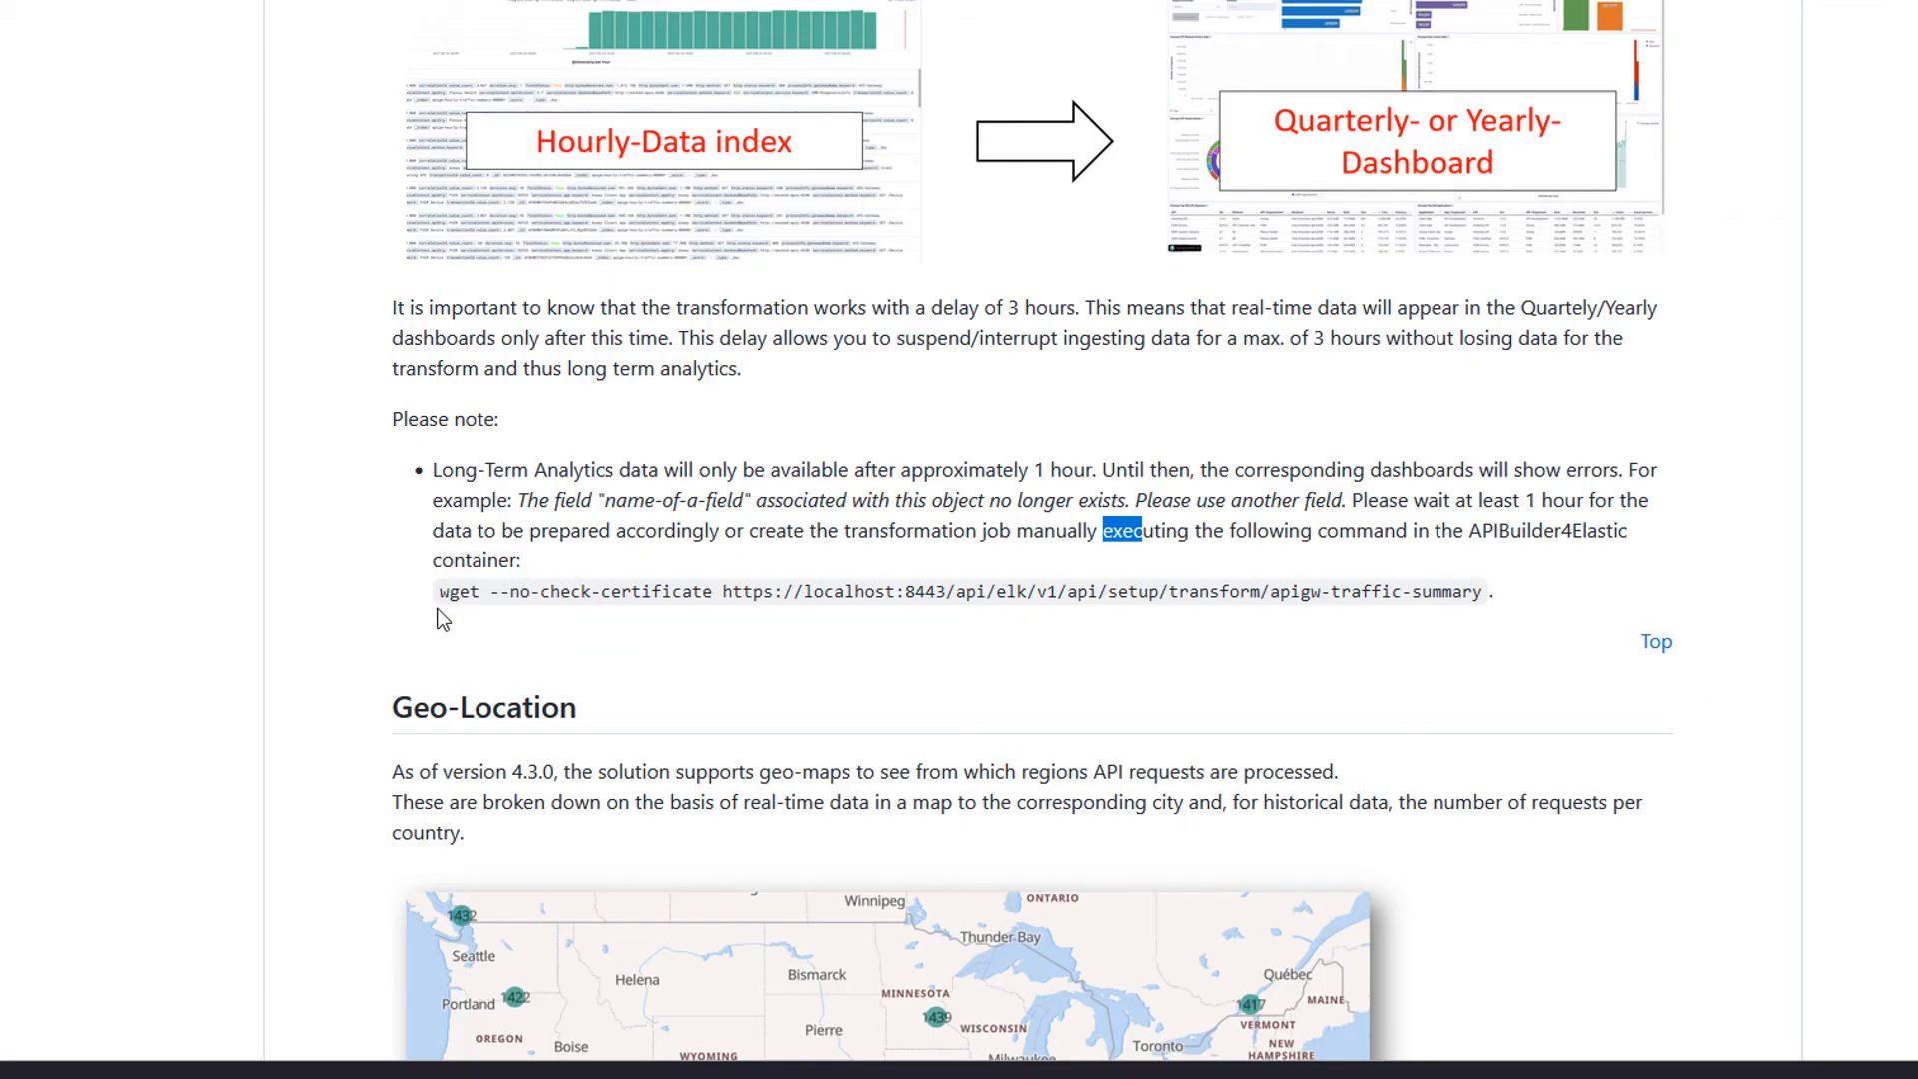
{"action": "left_click_drag", "start_coordinate": [438, 596], "coordinate": [1489, 601]}
{"action": "key", "text": "ctrl+c"}
{"action": "key", "text": "alt+Tab"}
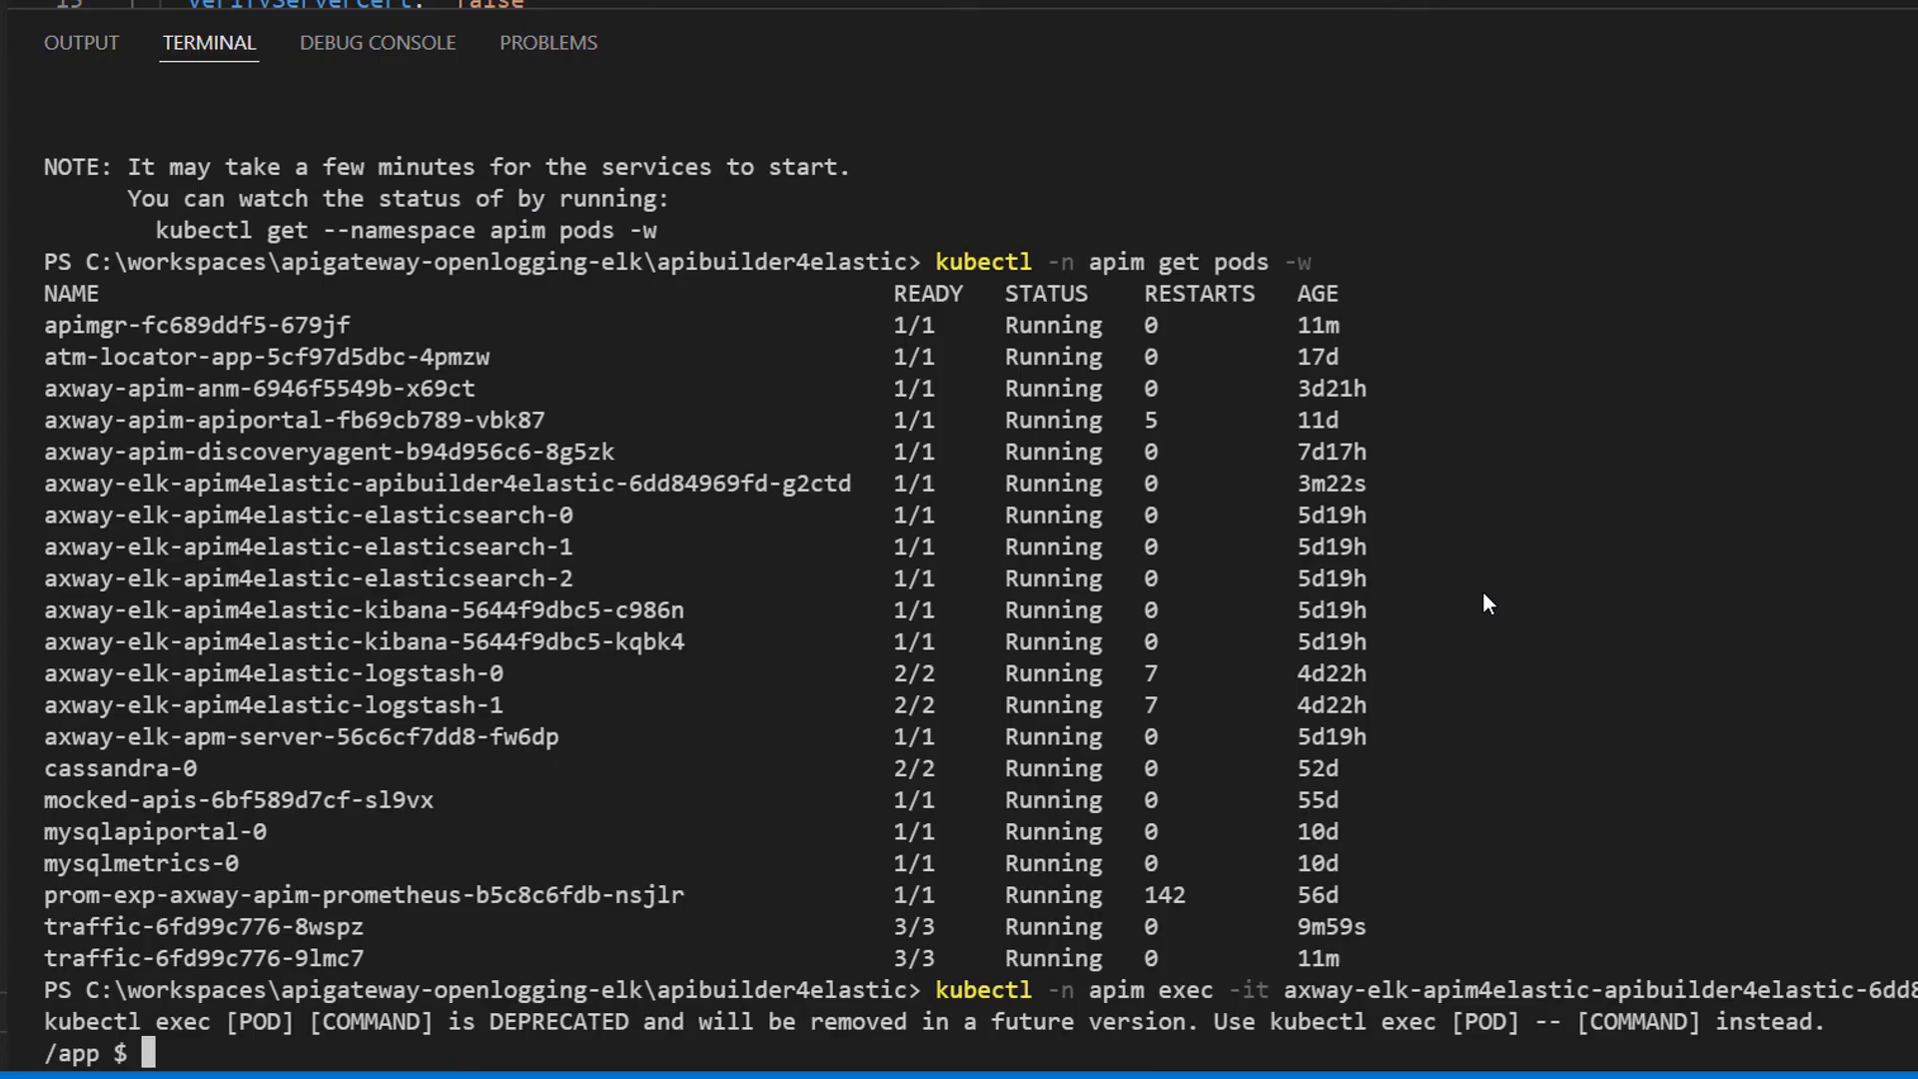
{"action": "key", "text": "ctrl+v"}
{"action": "key", "text": "Return"}
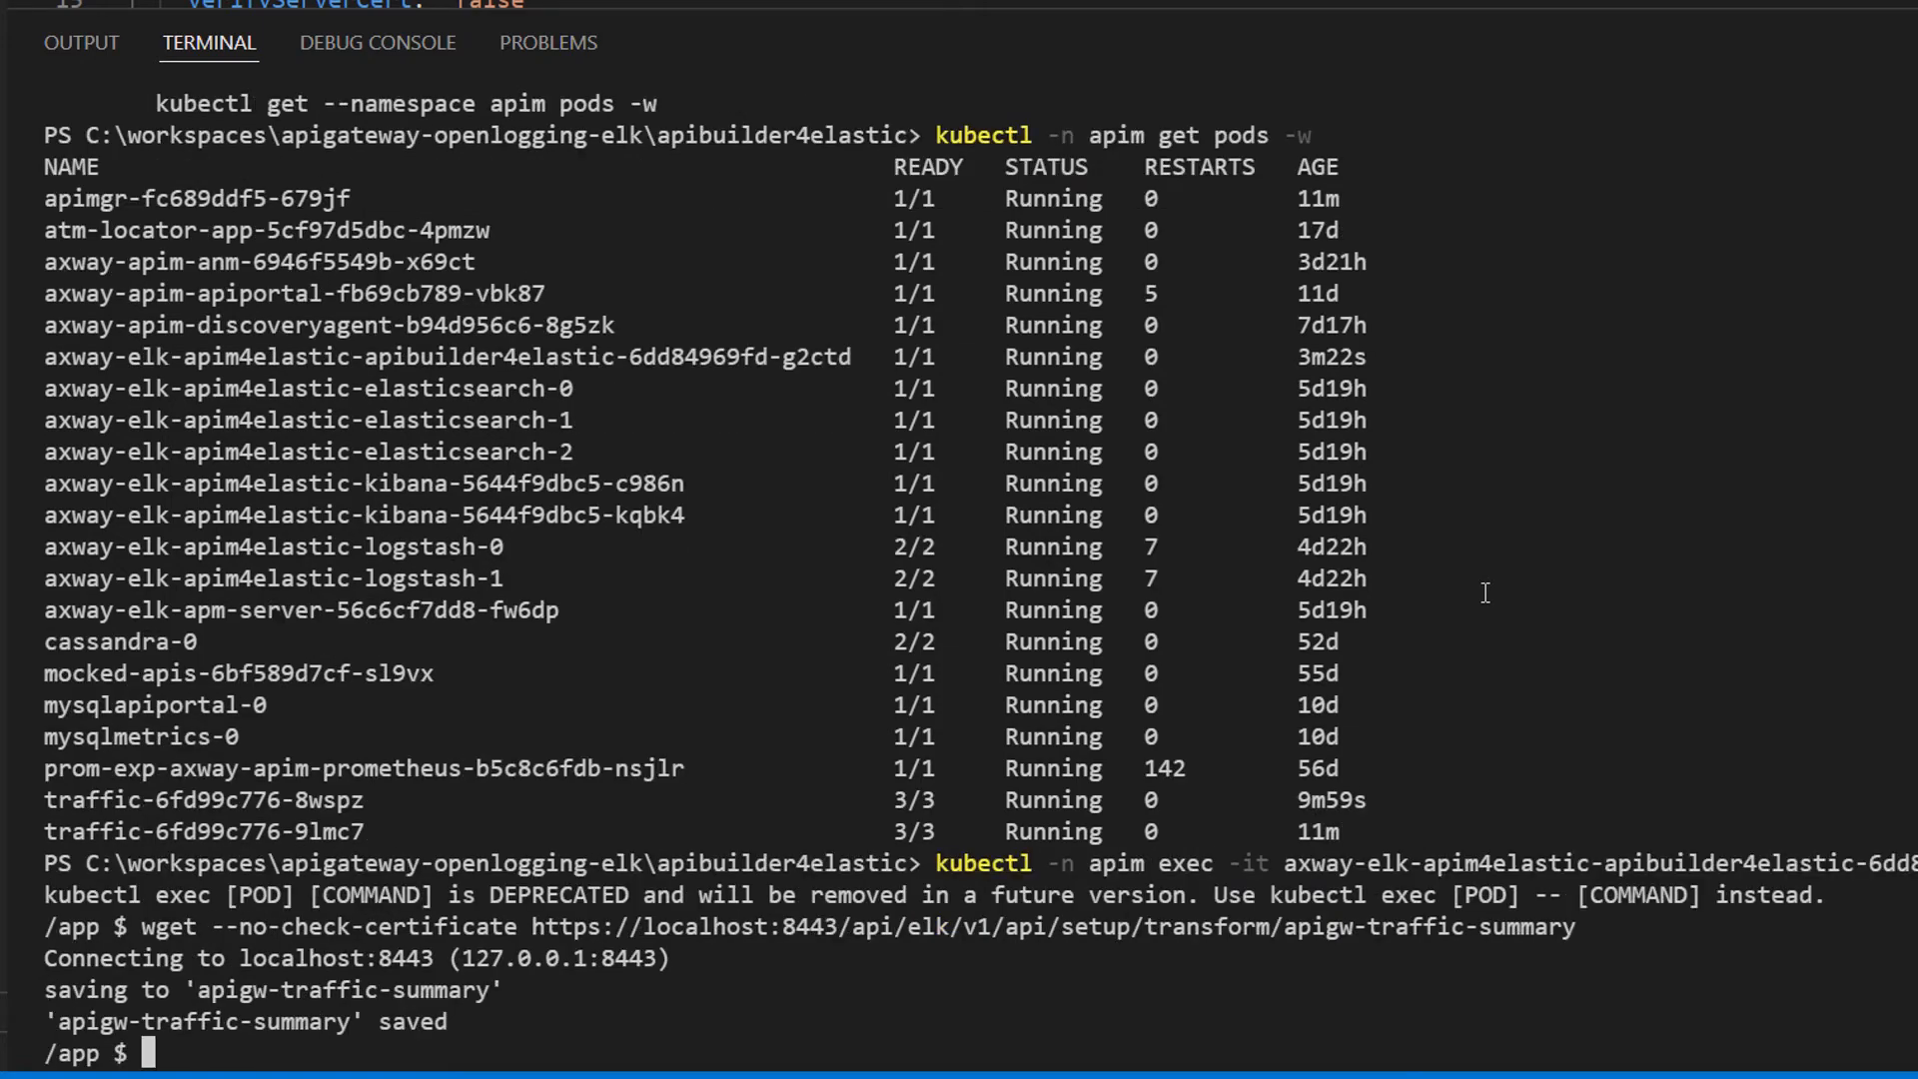
Step: Reload the Transforms list in Kibana
{"action": "key", "text": "alt+Tab"}
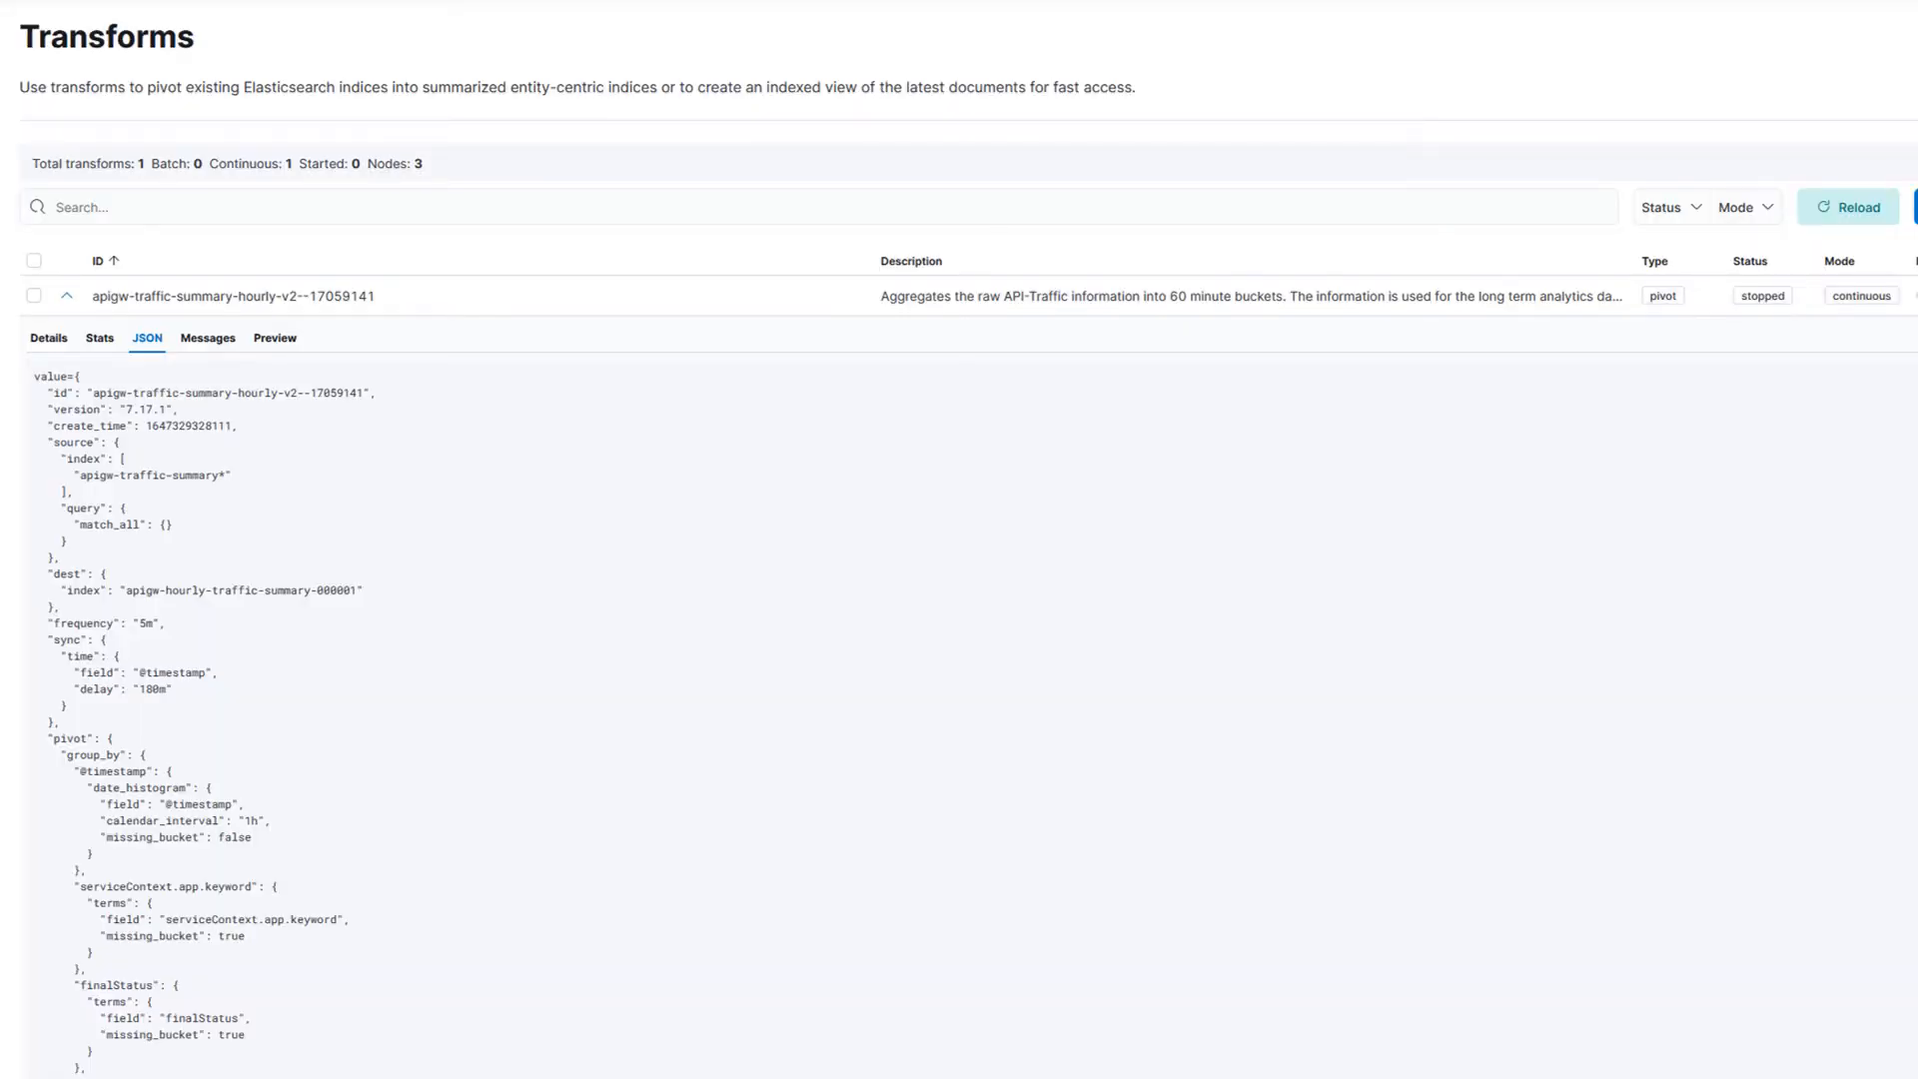
{"action": "left_click", "coordinate": [66, 295]}
{"action": "left_click", "coordinate": [1875, 207]}
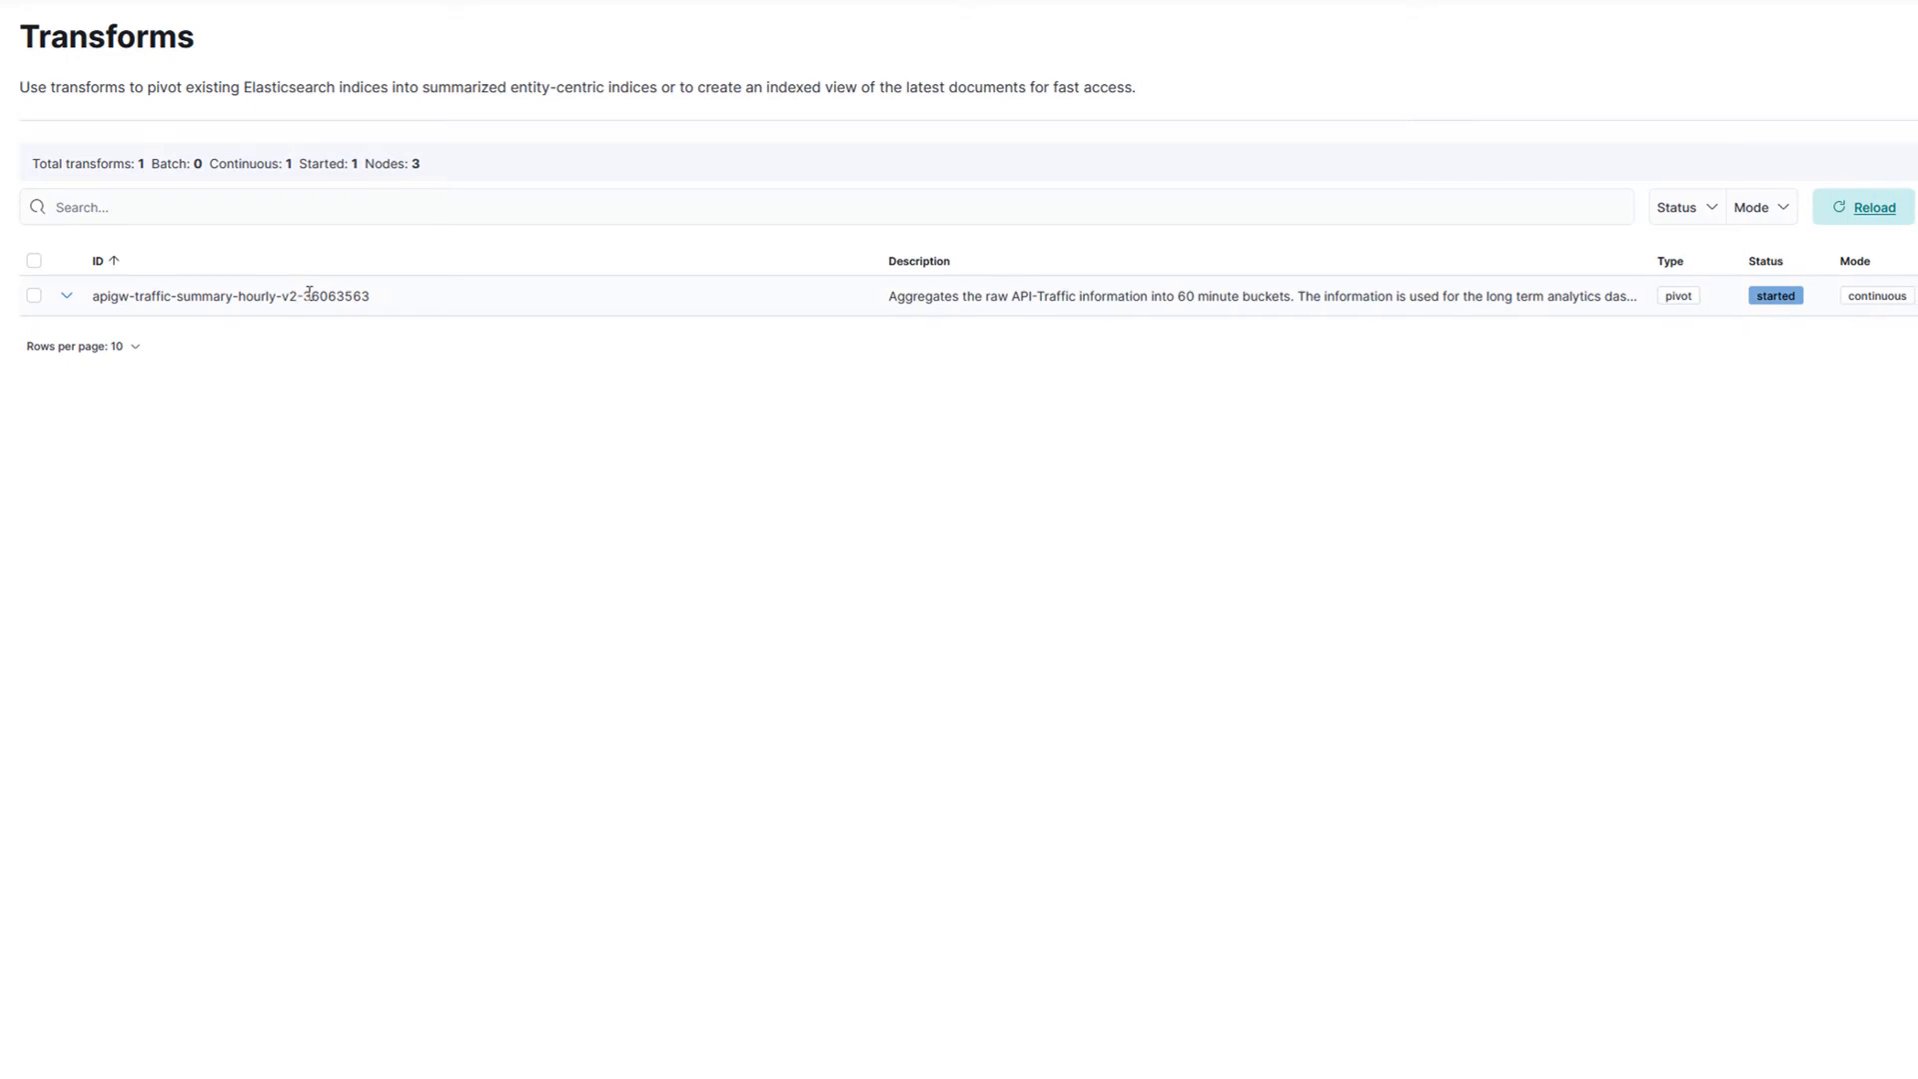
Step: Inspect the JSON definition of the apigw-traffic-summary-hourly-v2 transform, searching it for the user-agent field
{"action": "left_click", "coordinate": [67, 299]}
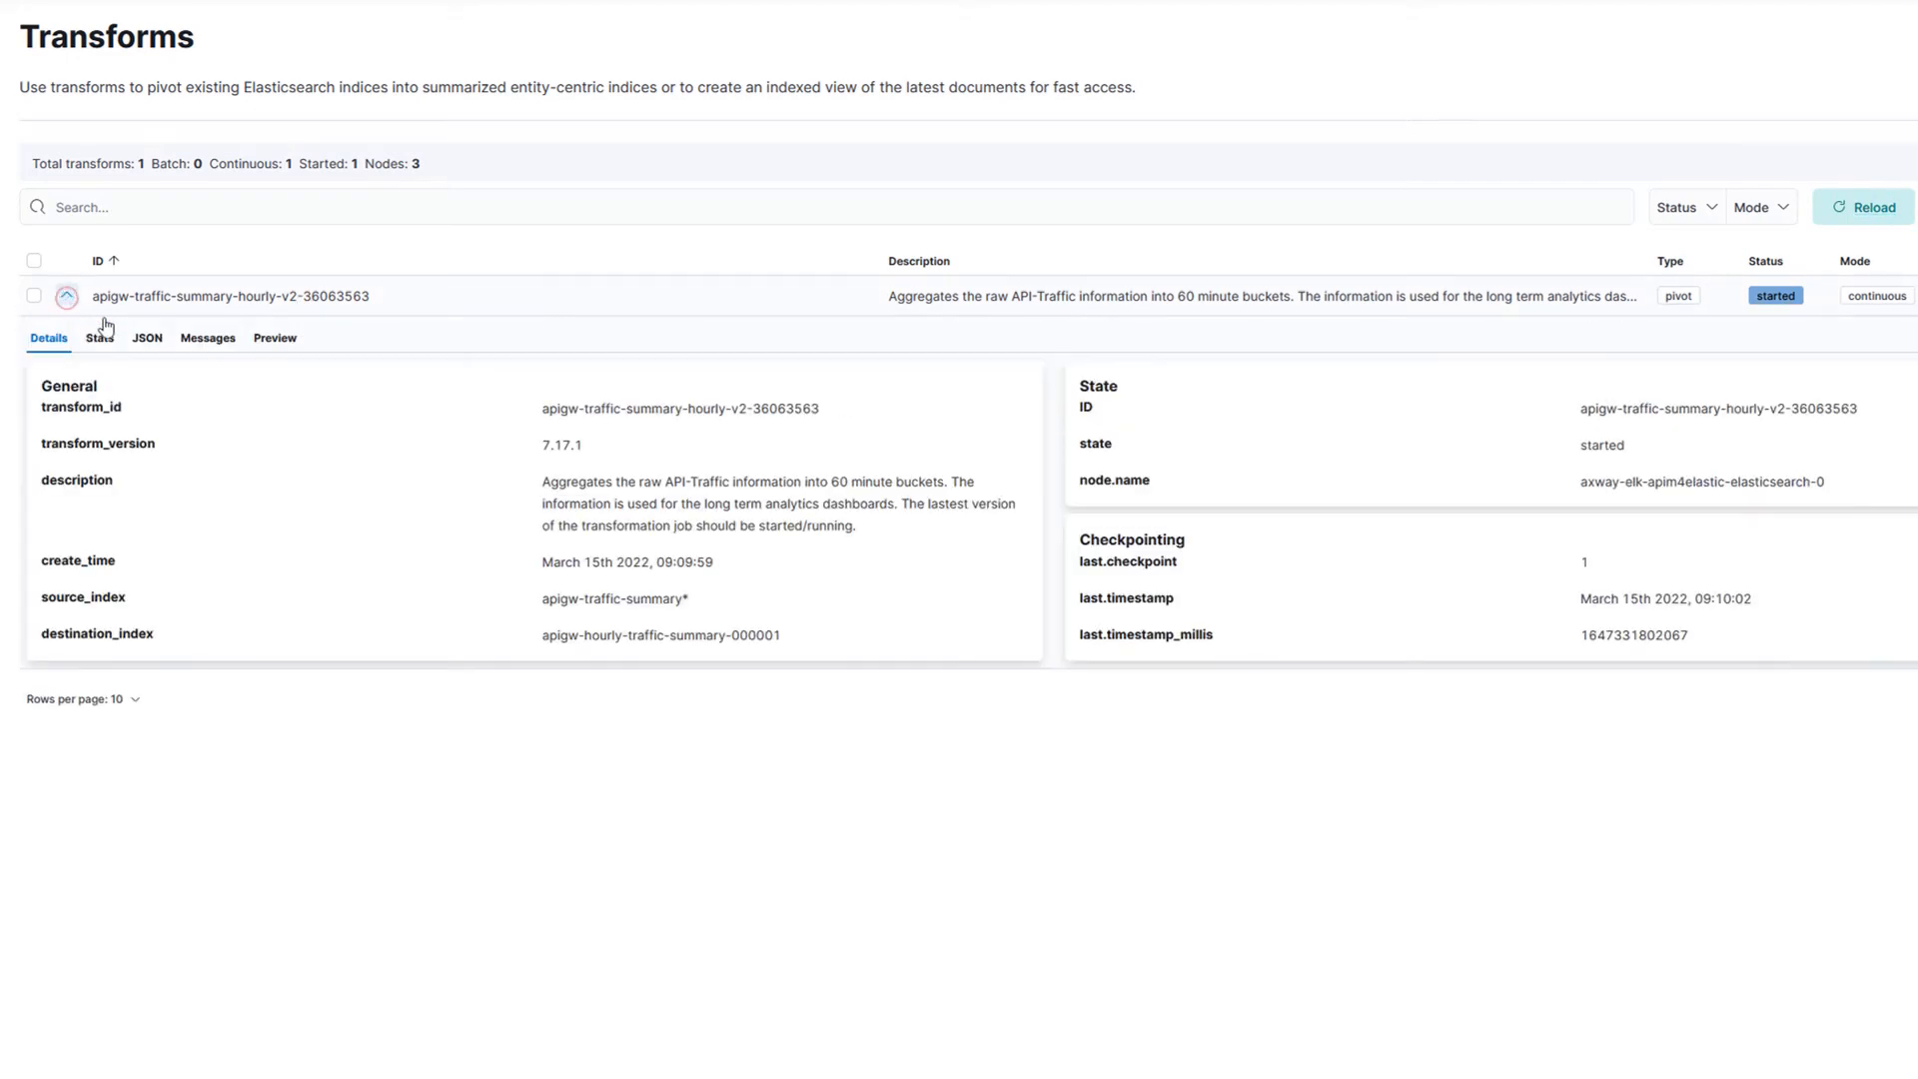
{"action": "left_click", "coordinate": [148, 340]}
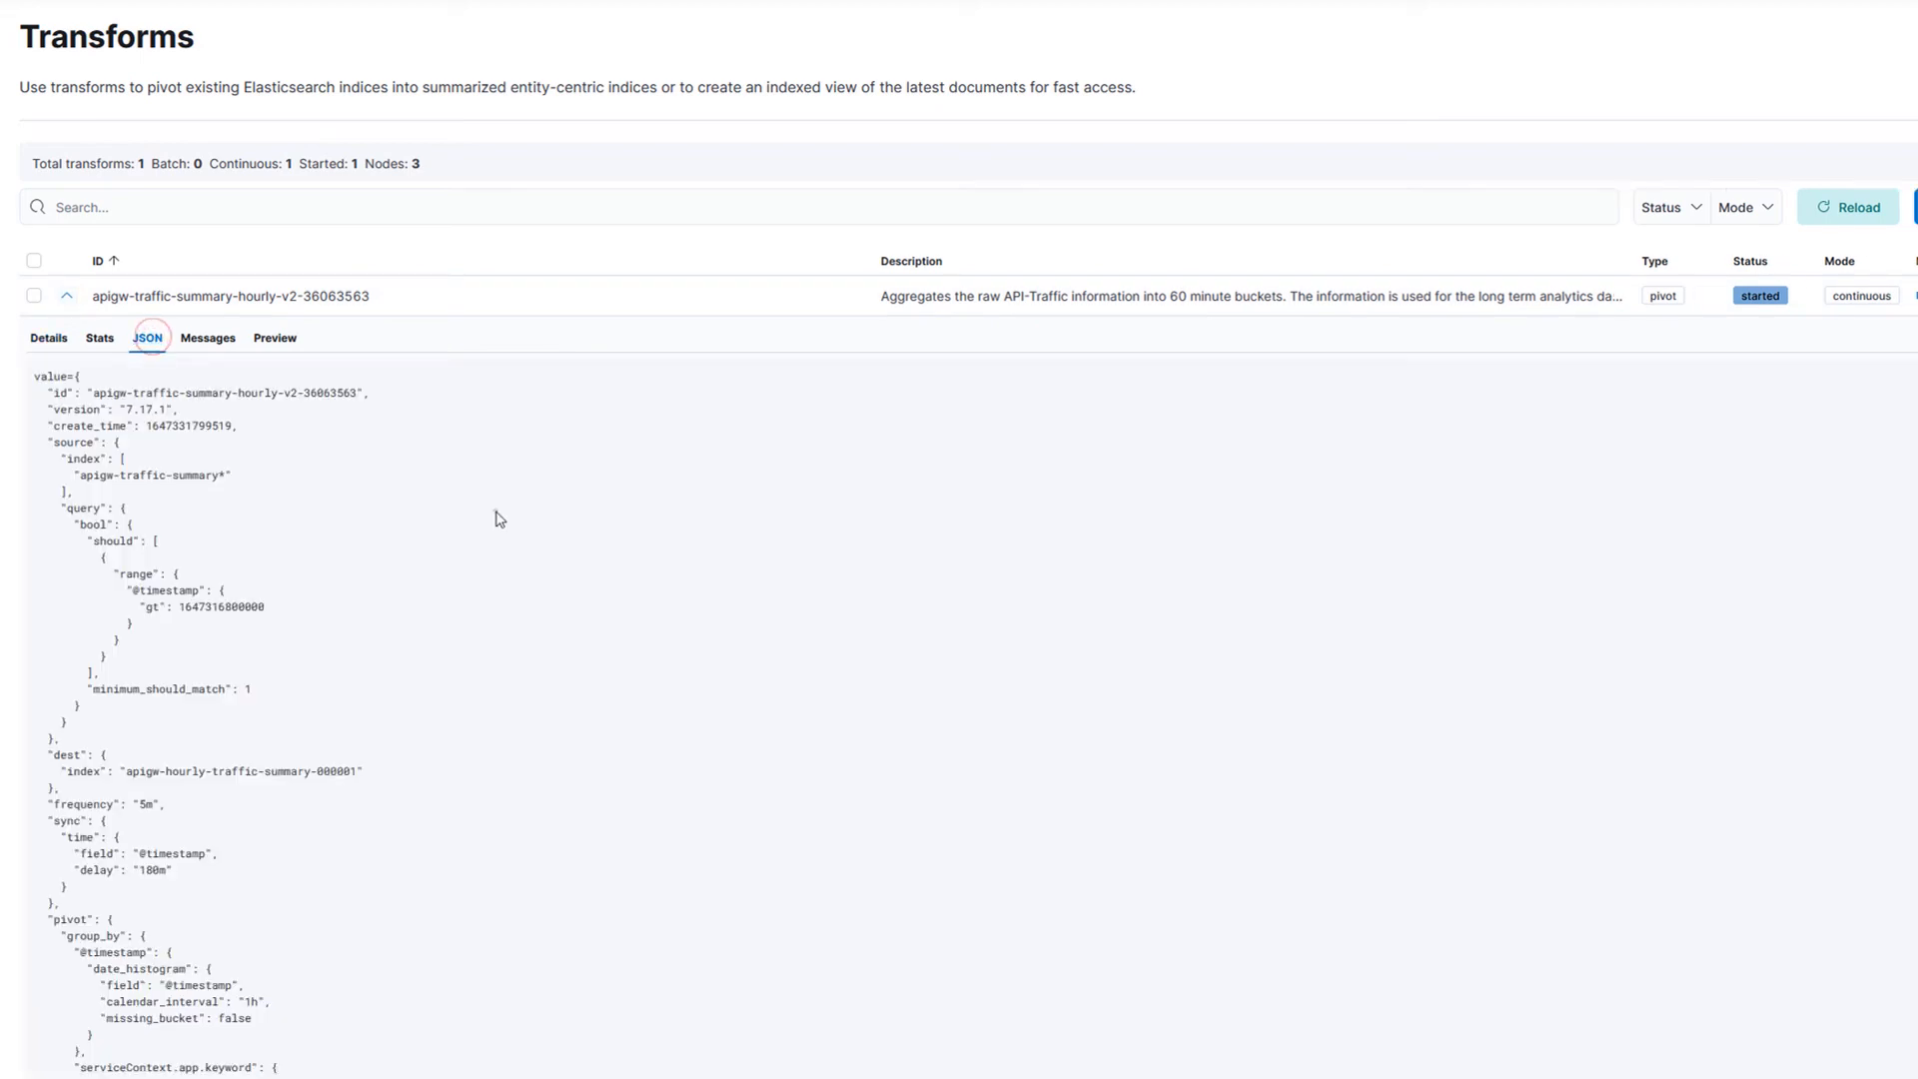
{"action": "key", "text": "ctrl+f"}
{"action": "type", "text": "user-a"}
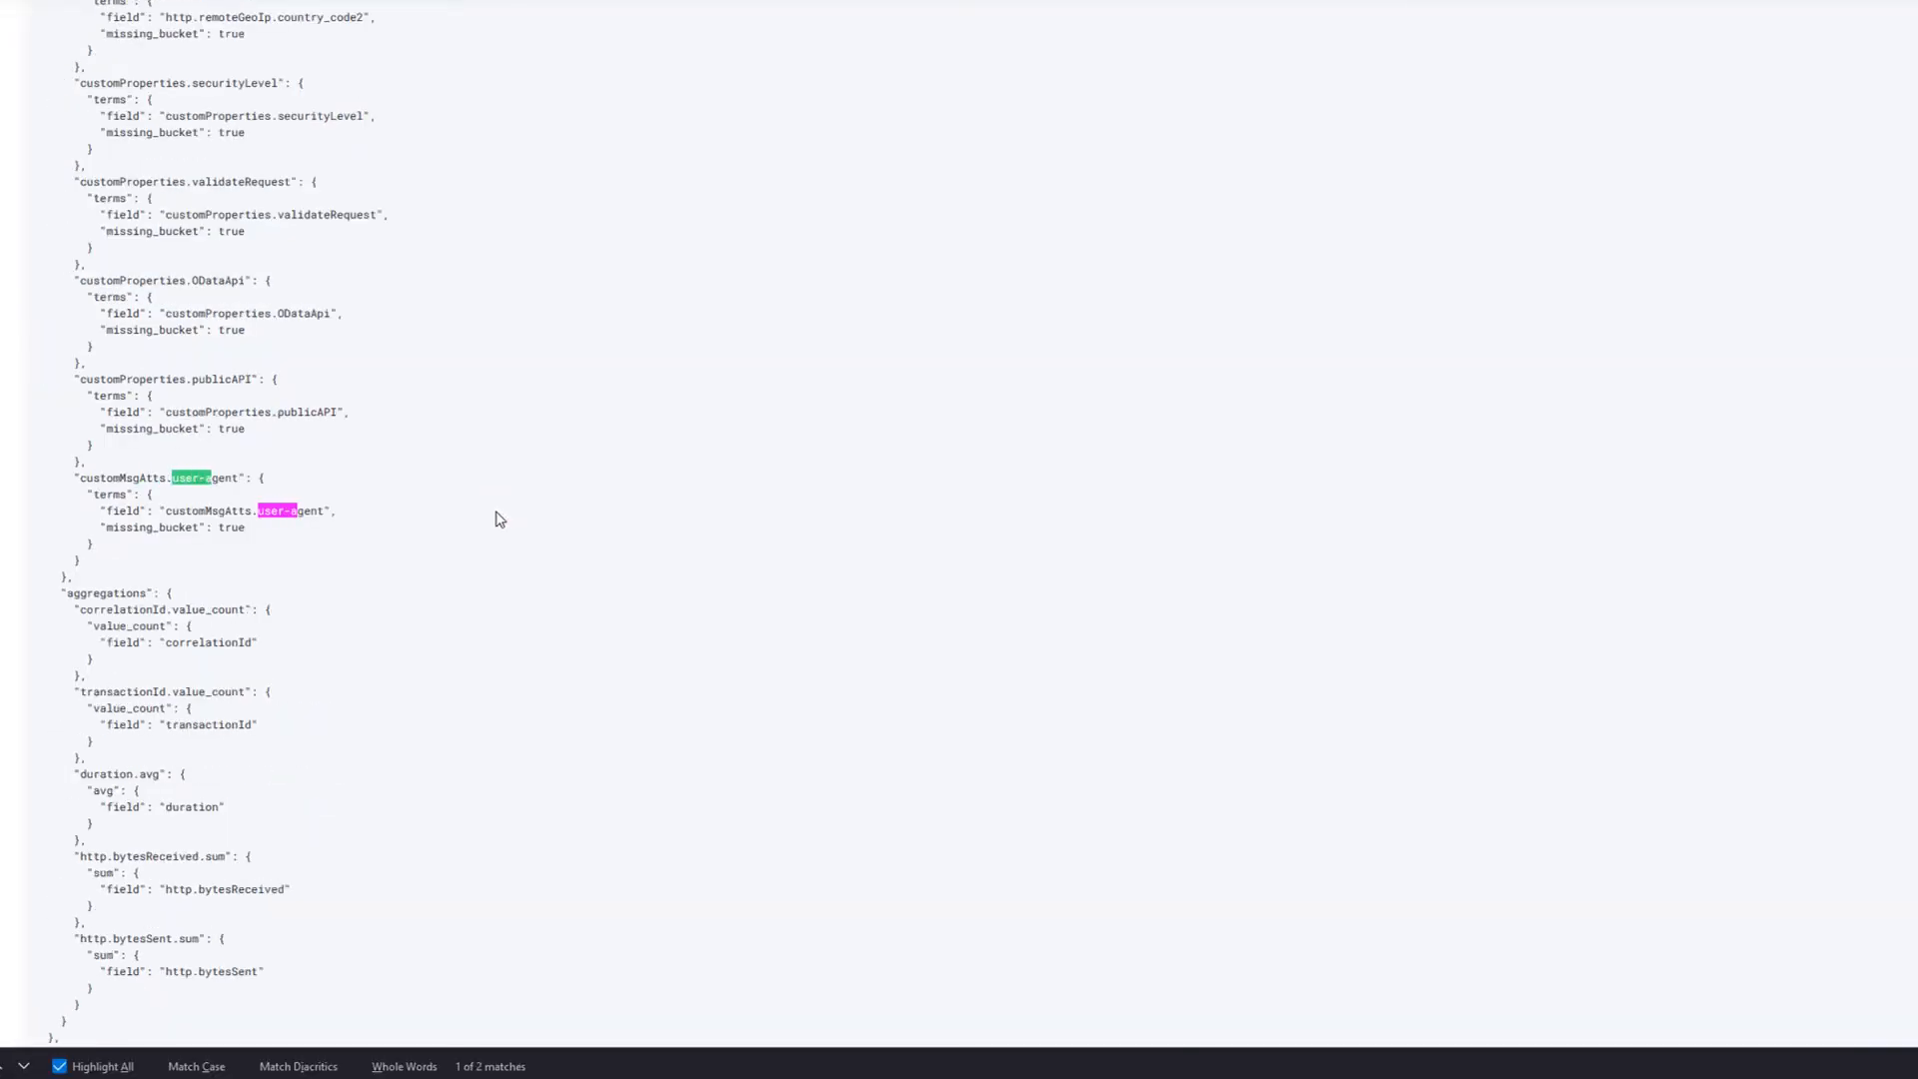
{"action": "left_click_drag", "start_coordinate": [75, 476], "coordinate": [261, 476]}
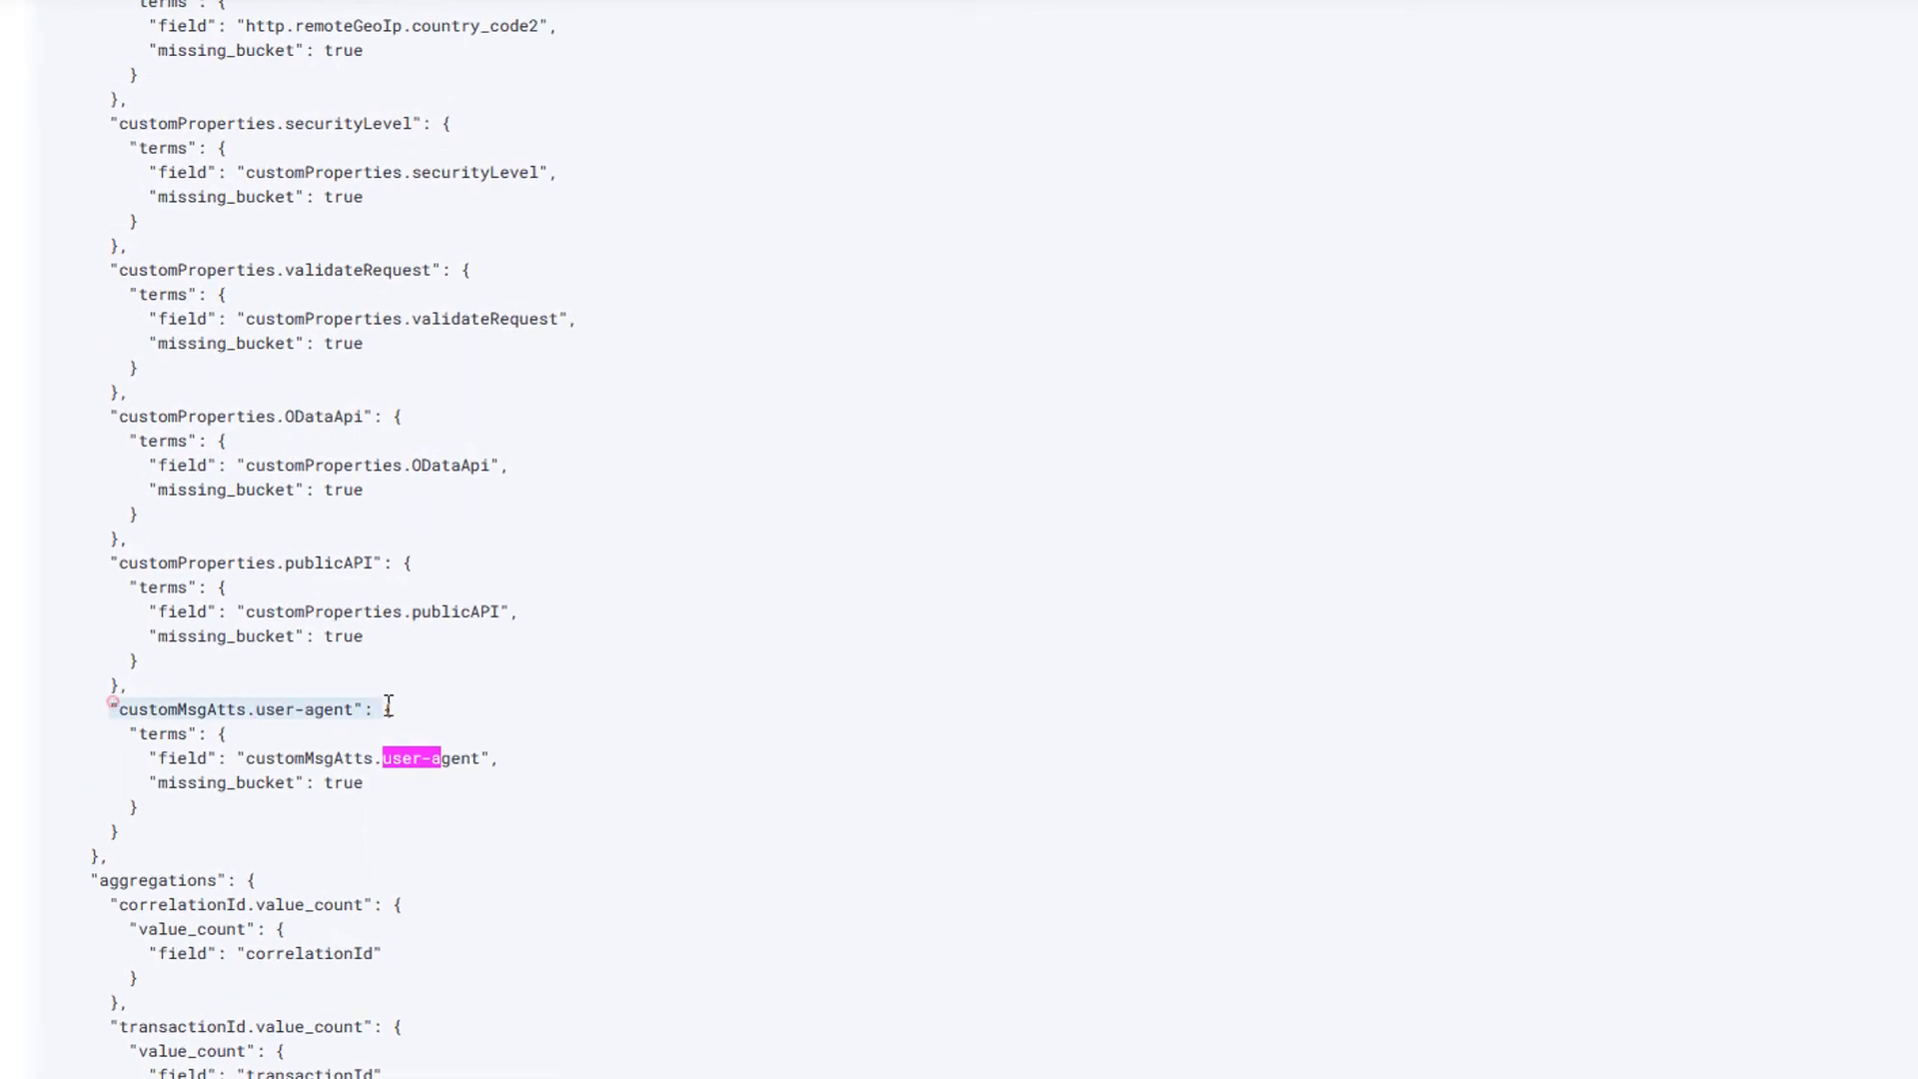
{"action": "left_click_drag", "start_coordinate": [389, 709], "coordinate": [379, 783]}
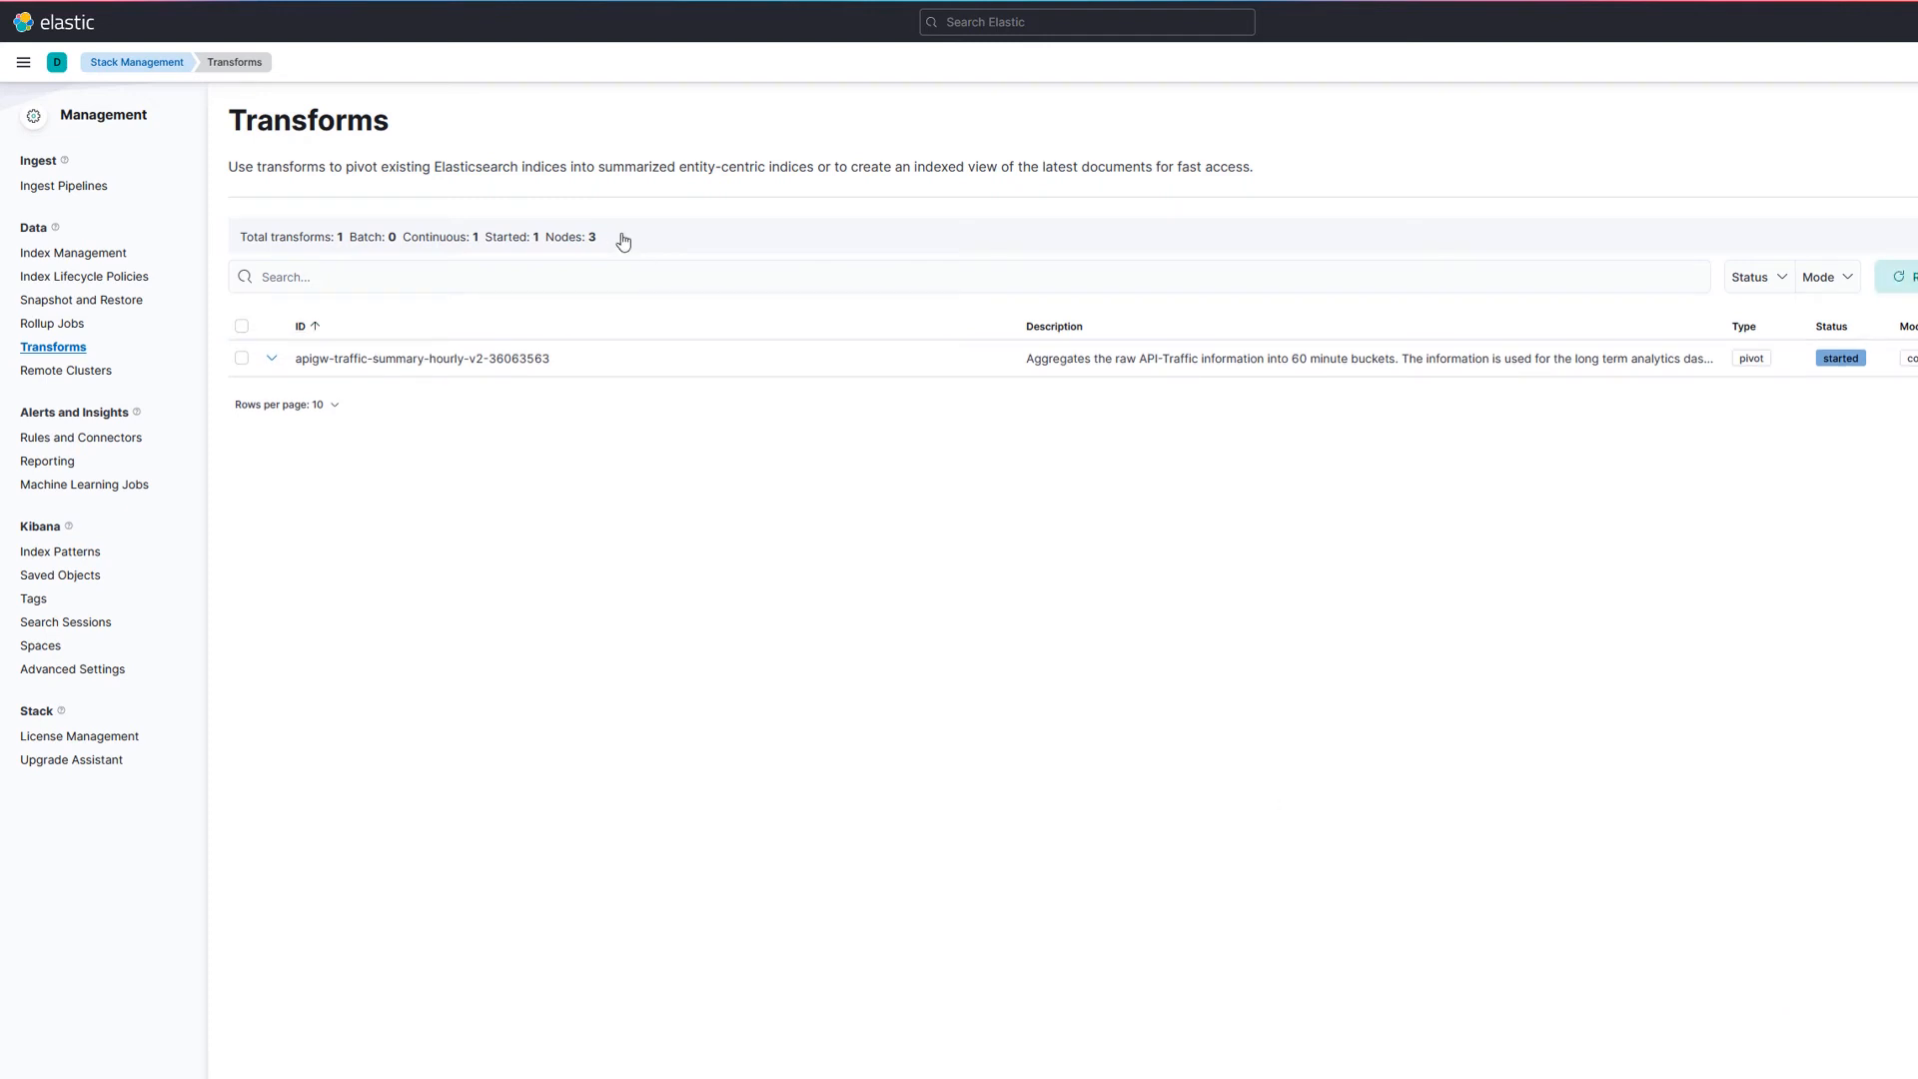
Step: Open Discover and switch the index pattern to apigw-hourly-traffic-summary*
{"action": "left_click", "coordinate": [23, 63]}
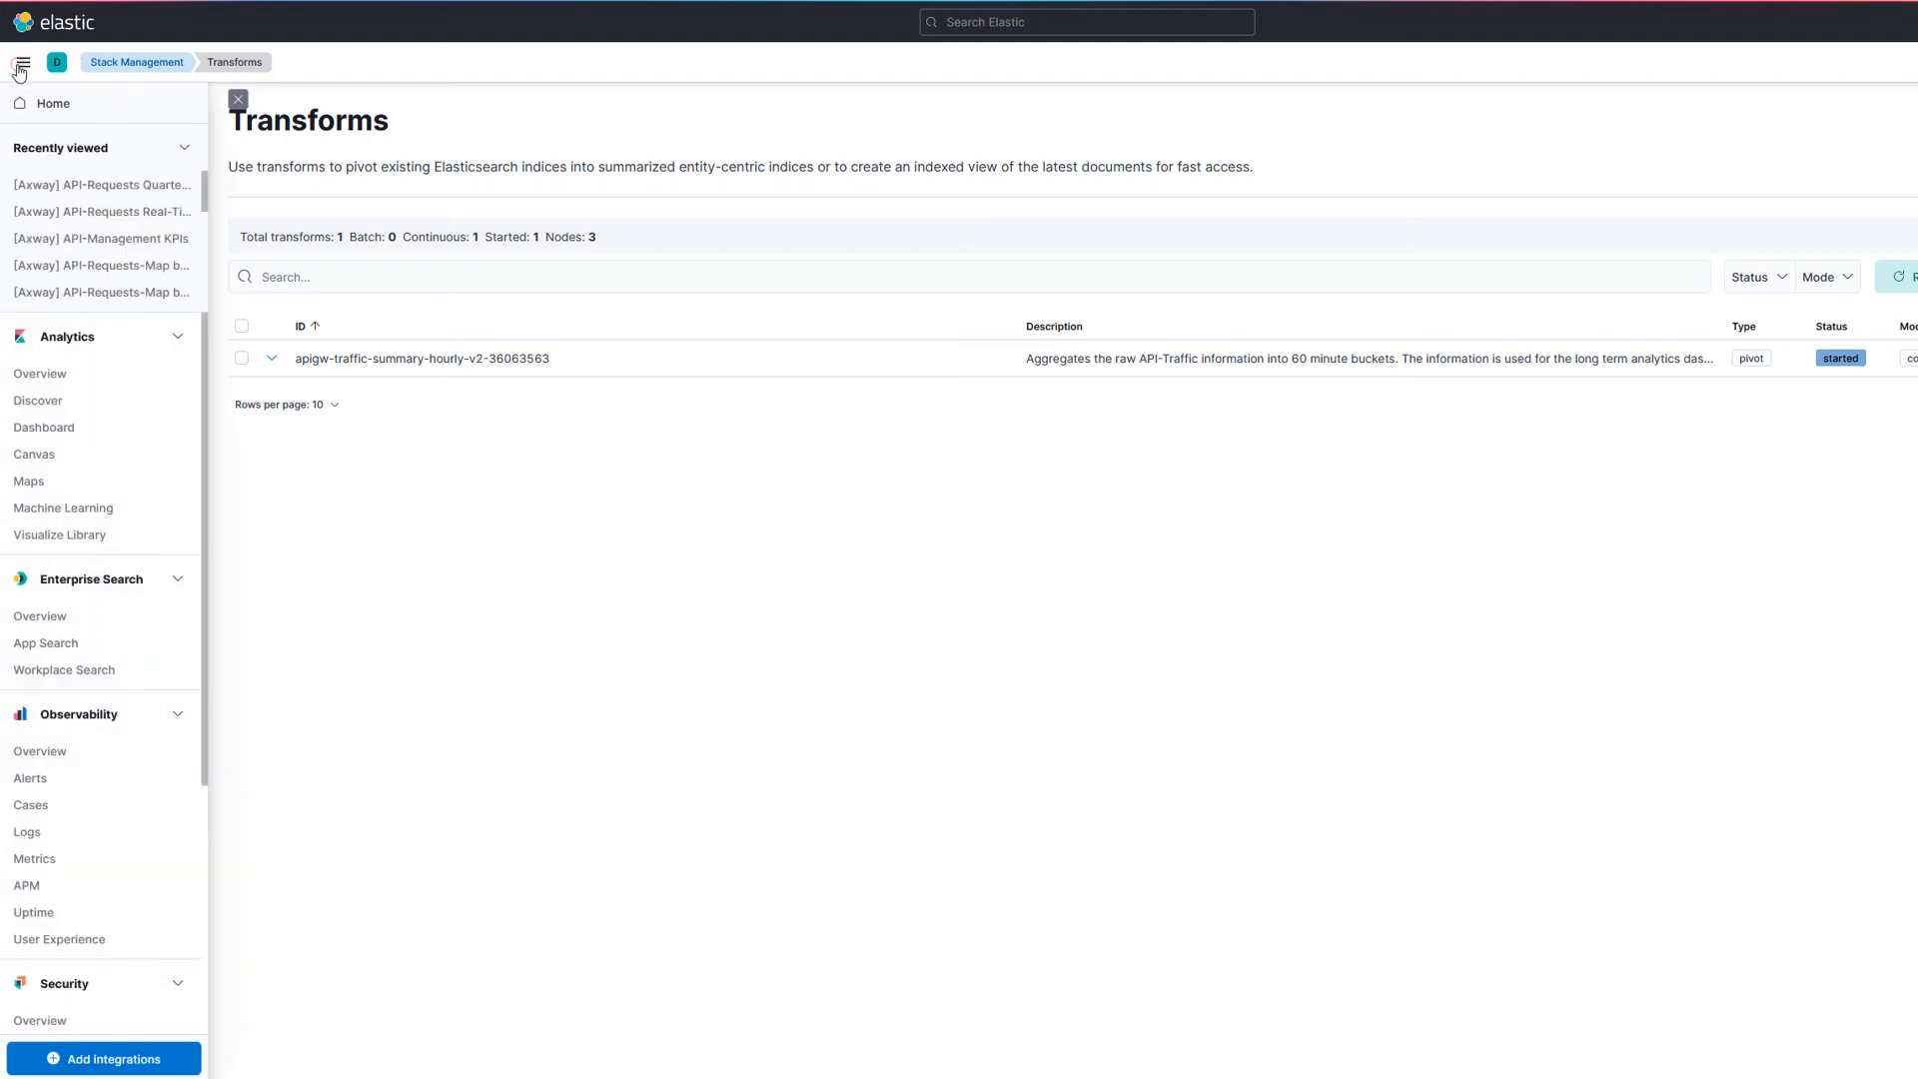
{"action": "left_click", "coordinate": [44, 401]}
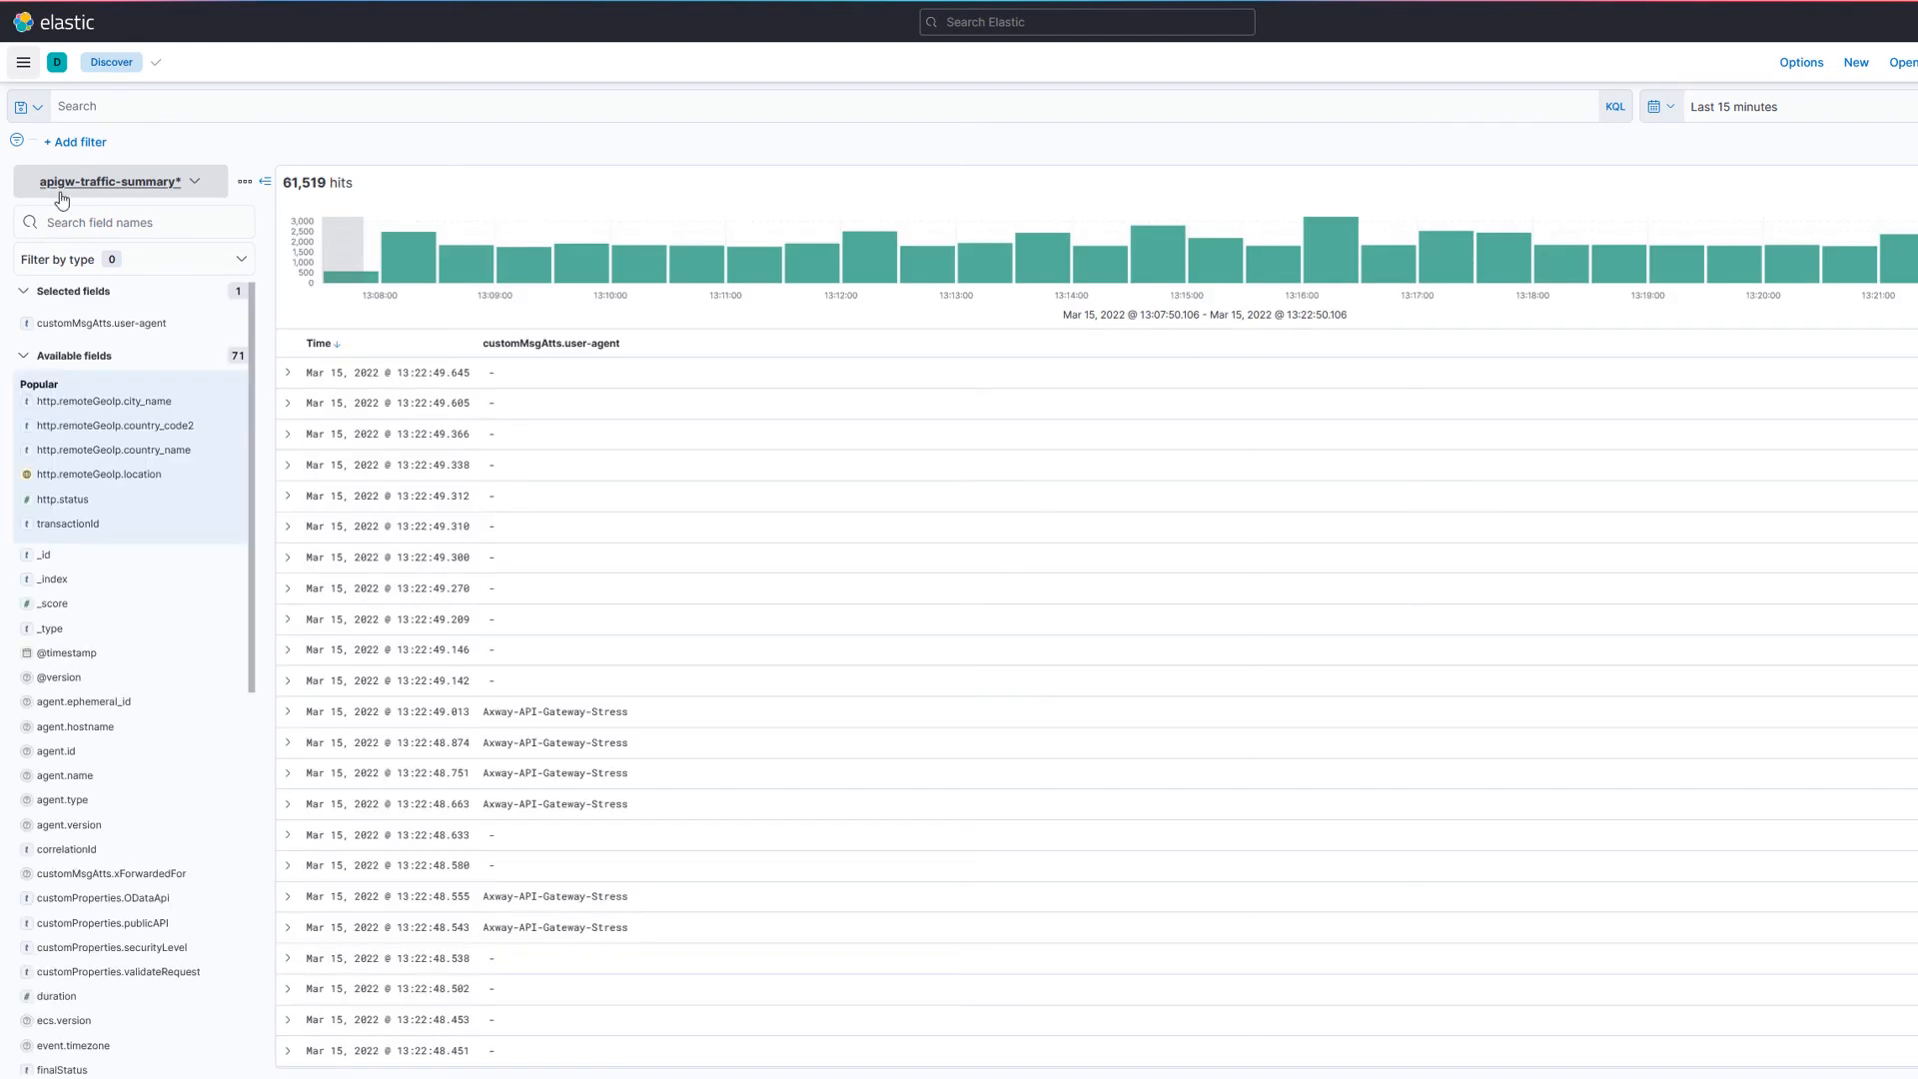
{"action": "left_click", "coordinate": [194, 188]}
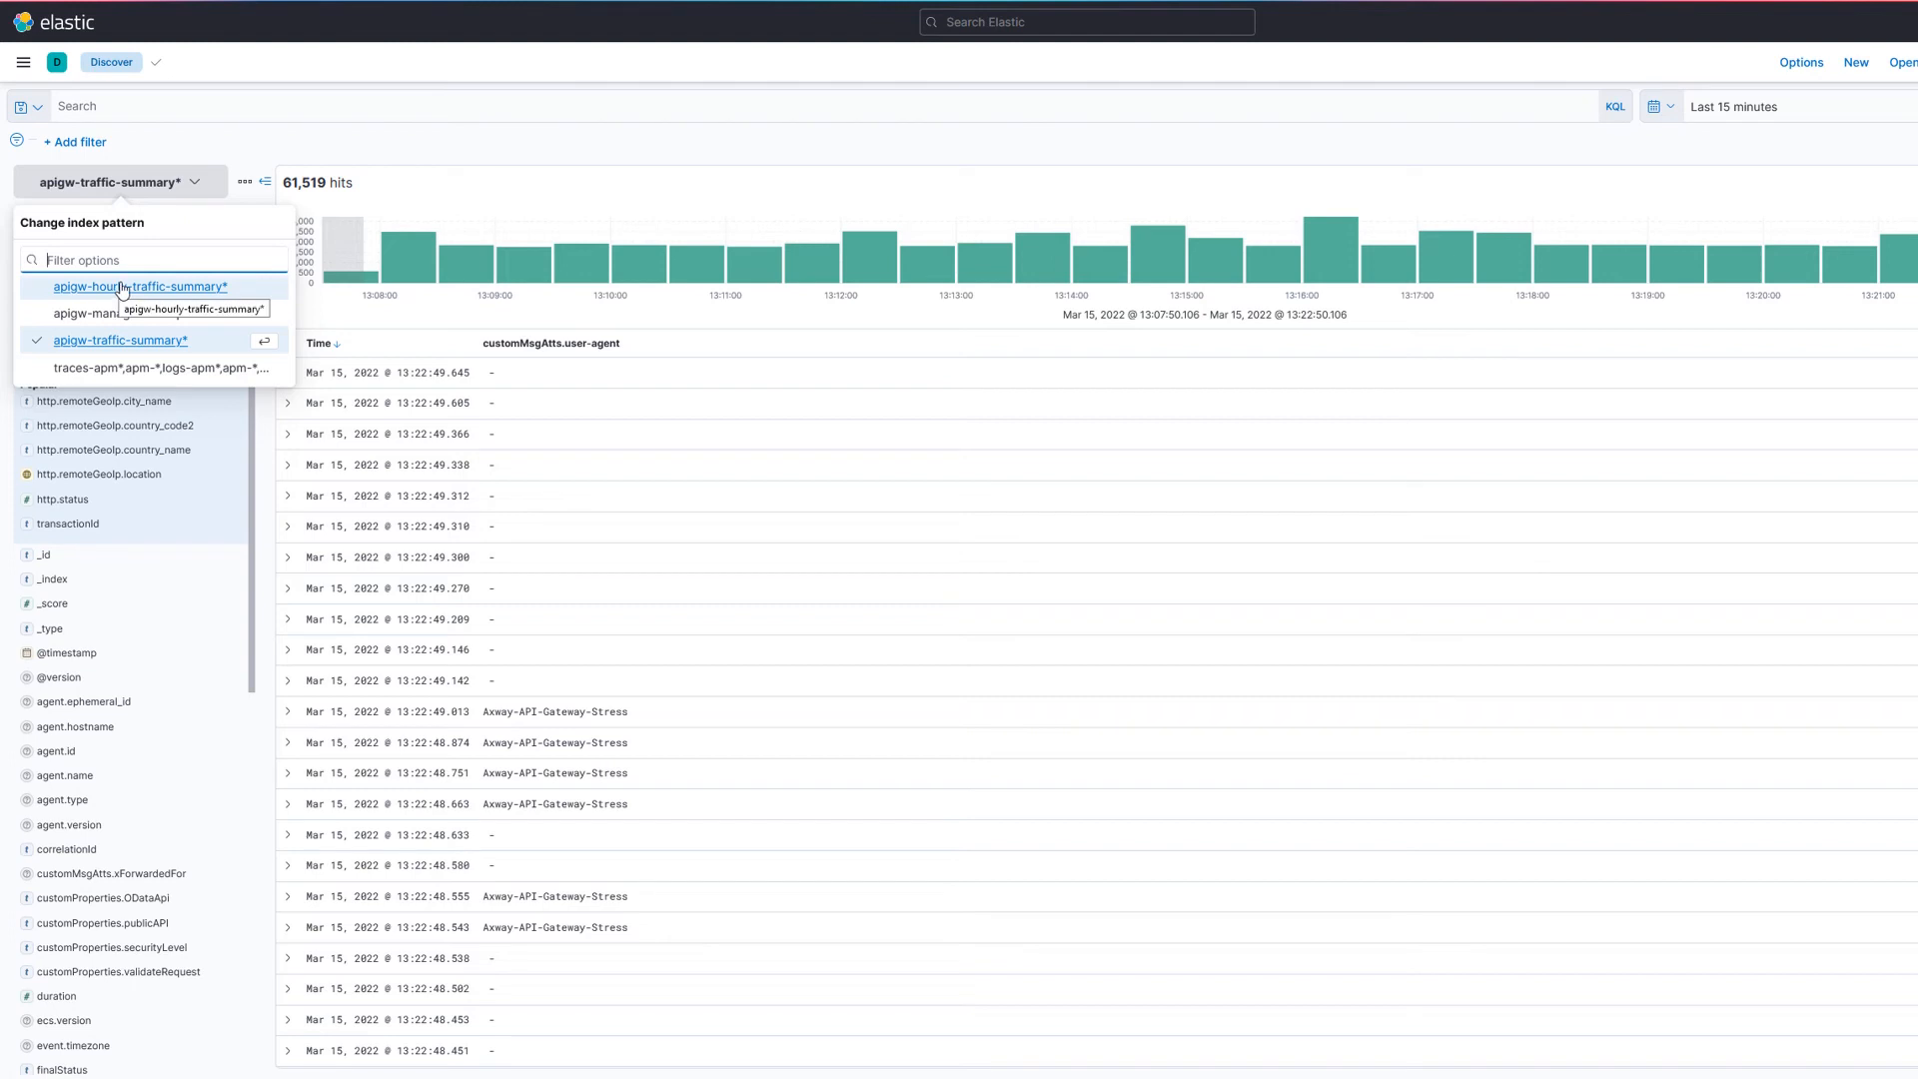
{"action": "left_click", "coordinate": [135, 290]}
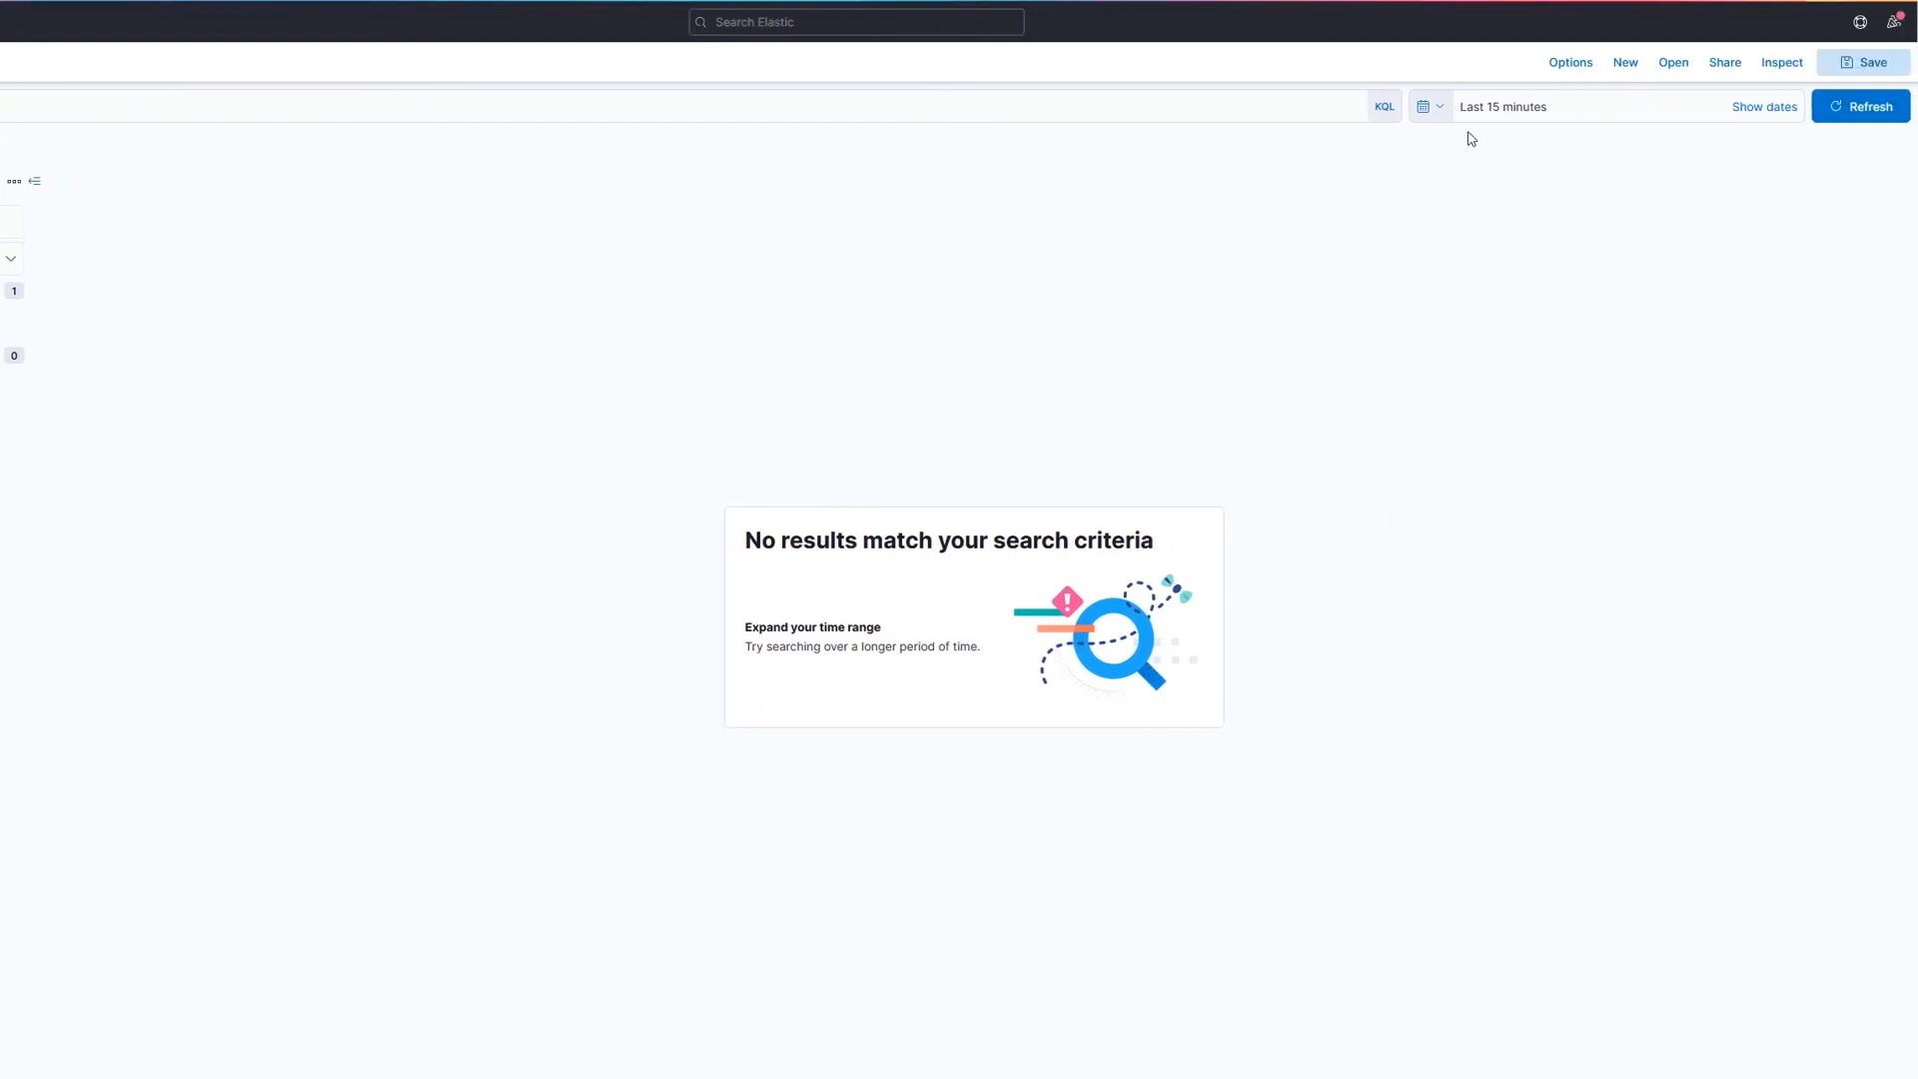
Step: Set the Discover time range to the last 5 hours and update the results
{"action": "left_click", "coordinate": [1439, 108]}
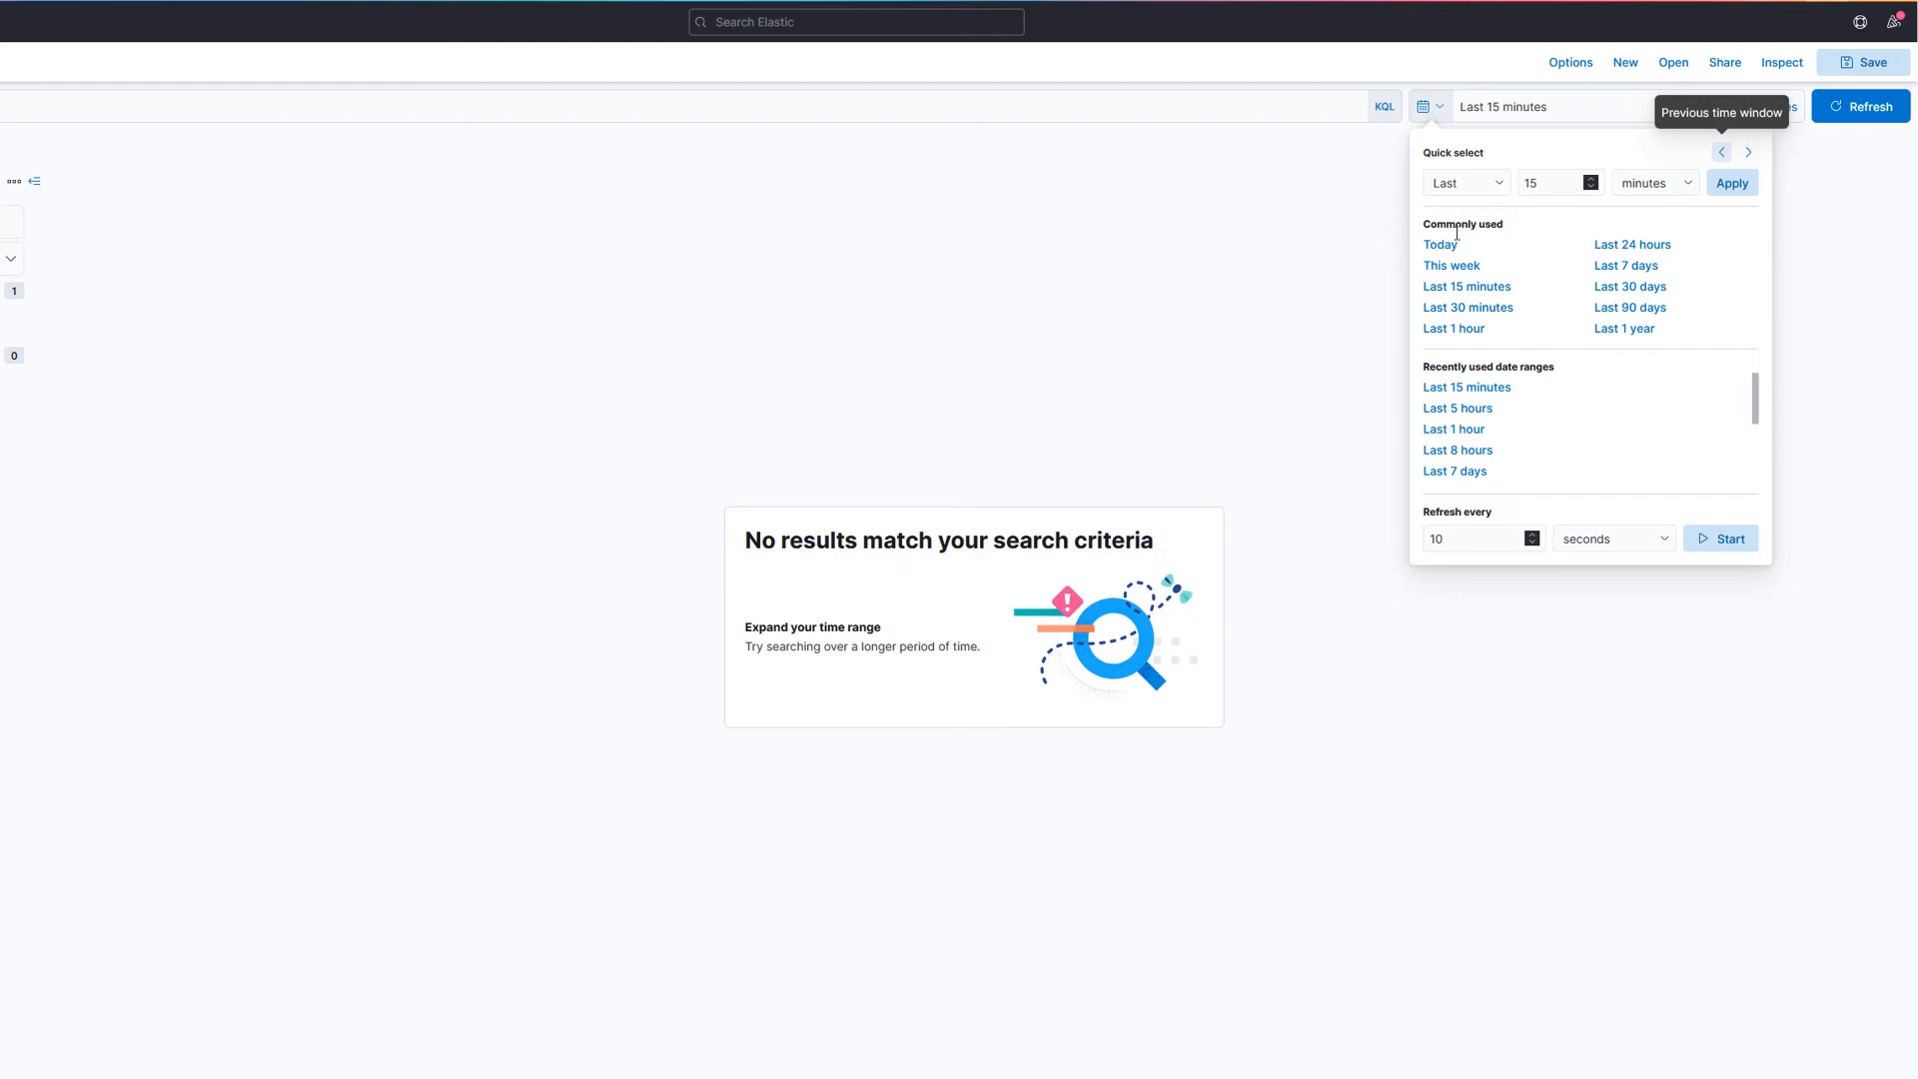
{"action": "left_click", "coordinate": [1455, 330]}
{"action": "left_click", "coordinate": [1513, 110]}
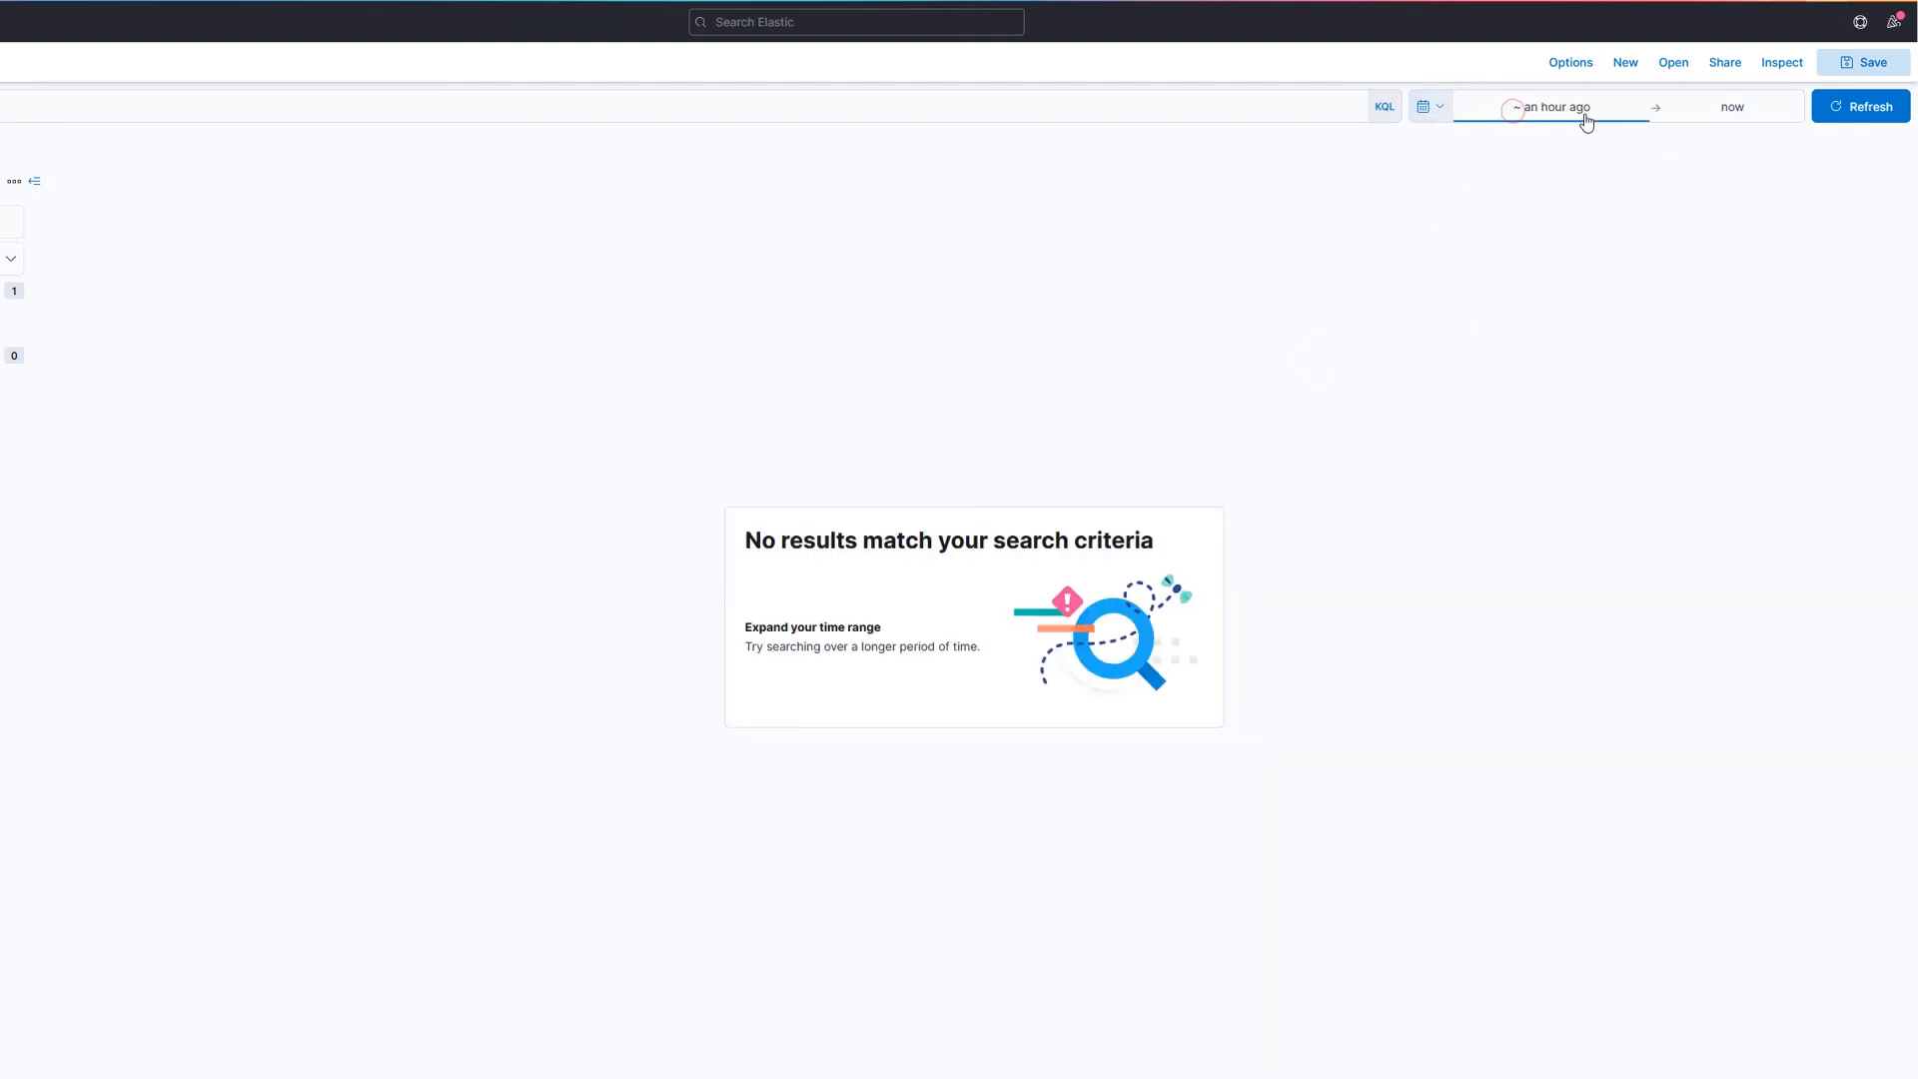
{"action": "left_click", "coordinate": [1603, 173]}
{"action": "left_click", "coordinate": [1603, 173]}
{"action": "left_click", "coordinate": [1603, 173]}
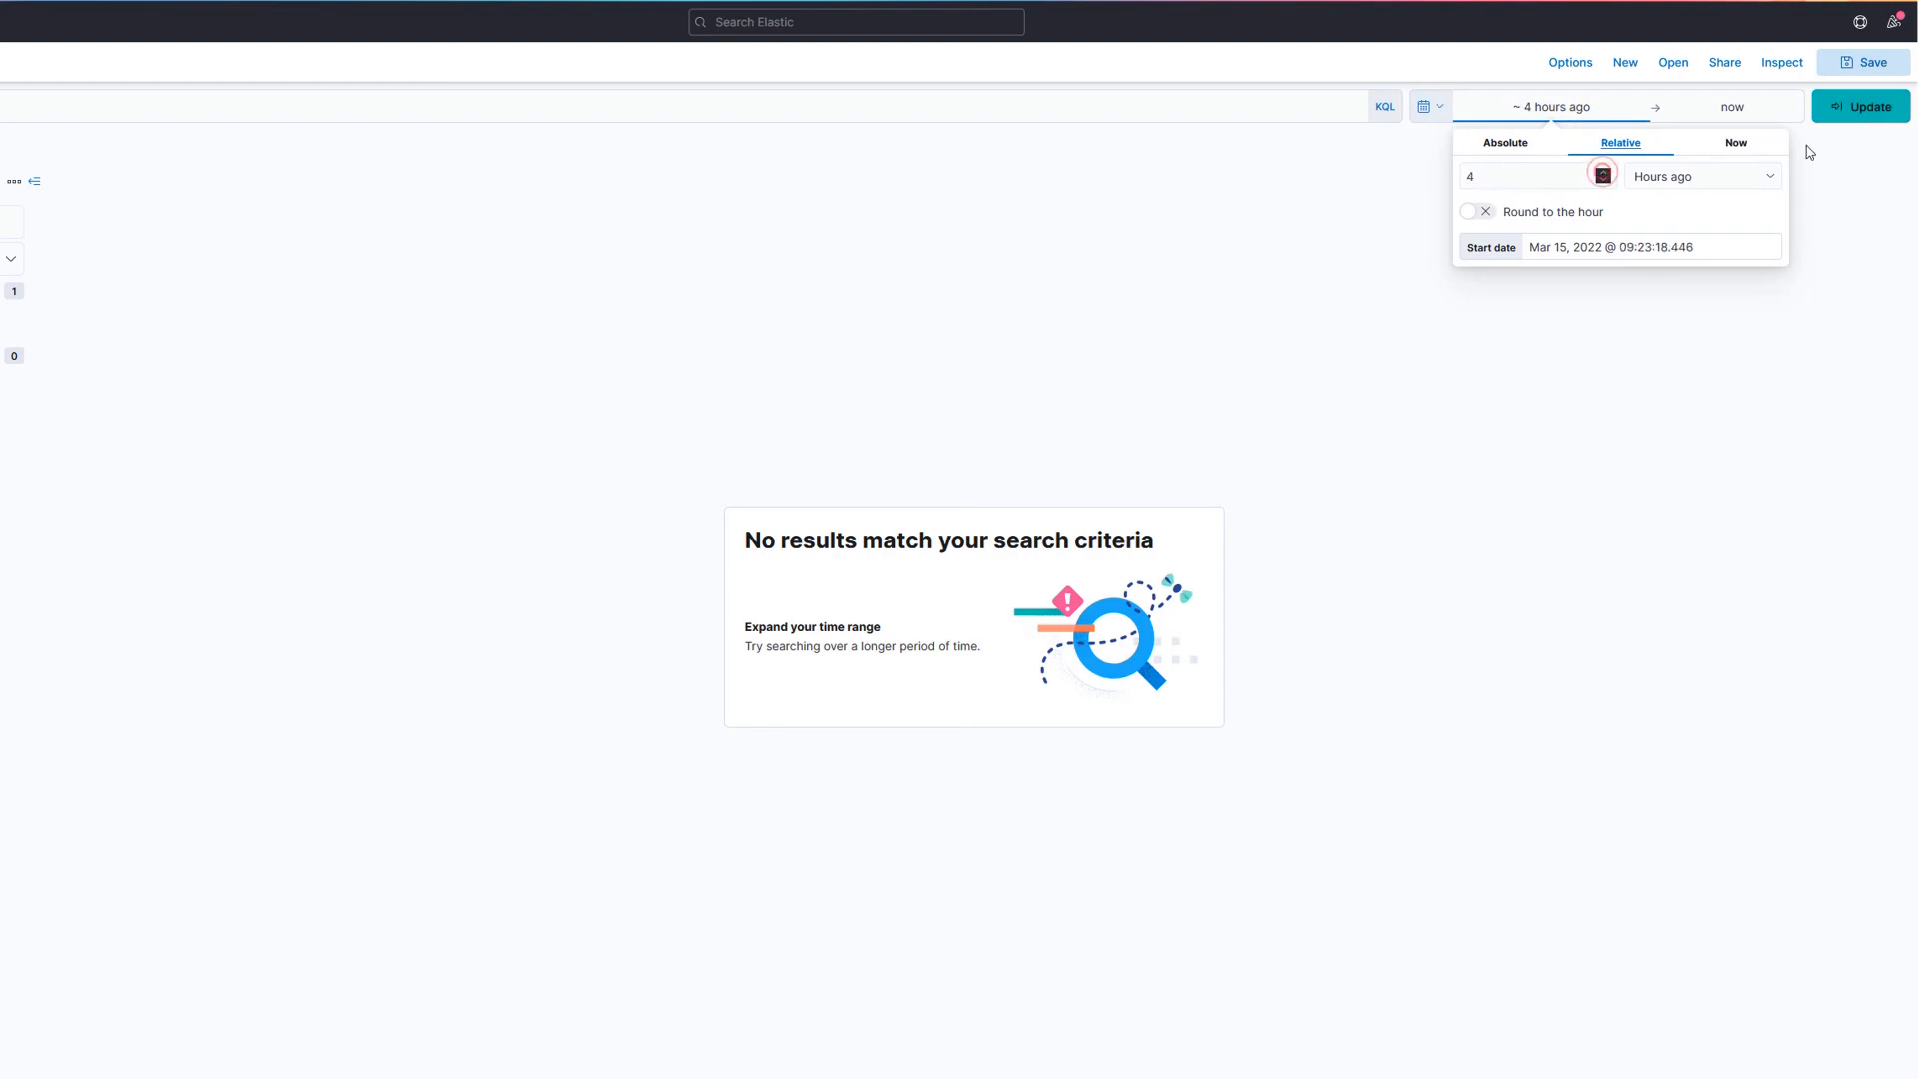
{"action": "left_click", "coordinate": [1870, 106]}
{"action": "left_click", "coordinate": [1499, 110]}
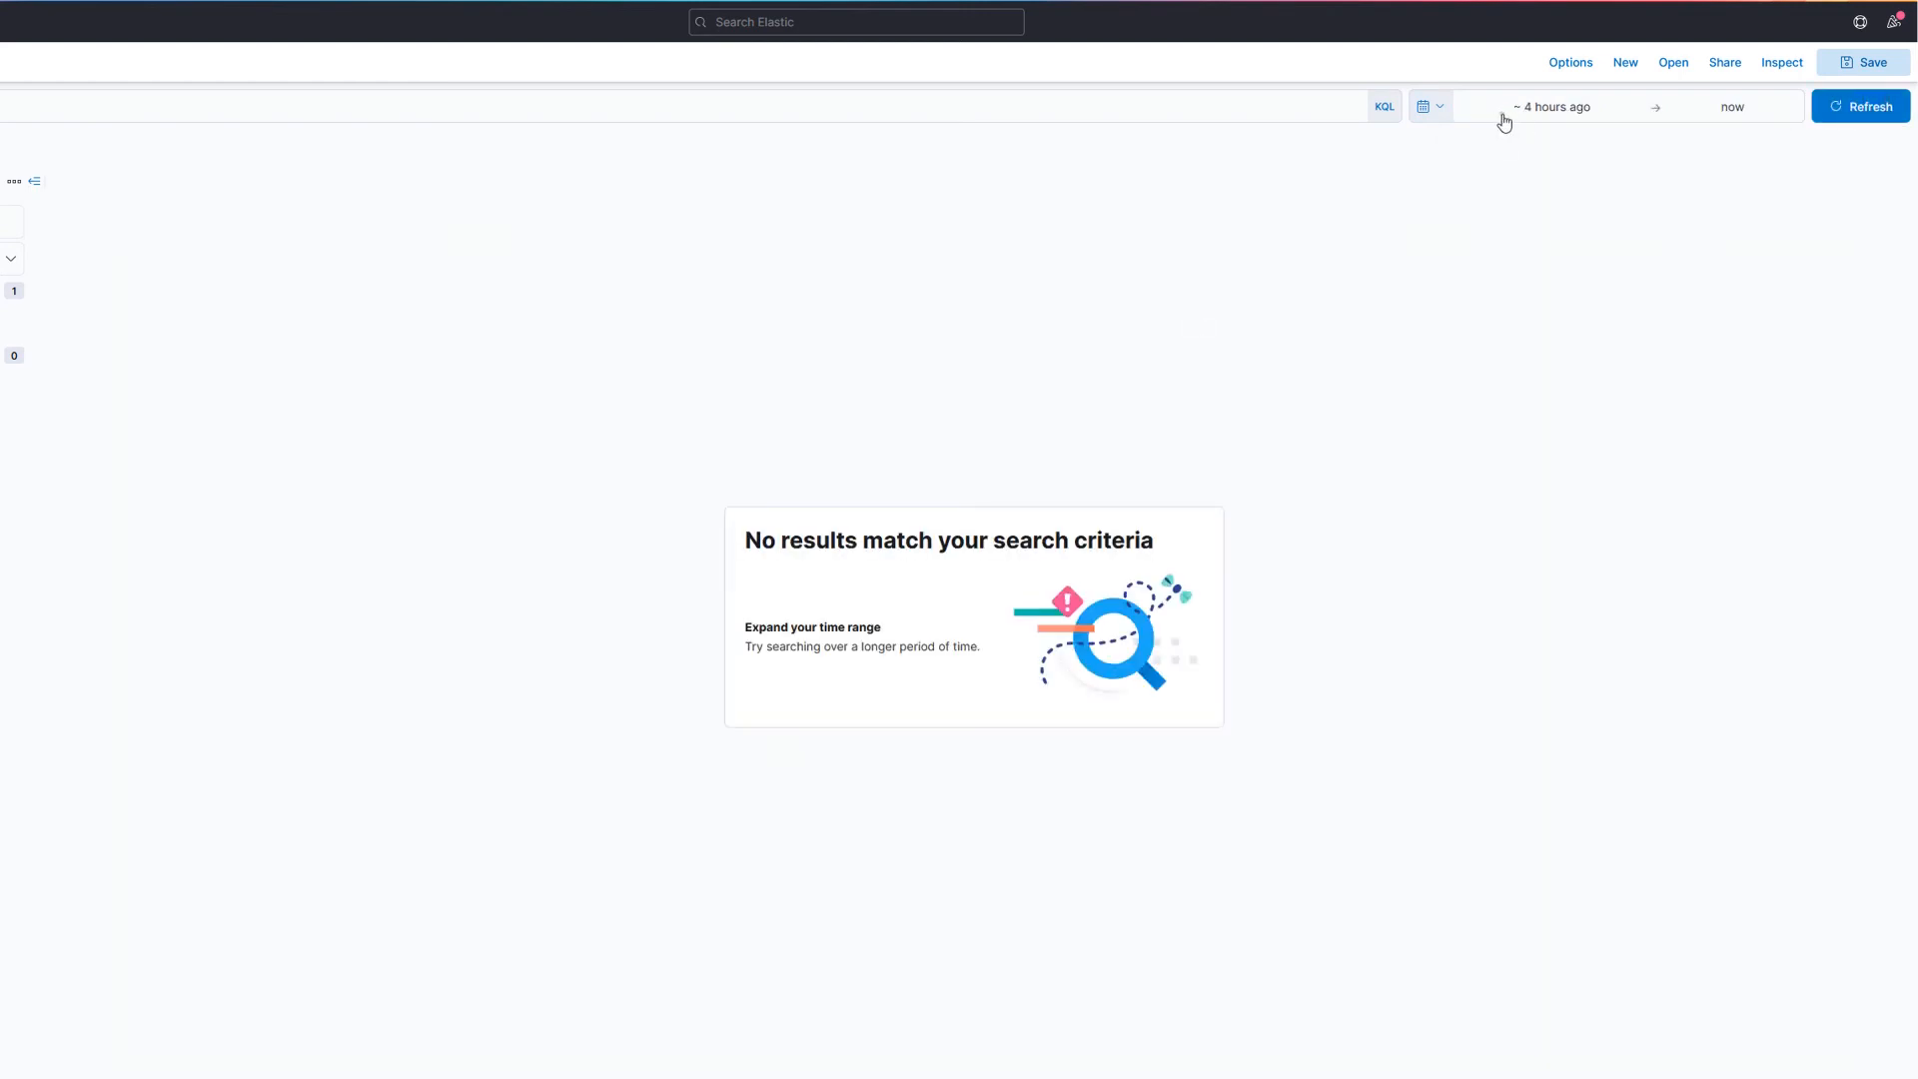
{"action": "left_click", "coordinate": [1584, 112]}
{"action": "left_click", "coordinate": [1603, 174]}
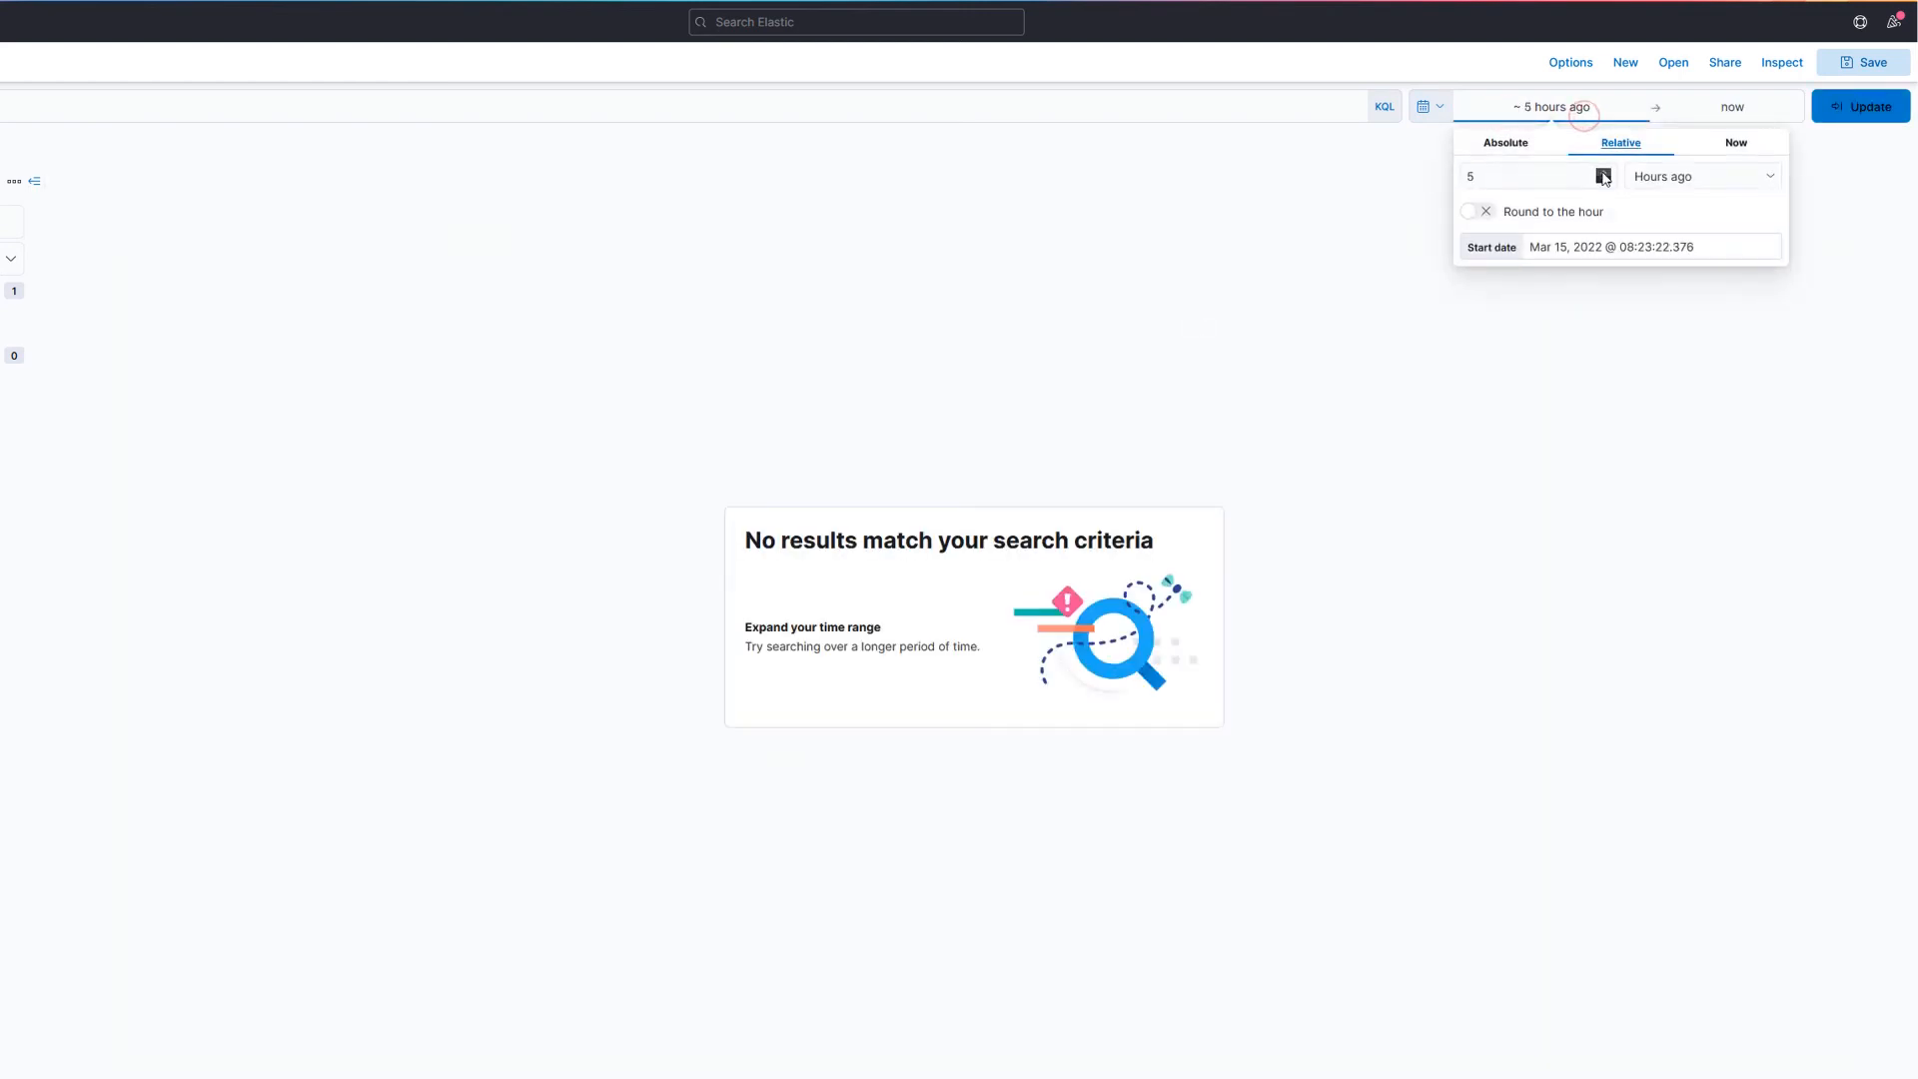
{"action": "left_click", "coordinate": [1860, 105]}
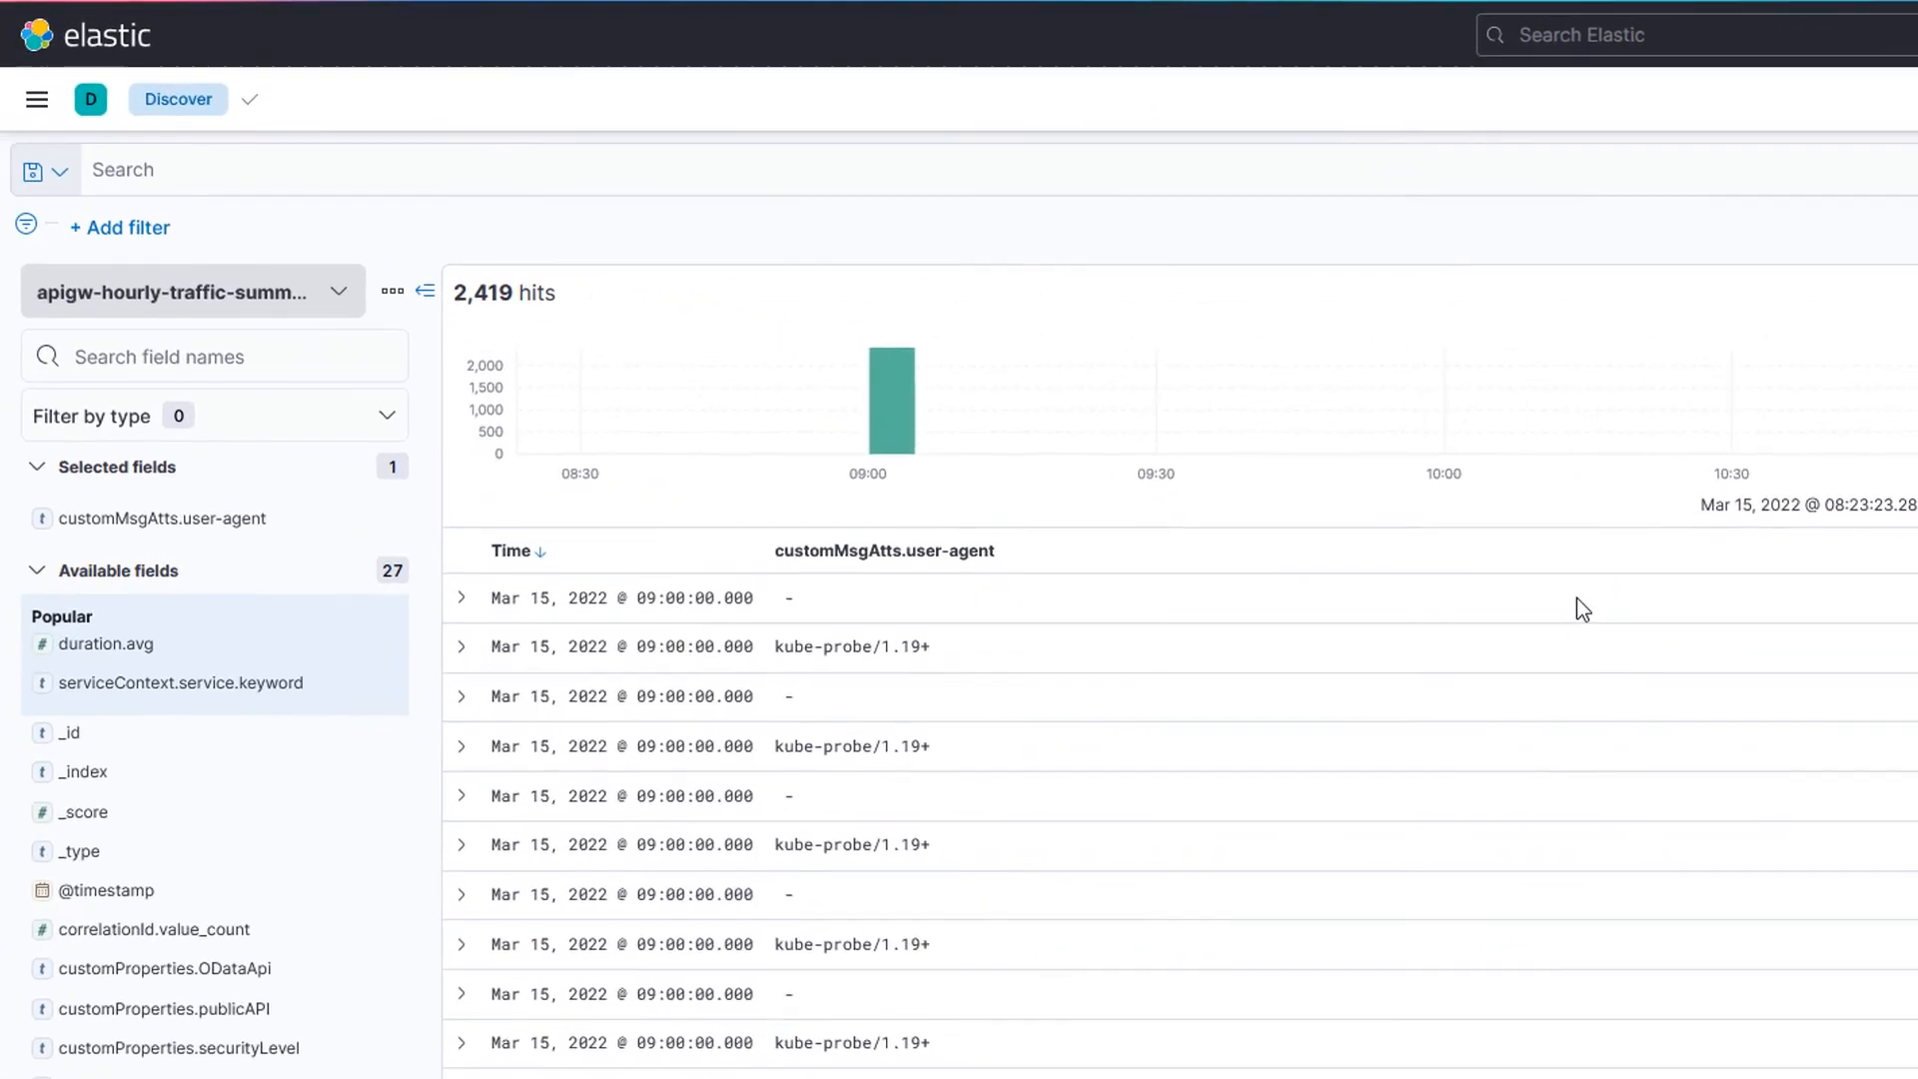
Step: Start a new Lens visualization from the Visualize Library
{"action": "mouse_move", "coordinate": [524, 249]}
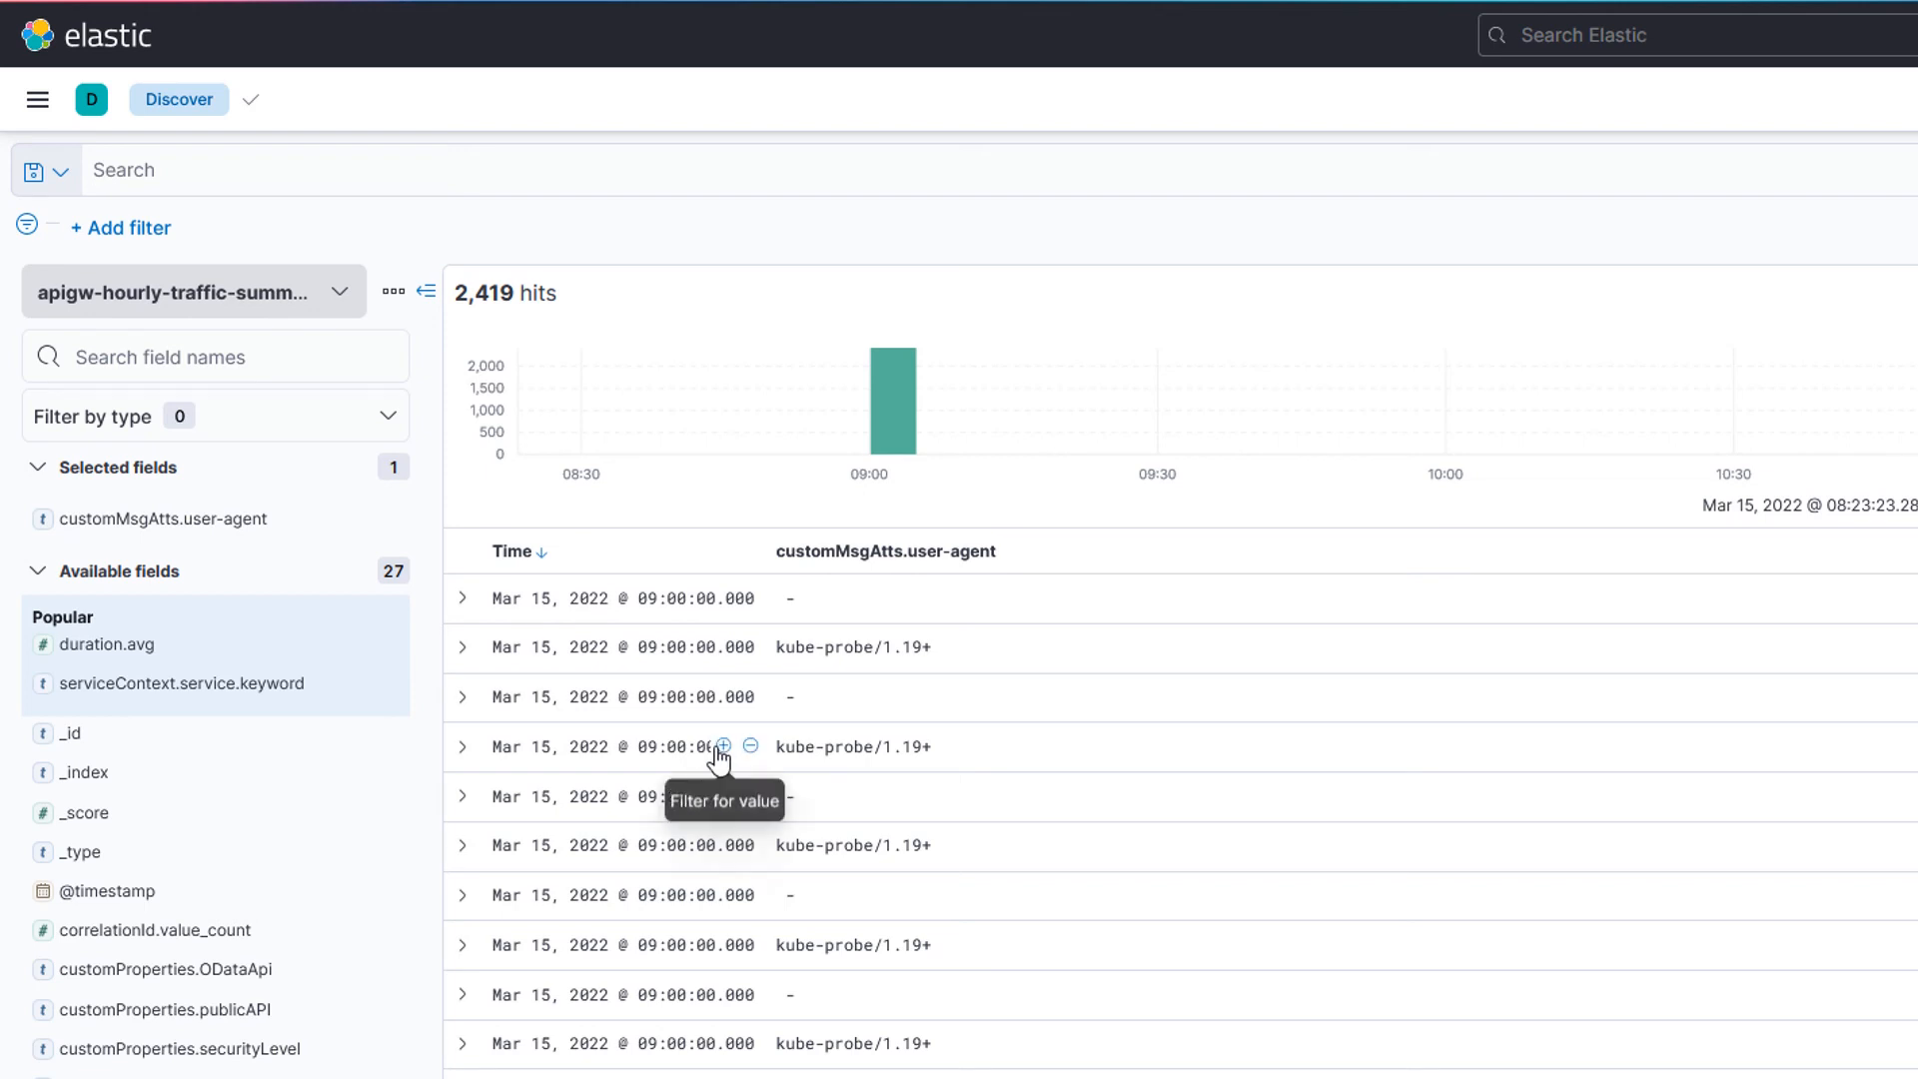
{"action": "left_click", "coordinate": [37, 99]}
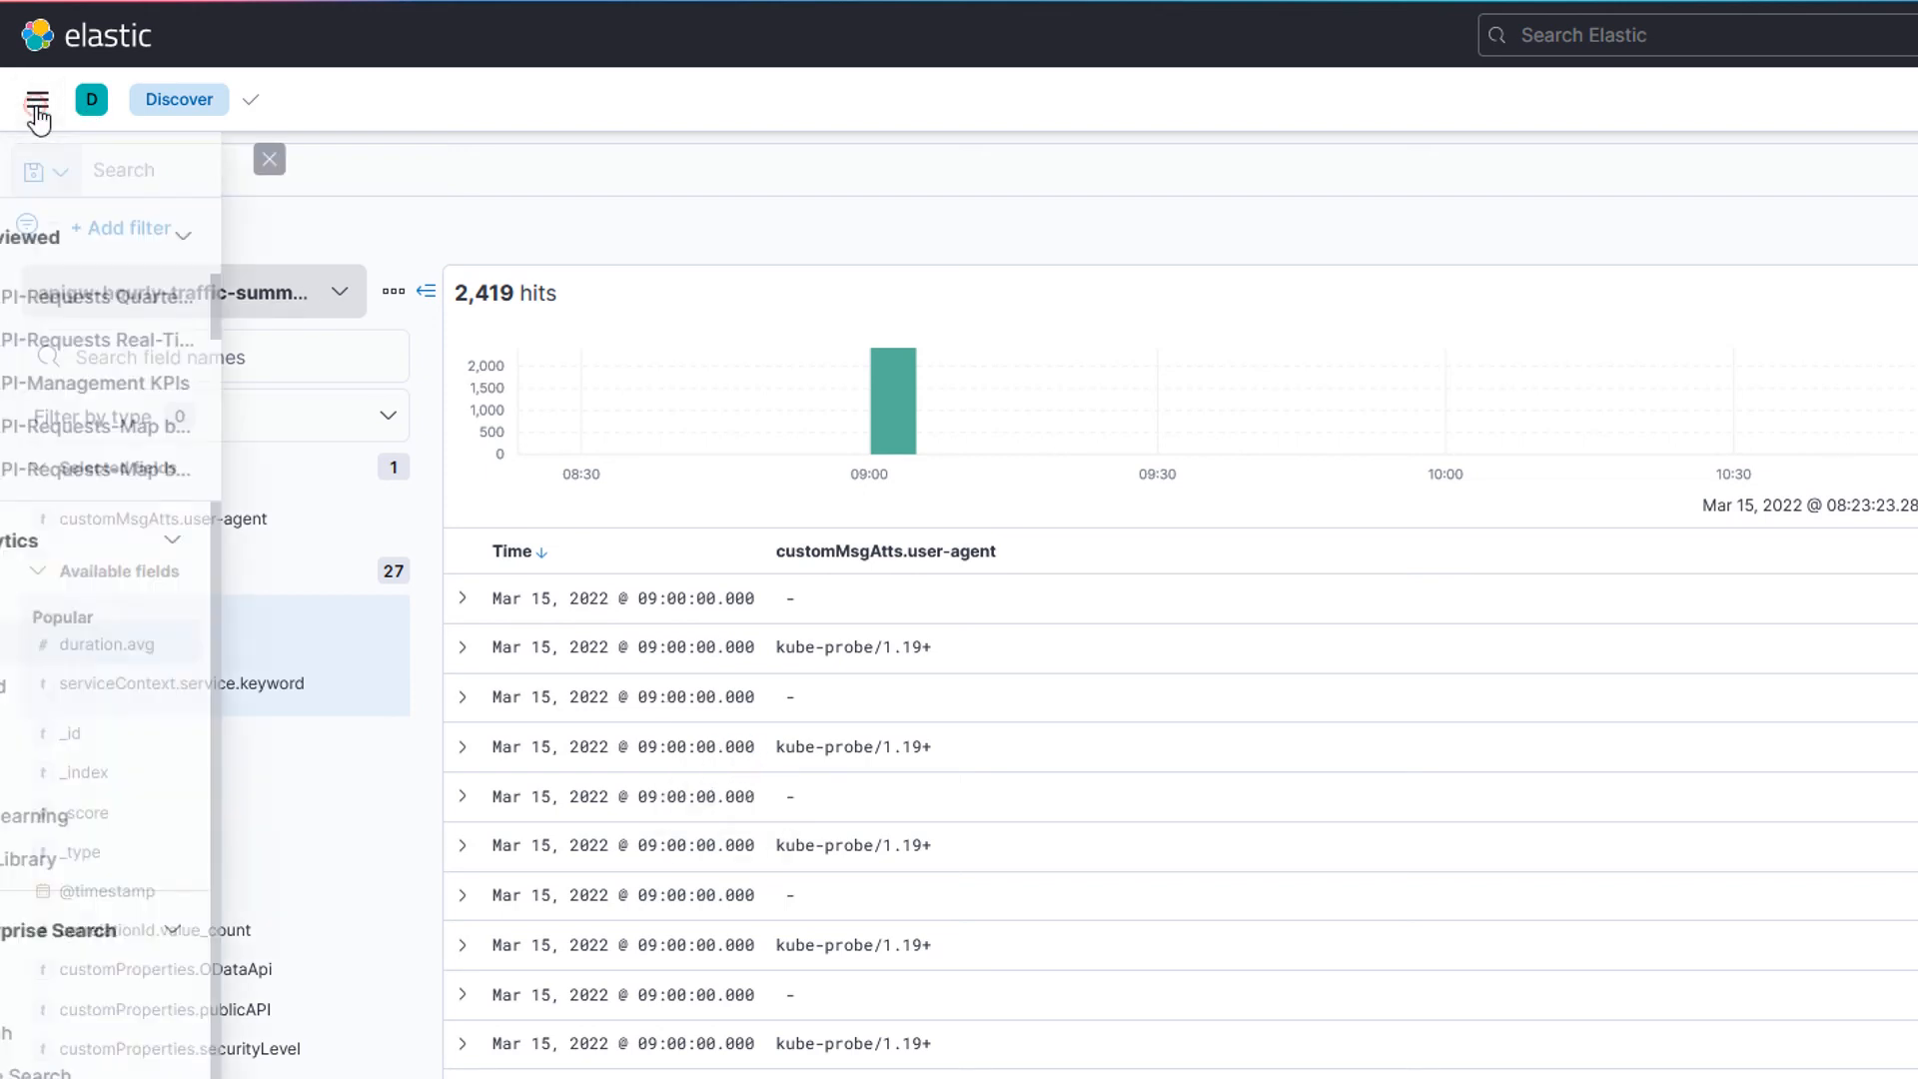
{"action": "left_click", "coordinate": [88, 840]}
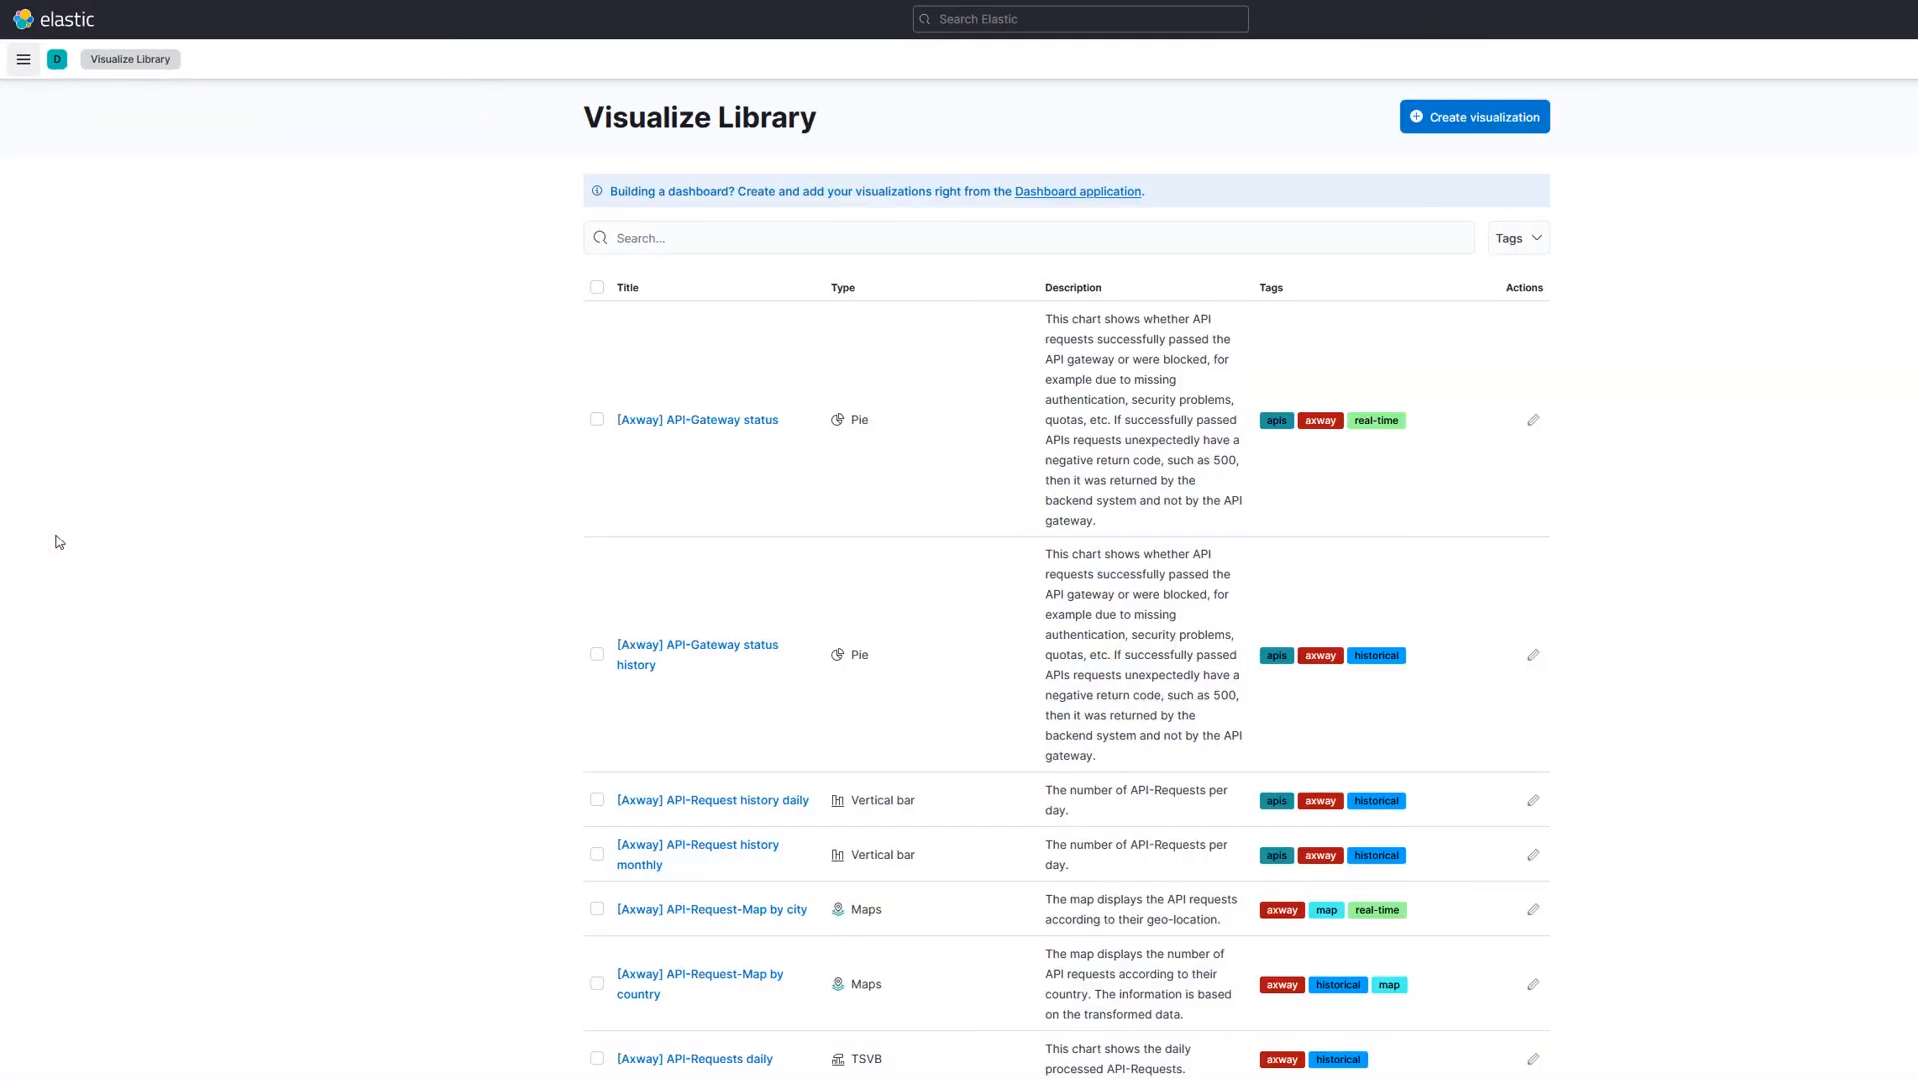
{"action": "left_click", "coordinate": [1475, 116]}
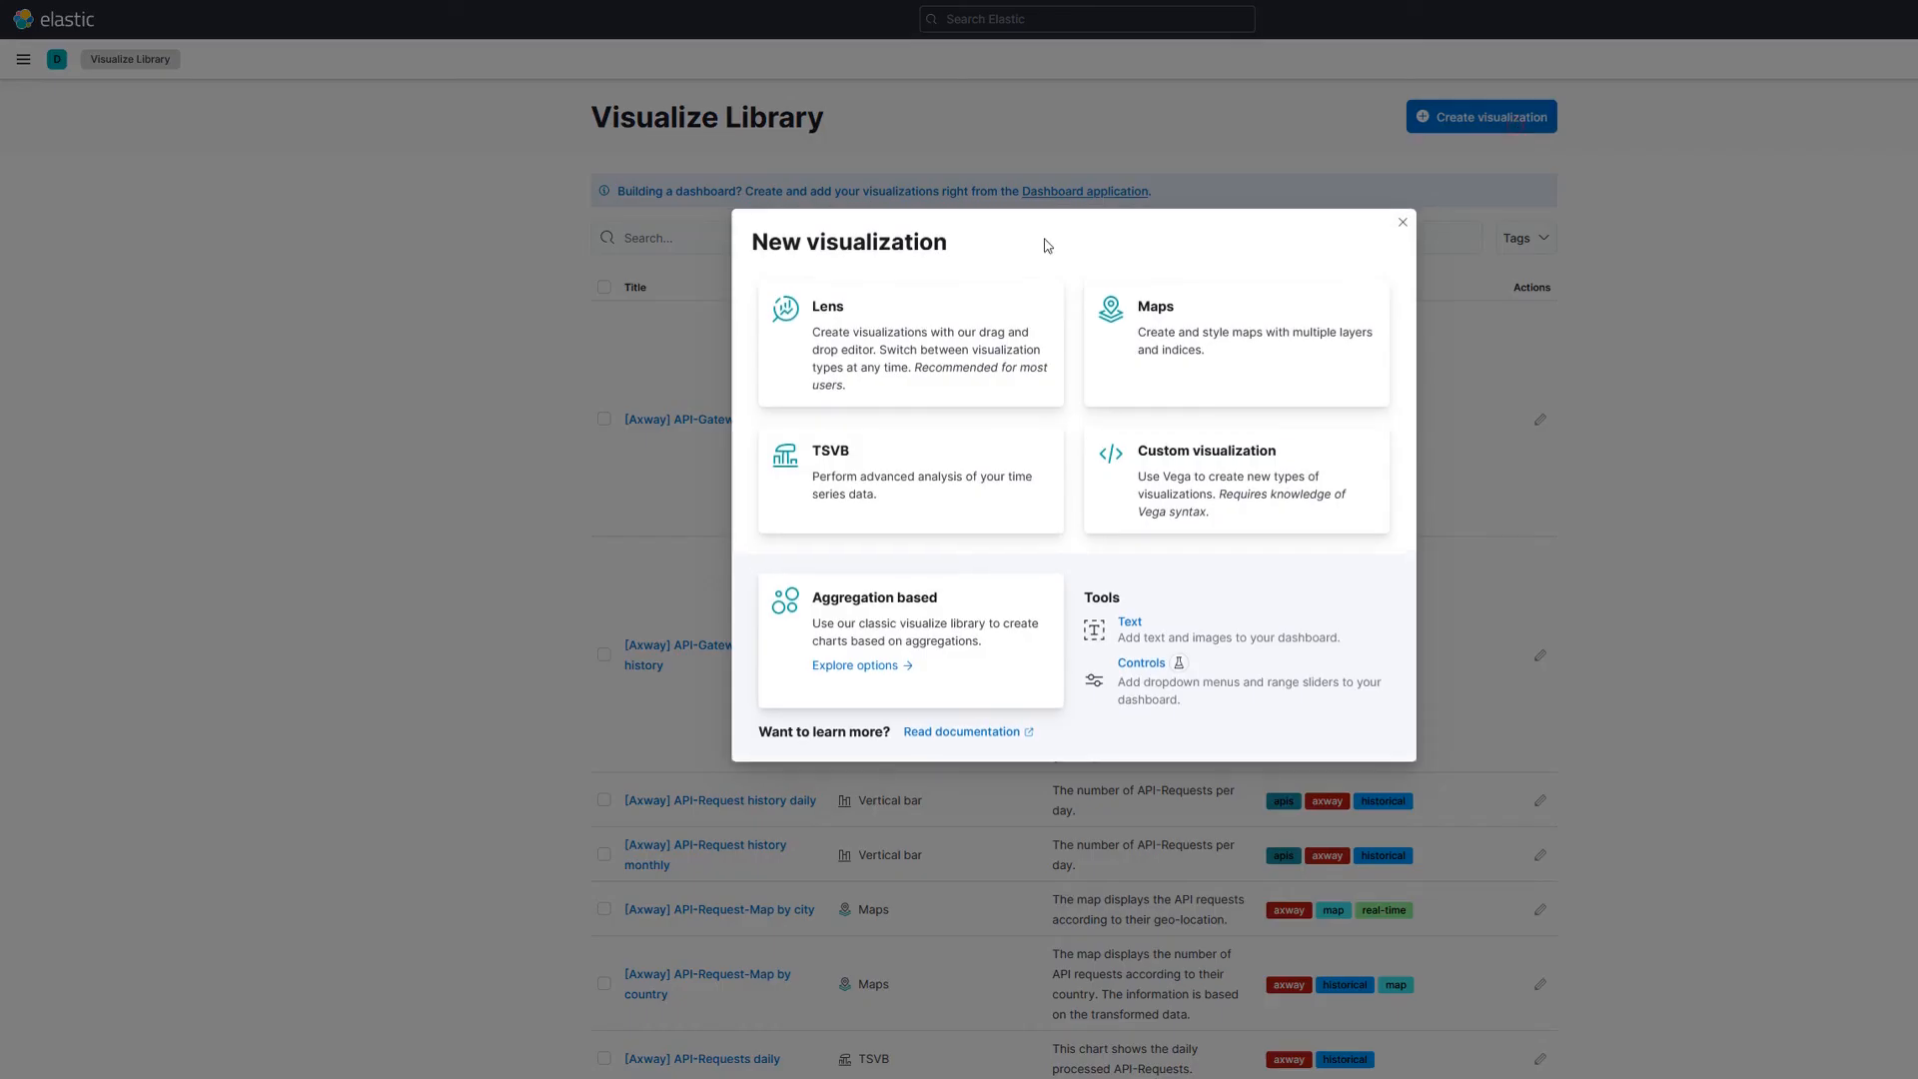
{"action": "left_click", "coordinate": [912, 337]}
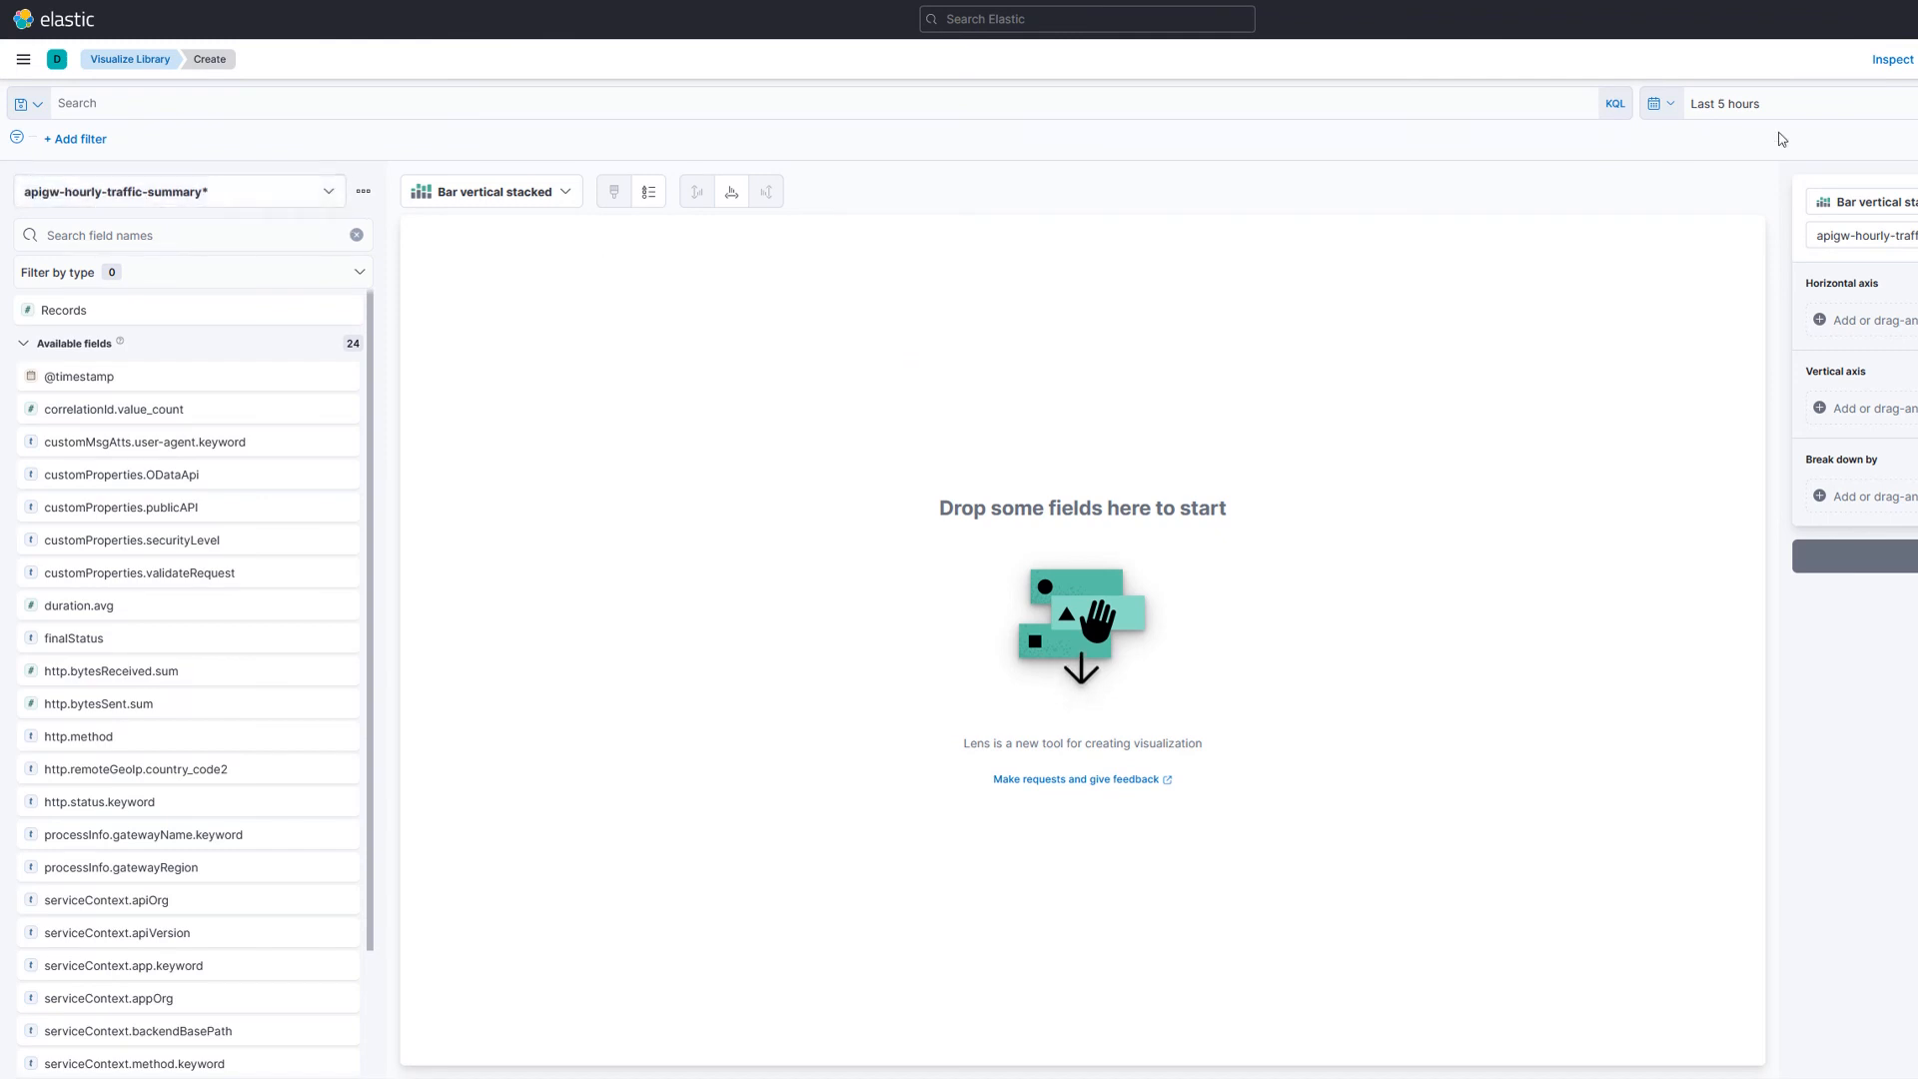
Step: Filter the field list for "use" and drop customMsgAtts.user-agent.keyword onto the Lens workspace as a bar chart
{"action": "left_click", "coordinate": [145, 236]}
{"action": "type", "text": "use"}
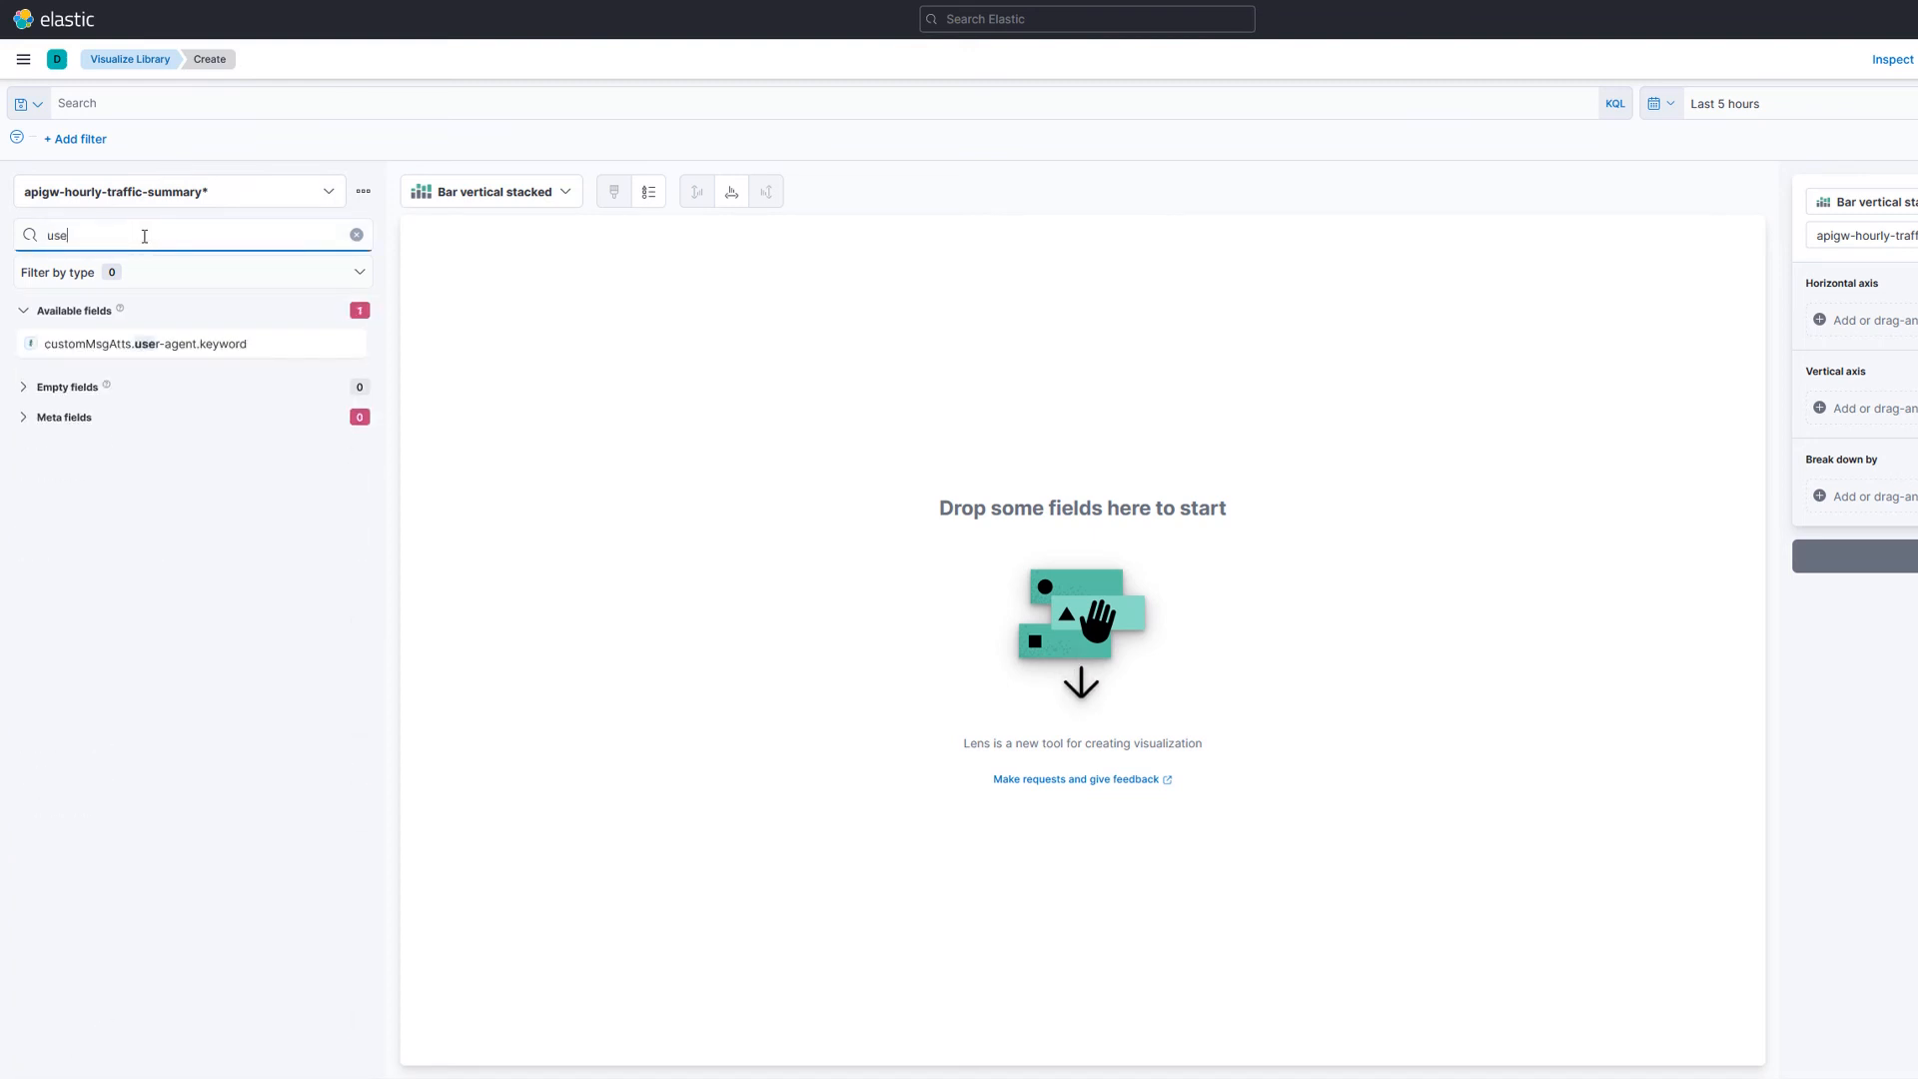
{"action": "left_click_drag", "start_coordinate": [150, 348], "coordinate": [740, 594]}
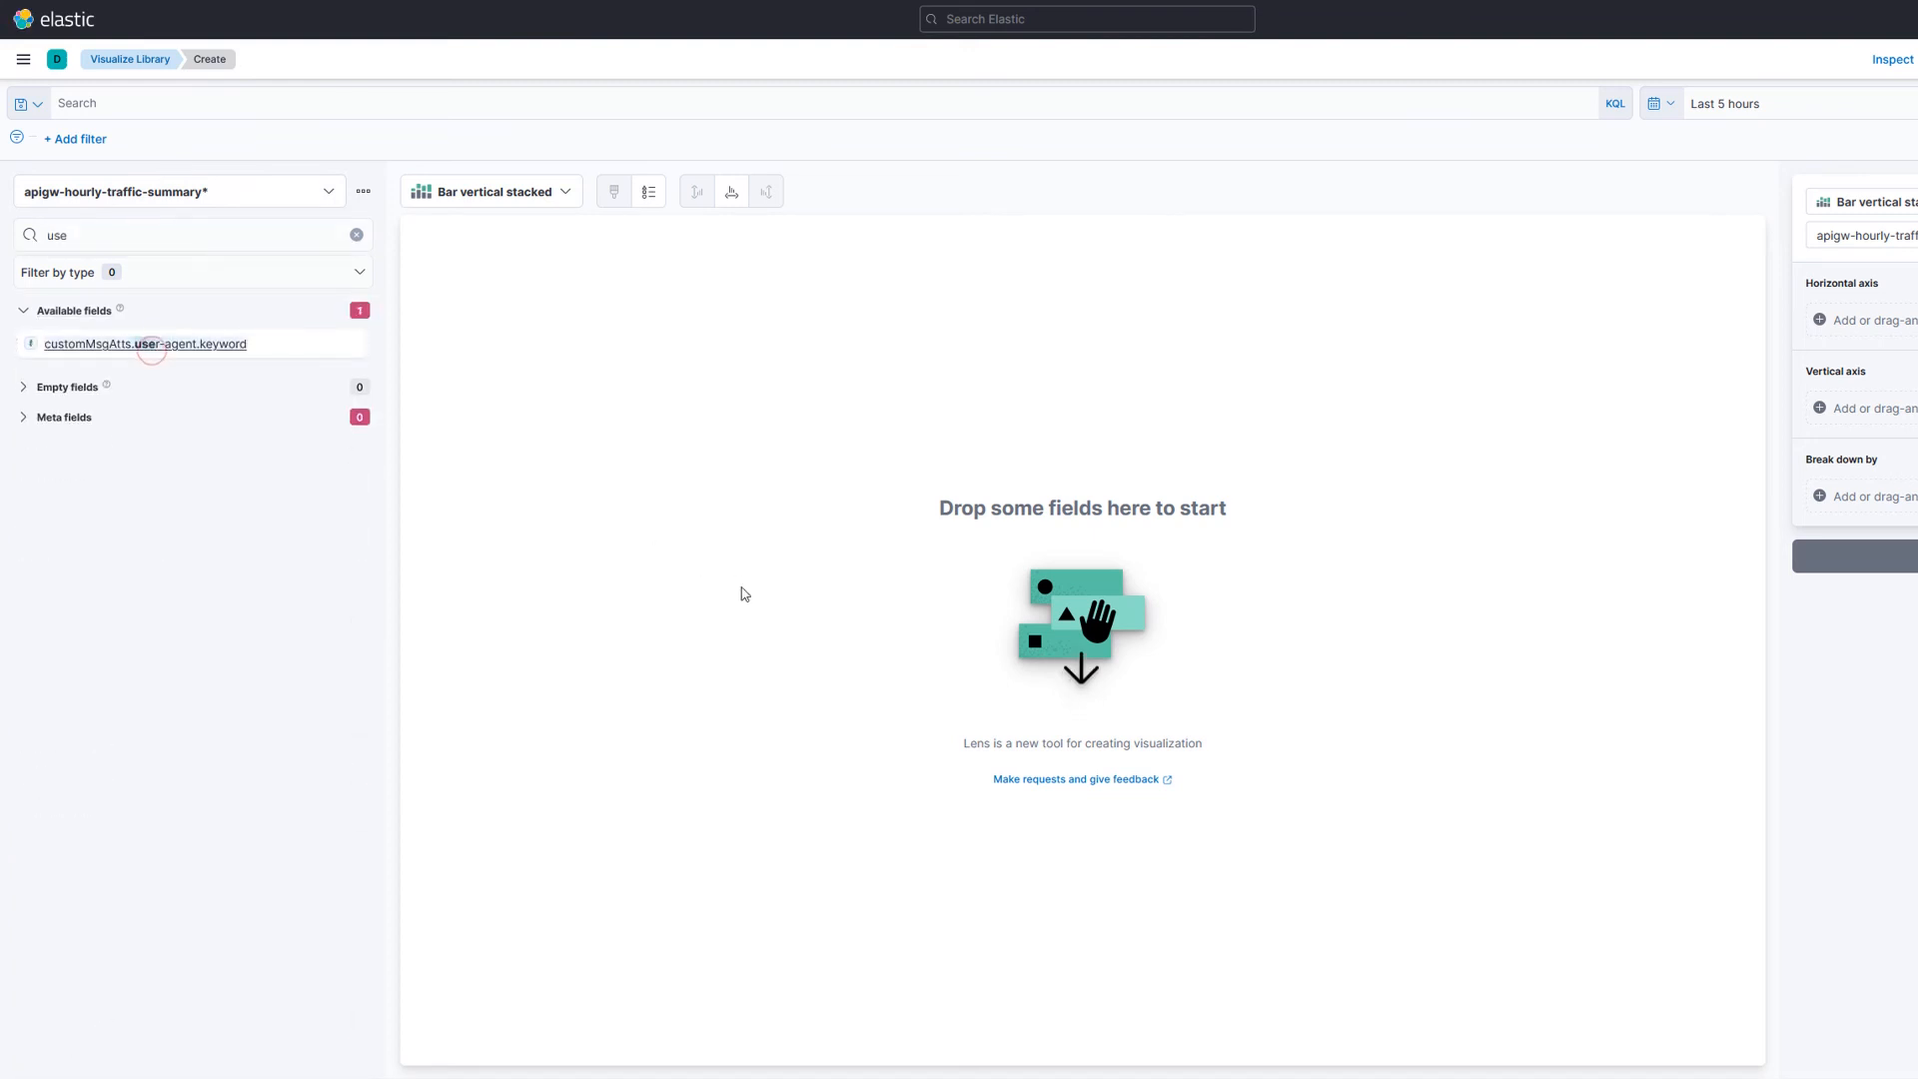
{"action": "left_click_drag", "start_coordinate": [158, 342], "coordinate": [690, 510]}
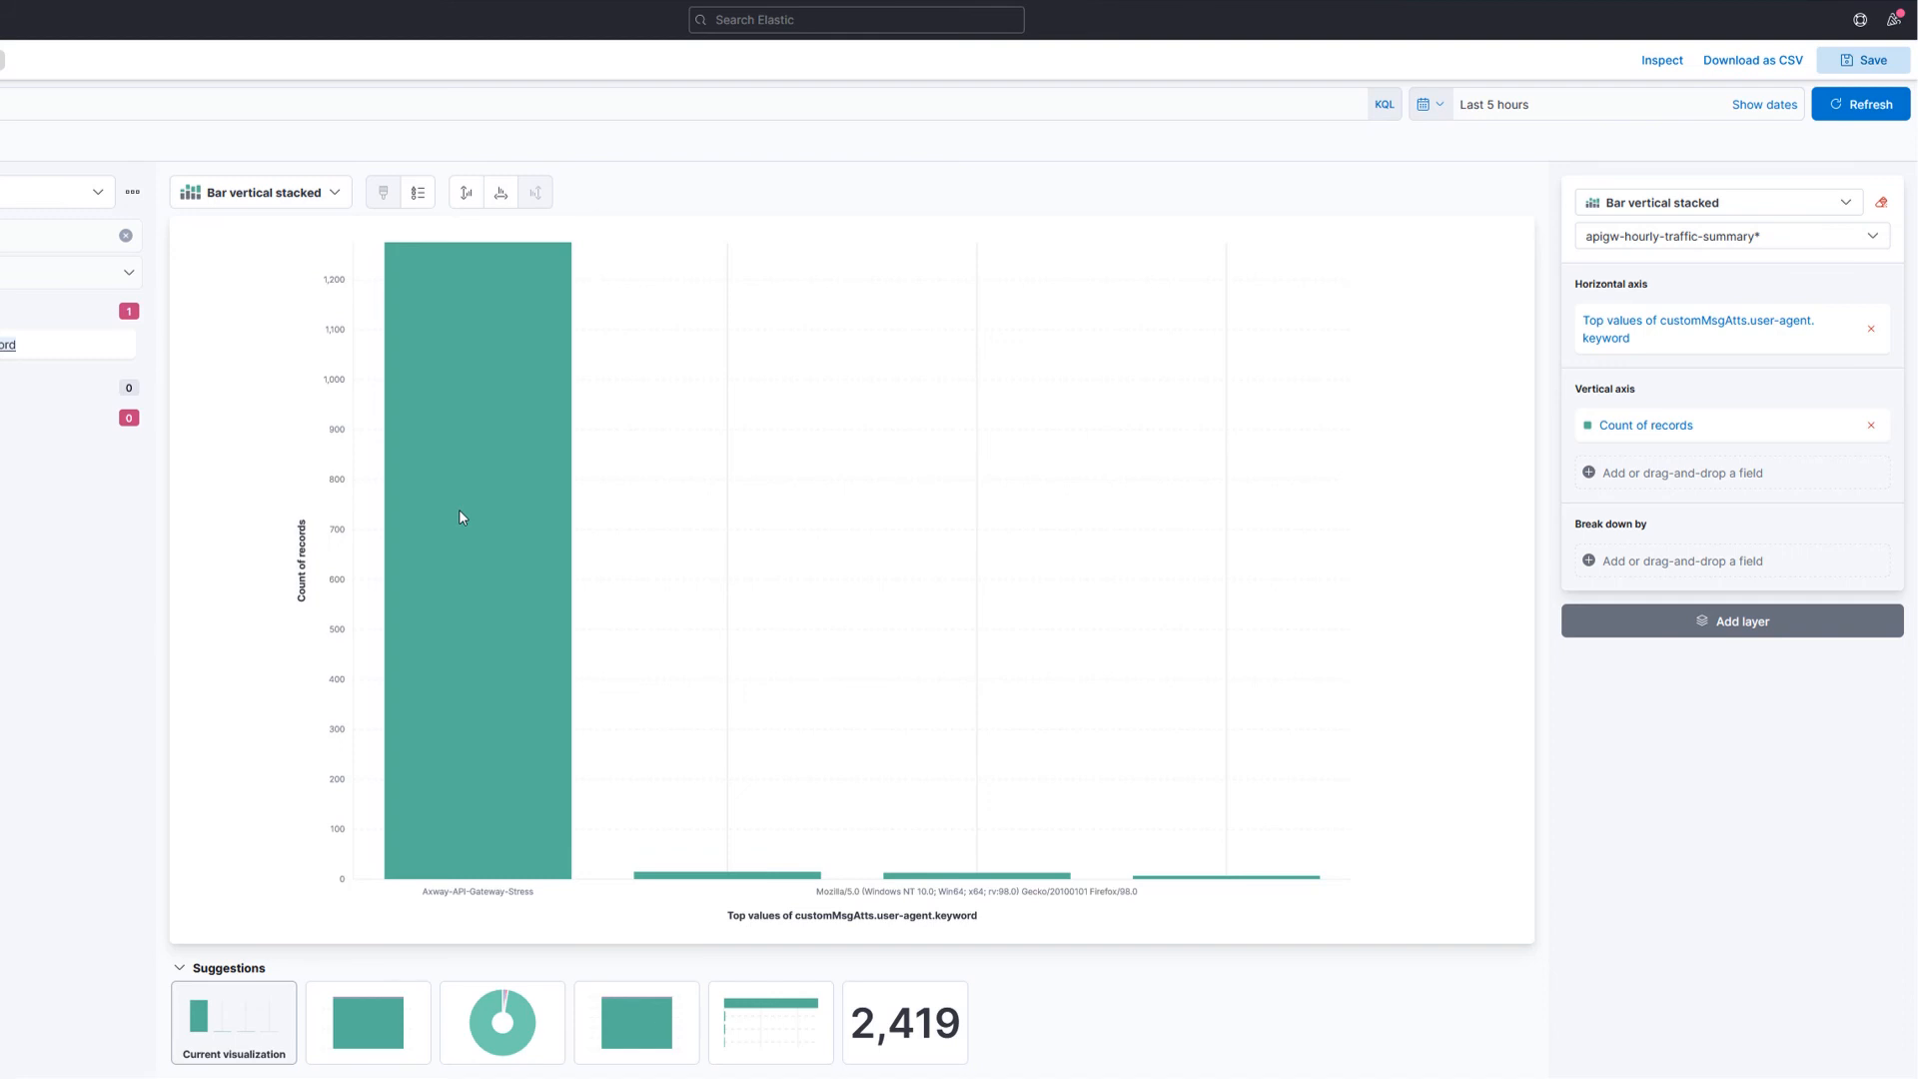
{"action": "mouse_move", "coordinate": [470, 516]}
Step: Change the vertical axis to the Sum of correlationId.value_count
{"action": "left_click", "coordinate": [1659, 431]}
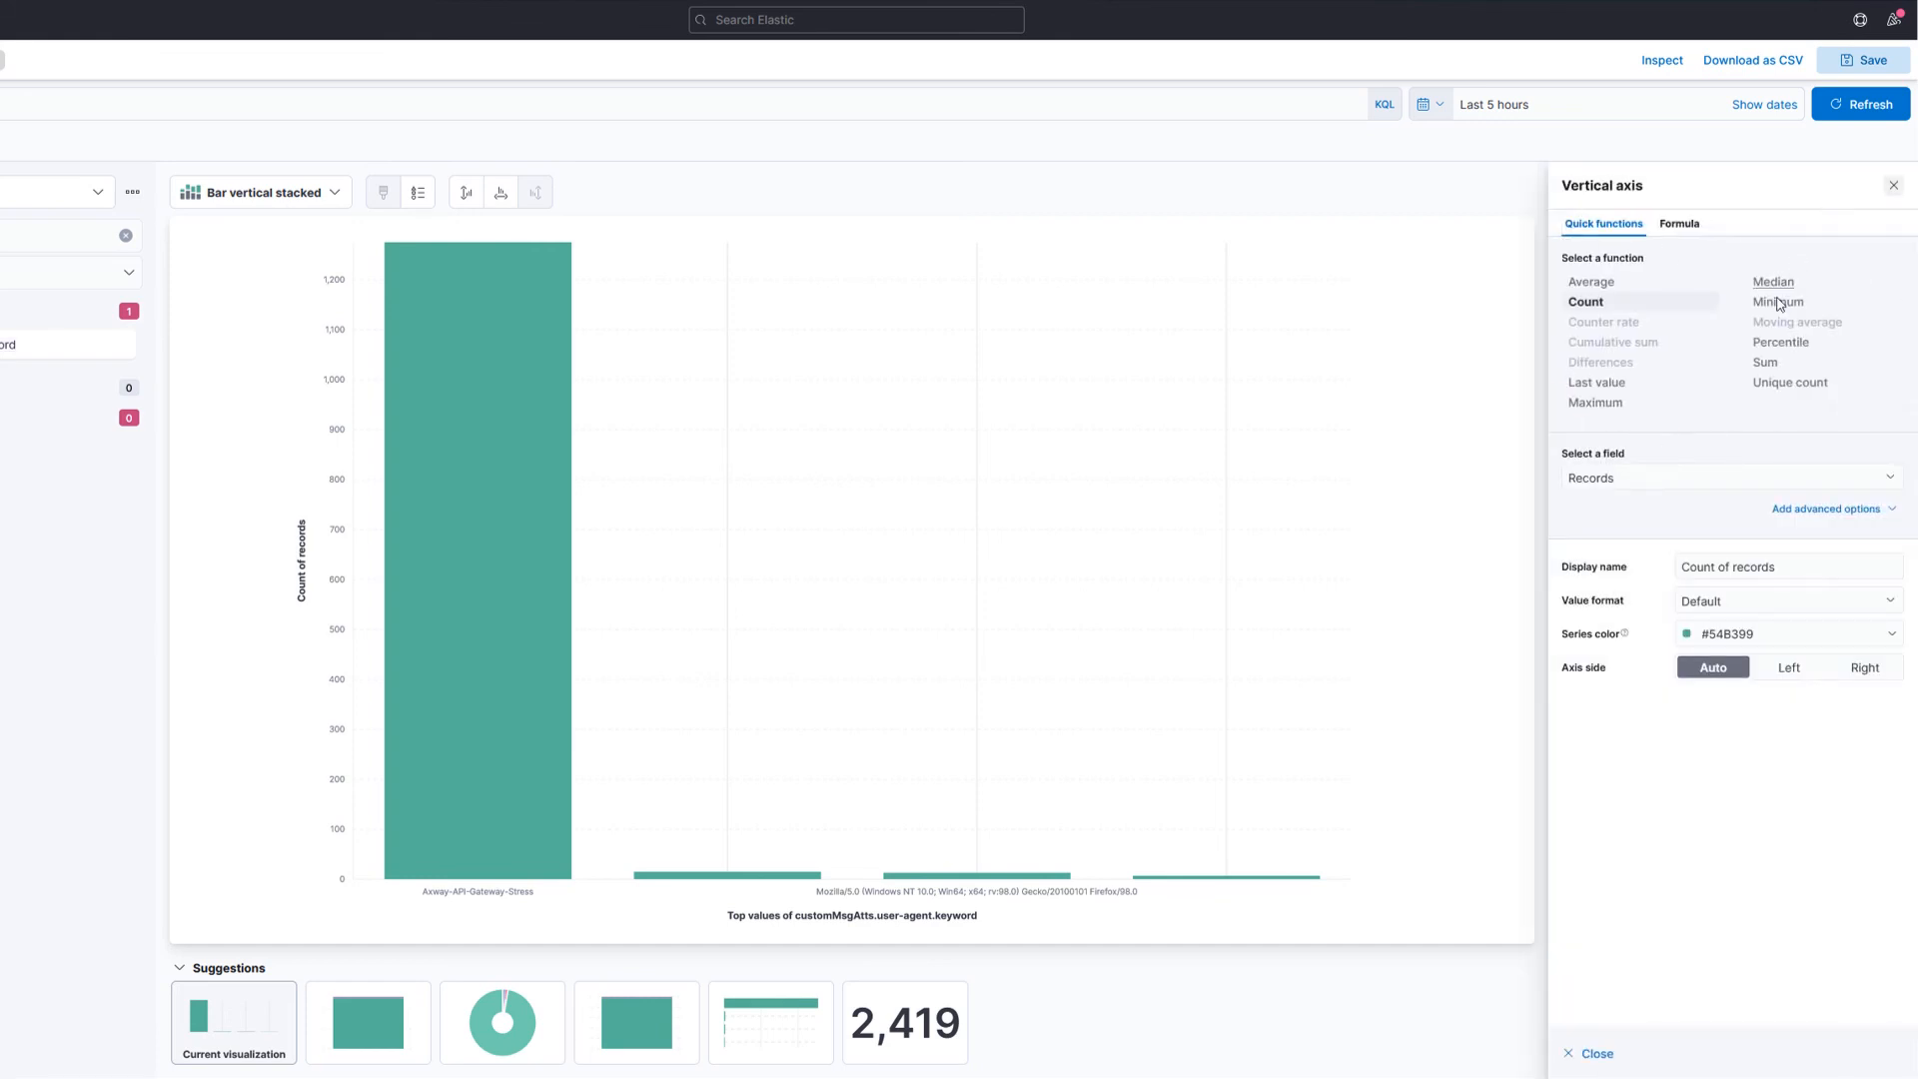
{"action": "left_click", "coordinate": [1693, 479]}
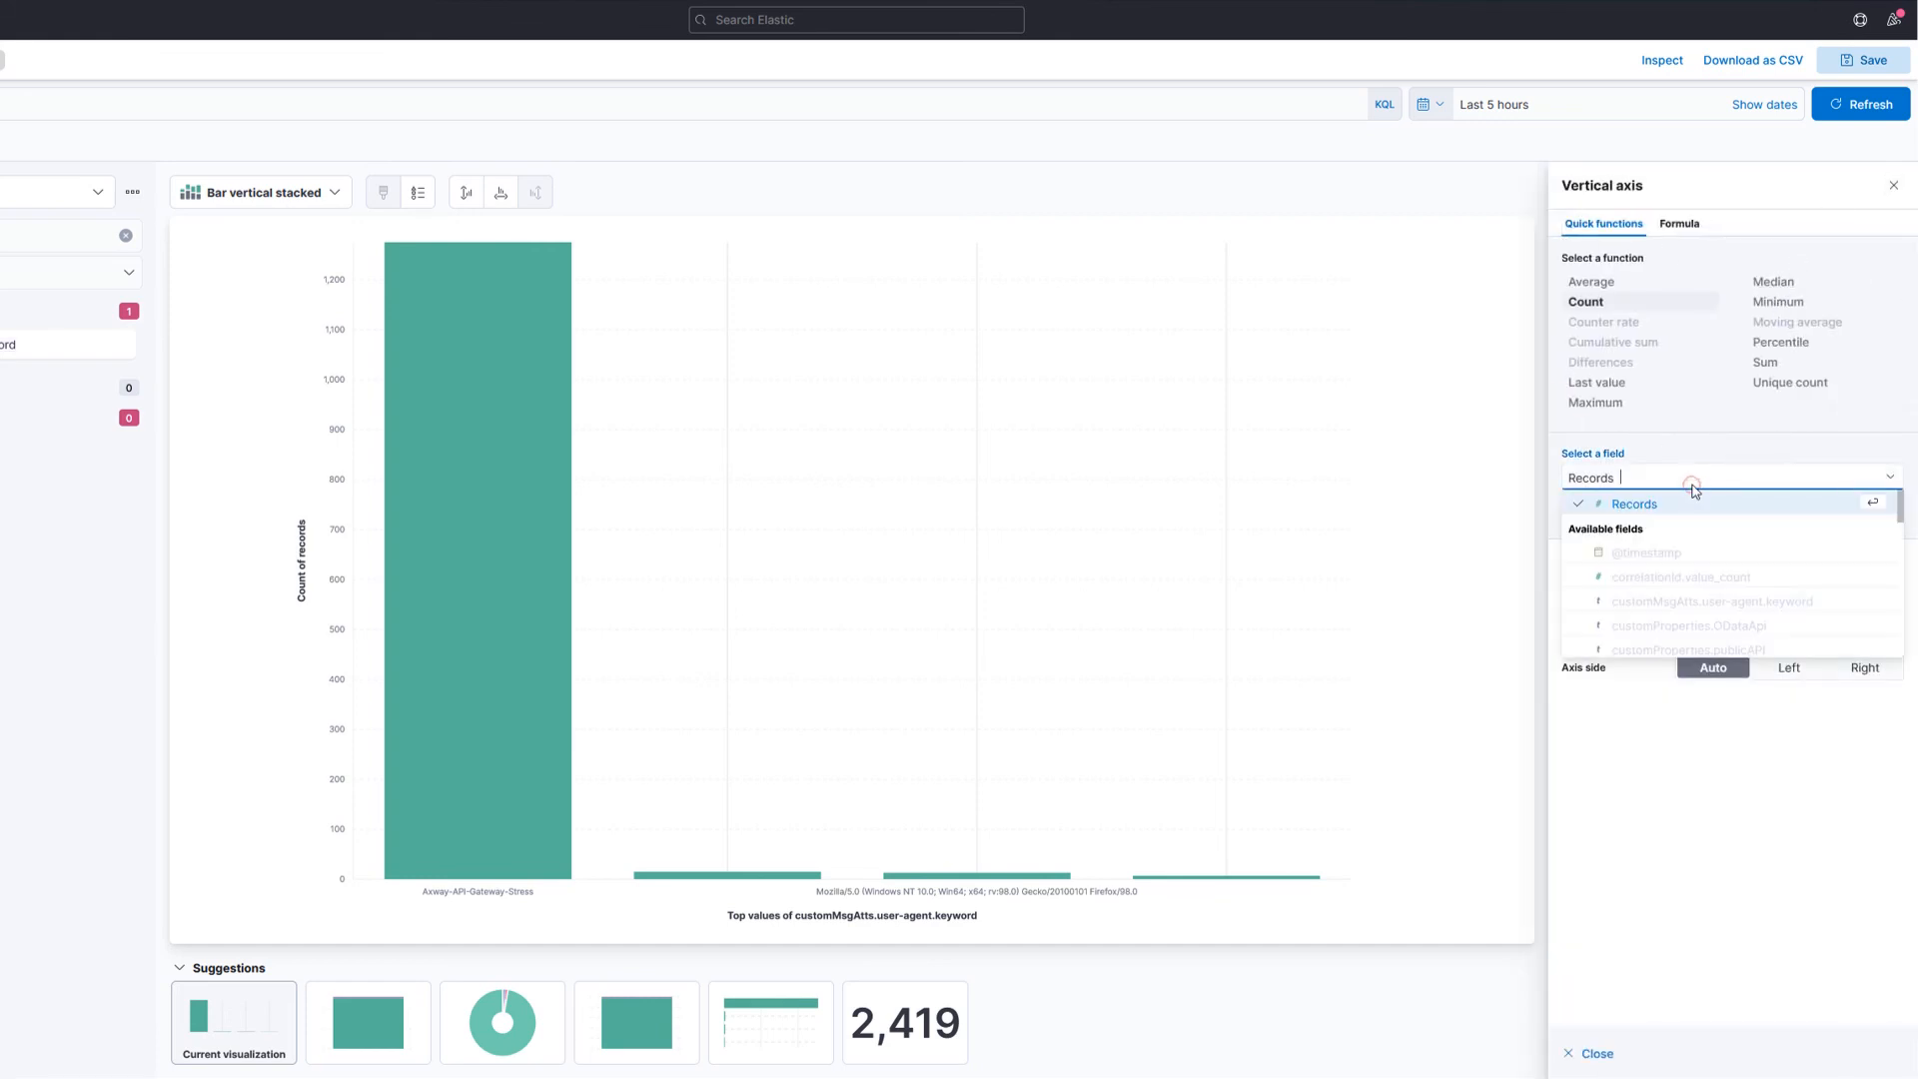
{"action": "left_click", "coordinate": [1766, 363]}
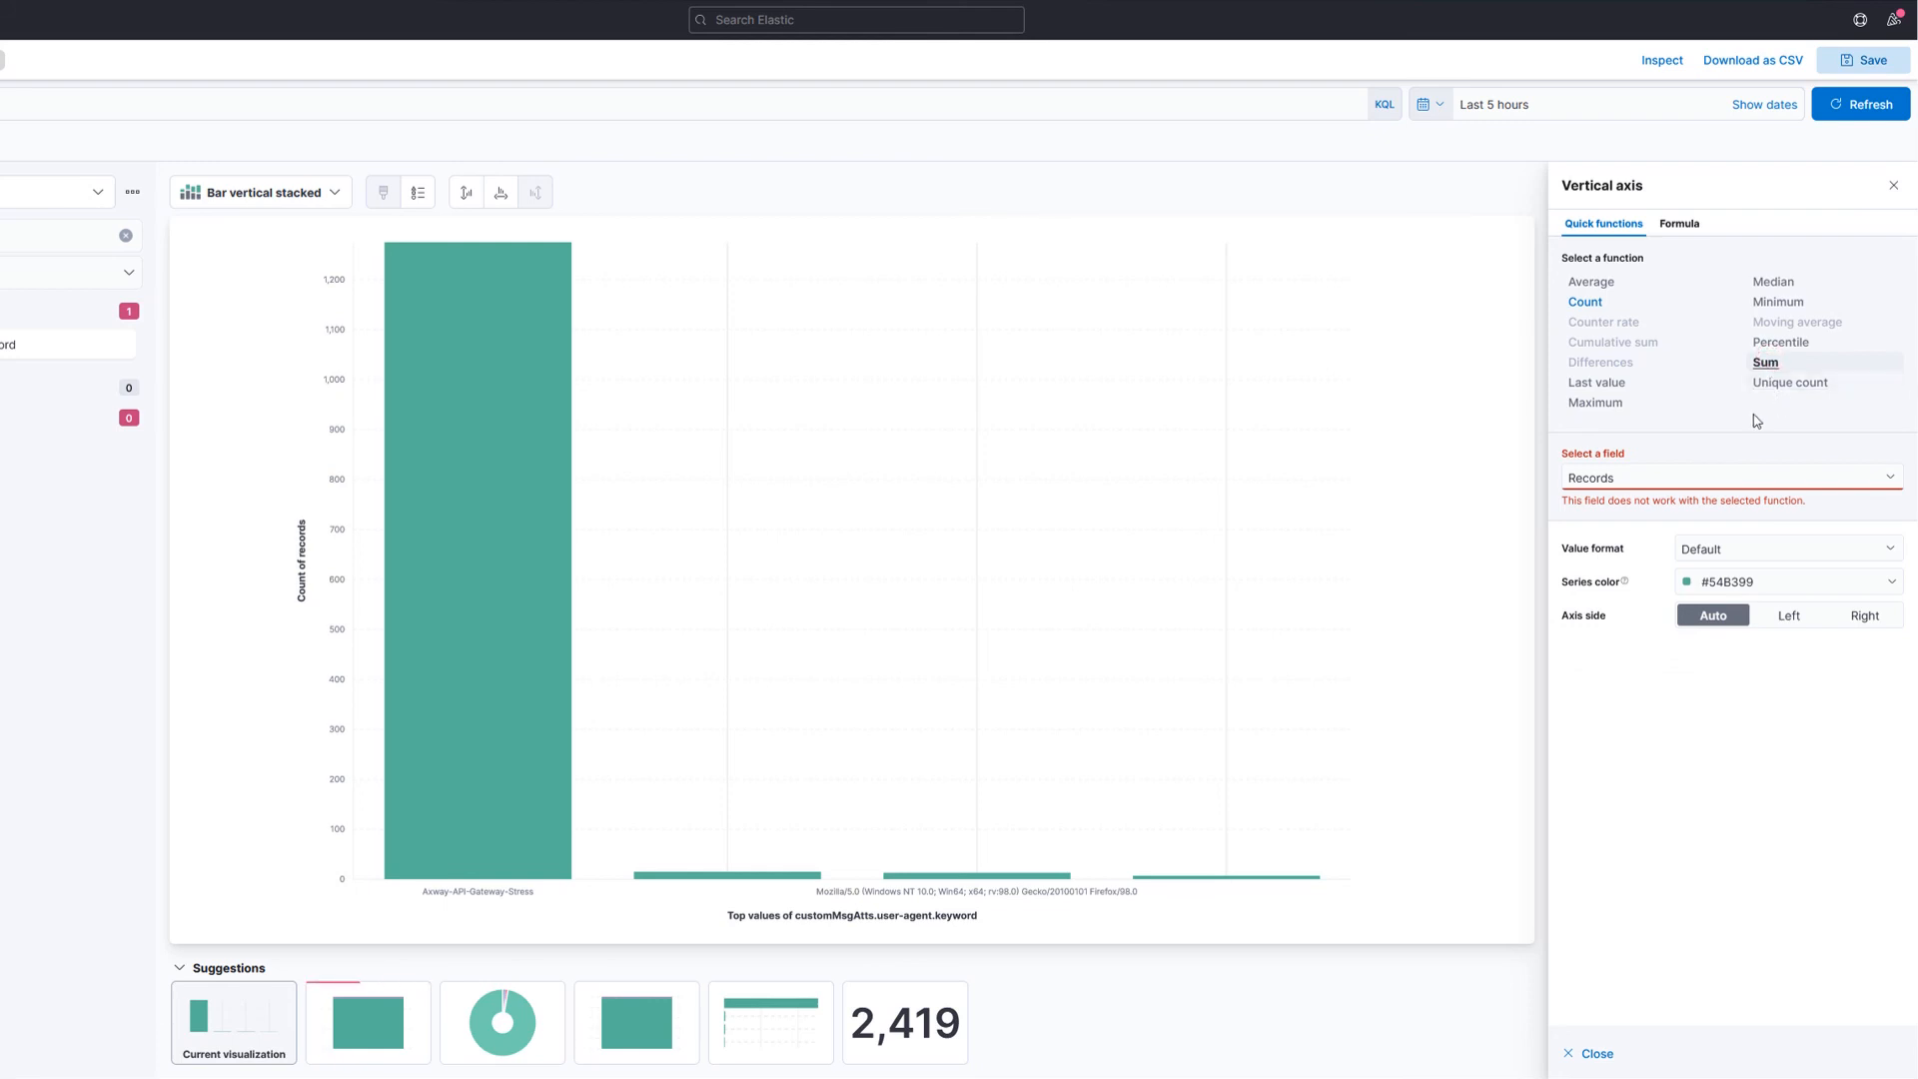
{"action": "left_click", "coordinate": [1662, 478]}
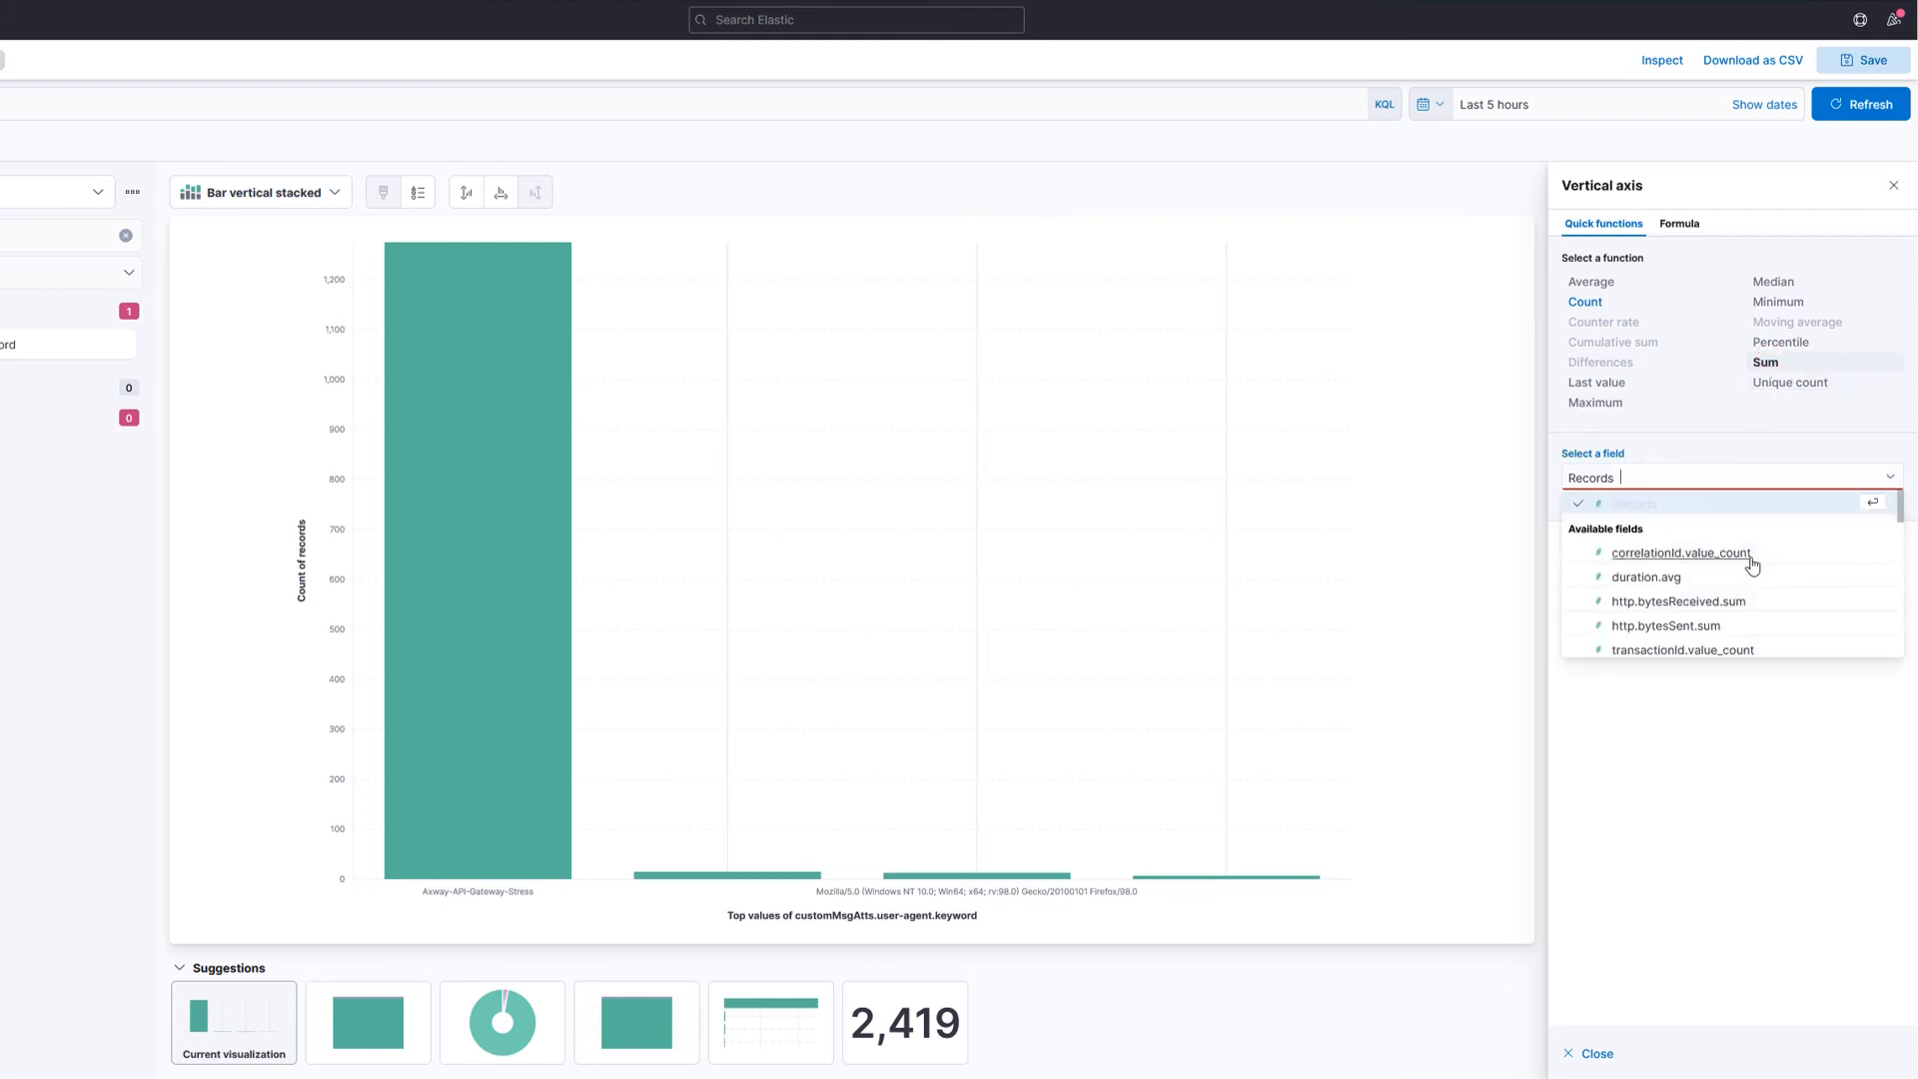
{"action": "left_click", "coordinate": [1650, 555]}
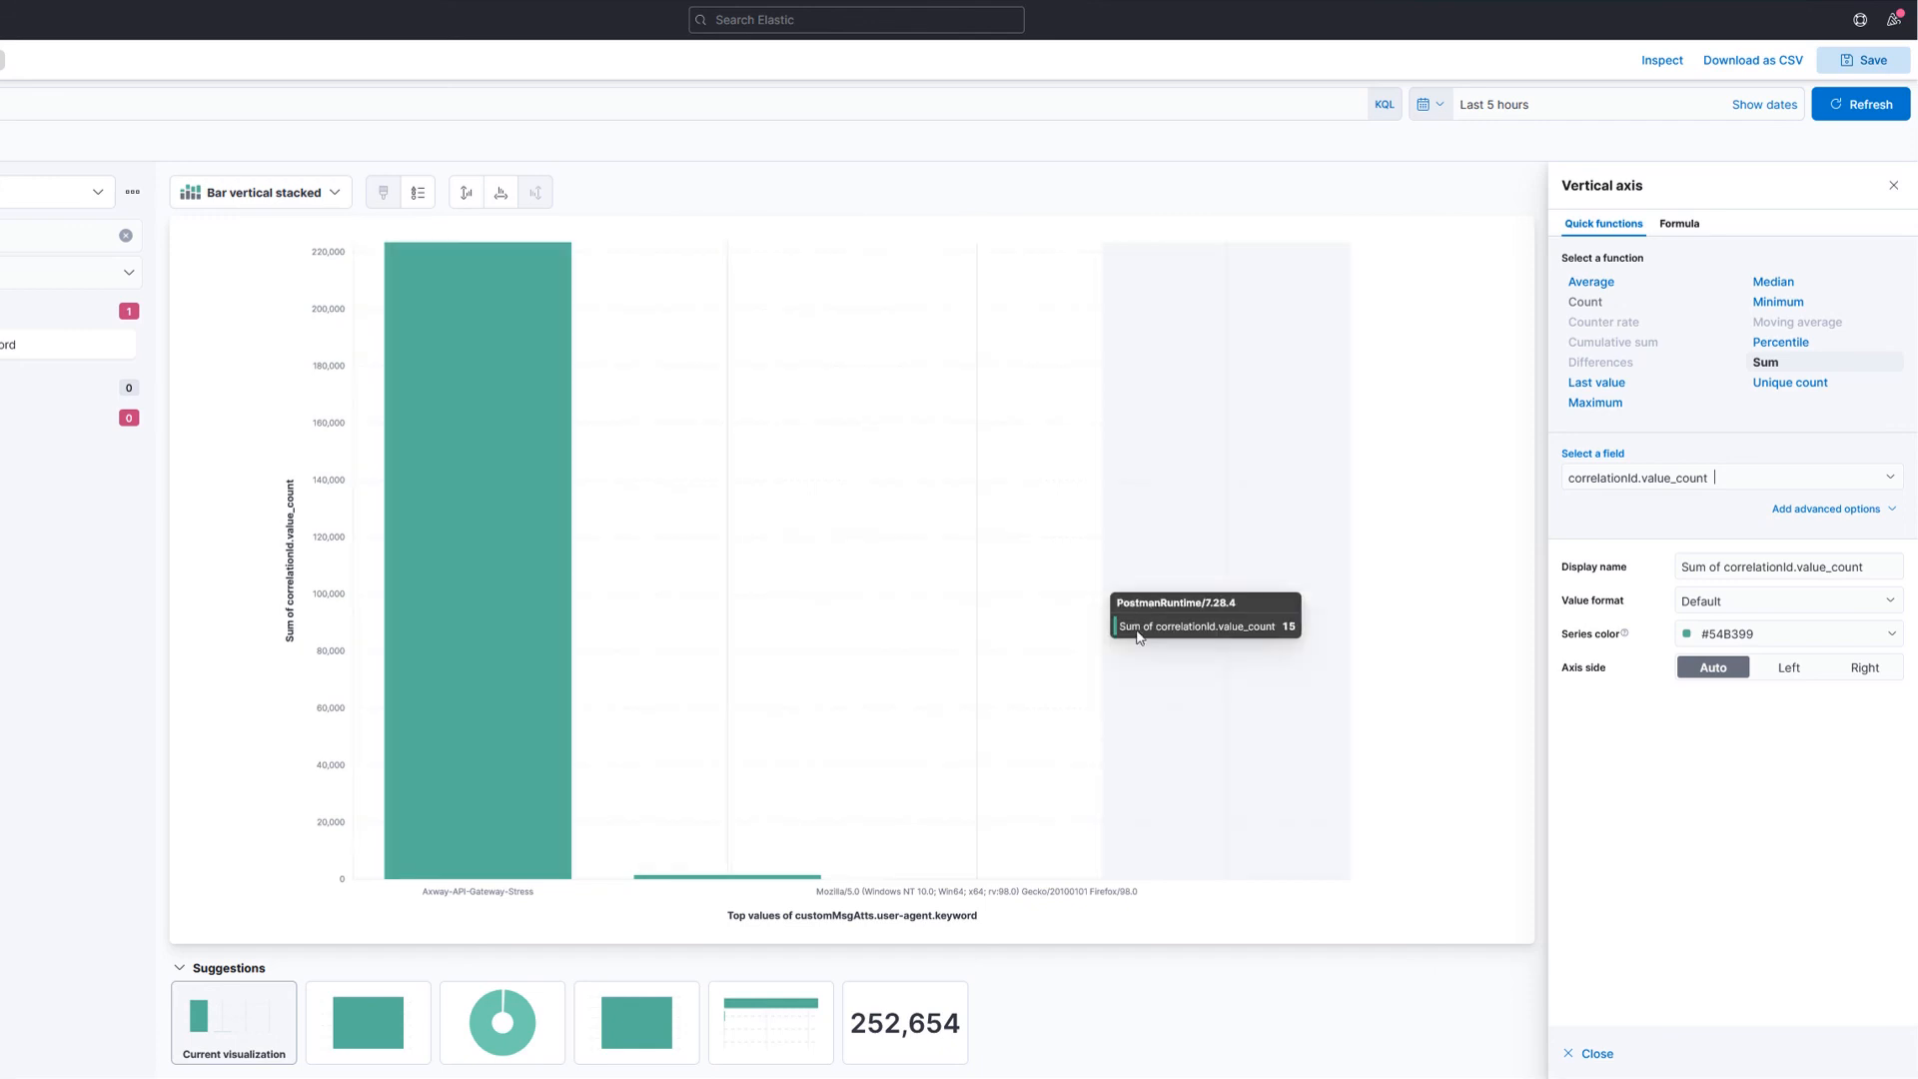
{"action": "mouse_move", "coordinate": [1162, 636]}
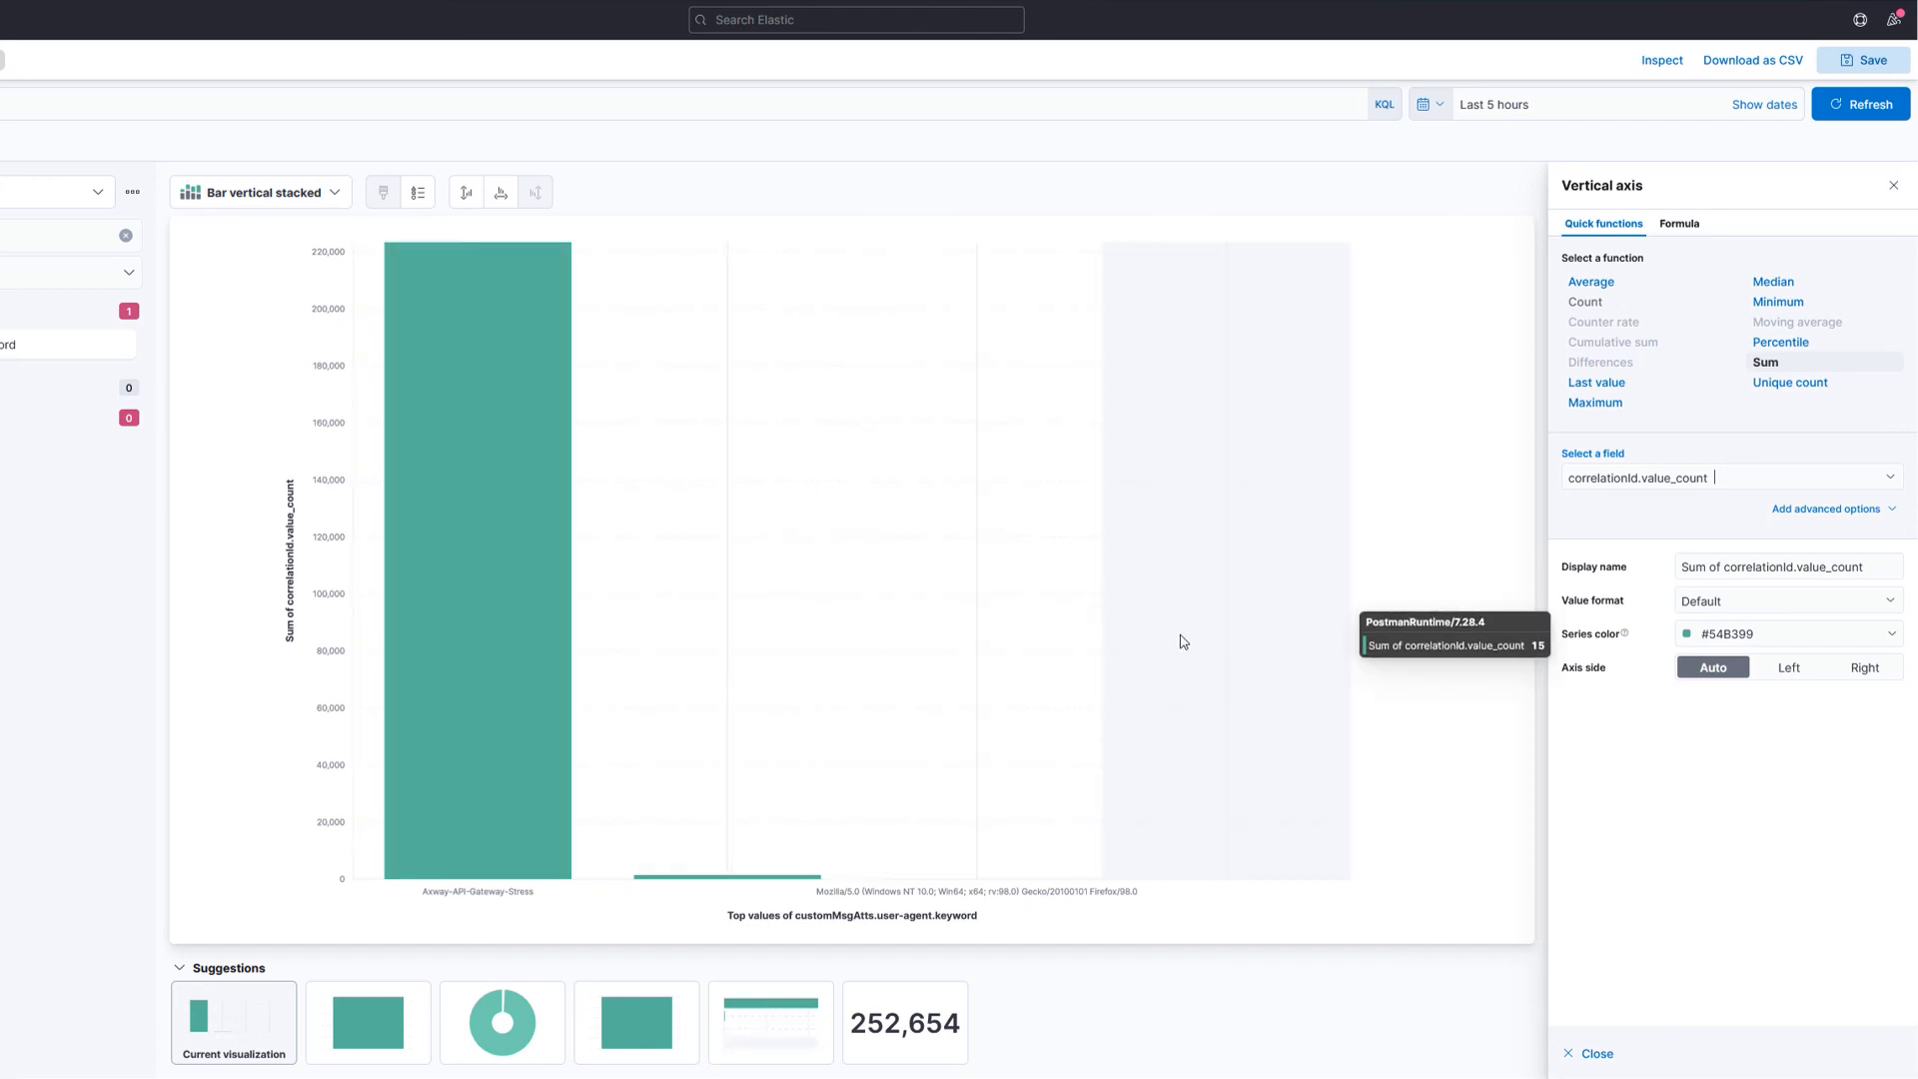